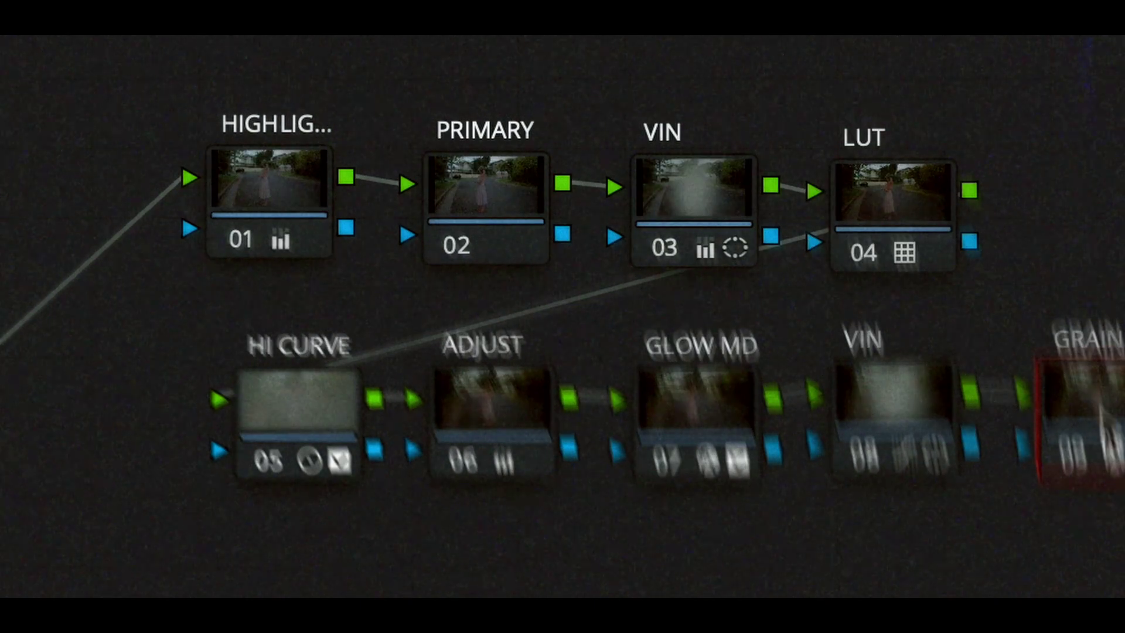
left_click(485, 184)
left_click(691, 188)
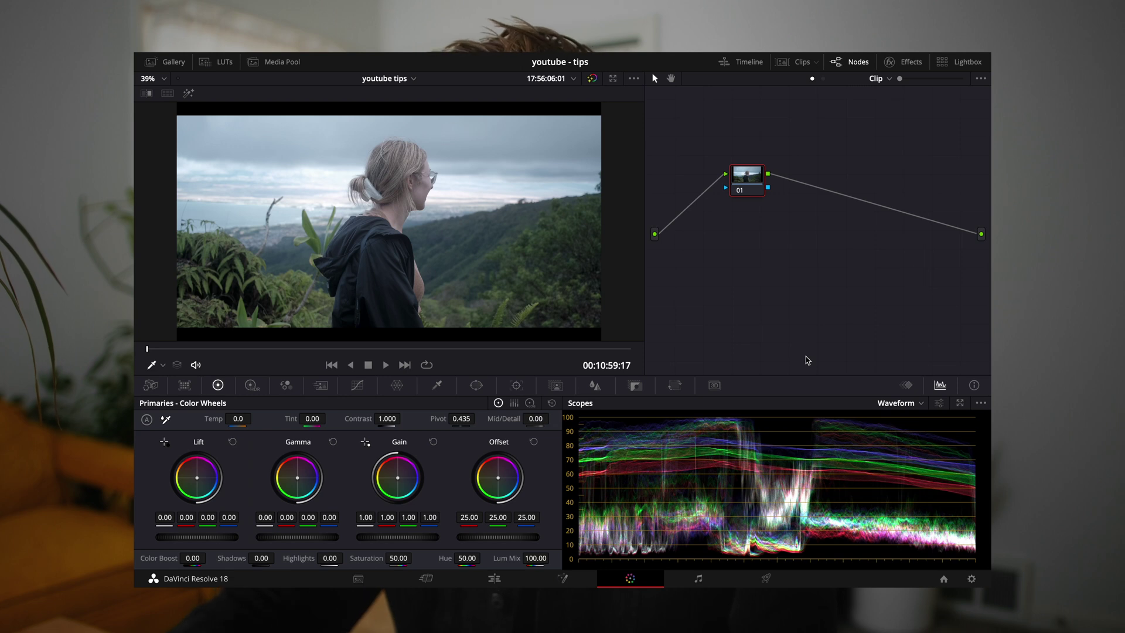
Step through the timeline clips and return to the one of the woman overlooking the green valley.
key("Down")
key("Down")
key("Down")
key("Down")
key("Up")
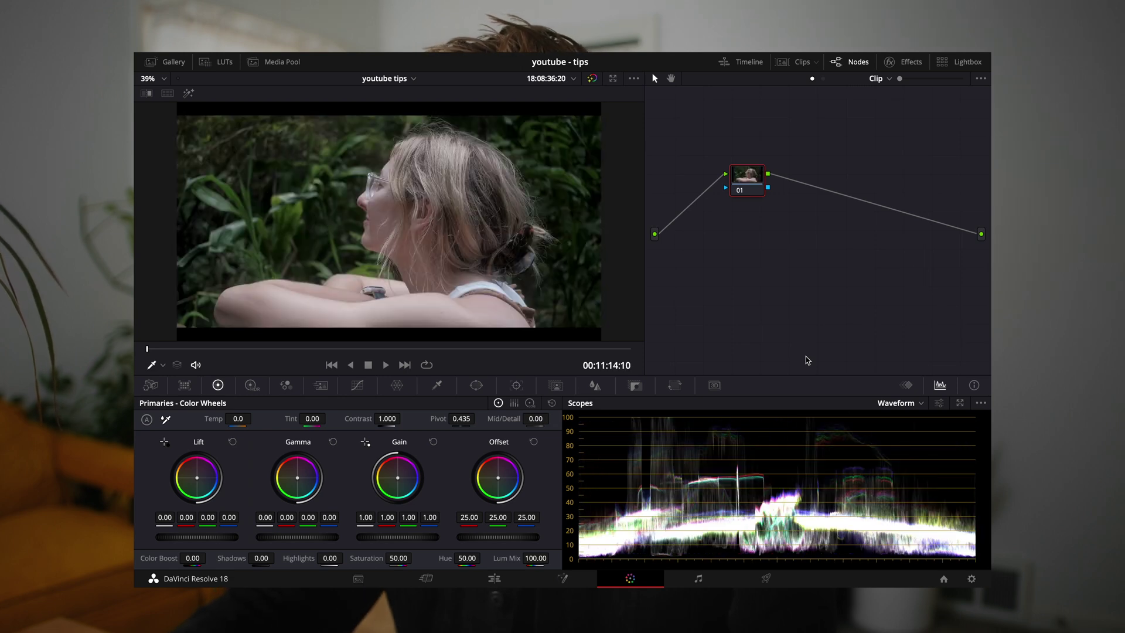
key("Up")
key("Up")
key("Up")
key("Up")
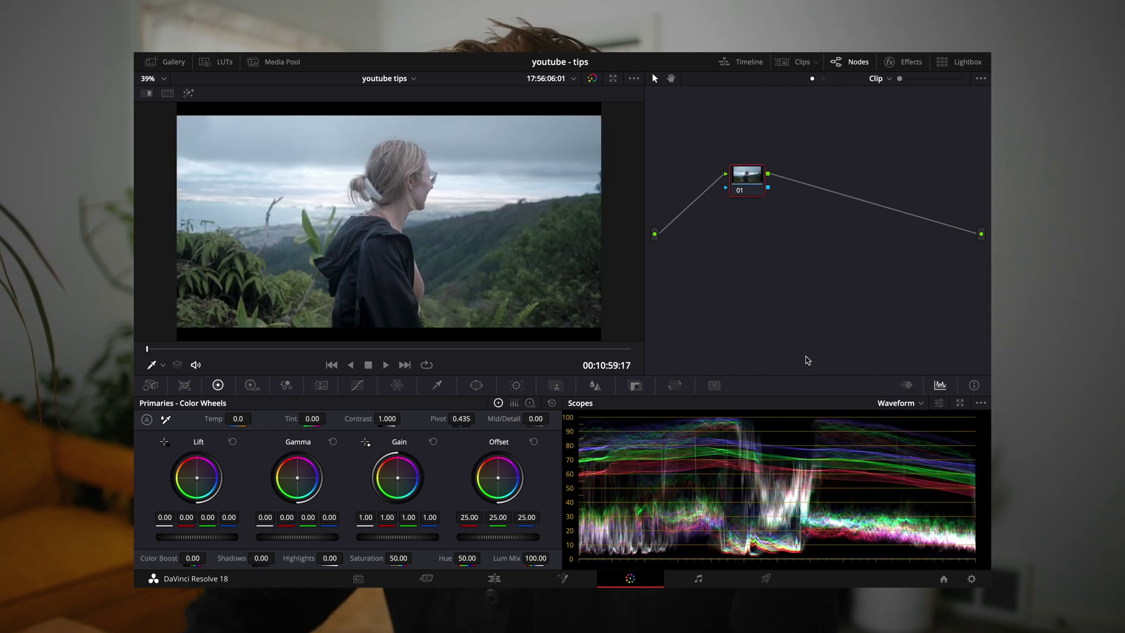
Reposition node 01 slightly in the node graph and add two serial nodes after it.
mouse_move(748, 183)
left_mouse_down()
mouse_move(737, 193)
mouse_move(753, 193)
mouse_move(746, 186)
left_mouse_up()
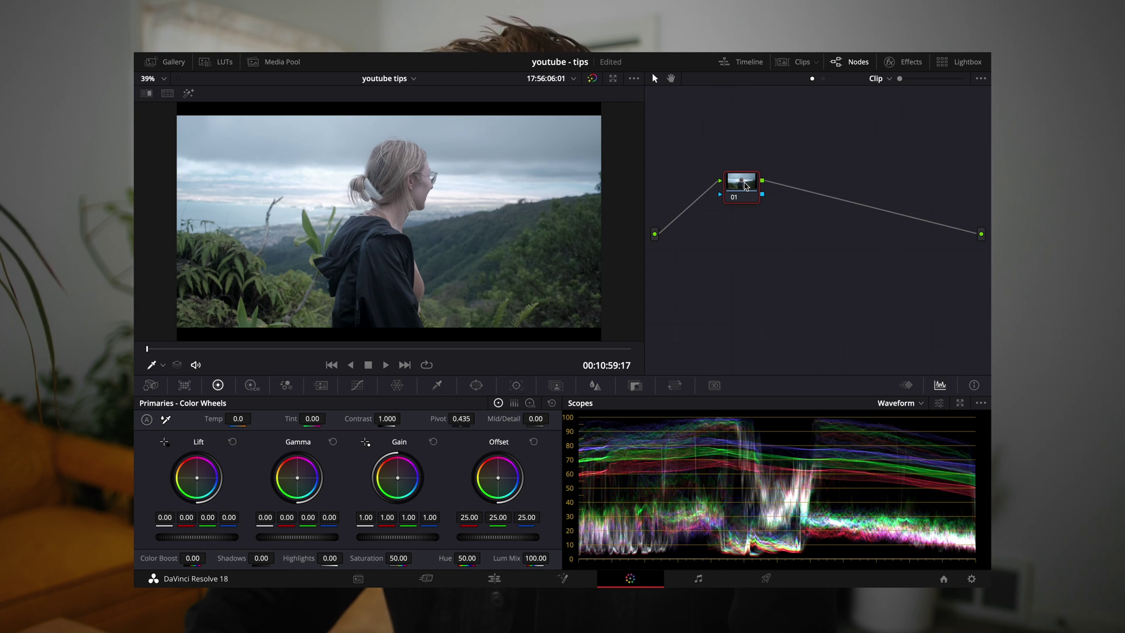
mouse_move(746, 186)
left_mouse_down()
mouse_move(771, 225)
mouse_move(756, 194)
mouse_move(734, 189)
left_mouse_up()
right_click(735, 188)
left_click(729, 188)
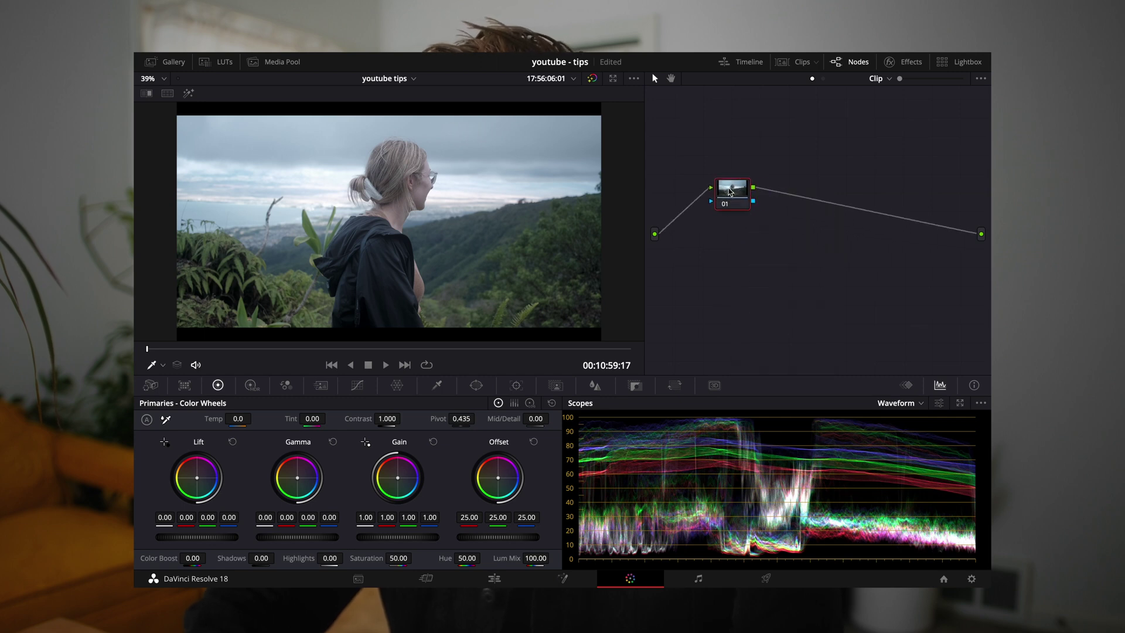
key("alt+s")
key("alt+s")
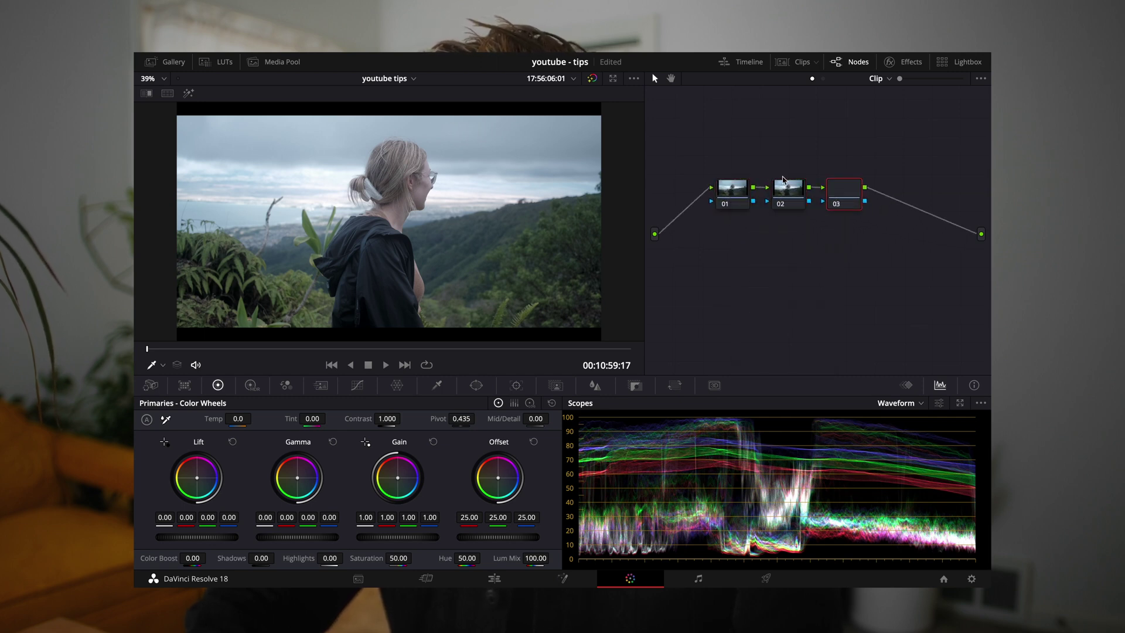
Label node 03 as LUT.
right_click(842, 194)
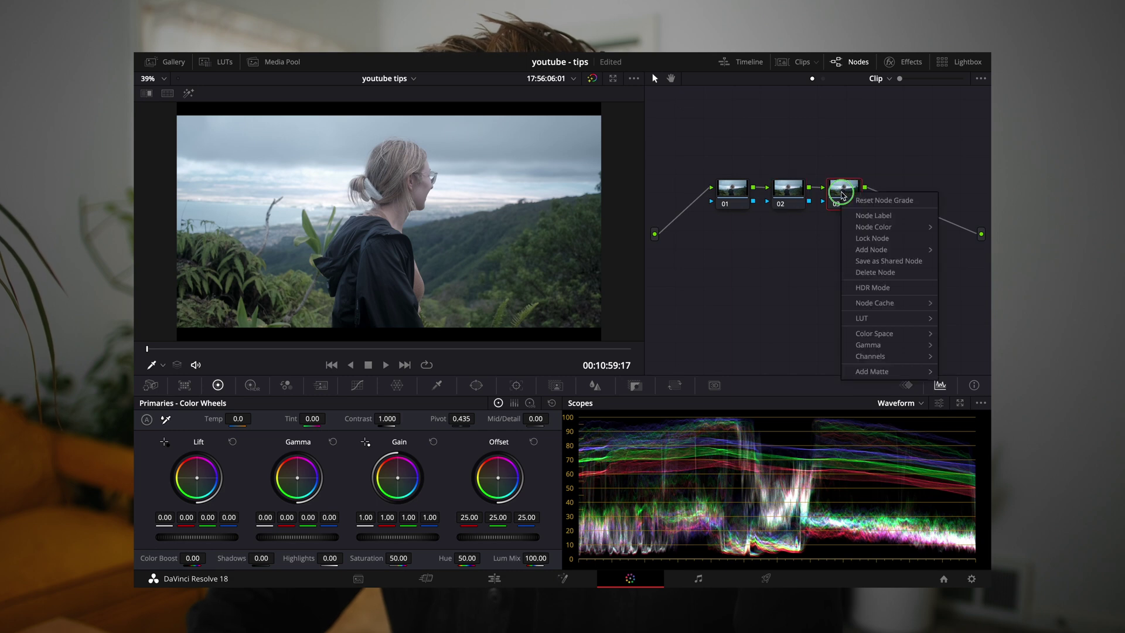
left_click(854, 215)
type("LUT")
key("Return")
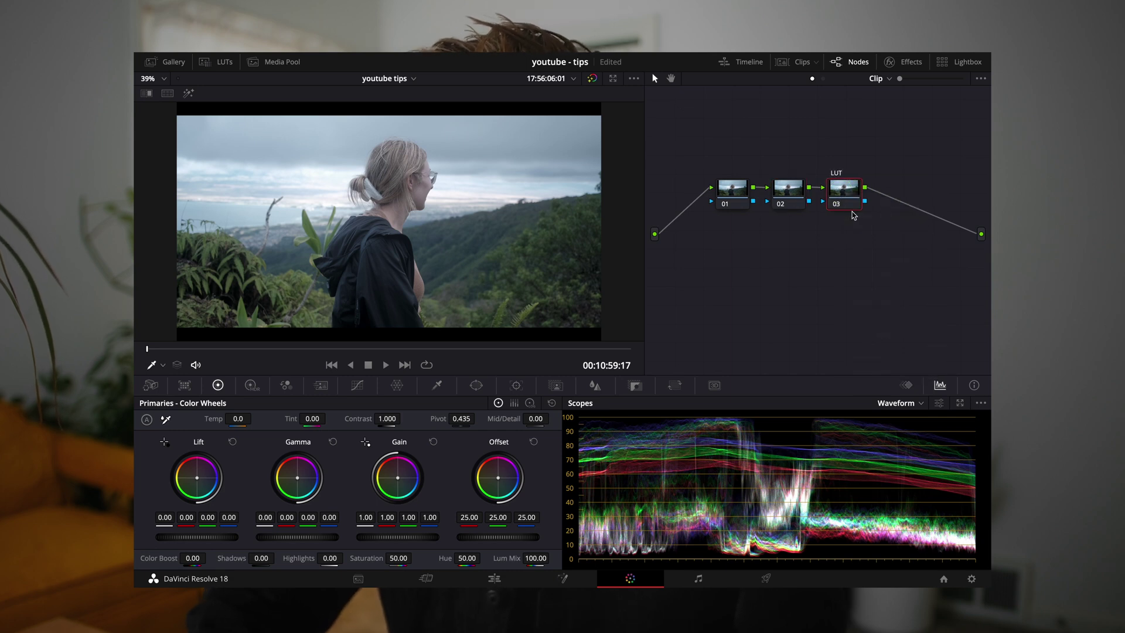
Apply Meadow Standard LUT A from the Meadow LUTs folder to the LUT node.
right_click(848, 191)
mouse_move(873, 316)
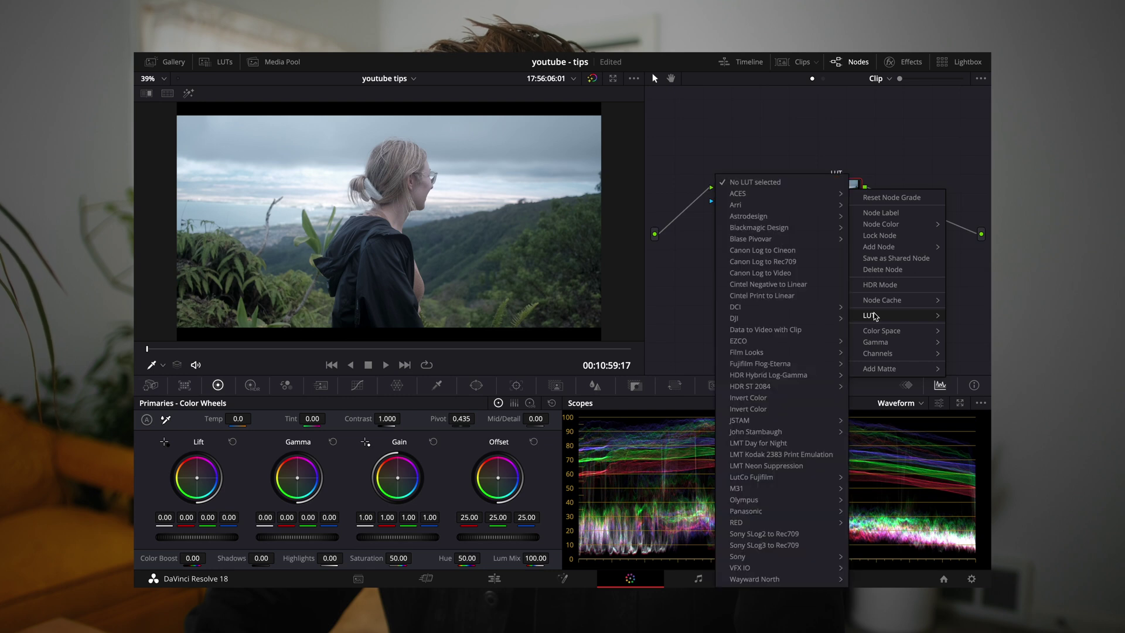
mouse_move(762, 239)
mouse_move(882, 242)
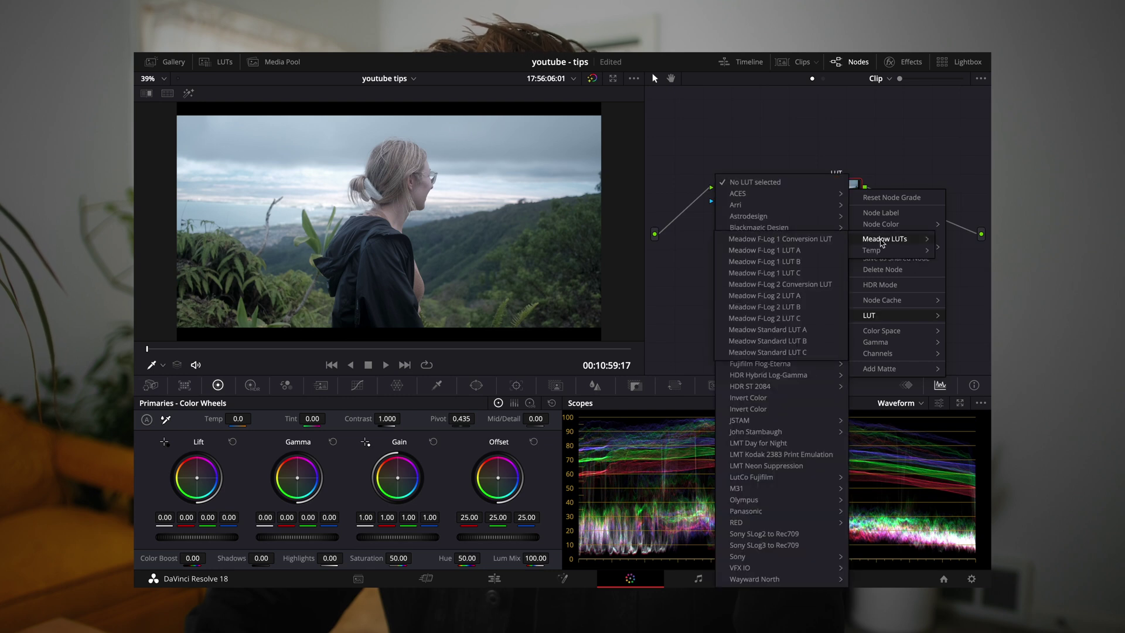
left_click(791, 329)
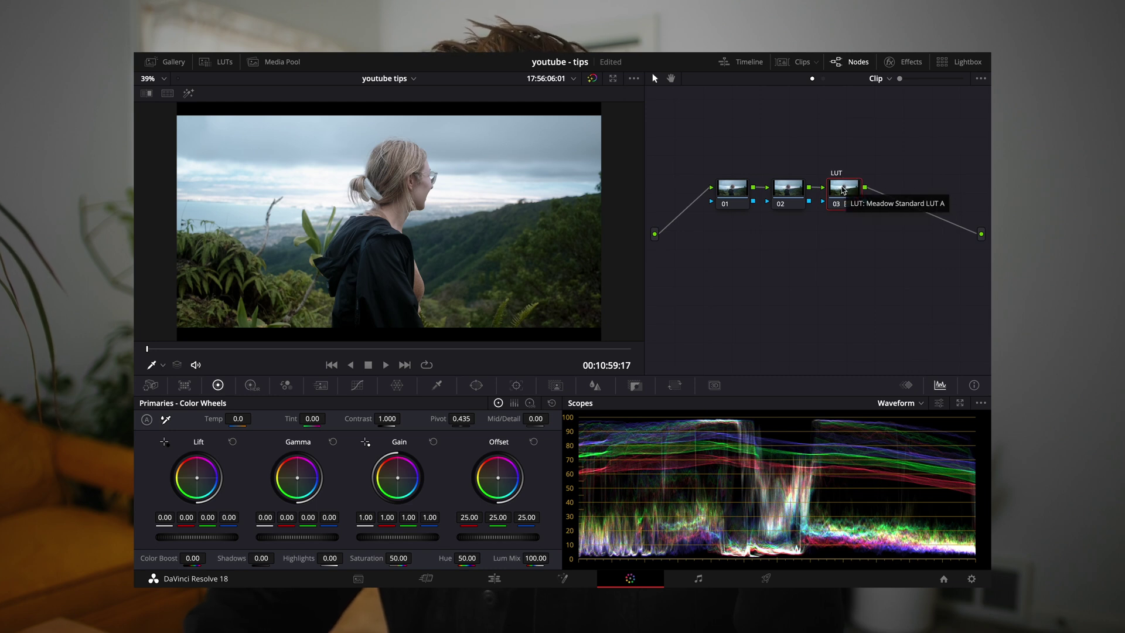
Label node 02 as PRIMARY and node 01 as HIGHLIGHTS.
right_click(785, 190)
left_click(804, 216)
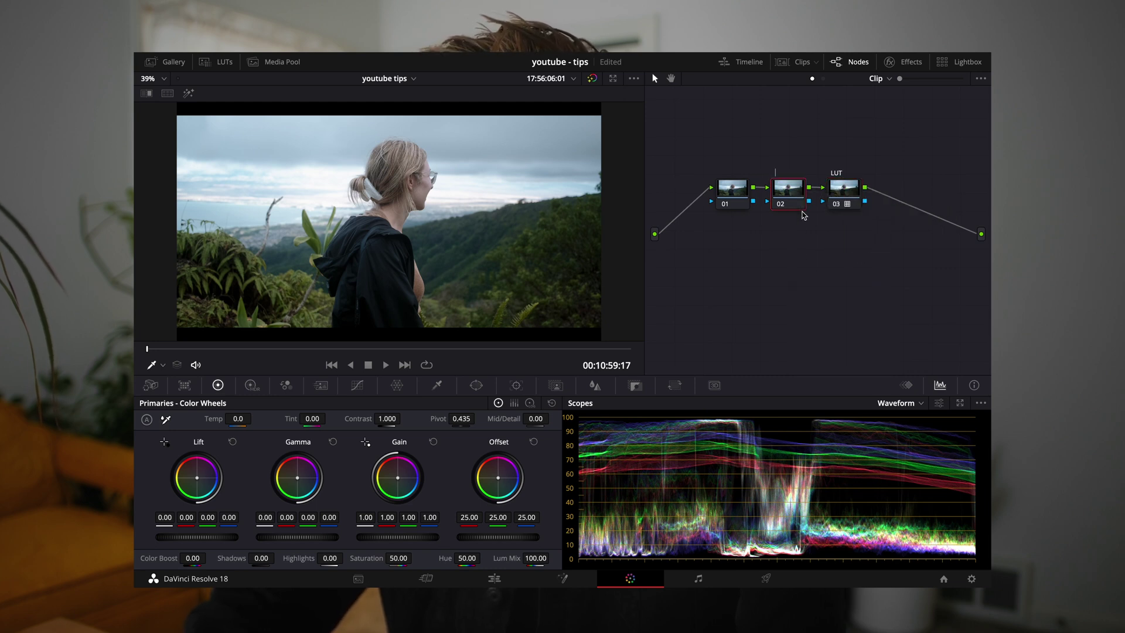
type("PRIMARY")
key("Return")
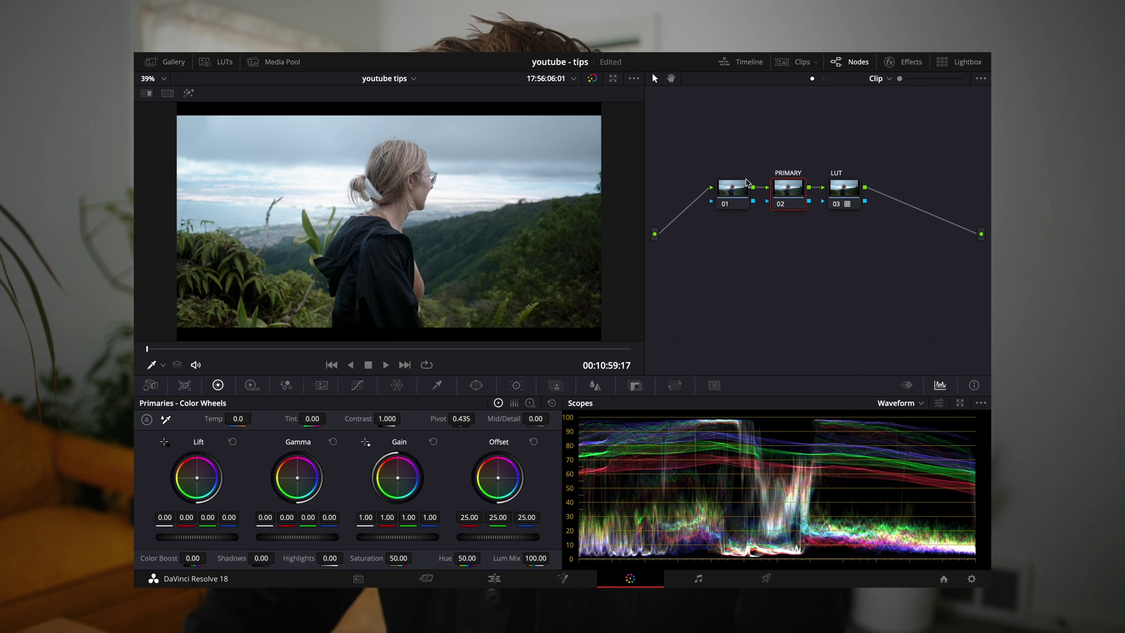
right_click(747, 184)
left_click(748, 217)
type("HIGHLIGHTS")
key("Return")
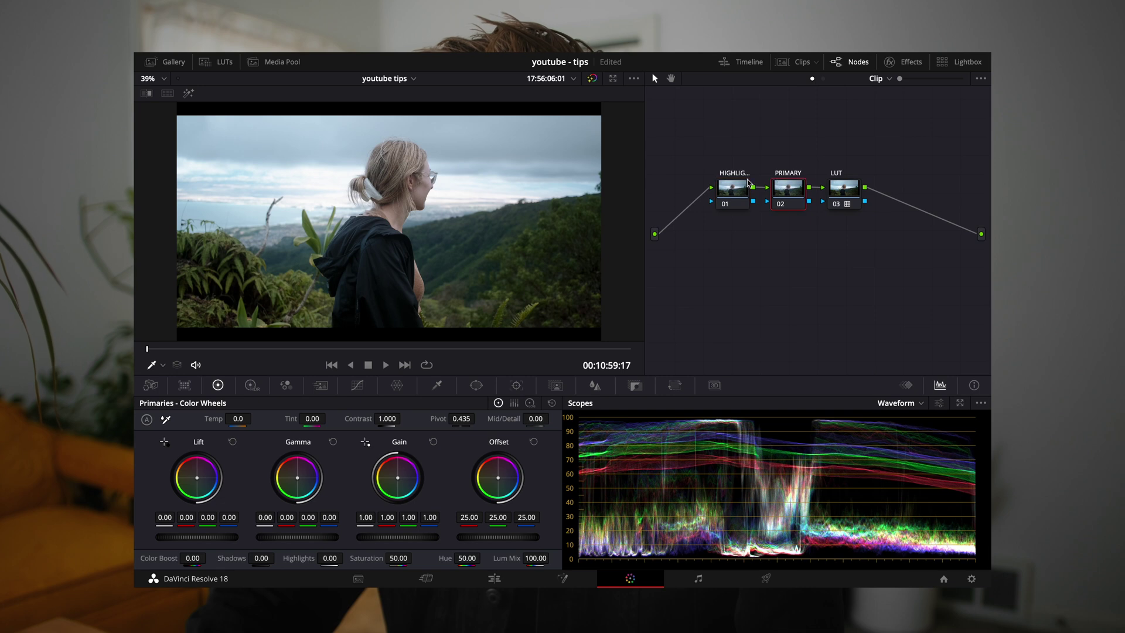
left_click(734, 196)
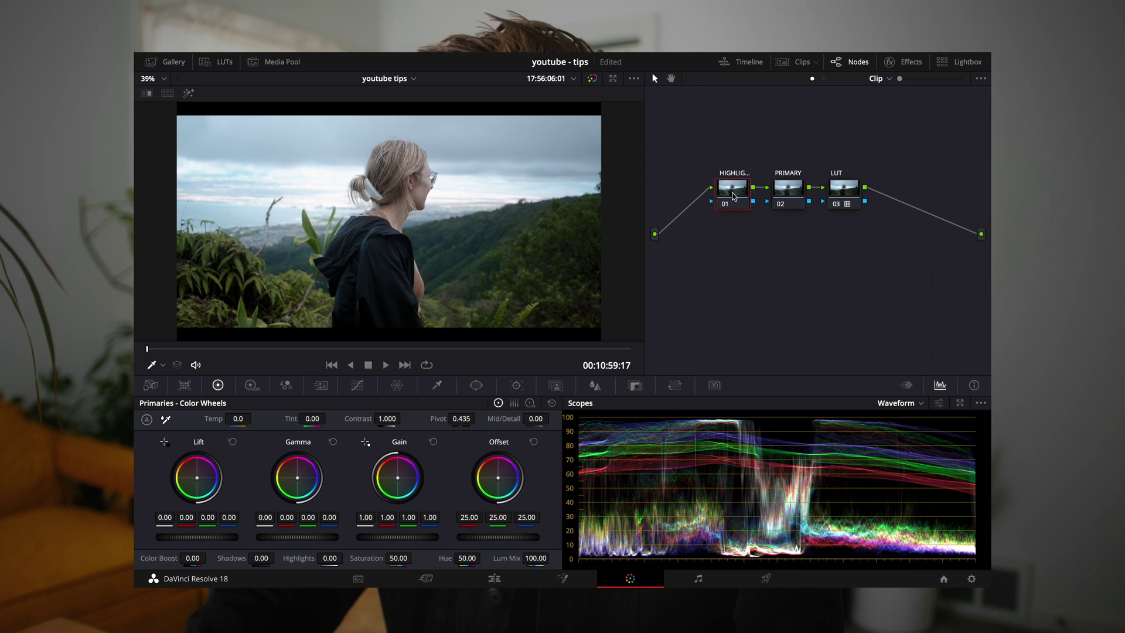
left_click(781, 204)
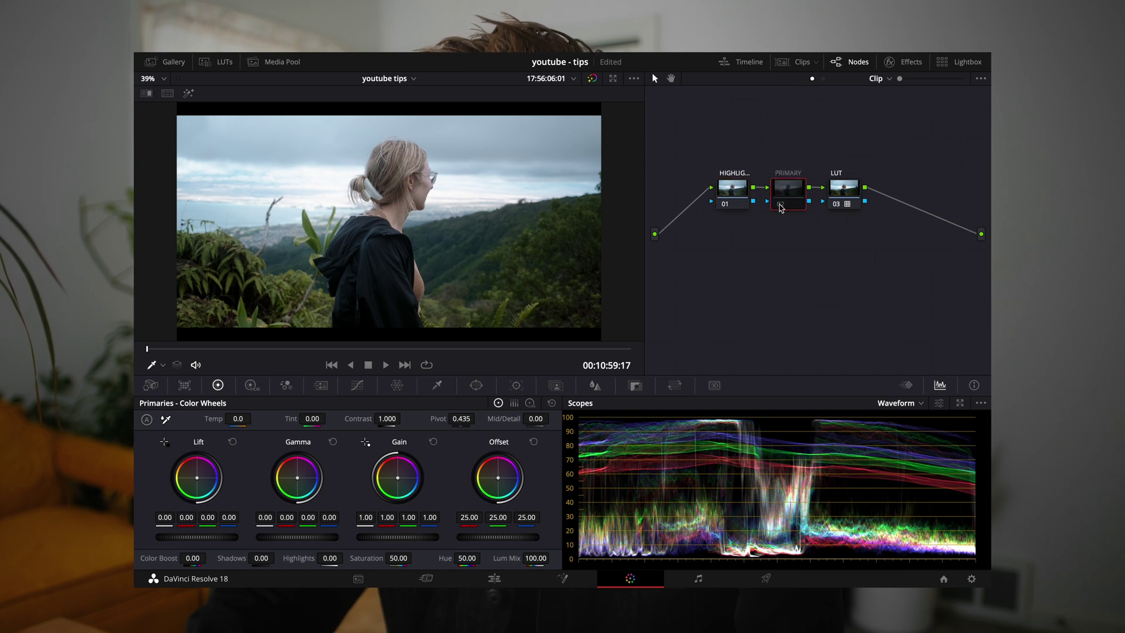
left_click(780, 205)
Append the node graph of the Meadow Film FX Subtle still from the Meadow gallery album after the LUT node.
left_click(847, 185)
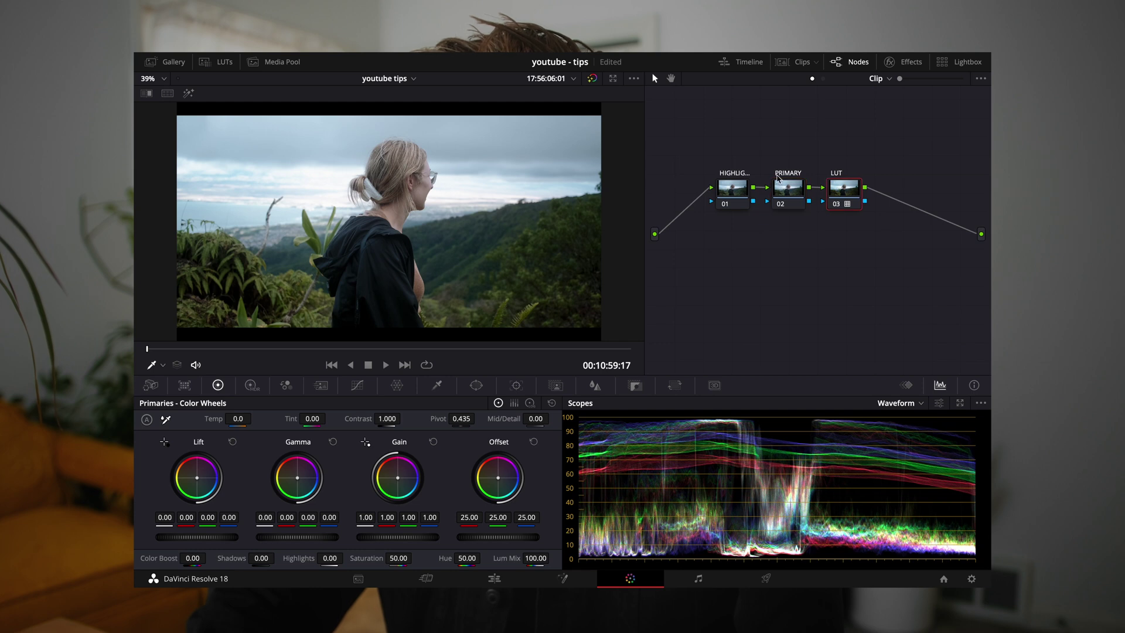
left_click(177, 64)
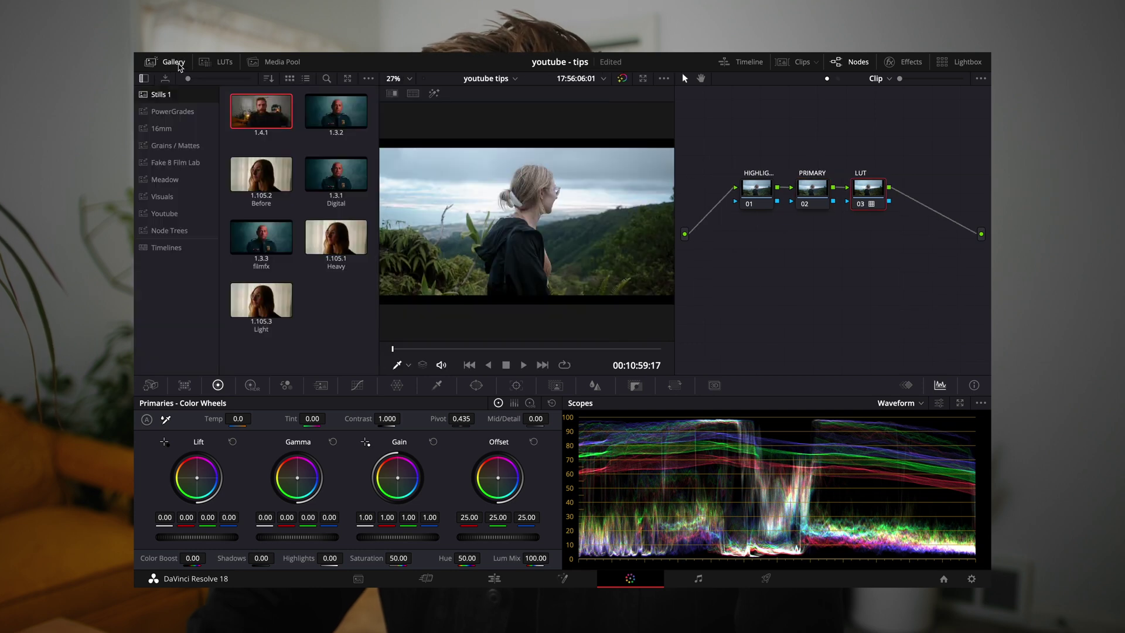
left_click(166, 179)
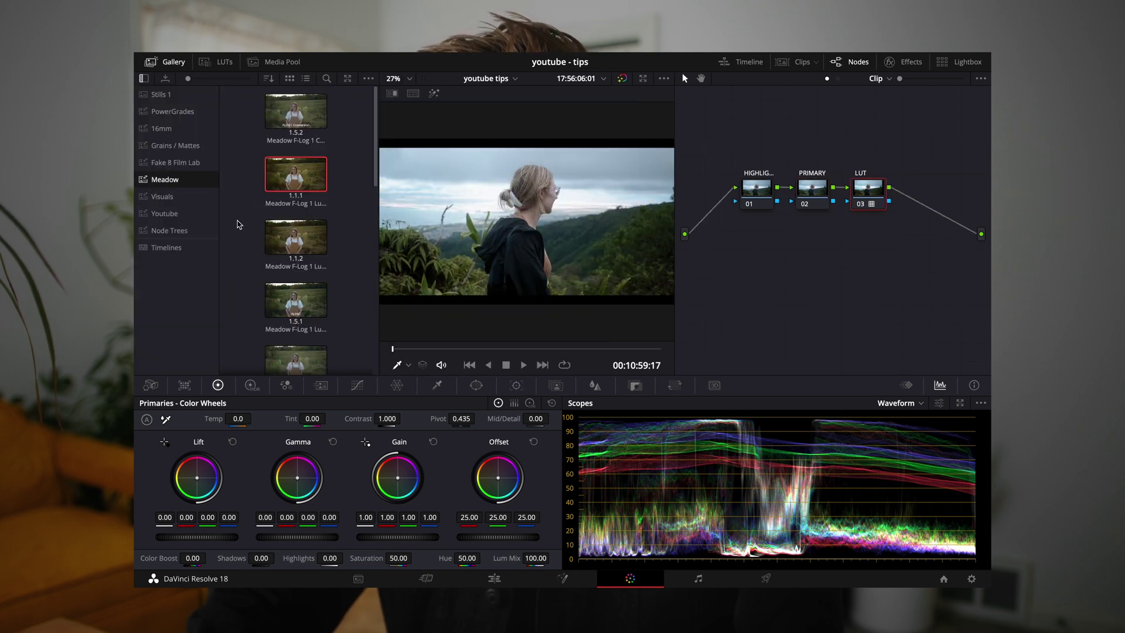
scroll(287, 242, "down", 6)
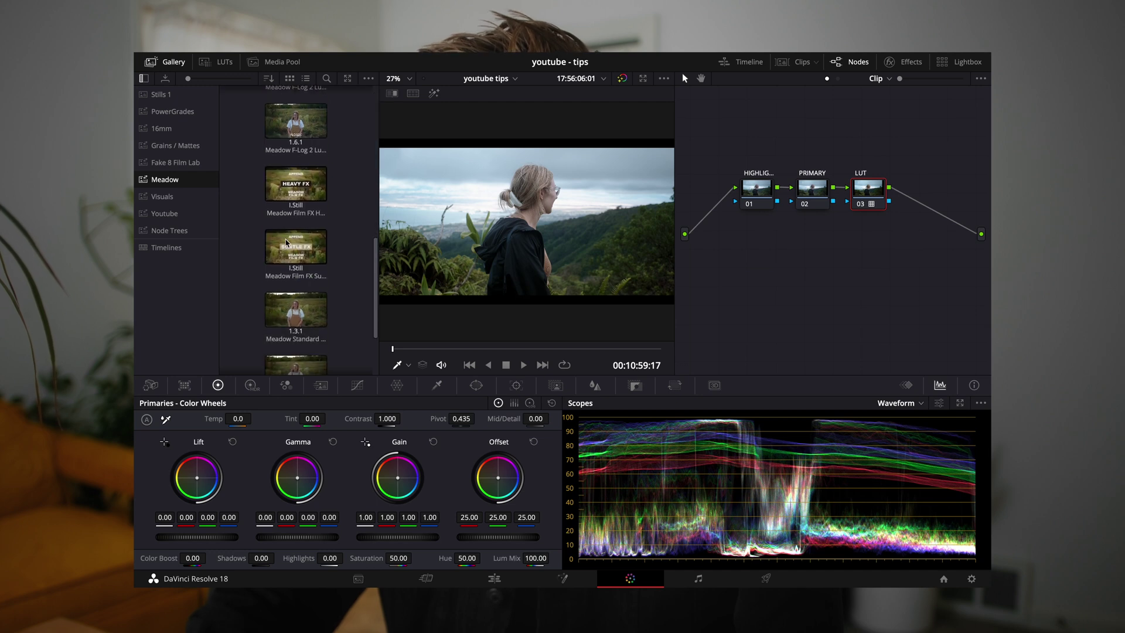
right_click(286, 242)
left_click(317, 289)
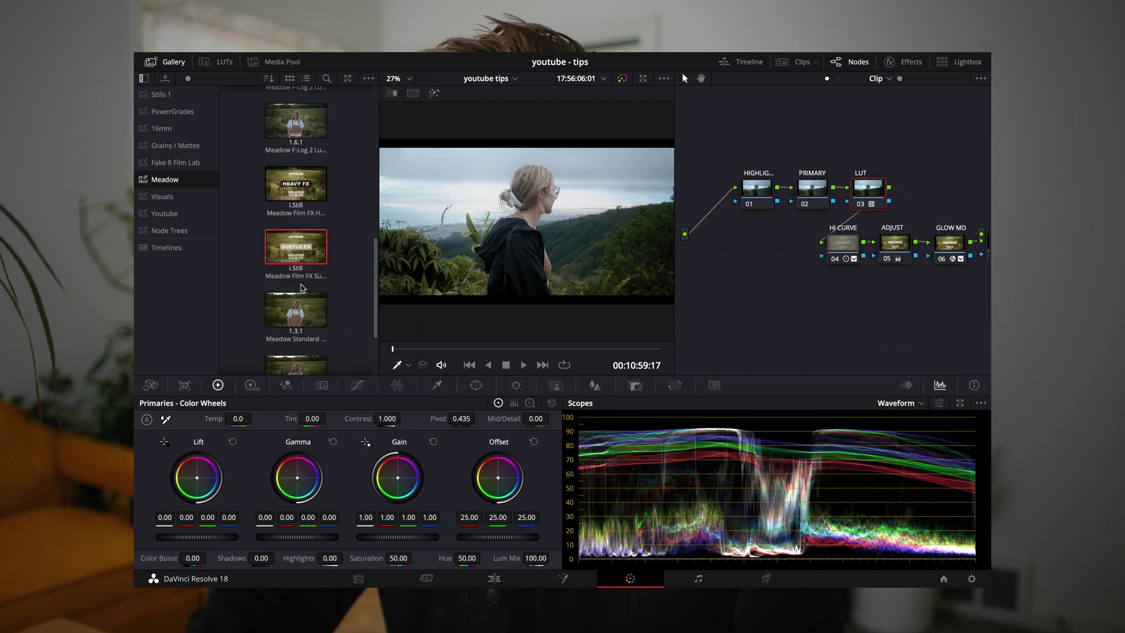
Hide the gallery and arrange the appended HI CURVE, ADJUST, GLOW MD and VIN nodes in a second row beneath the first three nodes.
left_click(166, 62)
scroll(698, 274, "right", 2)
left_click_drag(718, 279, 885, 250)
scroll(814, 296, "left", 2)
left_click(917, 297)
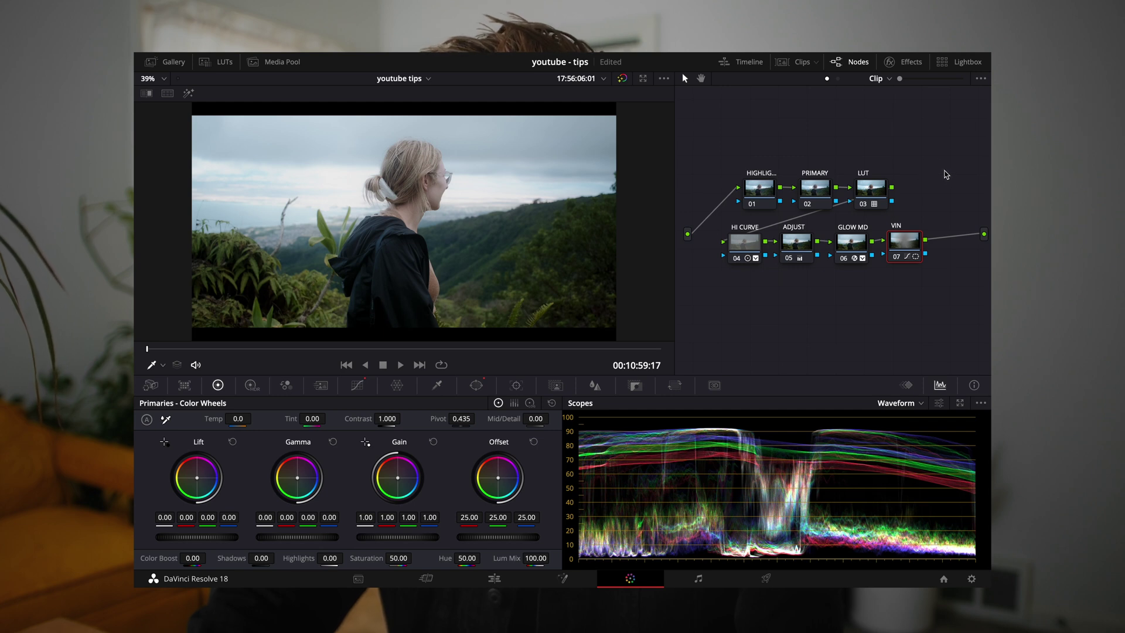
left_click_drag(944, 171, 711, 255)
left_click(808, 146)
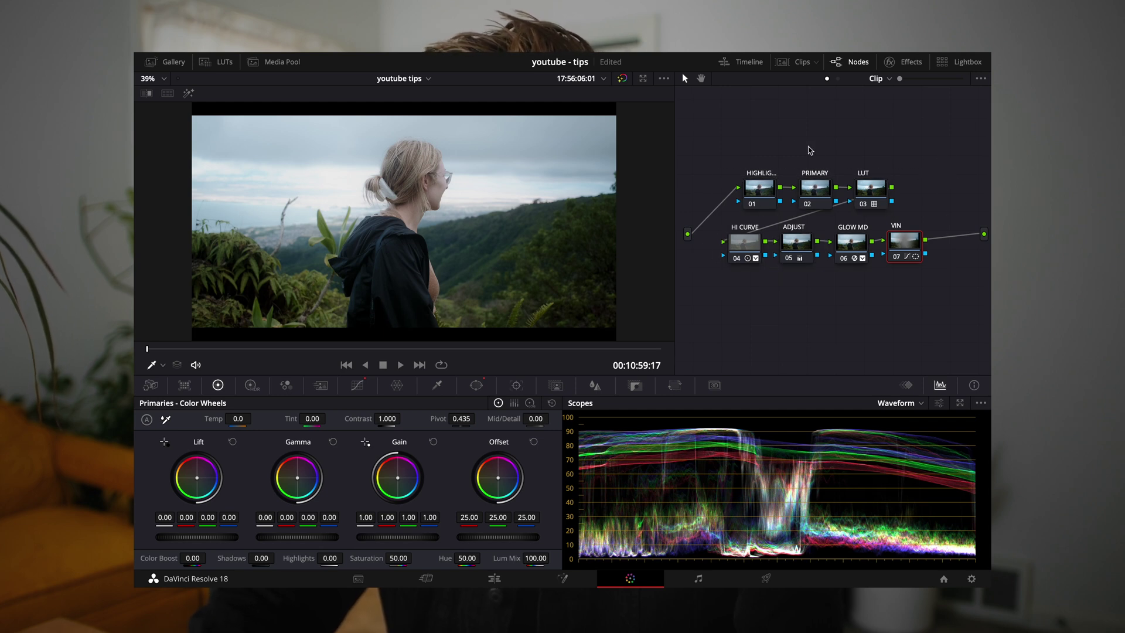
Grab a still of the current grade into the PowerGrades gallery album.
left_click(161, 68)
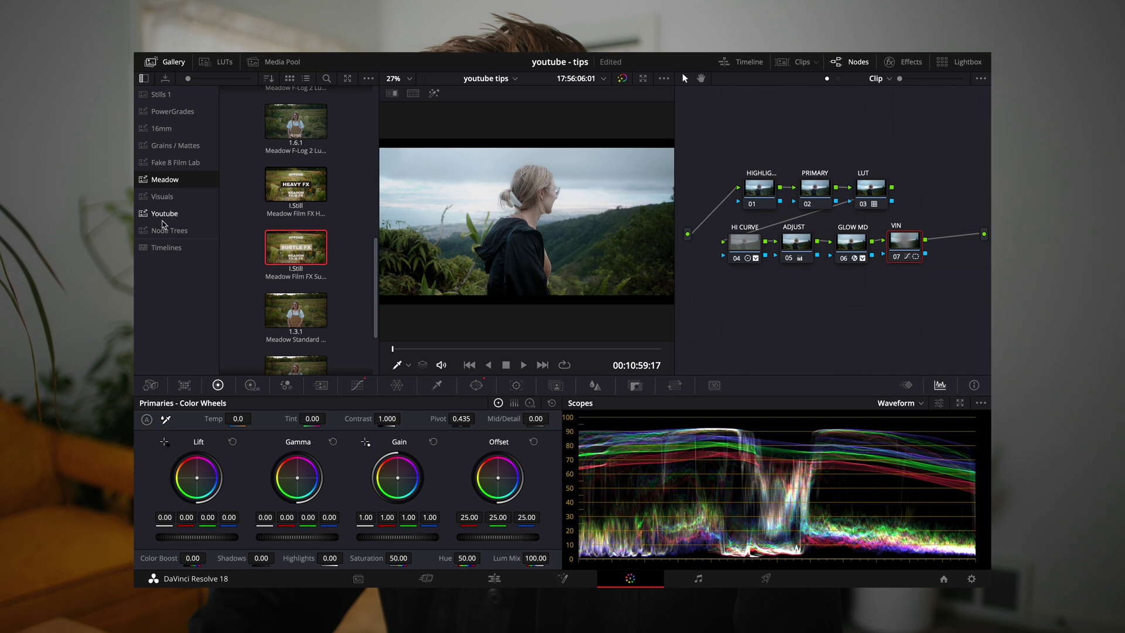
left_click(170, 112)
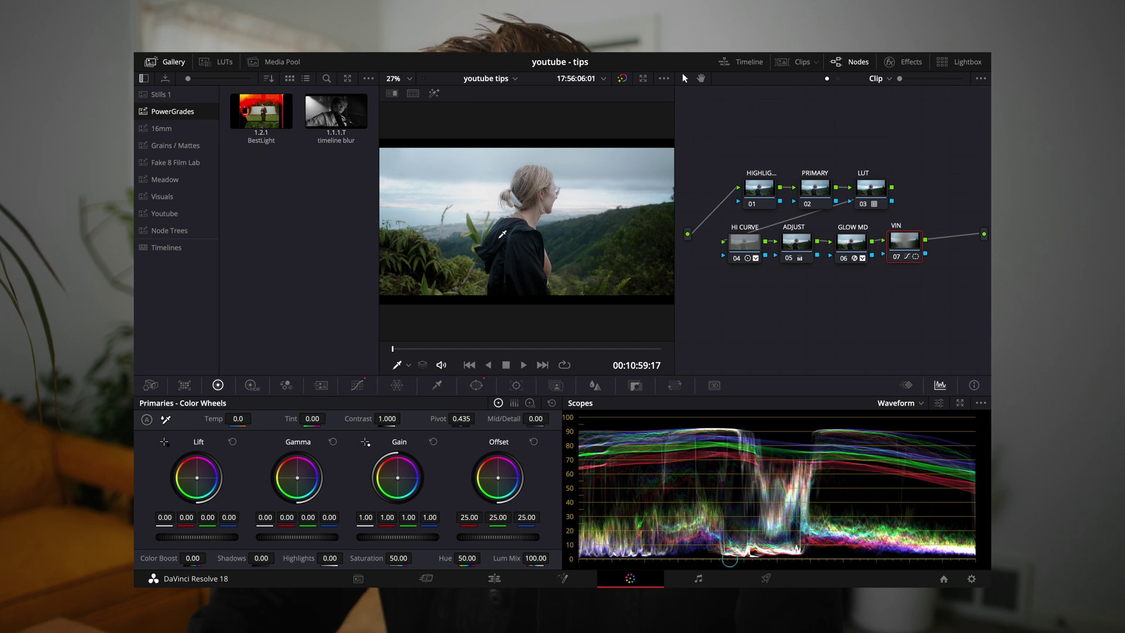
right_click(560, 226)
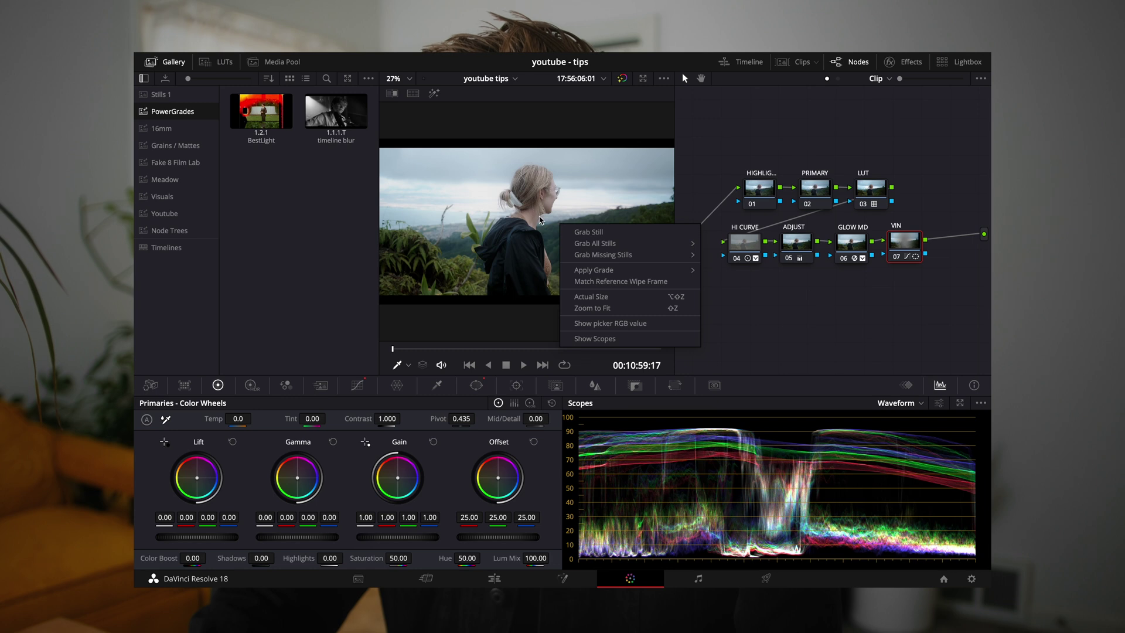
left_click(590, 234)
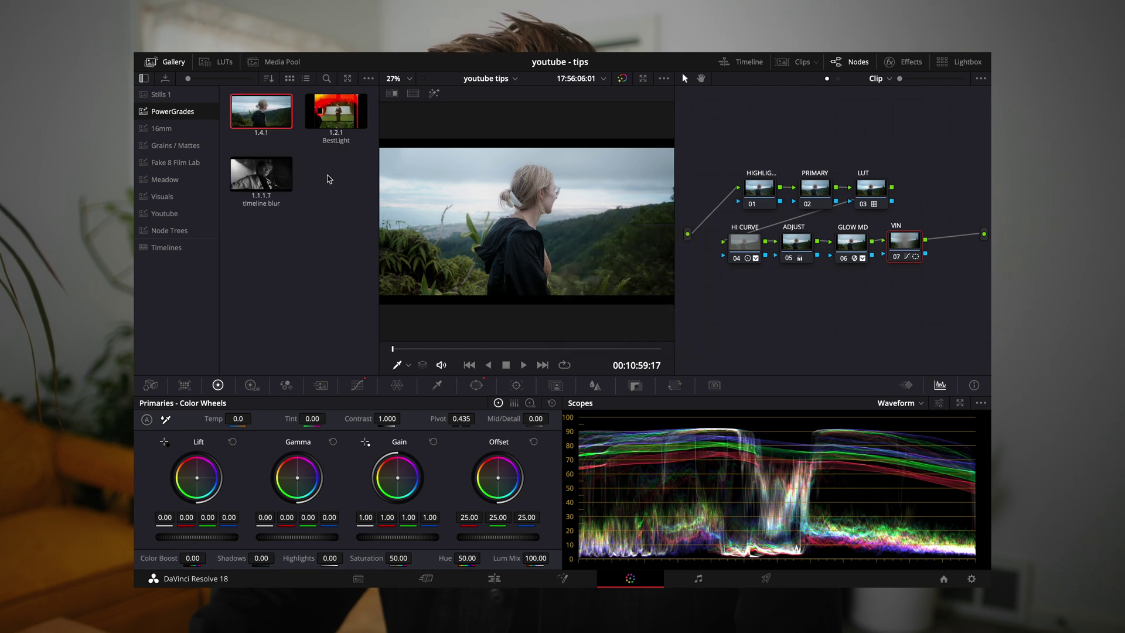
Label the newly grabbed still Node Tree.
double_click(262, 140)
type("Nod")
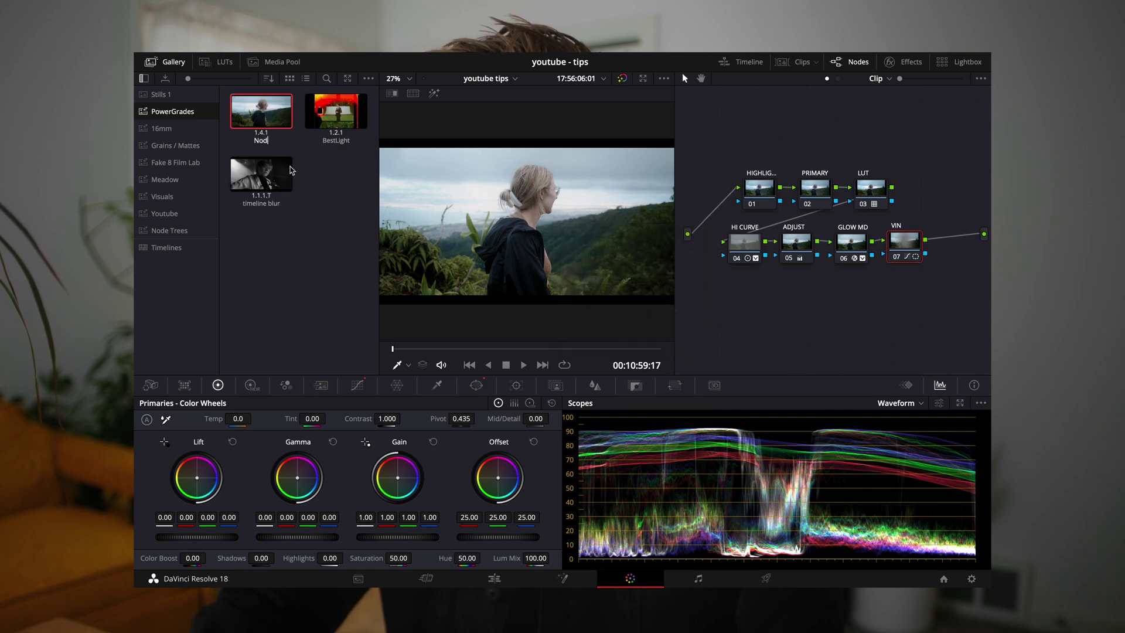
type("e Tree")
key("Return")
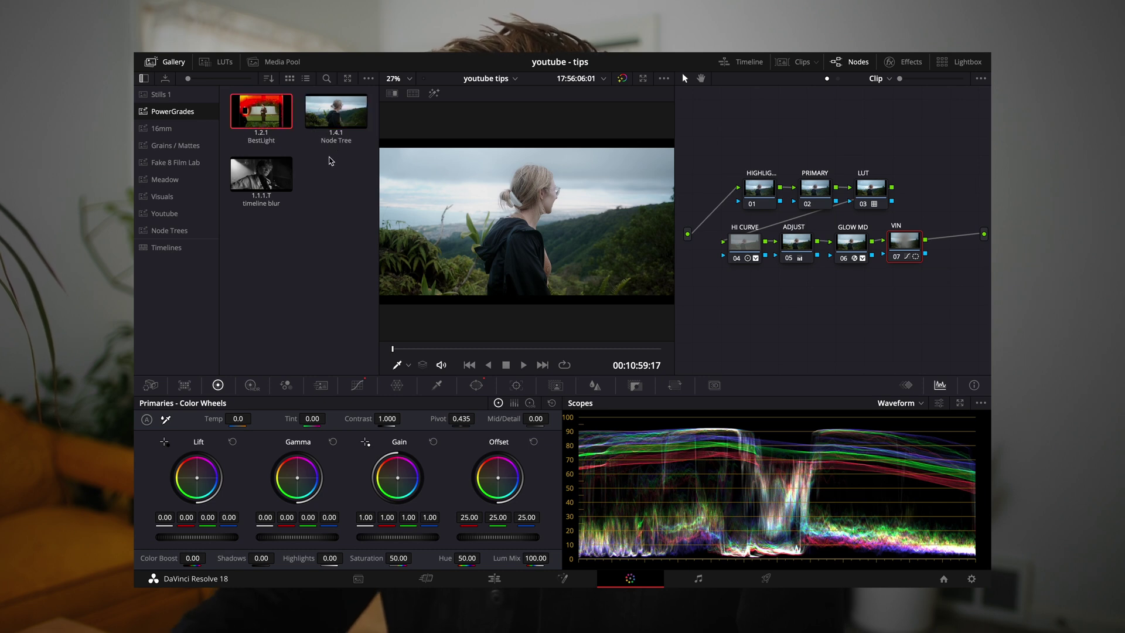
Hide the gallery and switch to clip 02, DSCB2338.MOV, using the clip thumbnails, leaving the thumbnails hidden.
key("Down")
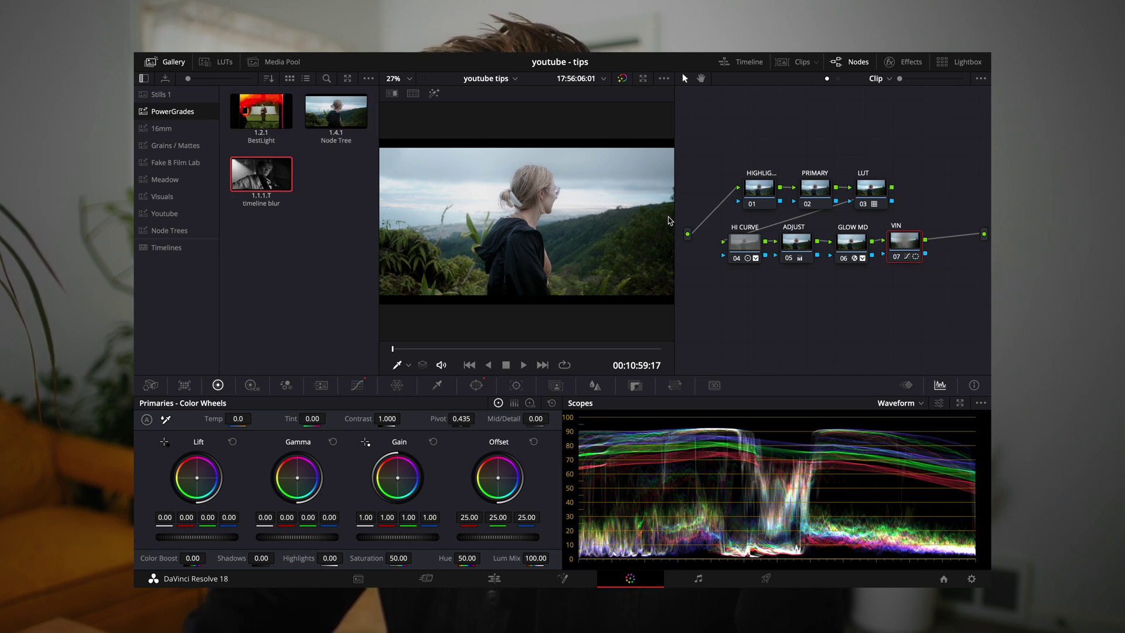
left_click(166, 62)
left_click(797, 62)
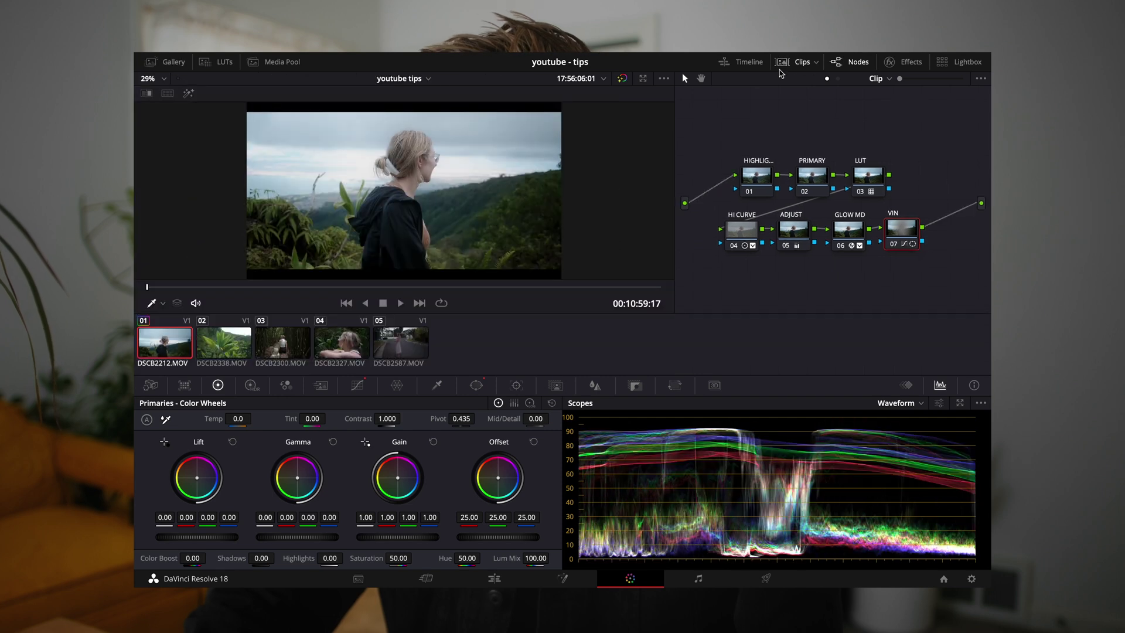
left_click(234, 335)
left_click(797, 62)
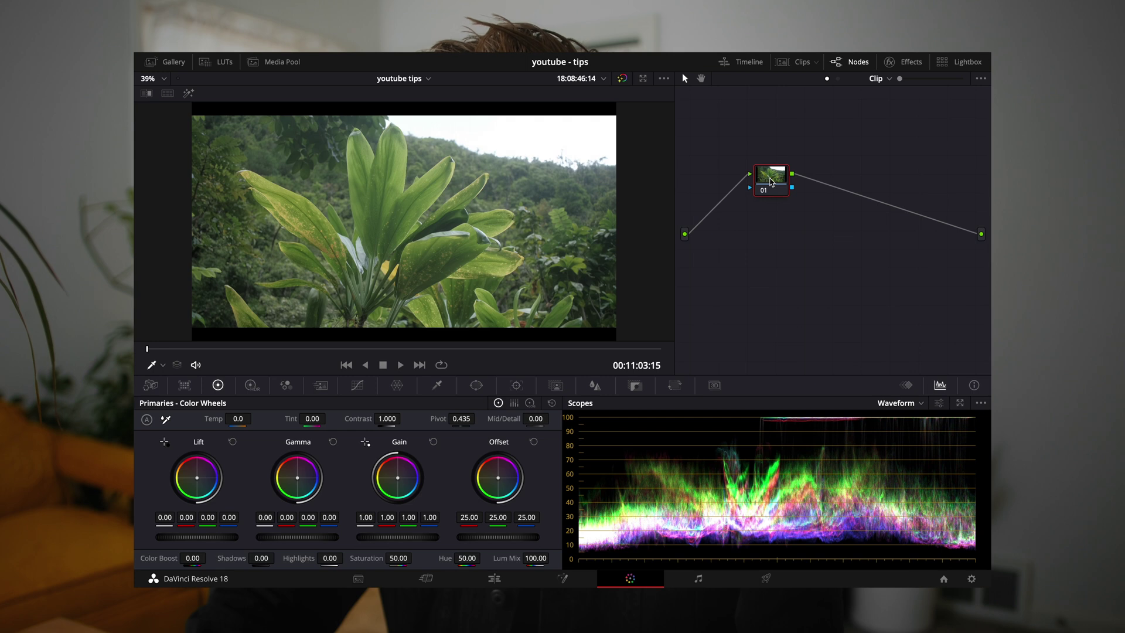
key("alt+s")
key("alt+s")
key("alt+s")
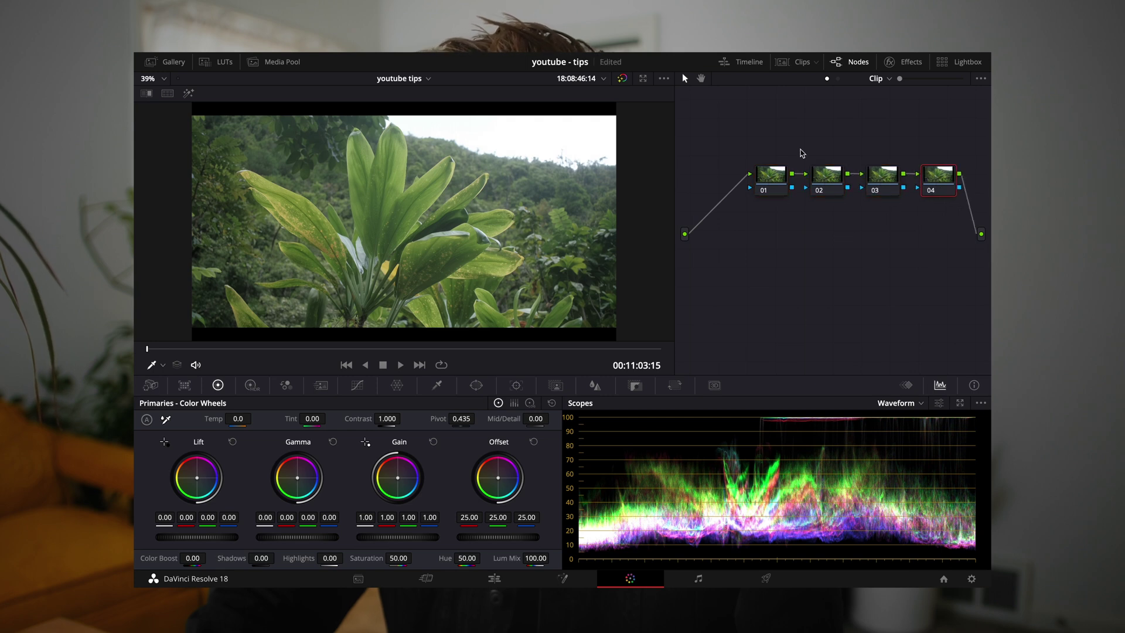
key("ctrl+z")
key("ctrl+z")
key("ctrl+z")
Apply the Node Tree PowerGrade from the gallery to the current leaf clip, leaving the gallery hidden.
left_click(166, 62)
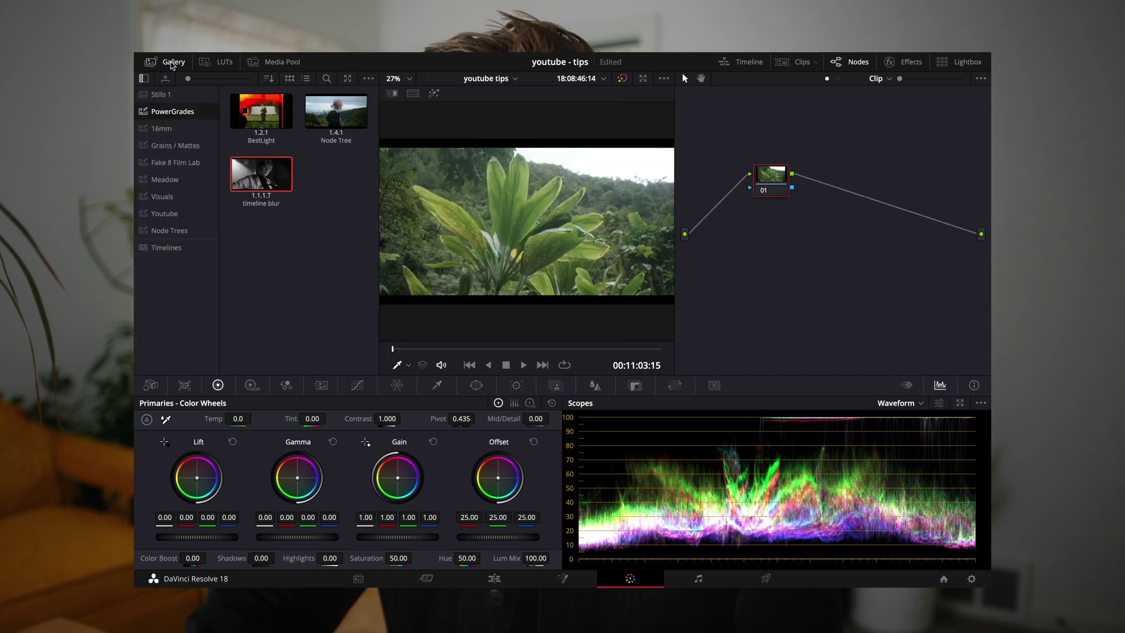
right_click(343, 114)
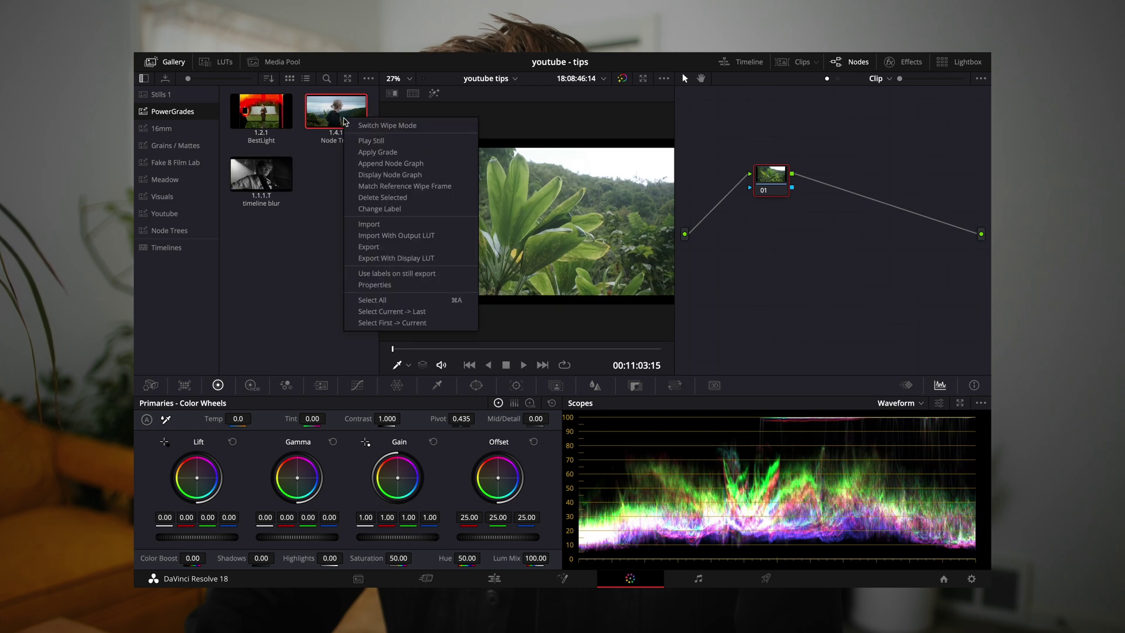
left_click(365, 154)
left_click(169, 62)
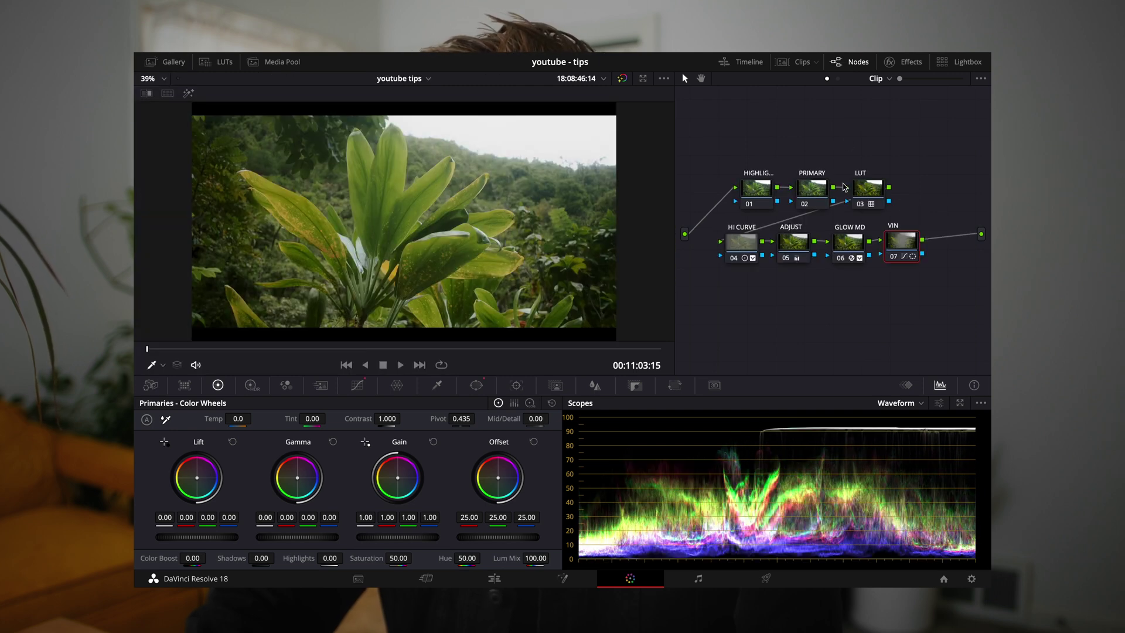
Nudge the PRIMARY node's gamma slightly toward blue, to 0.01, and compare the image with the grades bypassed.
left_click(812, 188)
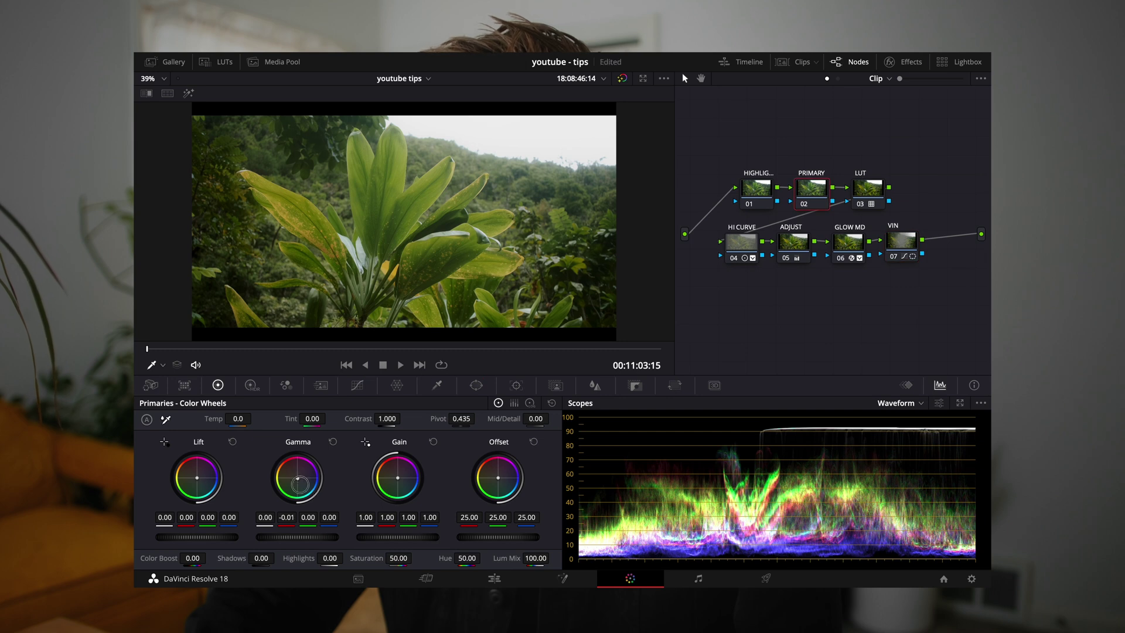
left_click_drag(299, 482, 299, 479)
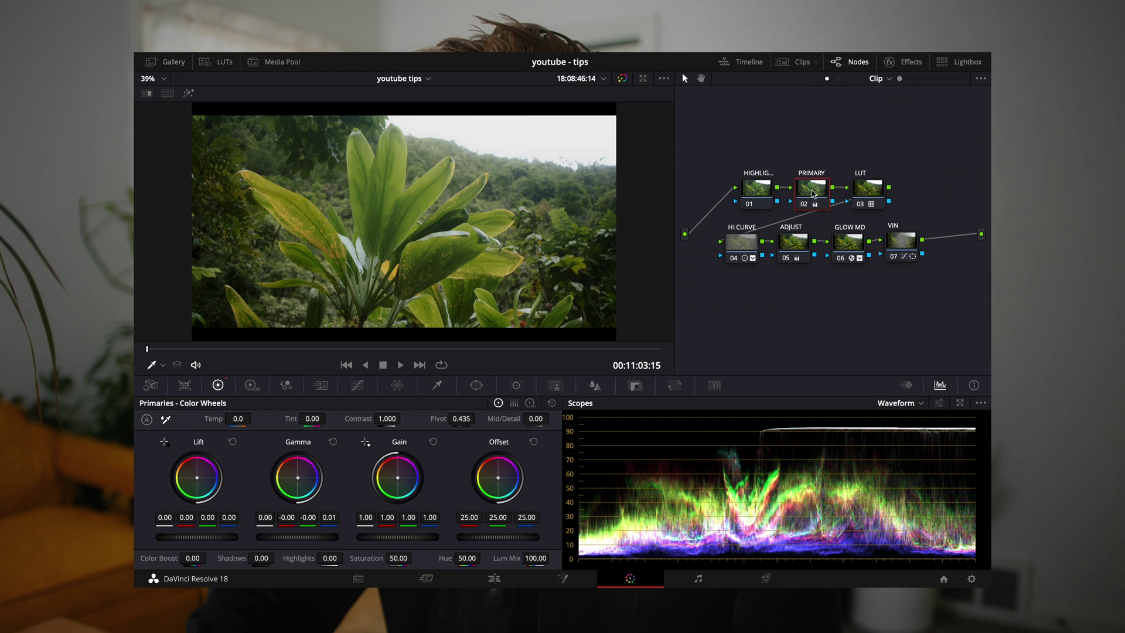
left_click(622, 79)
left_click(622, 79)
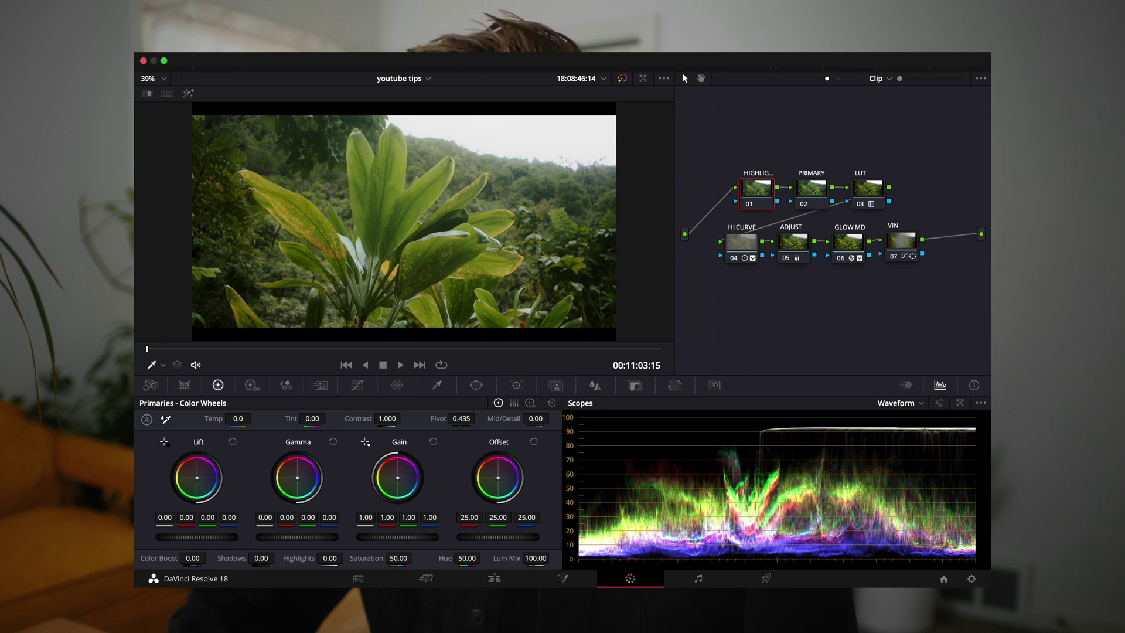
Open Keyboard Customization and expand the Memories group within the Color commands.
left_click(187, 55)
left_click(195, 90)
left_click(197, 92)
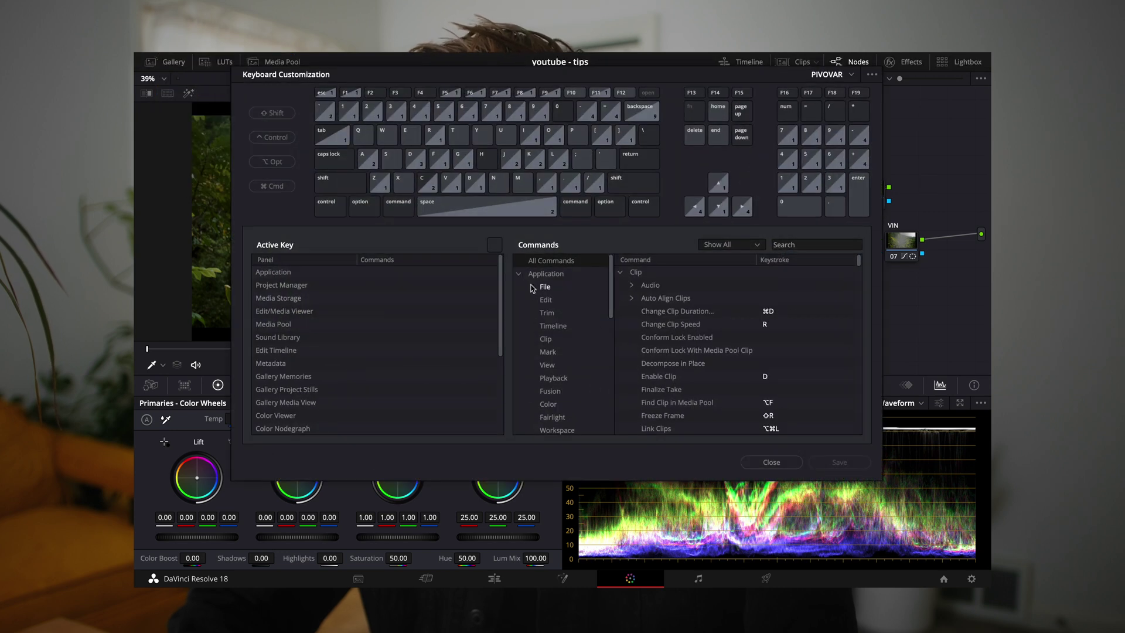
scroll(553, 309, "down", 5)
scroll(553, 309, "up", 5)
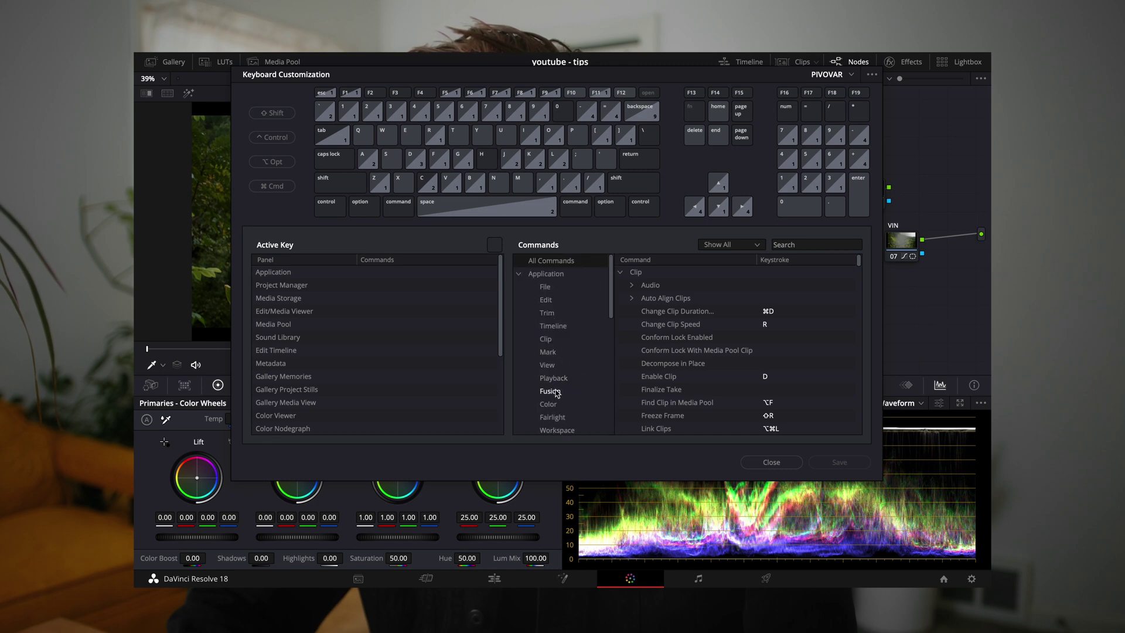
left_click(555, 406)
scroll(639, 350, "down", 5)
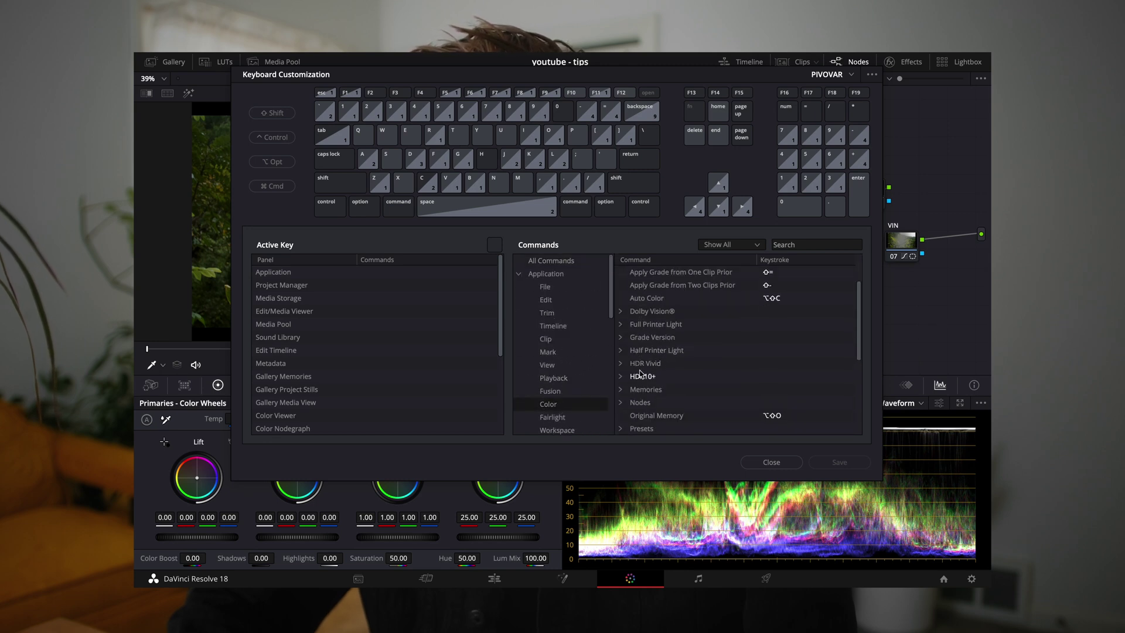
left_click(622, 350)
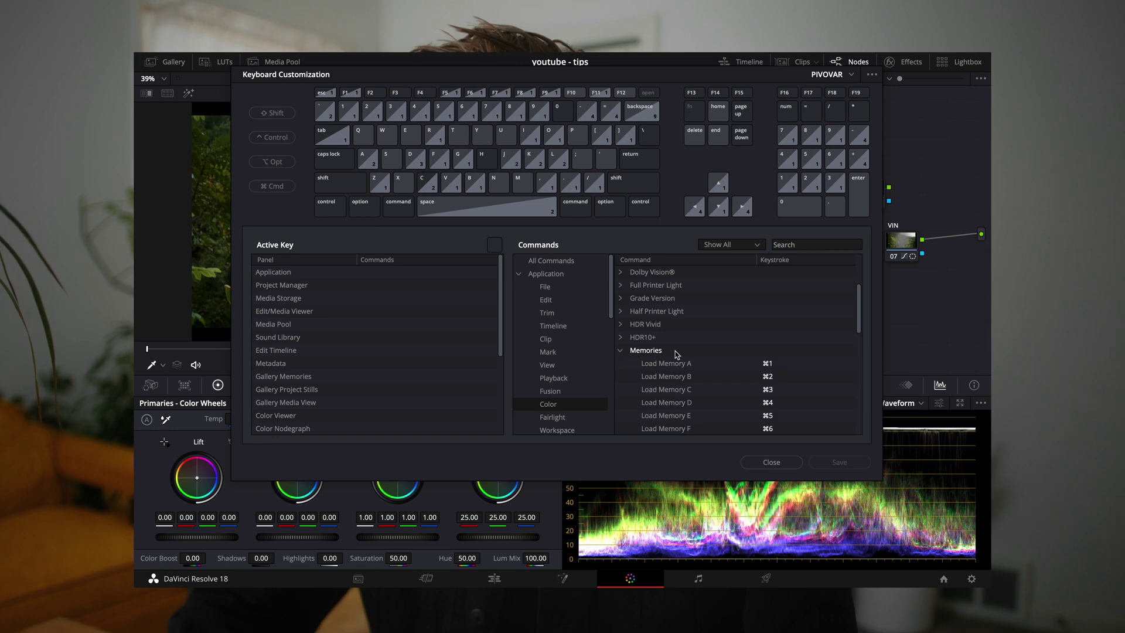
Review the Load Memory and Save Memory shortcuts, assigning Command+1 to Load Memory A and Command+2 to Load Memory B.
scroll(678, 352, "down", 3)
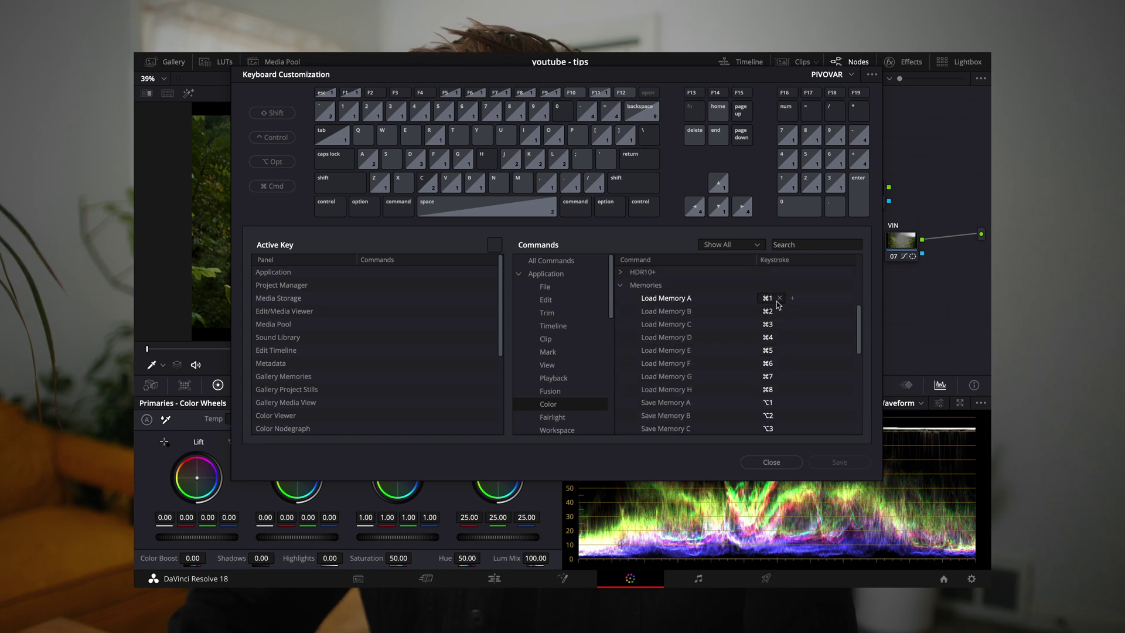
scroll(781, 361, "down", 1)
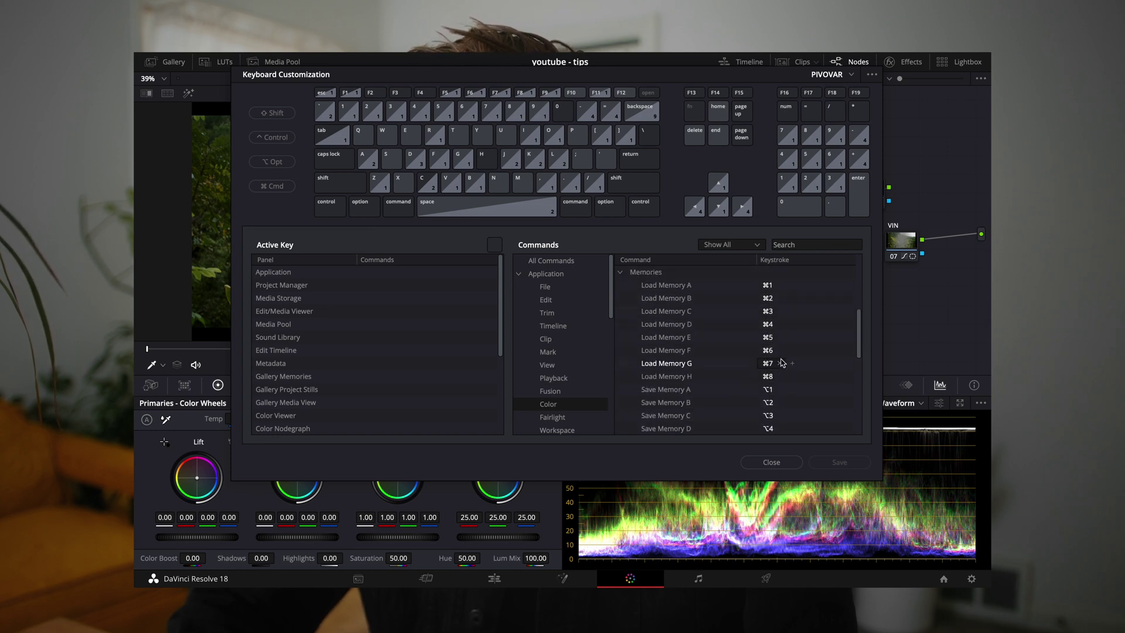
scroll(785, 360, "down", 3)
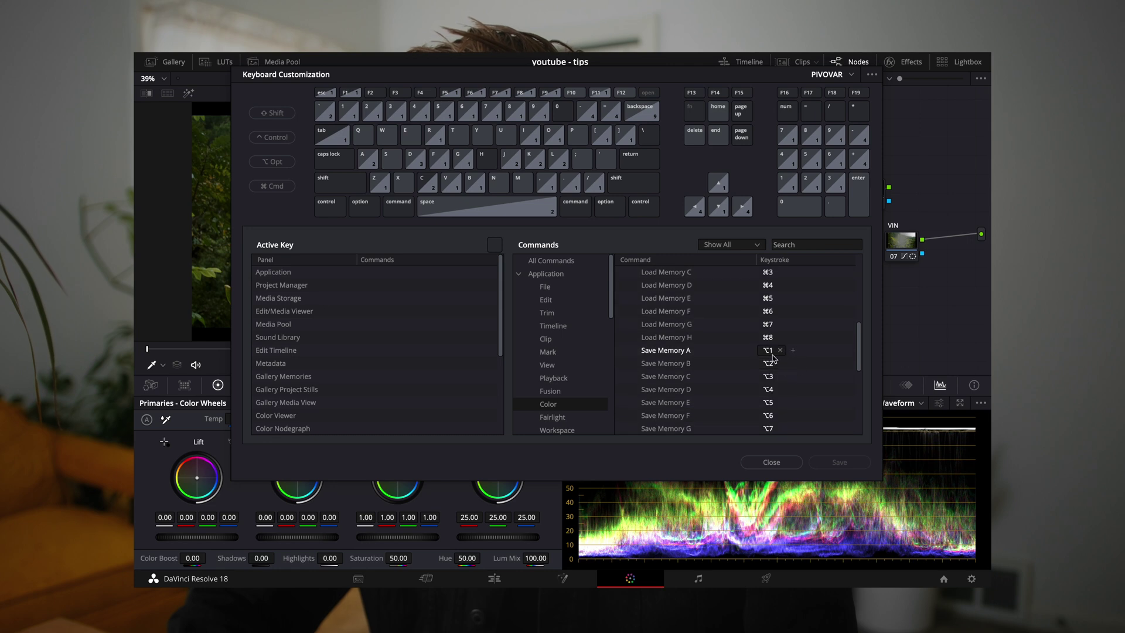
scroll(774, 358, "down", 3)
scroll(774, 403, "up", 1)
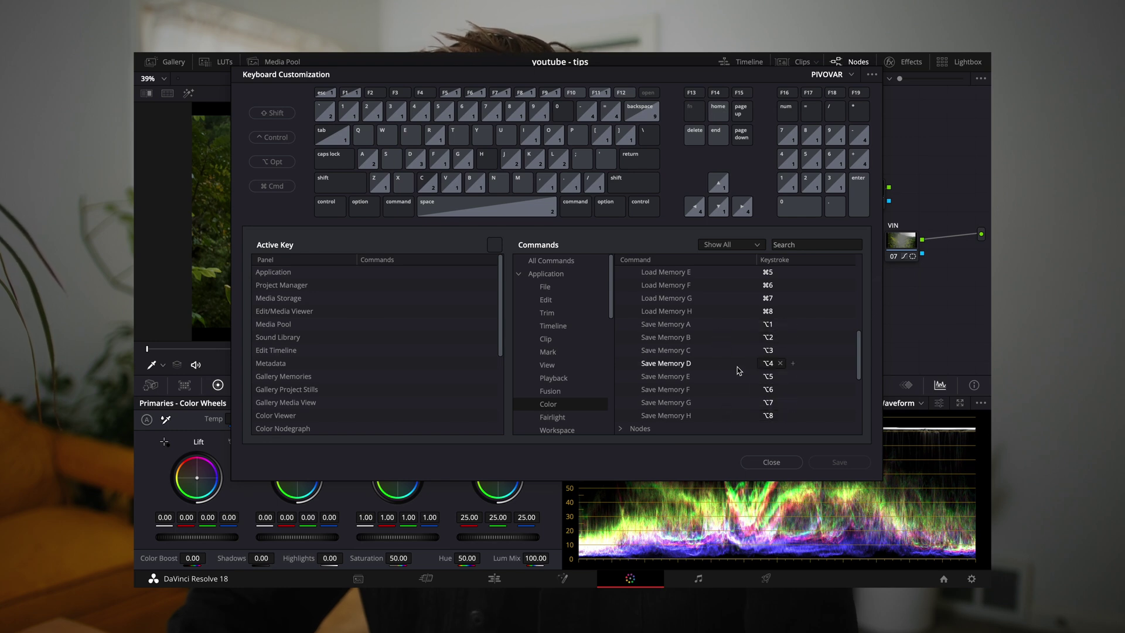
scroll(738, 370, "up", 2)
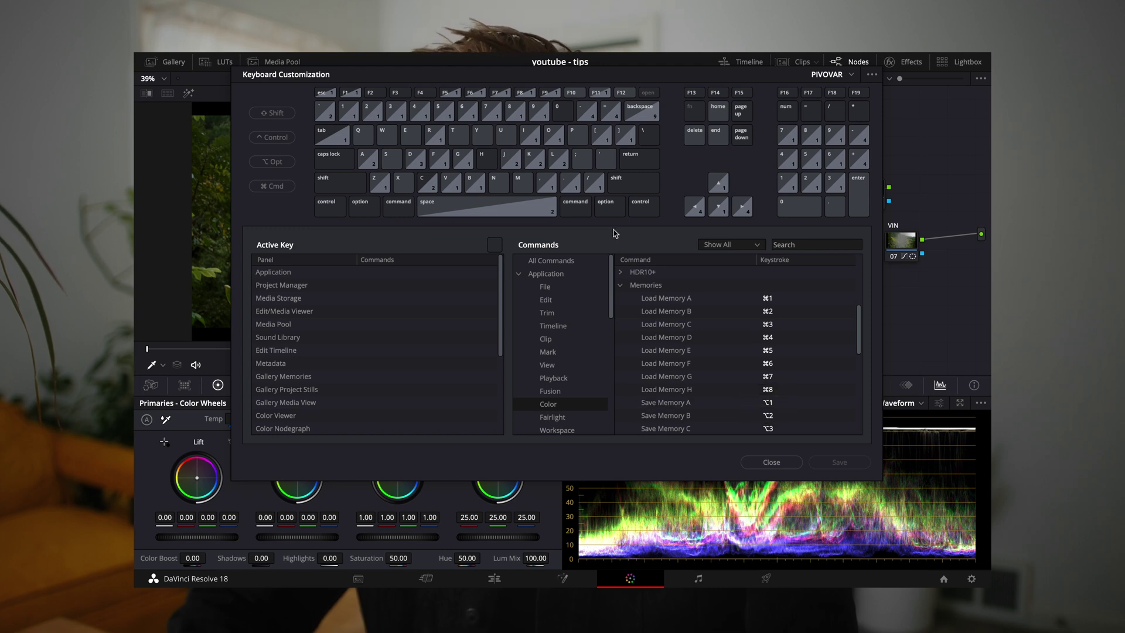
left_click(779, 301)
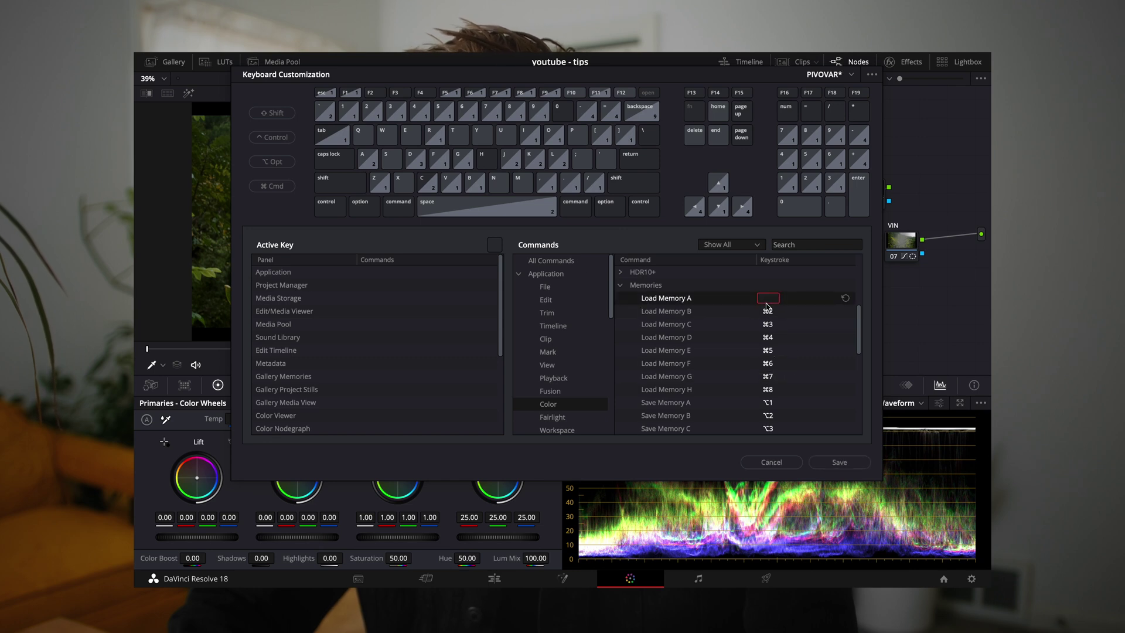
key("super+1")
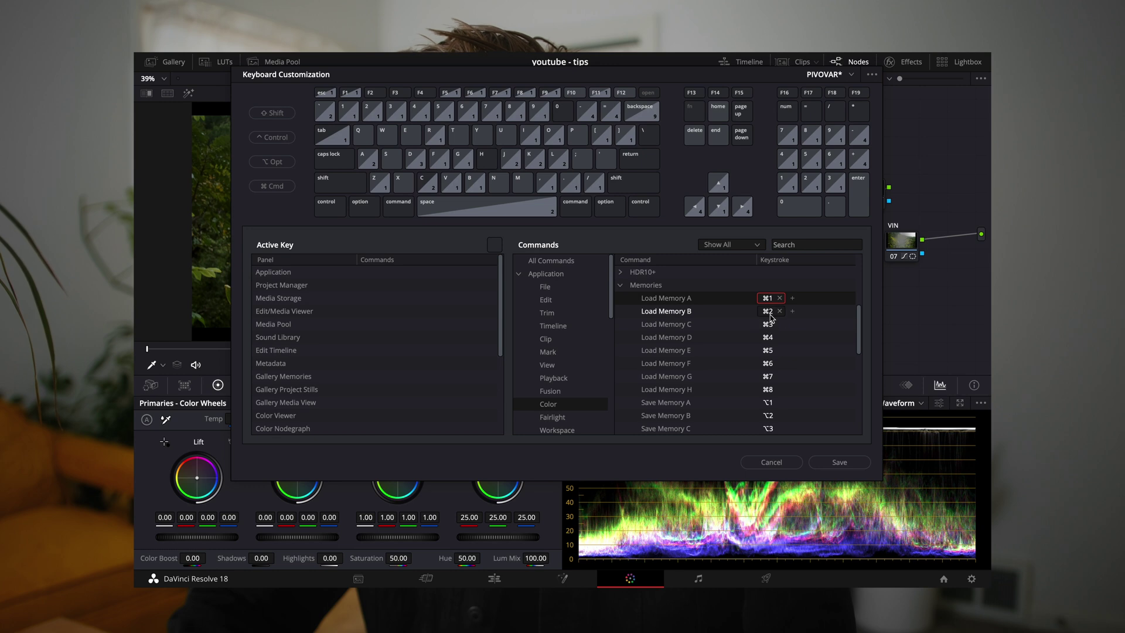
left_click(770, 312)
key("super+2")
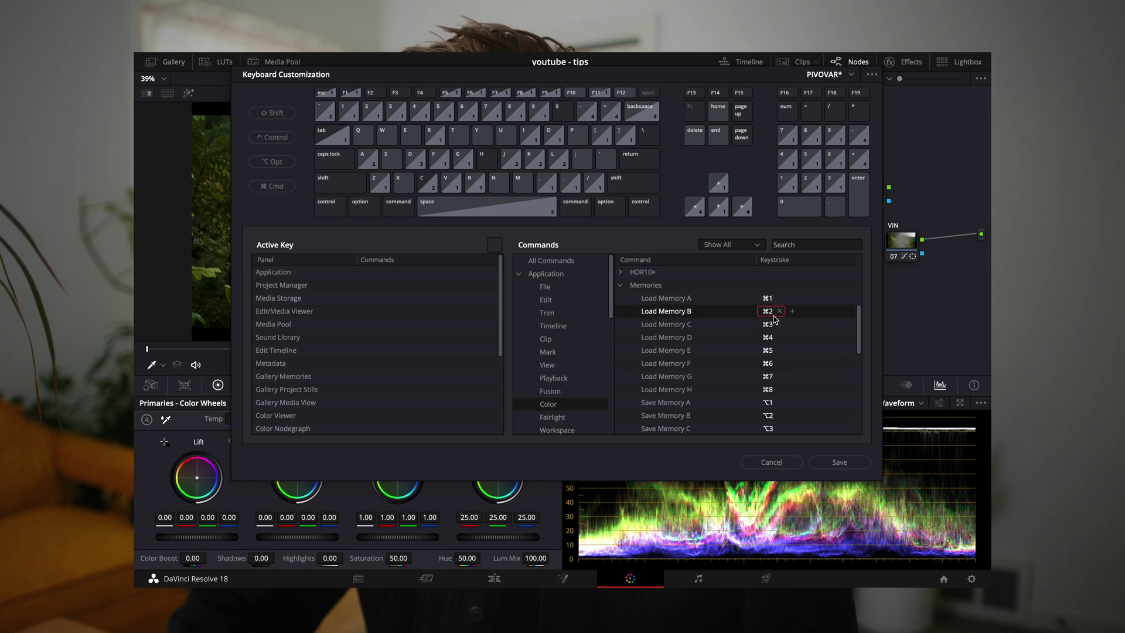
Collapse the Memories group, save the keyboard shortcuts and close the customization window.
scroll(750, 331, "down", 4)
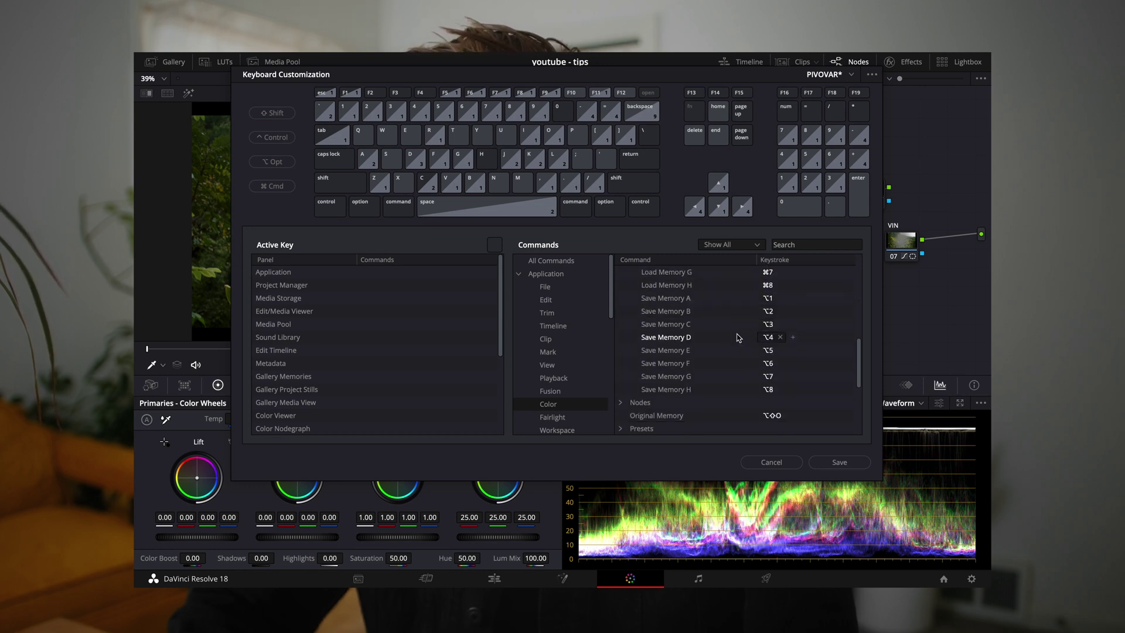
scroll(738, 338, "up", 2)
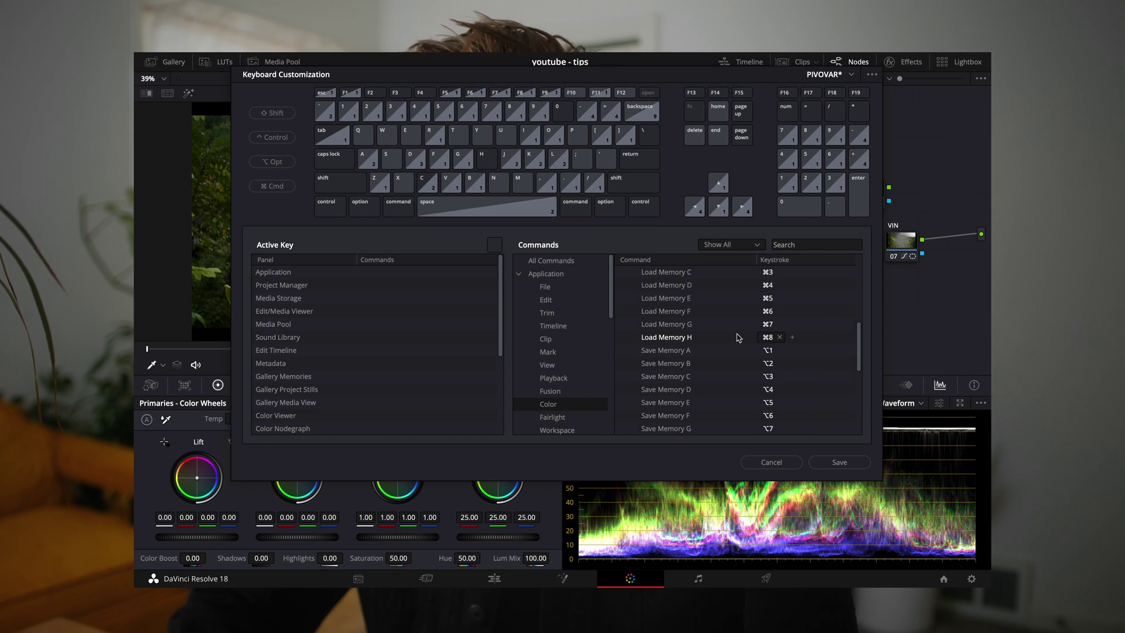
scroll(738, 338, "up", 4)
left_click(615, 340)
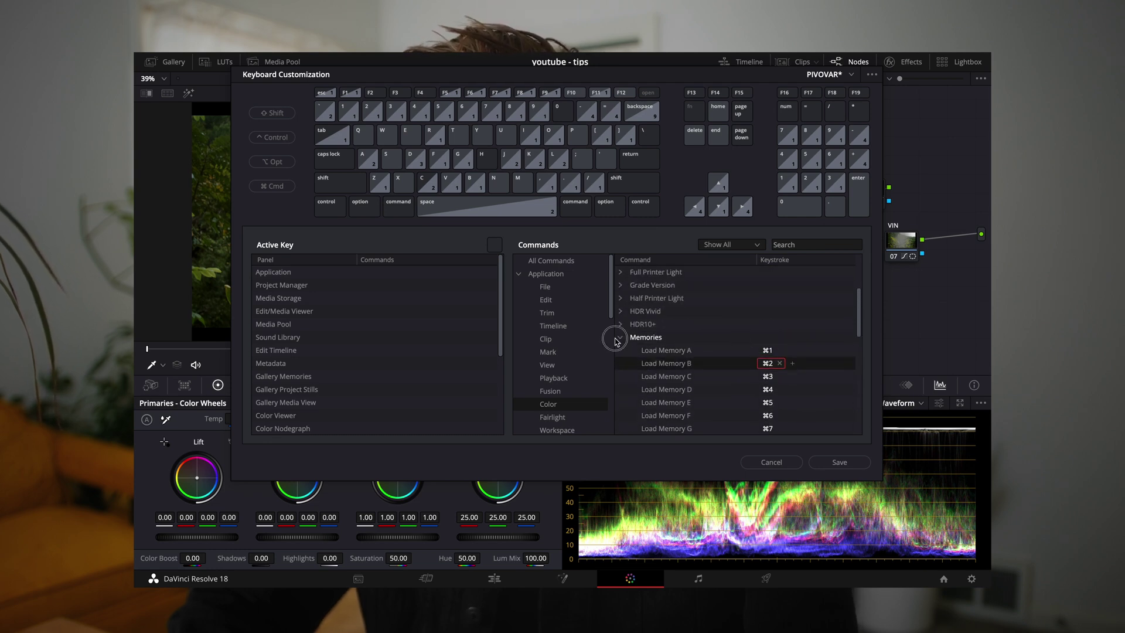
left_click(622, 339)
left_click(620, 338)
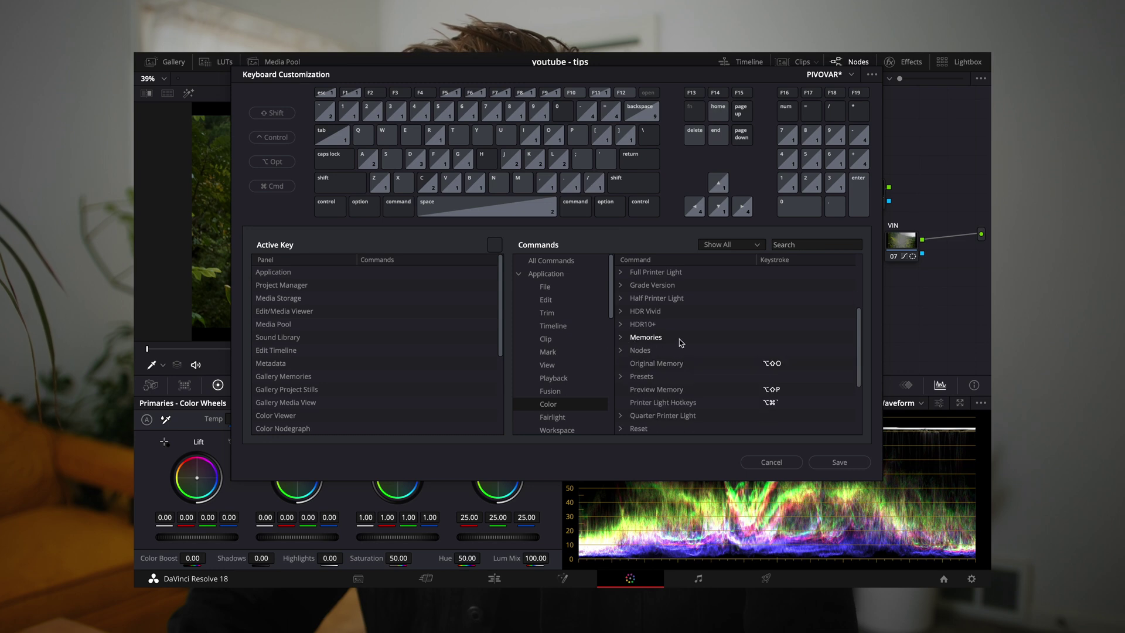
scroll(685, 345, "up", 1)
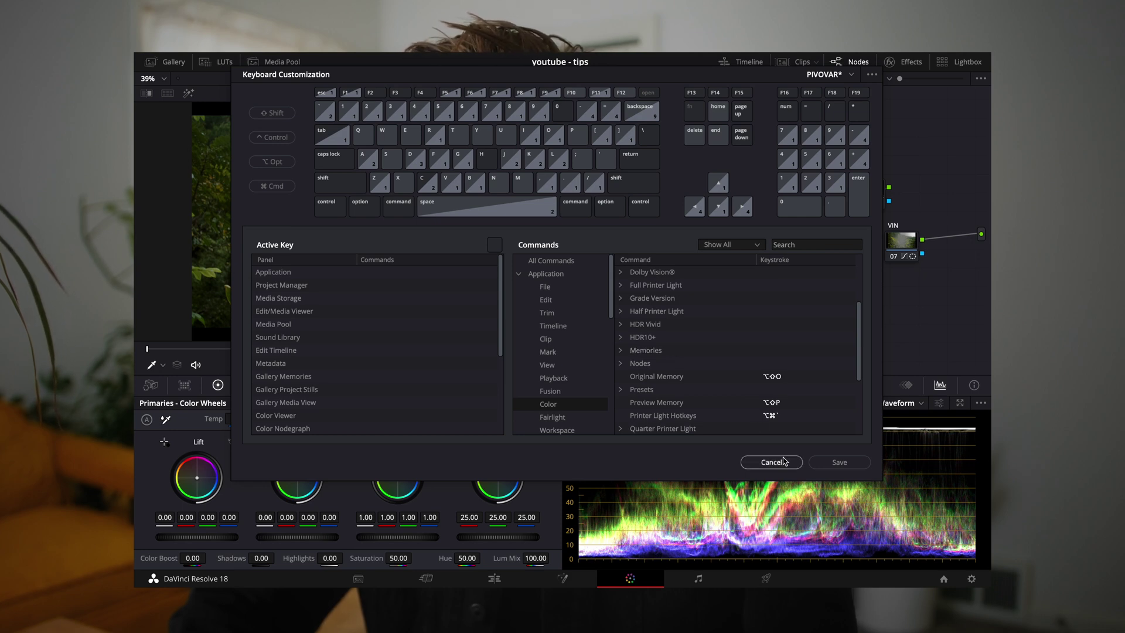
left_click(839, 463)
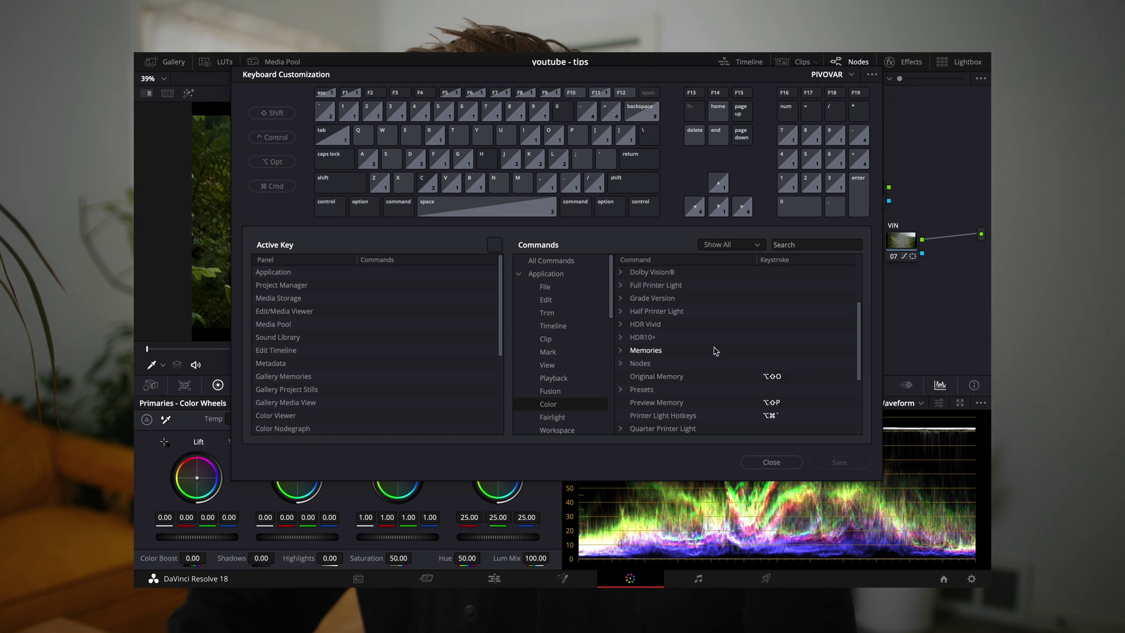
left_click(771, 462)
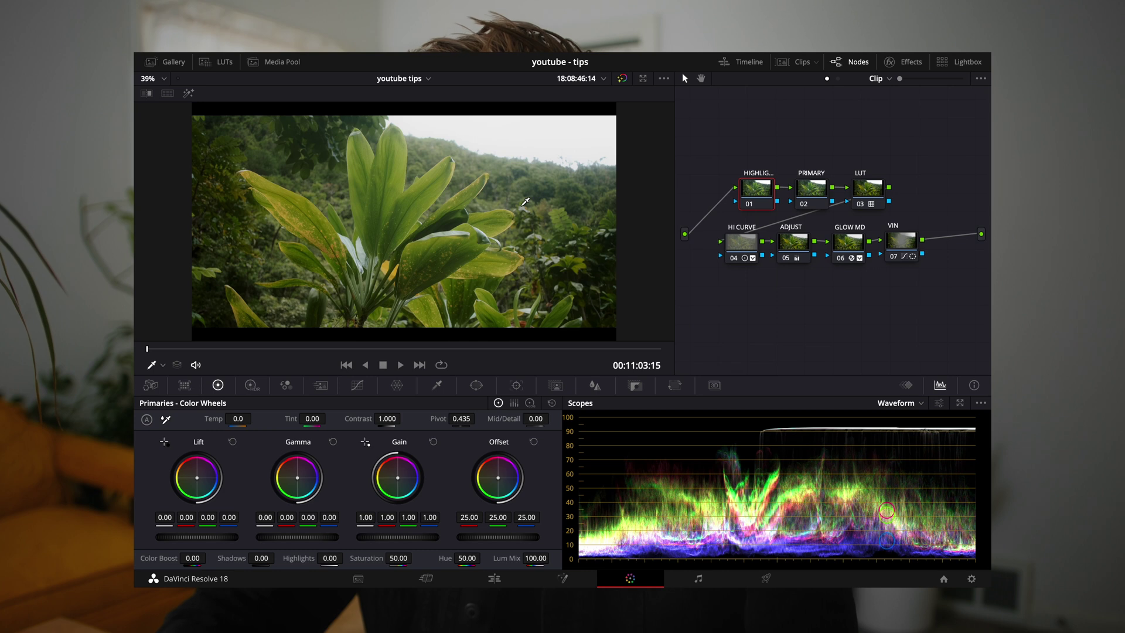
On the bamboo path clip, set the PRIMARY node's gamma to red -0.01 and blue 0.02, raise offset to 28.15, and save the project.
key("Down")
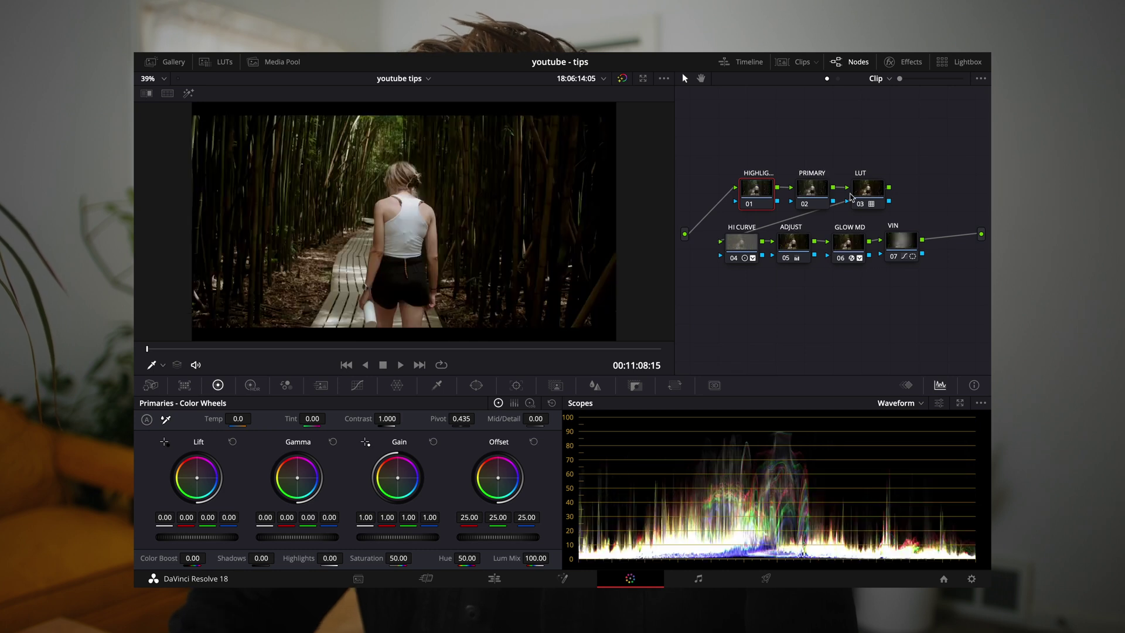
left_click(813, 190)
left_click(298, 477)
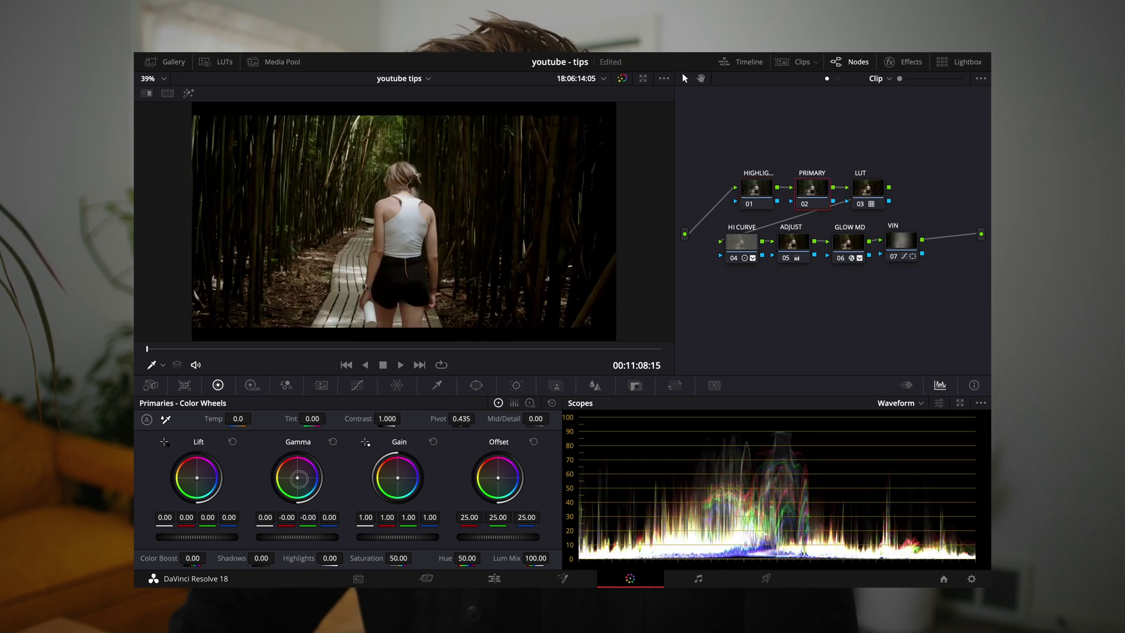
left_click_drag(298, 478, 313, 484)
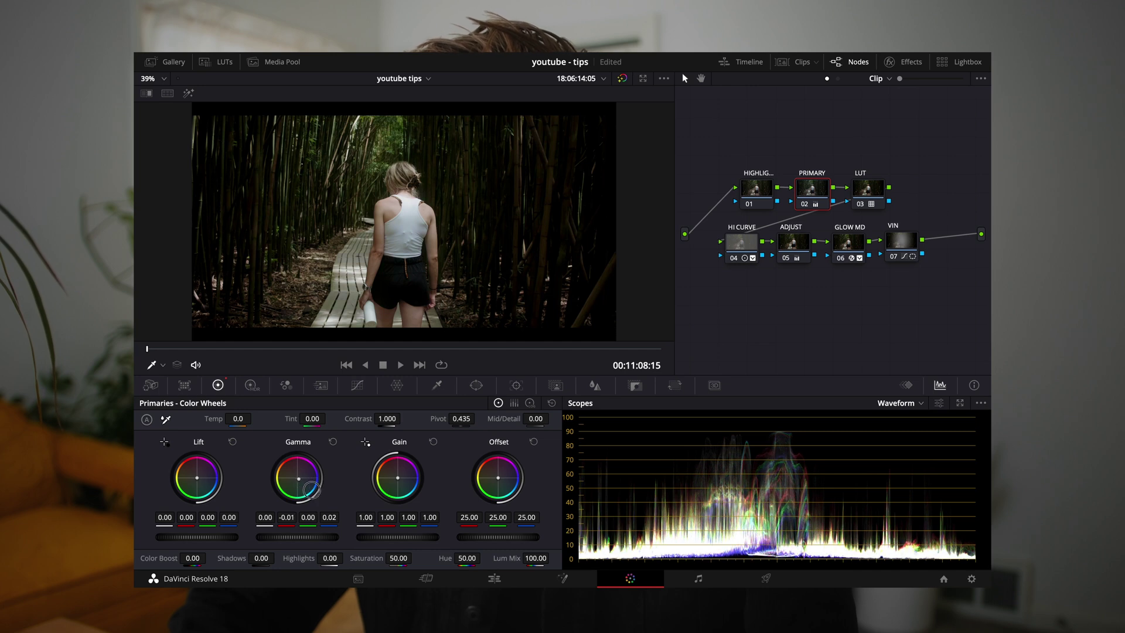
left_click_drag(467, 534, 526, 535)
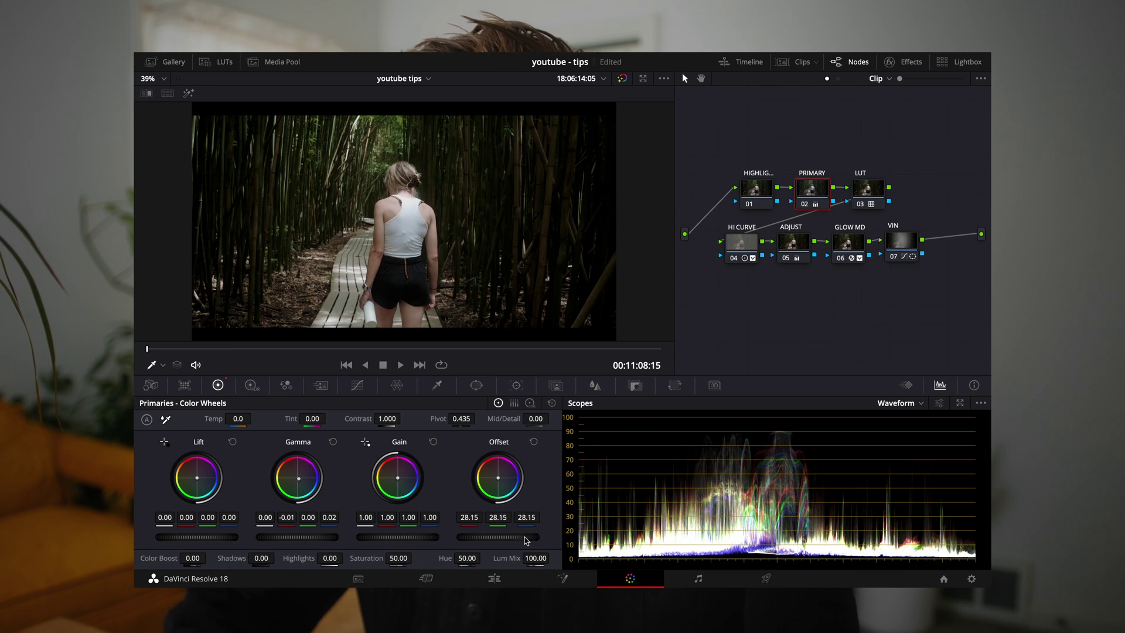
key("ctrl+s")
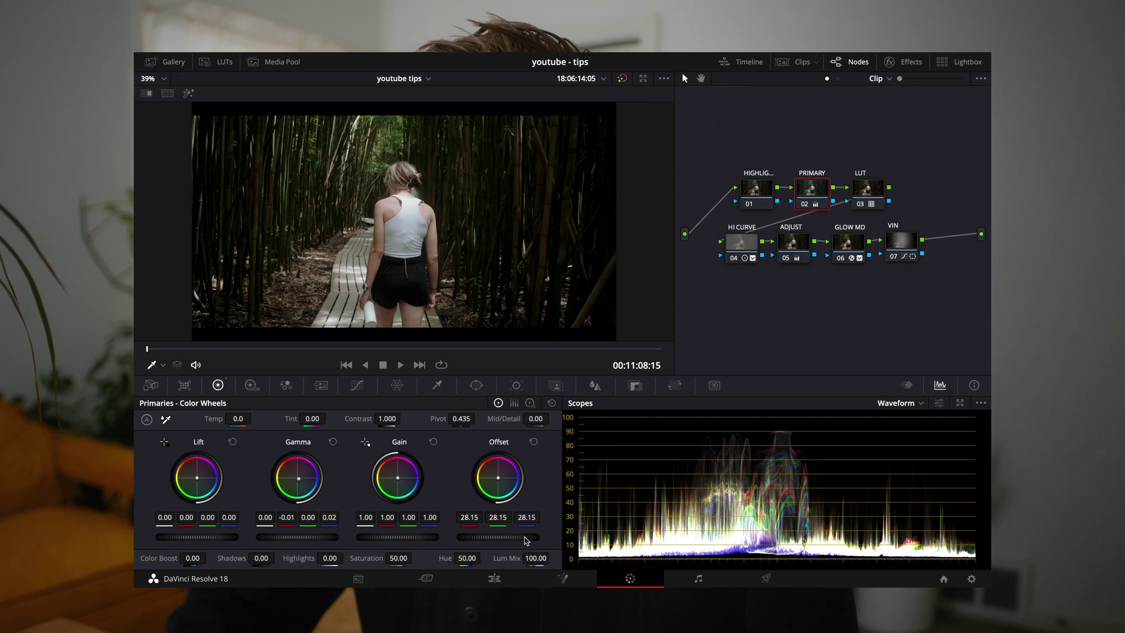
Switch to the clip of the woman in profile and load the bamboo clip's PRIMARY gamma and offset adjustments onto its PRIMARY node.
key("Down")
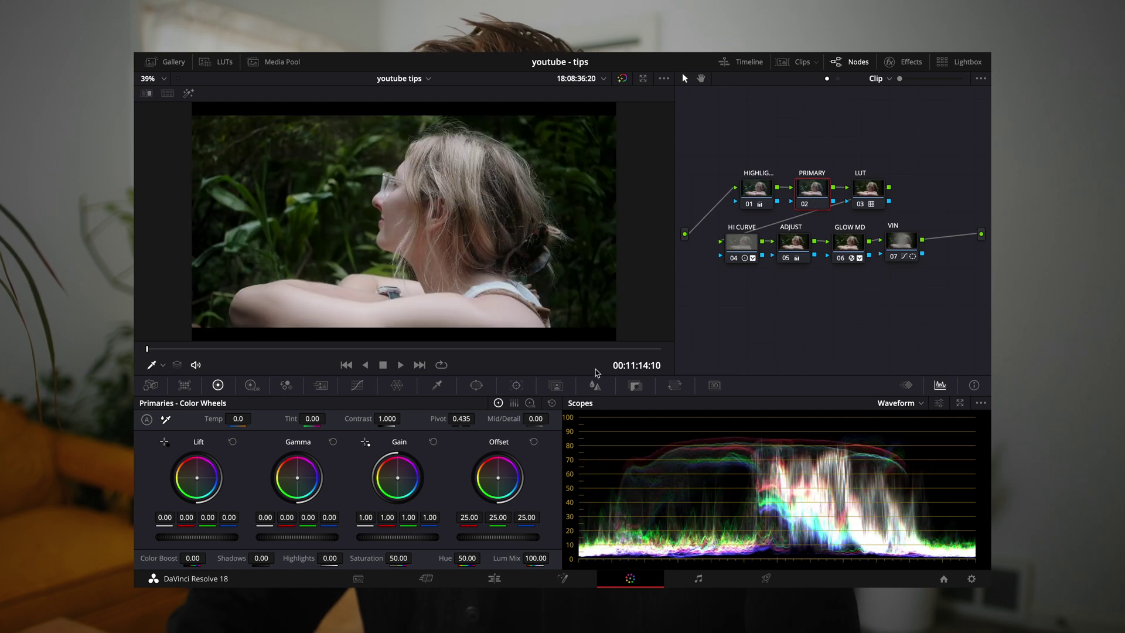
key("ctrl+z")
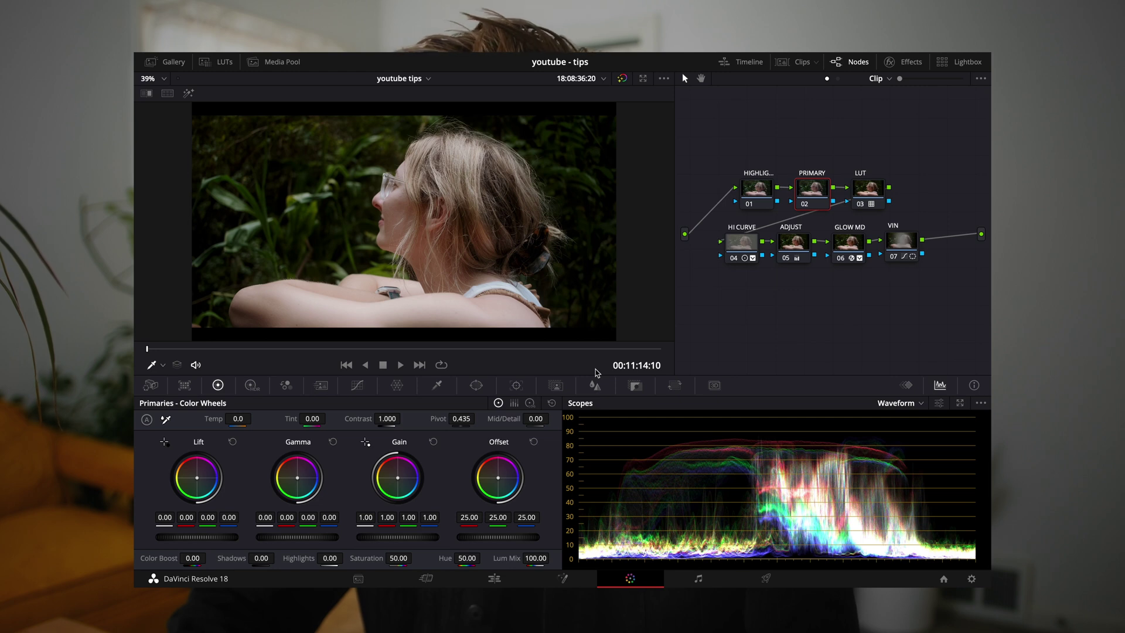
key("ctrl+z")
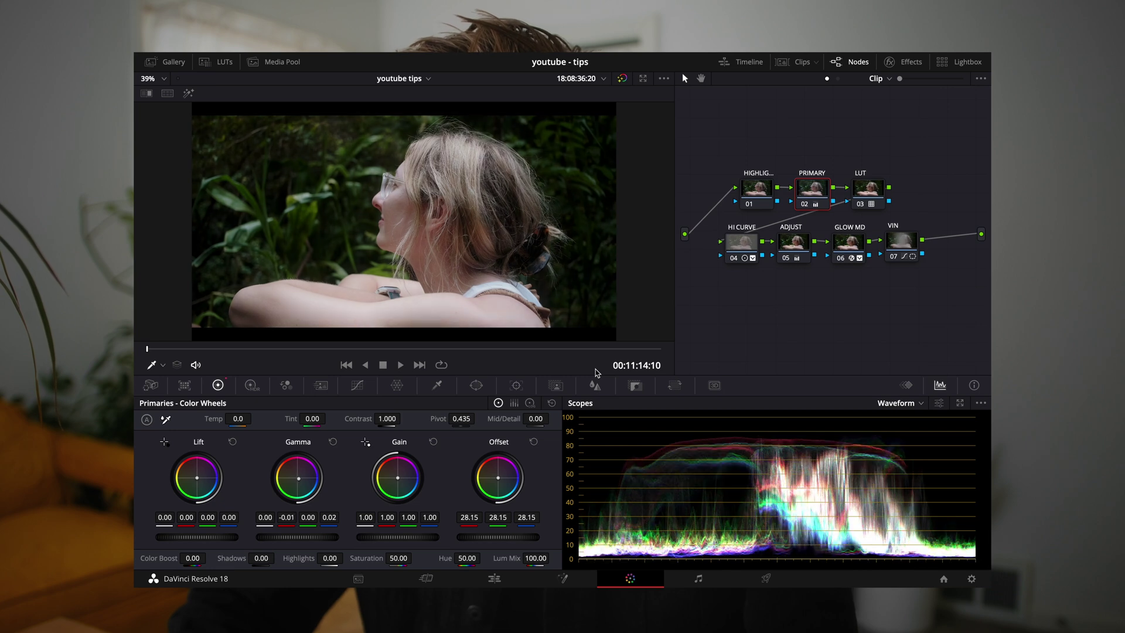
Switch to the clip of the woman on the street and try loading the same grade onto it.
key("Down")
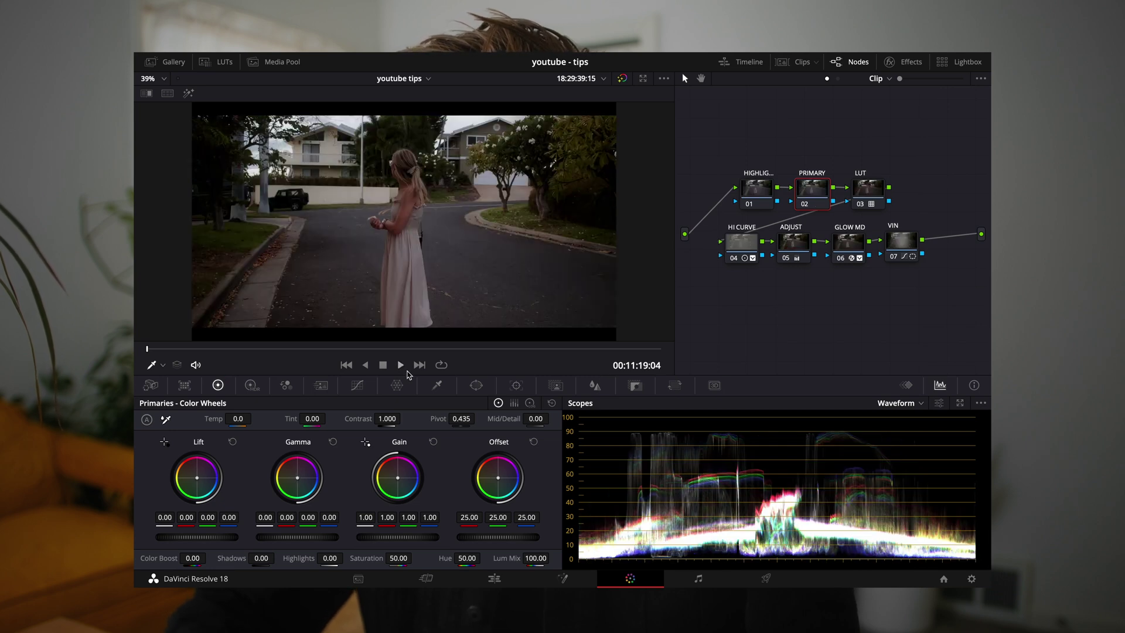
key("ctrl+v")
key("ctrl+z")
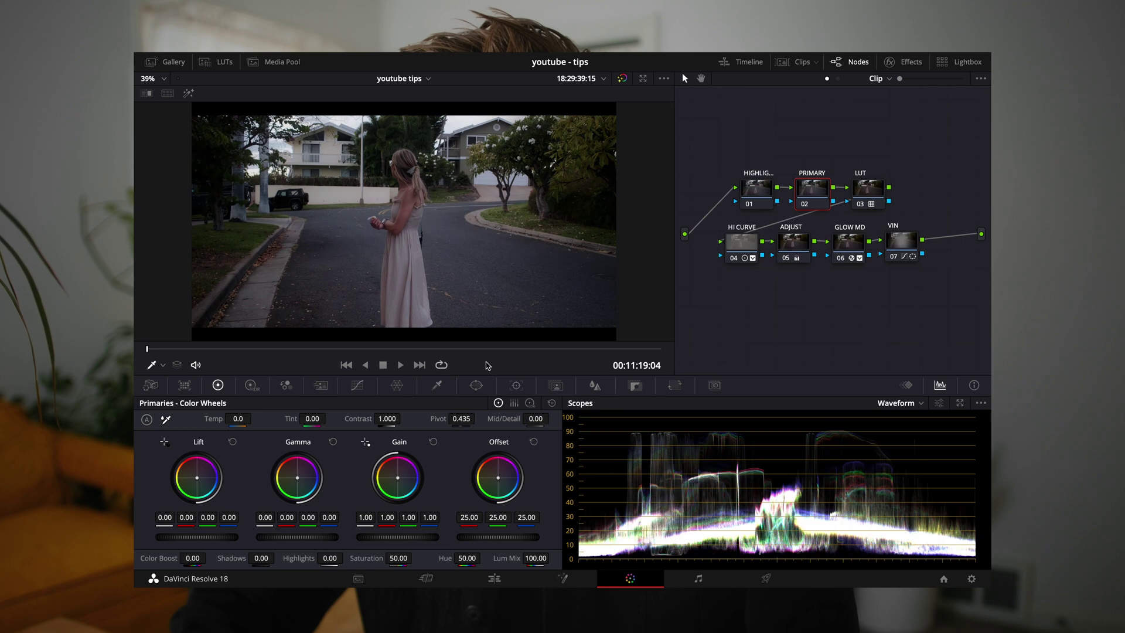
Load the bamboo clip's gamma and offset adjustments onto the street clip's PRIMARY node and go to the plant clip.
key("ctrl+shift+z")
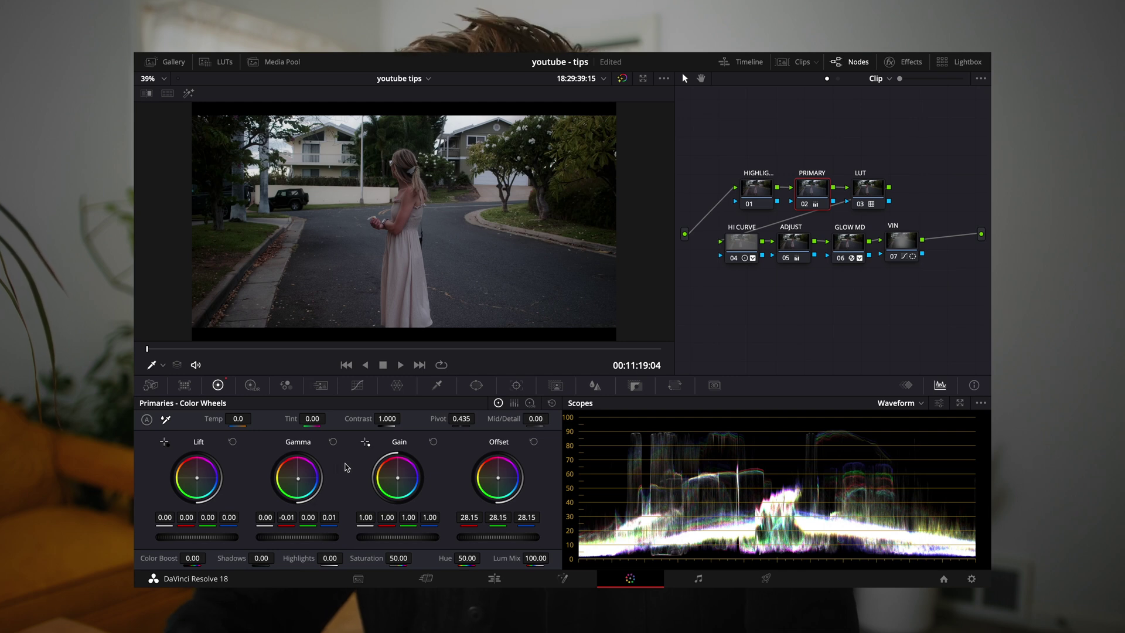
key("Up")
key("Up")
key("Up")
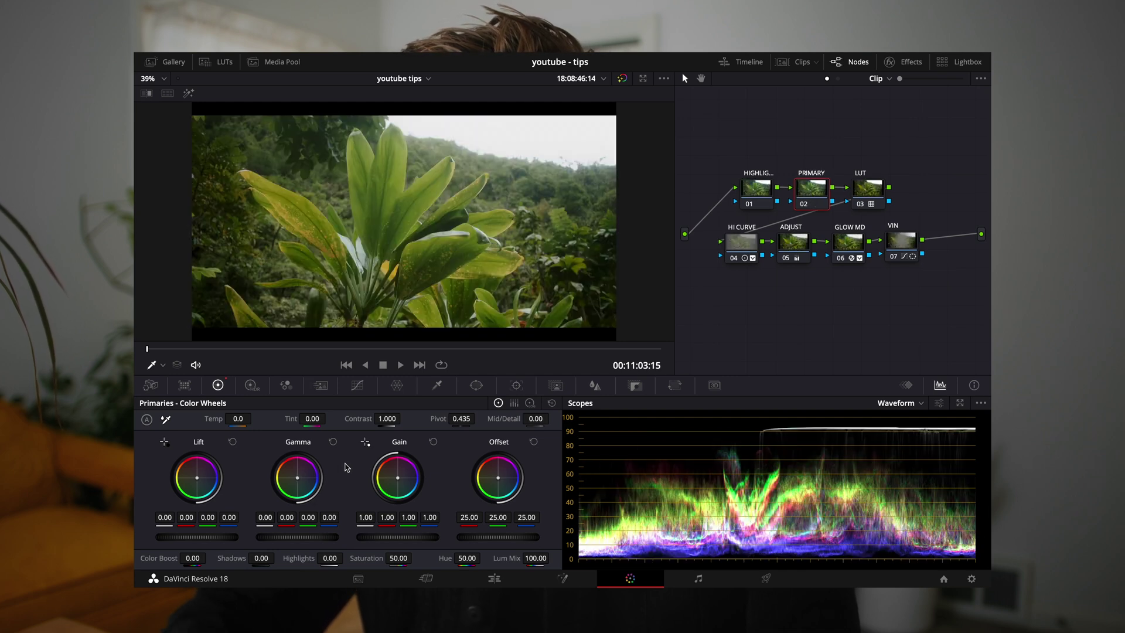
Select the highlights node (01) and look through the node trees of the street and bamboo clips, ending on the plant clip.
key("ctrl+n")
key("ctrl+n")
key("ctrl+n")
key("ctrl+n")
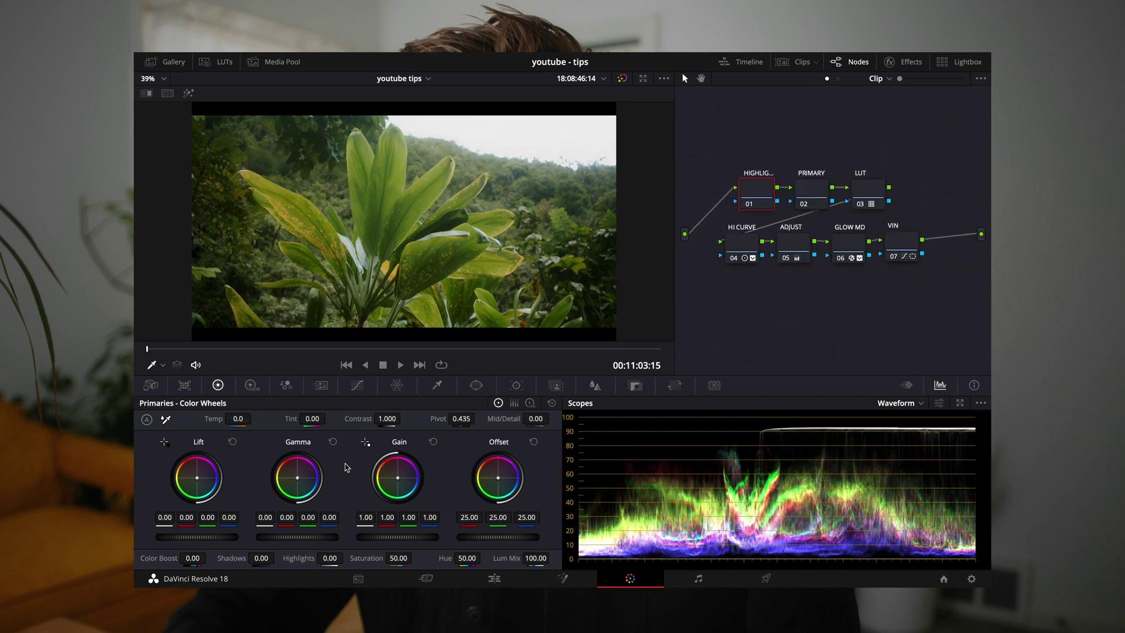
key("Down")
key("Down")
key("Down")
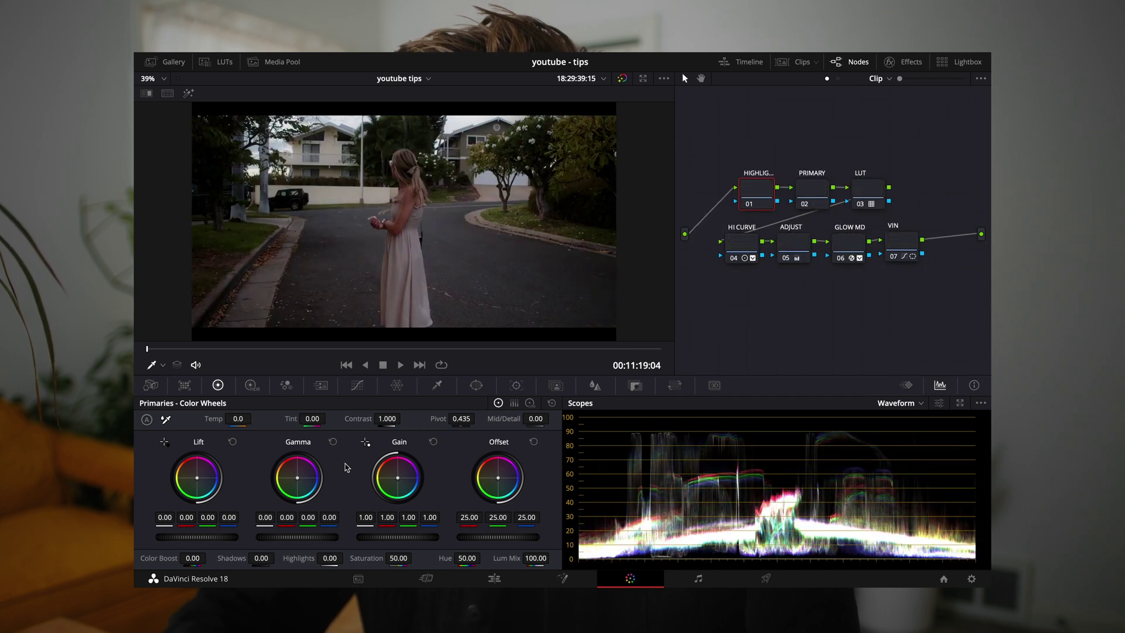
key("Up")
key("Up")
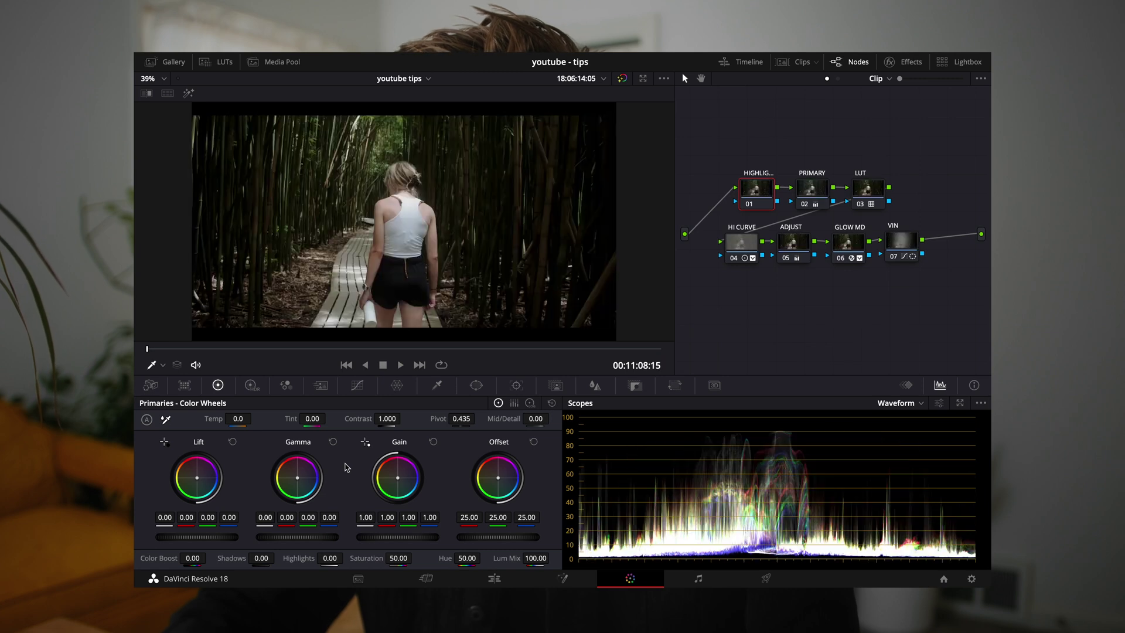
key("Down")
key("Up")
key("Up")
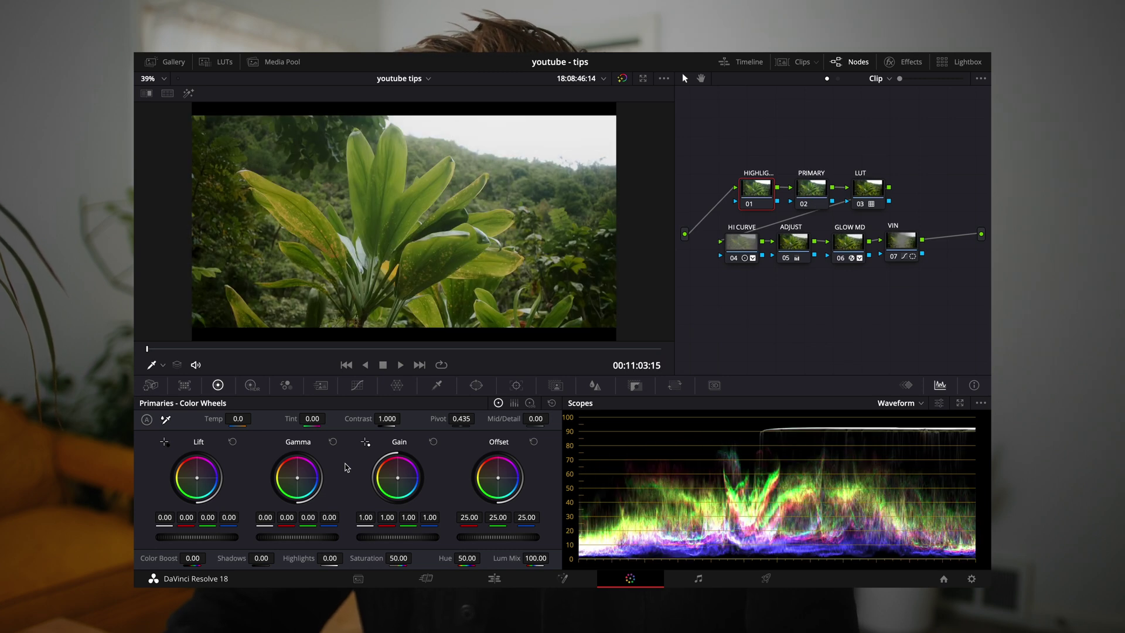
Open the gallery and view the options available for the Node Tree PowerGrade.
left_click(170, 62)
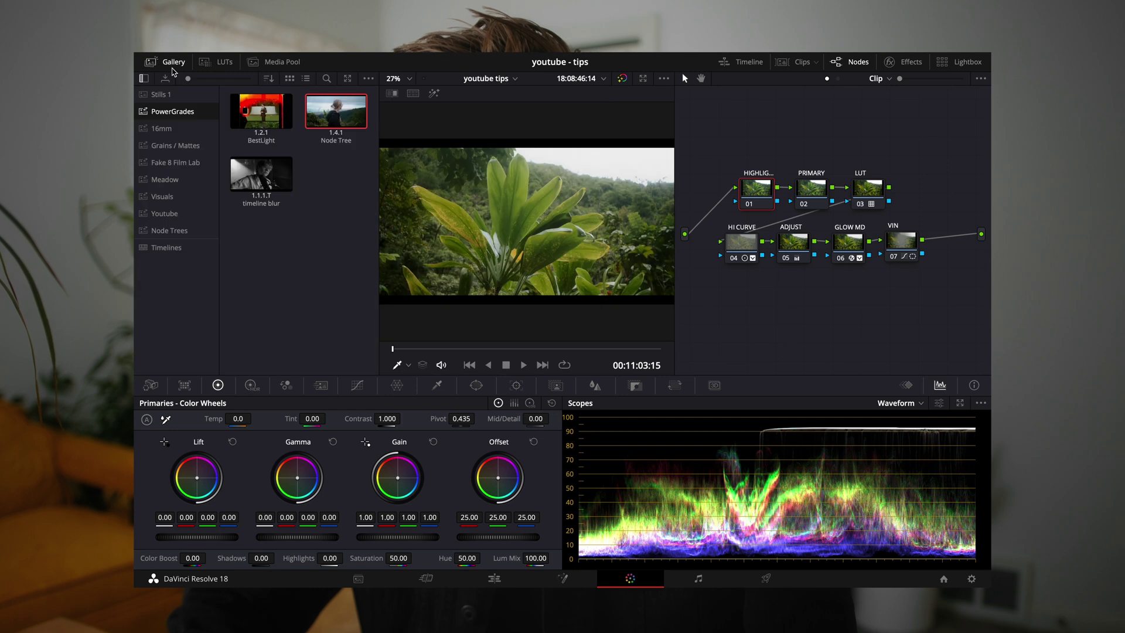
right_click(335, 126)
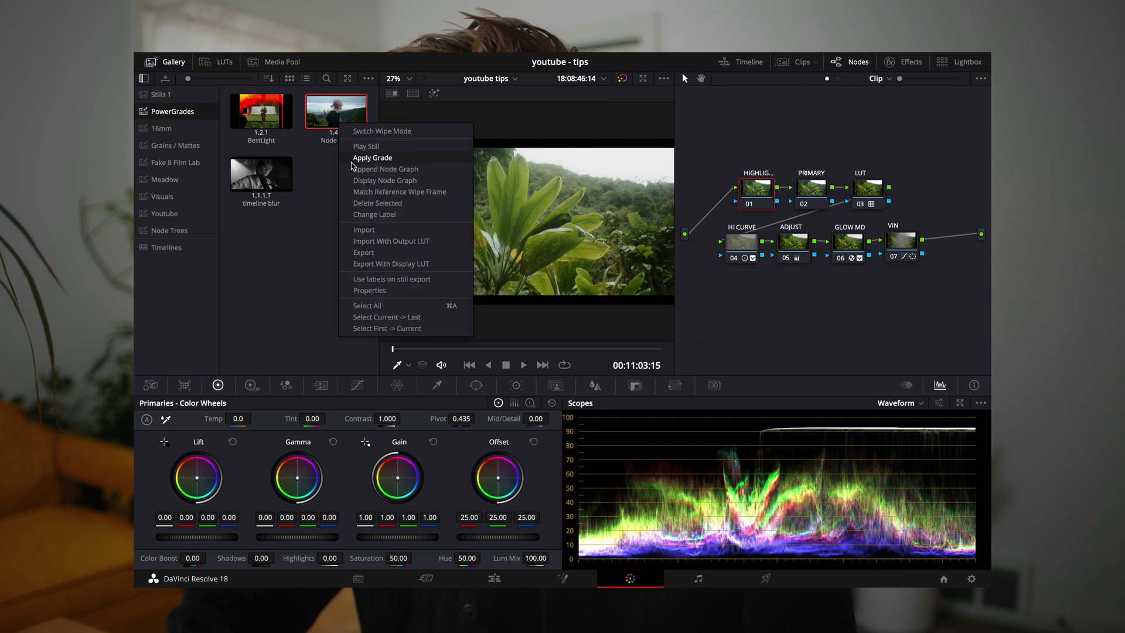
left_click(755, 314)
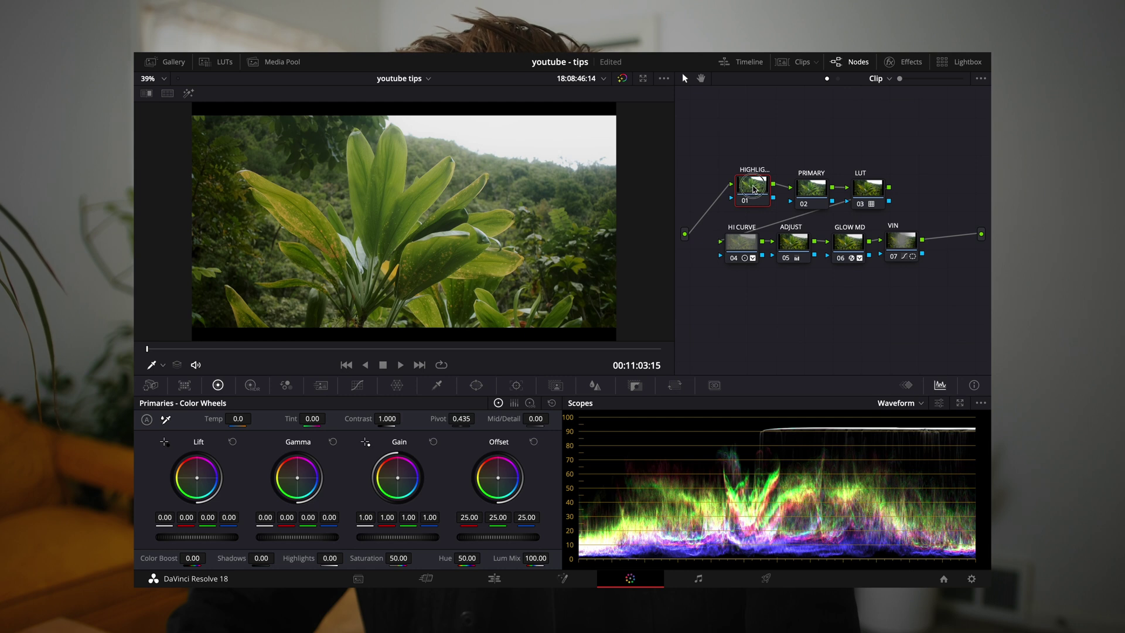
On the plant clip's highlights node (01), set Highlights to -49.50 and Mid/Detail to -44.50.
left_click_drag(752, 190, 754, 190)
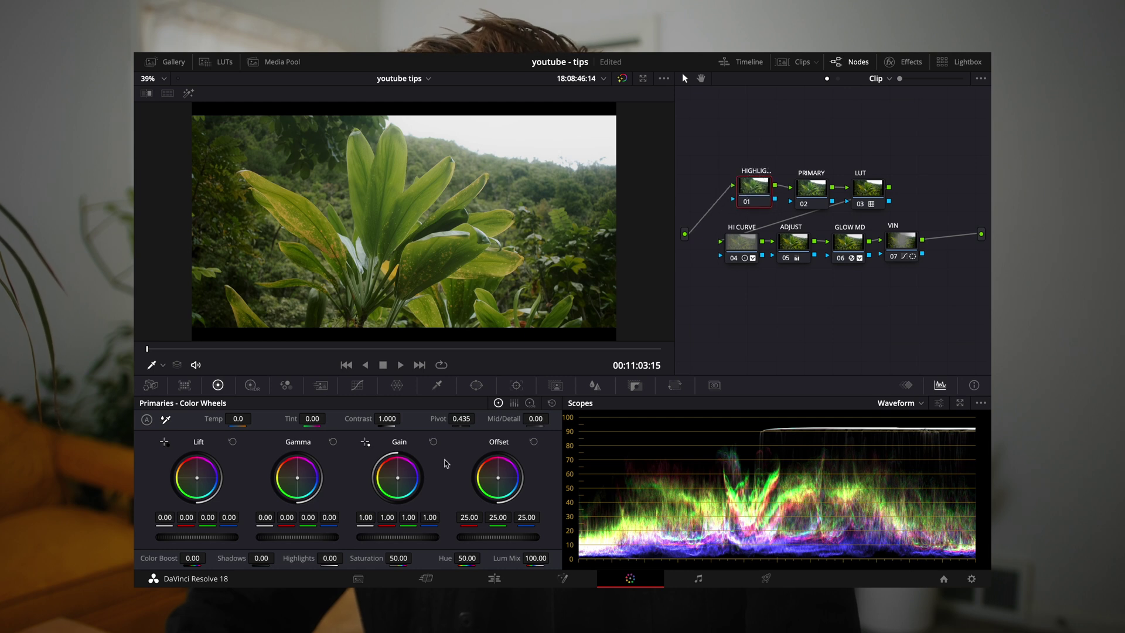
mouse_move(330, 559)
left_mouse_down()
mouse_move(296, 560)
mouse_move(334, 561)
mouse_move(351, 538)
left_mouse_up()
left_click_drag(528, 418, 479, 419)
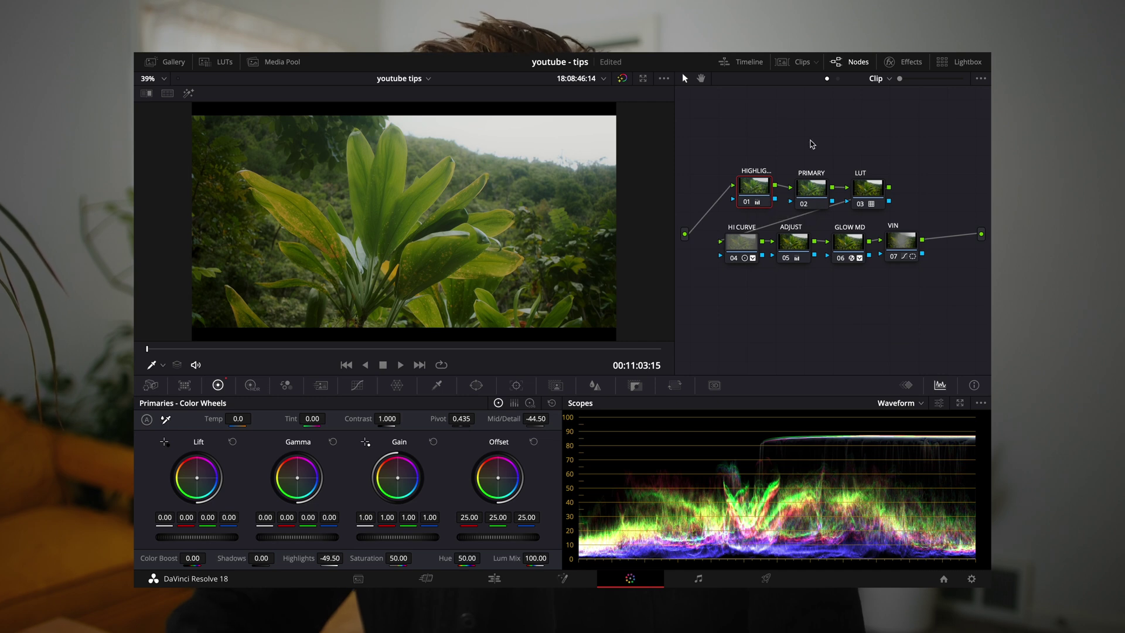
Copy the plant clip's highlights node adjustments onto the same node of the woman-in-profile clip and the street clip.
key("Down")
key("Down")
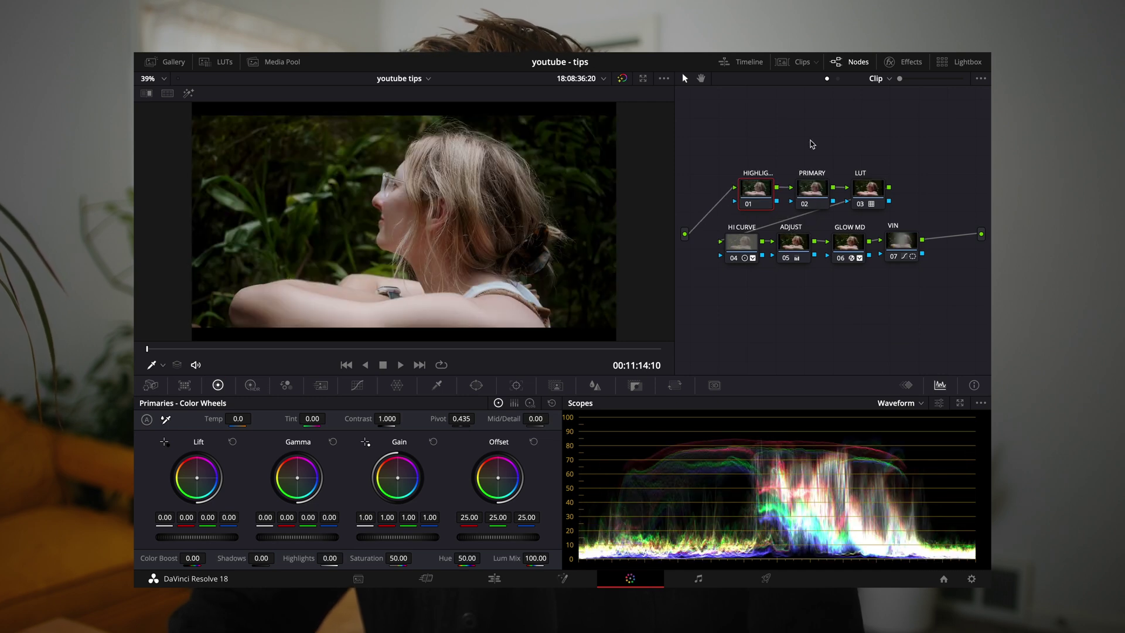
left_click_drag(765, 197, 756, 193)
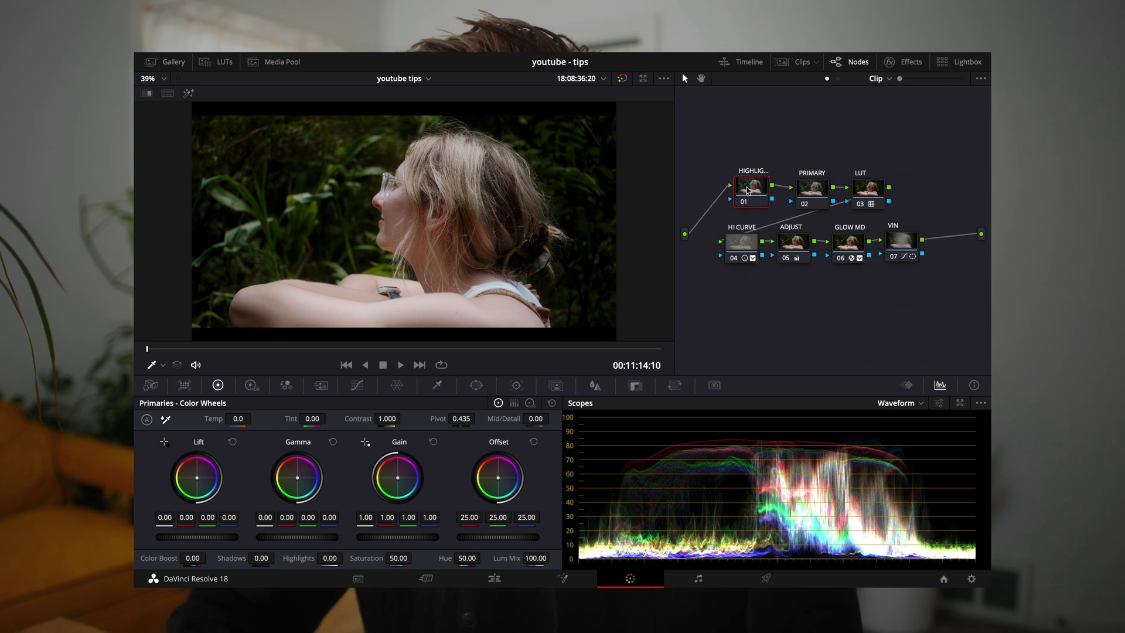
key("super+v")
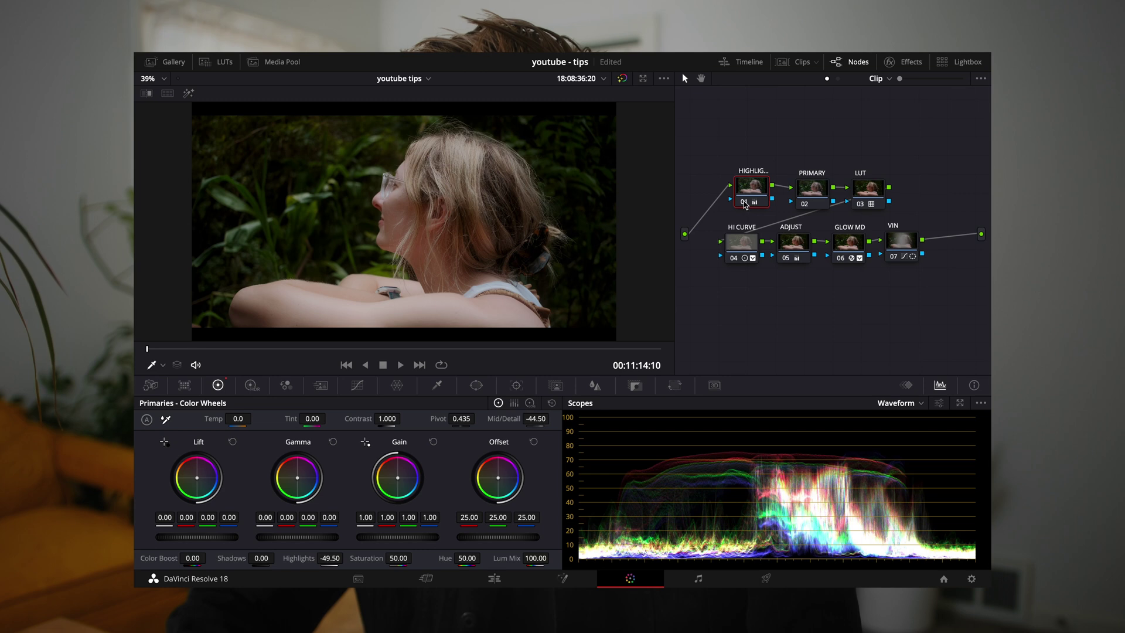
key("ctrl+d")
key("ctrl+d")
key("ctrl+d")
key("ctrl+d")
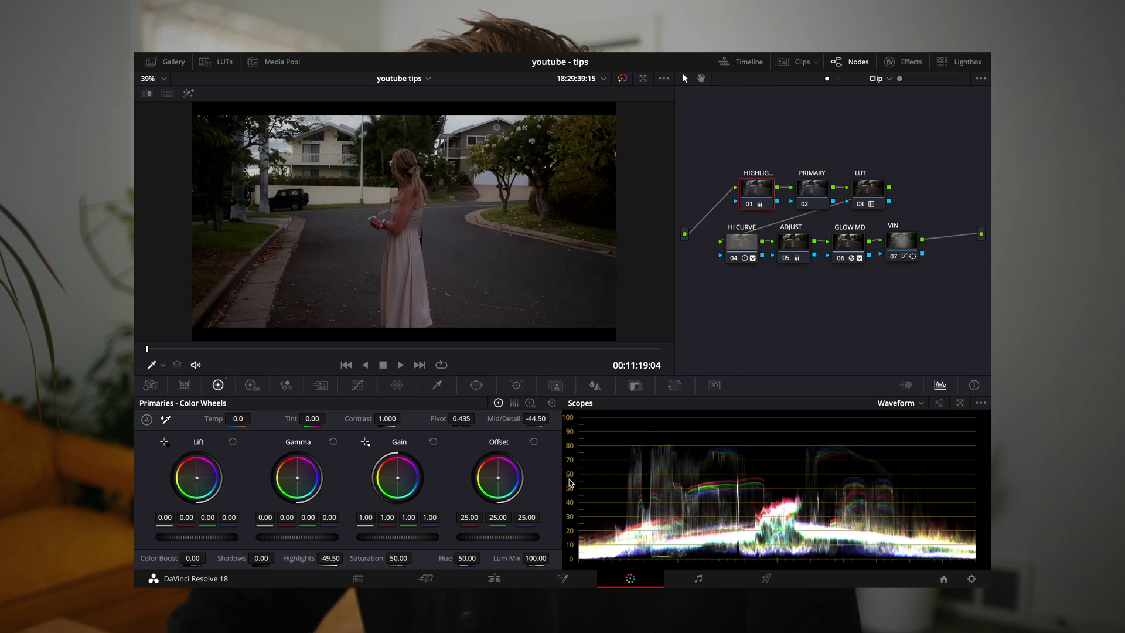
On the street clip's PRIMARY node, raise gain to 1.14 and lift to 0.01.
left_click(812, 193)
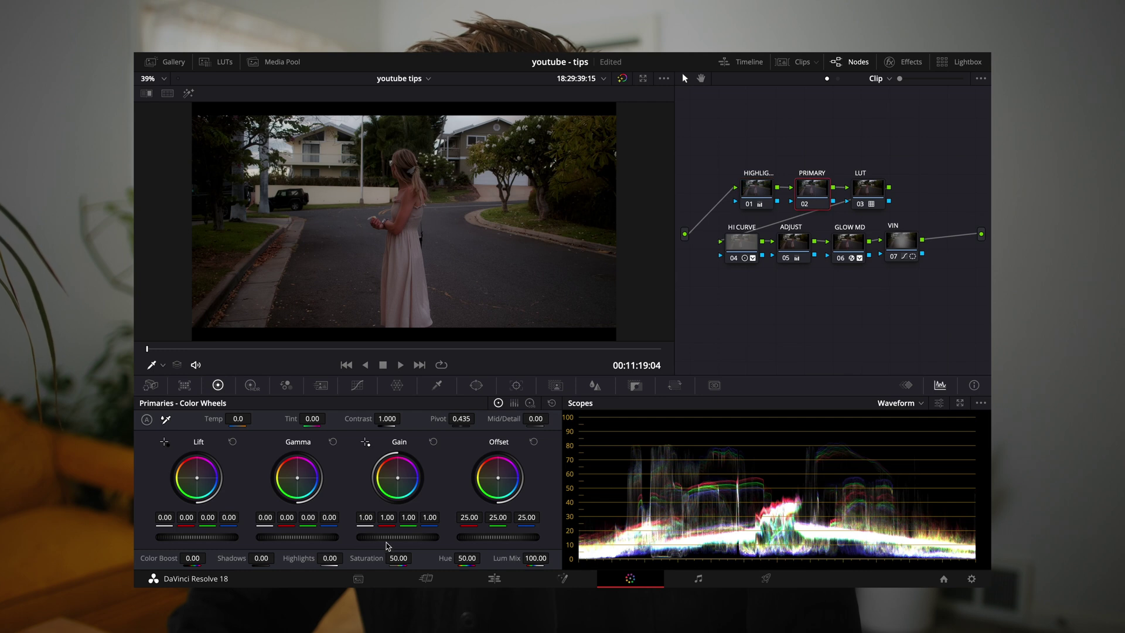
left_click_drag(386, 538, 451, 536)
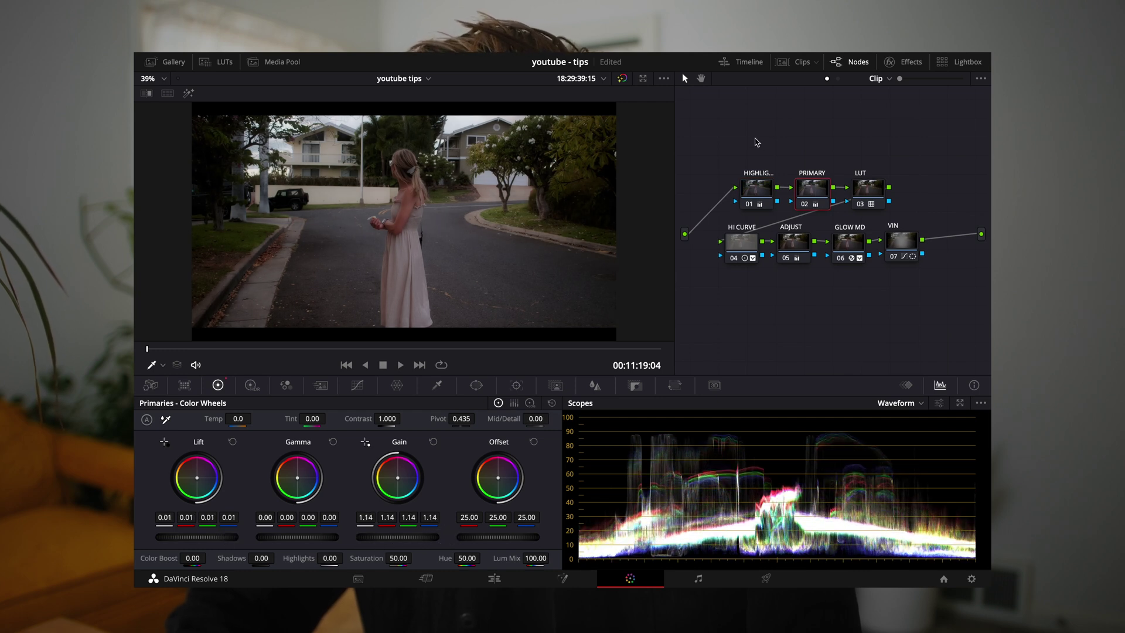
Inspect the street clip's highlights, VIN and GLOW MD nodes and return to the woman-in-profile clip.
left_click(759, 186)
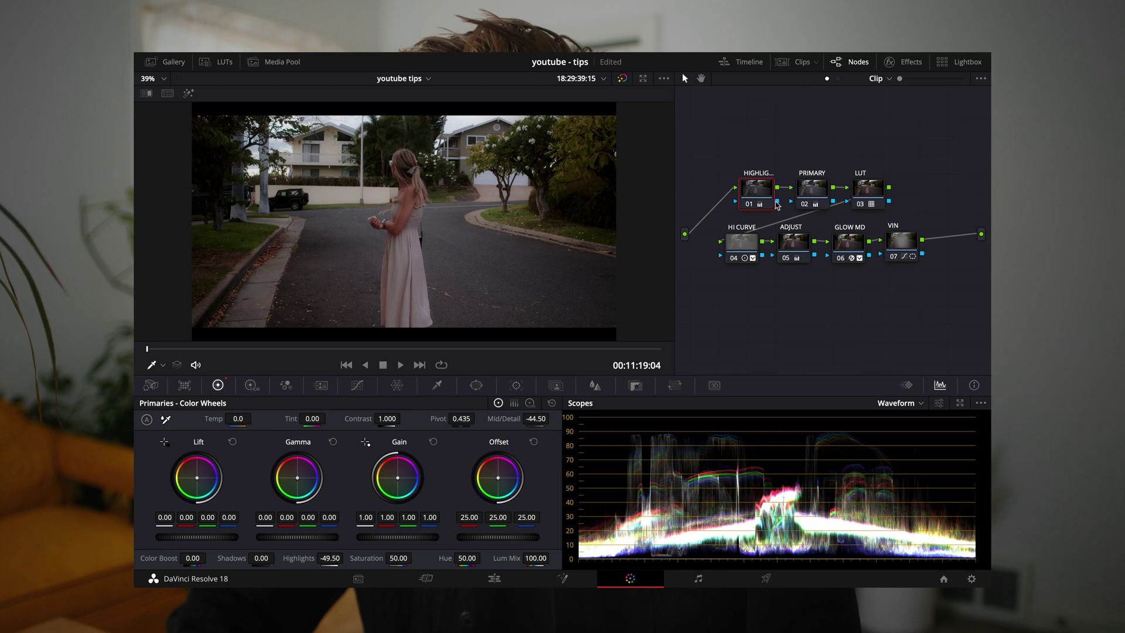
left_click(898, 244)
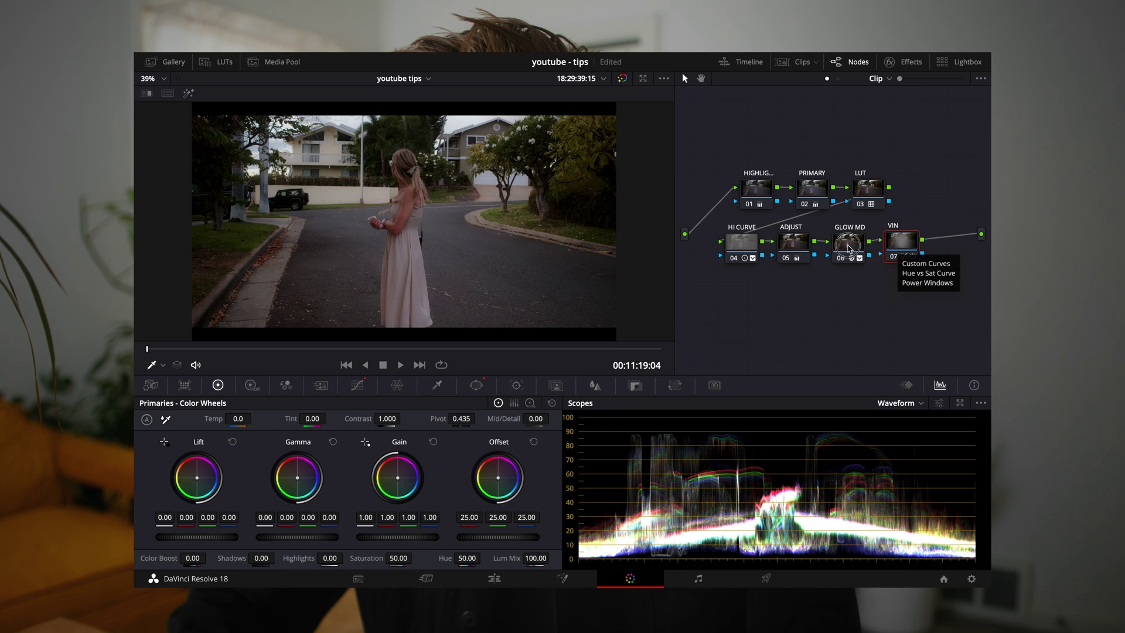
left_click(848, 242)
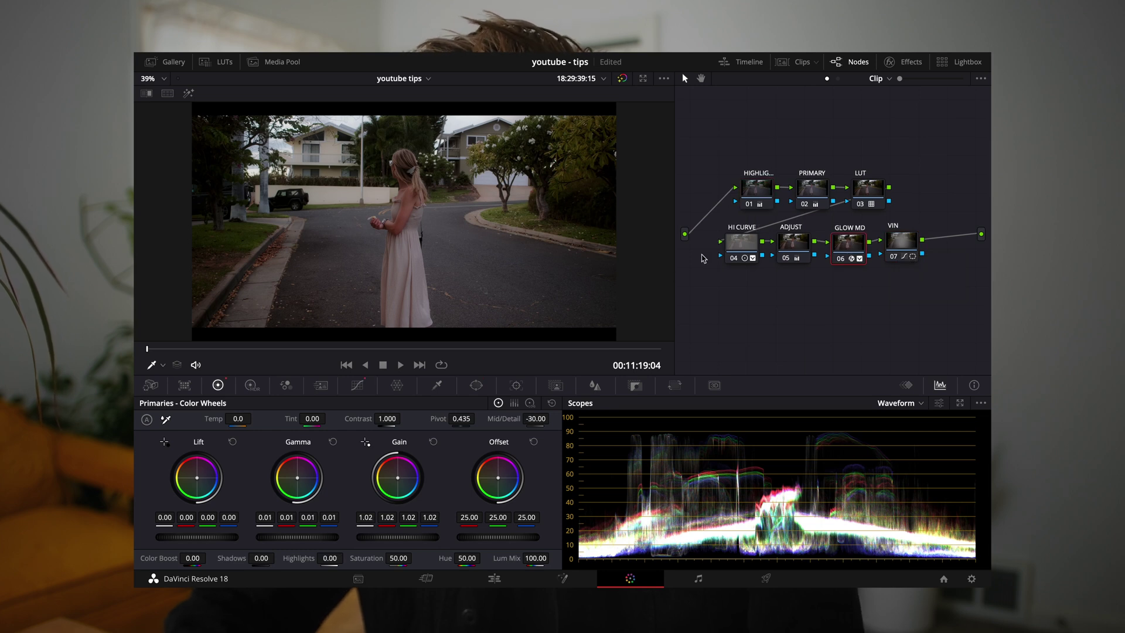
key("Up")
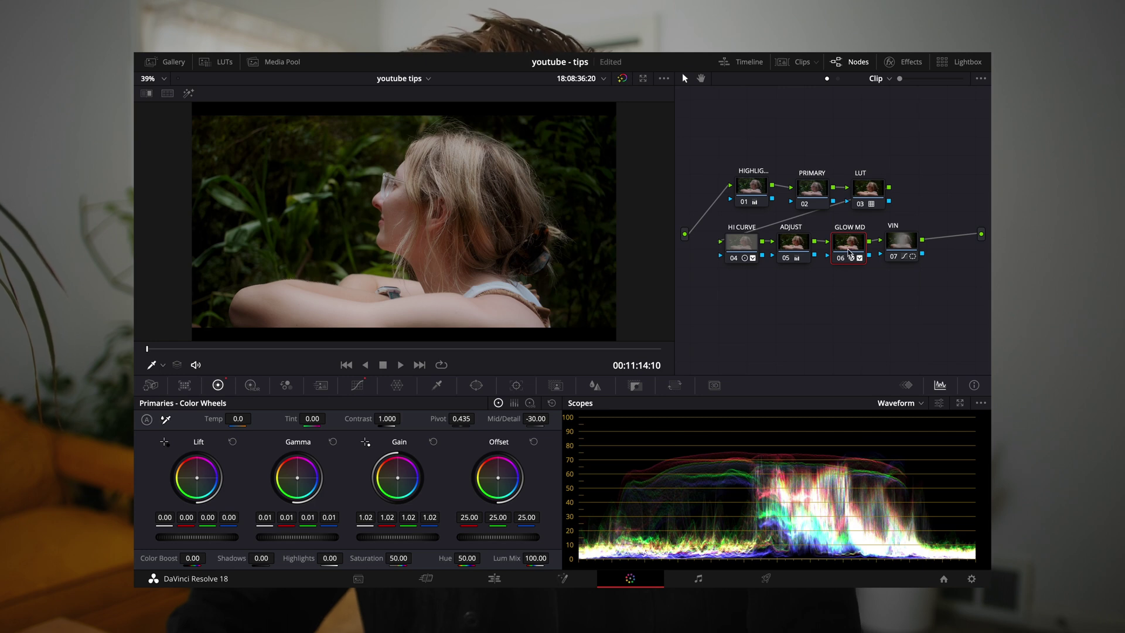
mouse_move(848, 250)
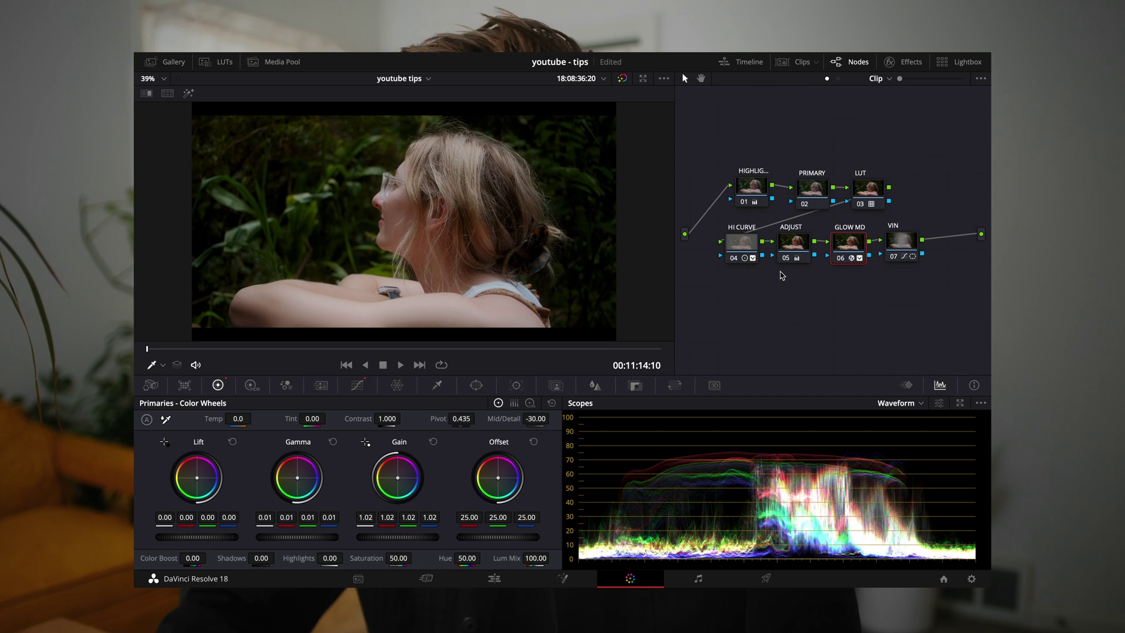
Add a PowerGrade album named Test in the gallery and grab a still of the woman-in-profile clip into it.
left_click(172, 63)
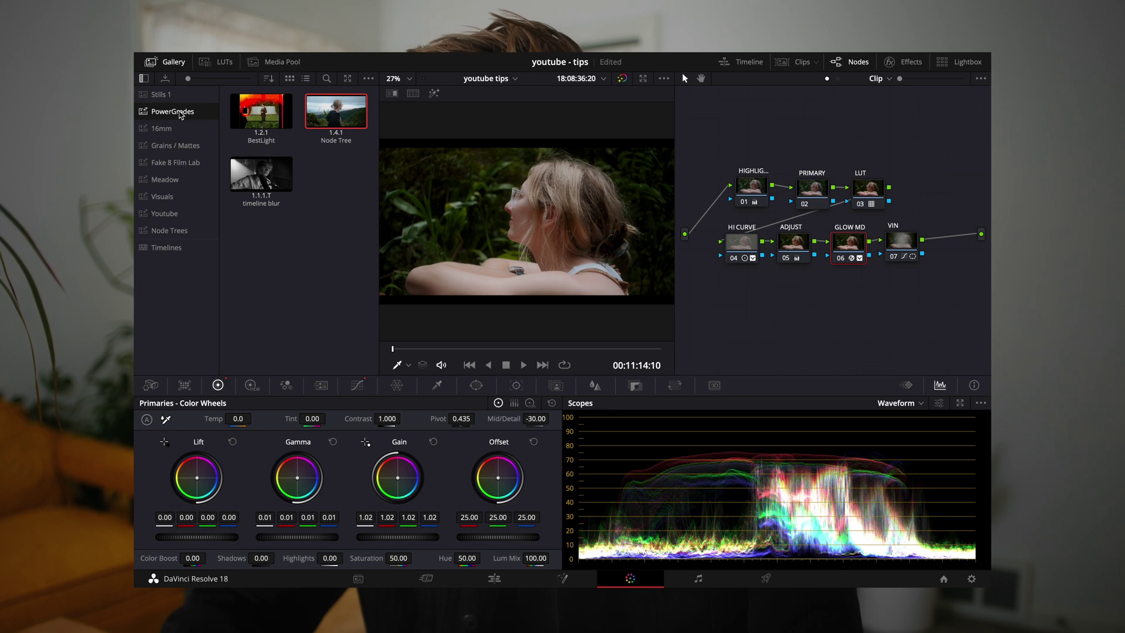
right_click(197, 221)
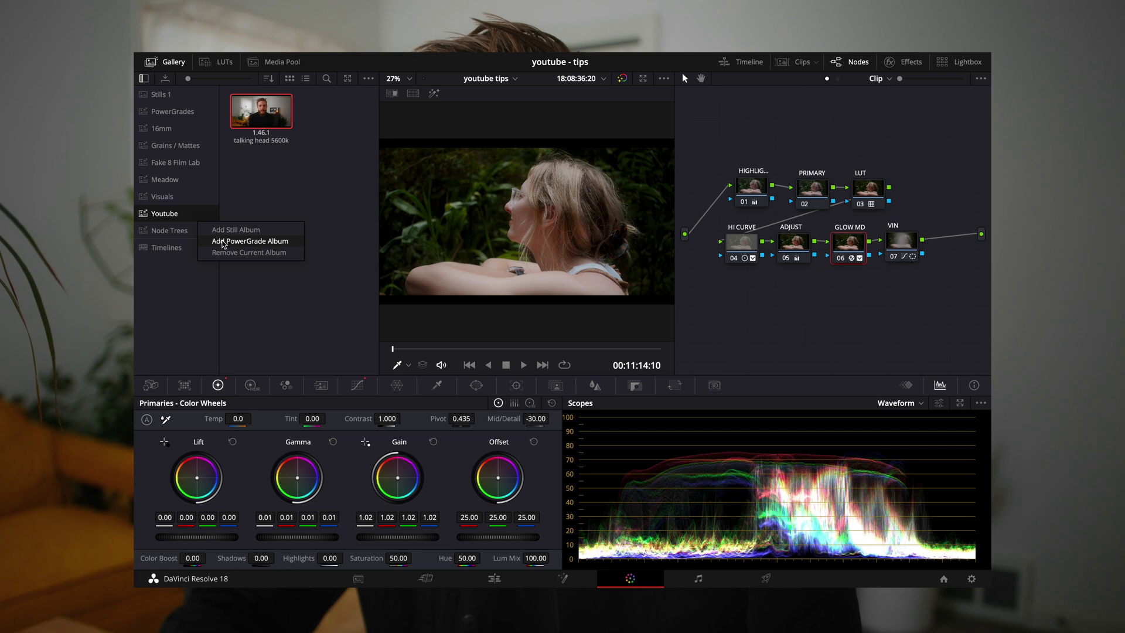
left_click(222, 243)
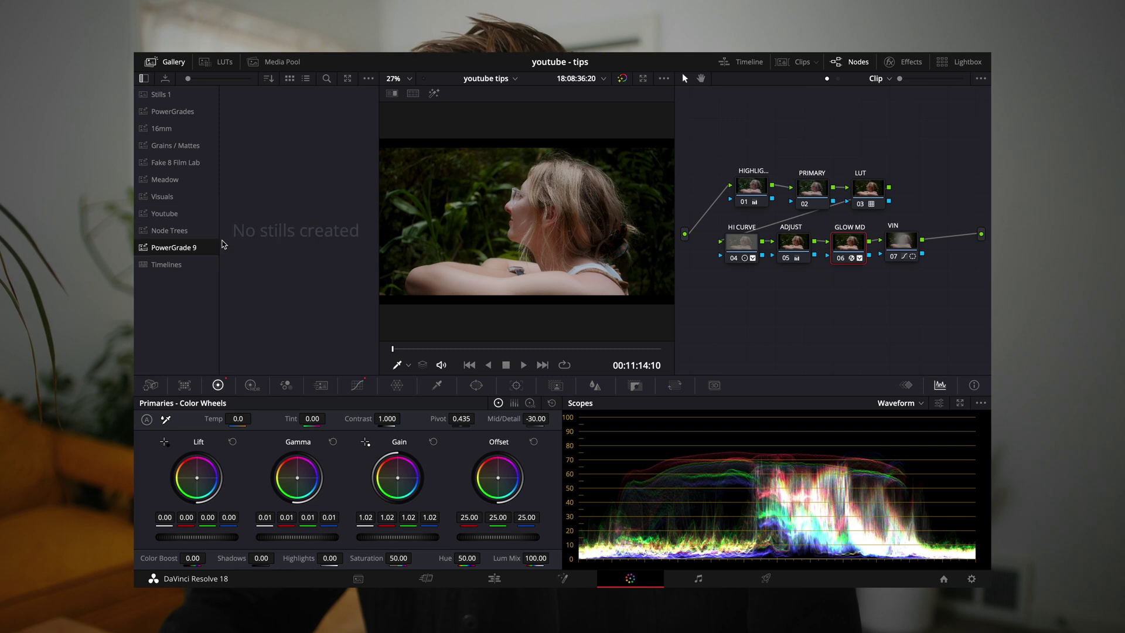
double_click(187, 248)
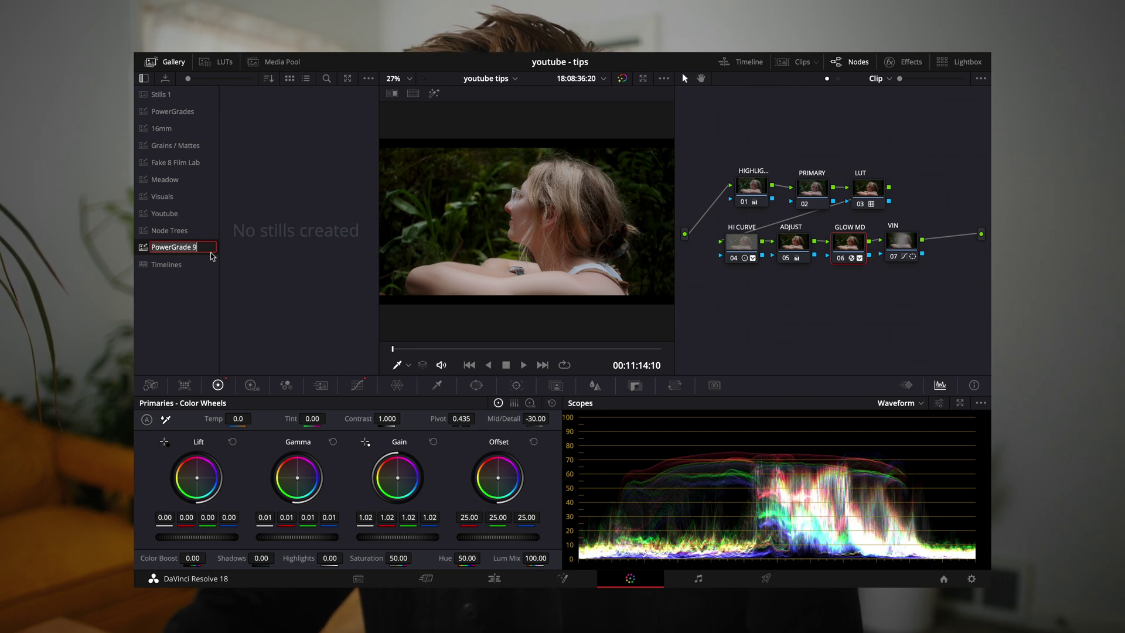
type("Test")
key("Return")
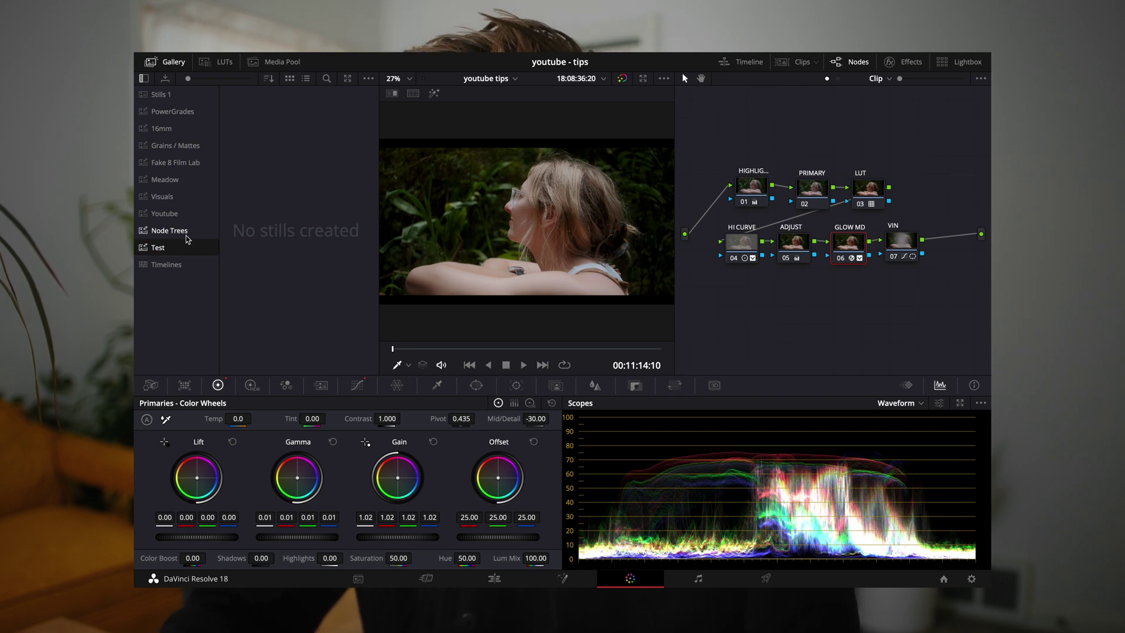
right_click(485, 229)
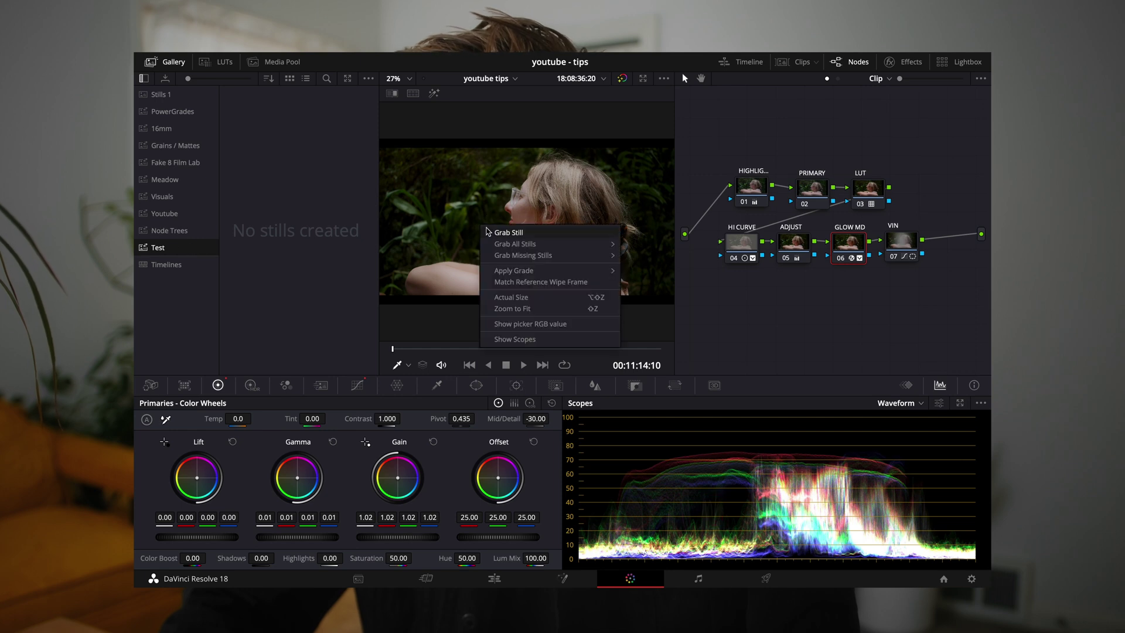
left_click(508, 233)
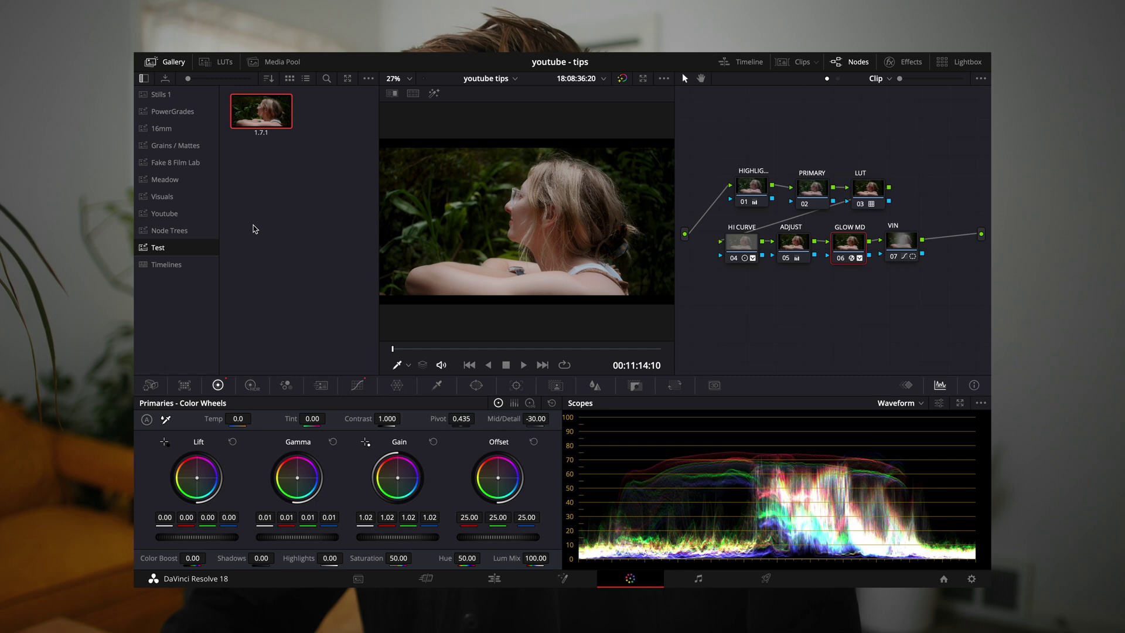
Browse the Meadow, Visuals, Youtube, Node Trees, Test and PowerGrades albums to examine their saved grades.
left_click(195, 185)
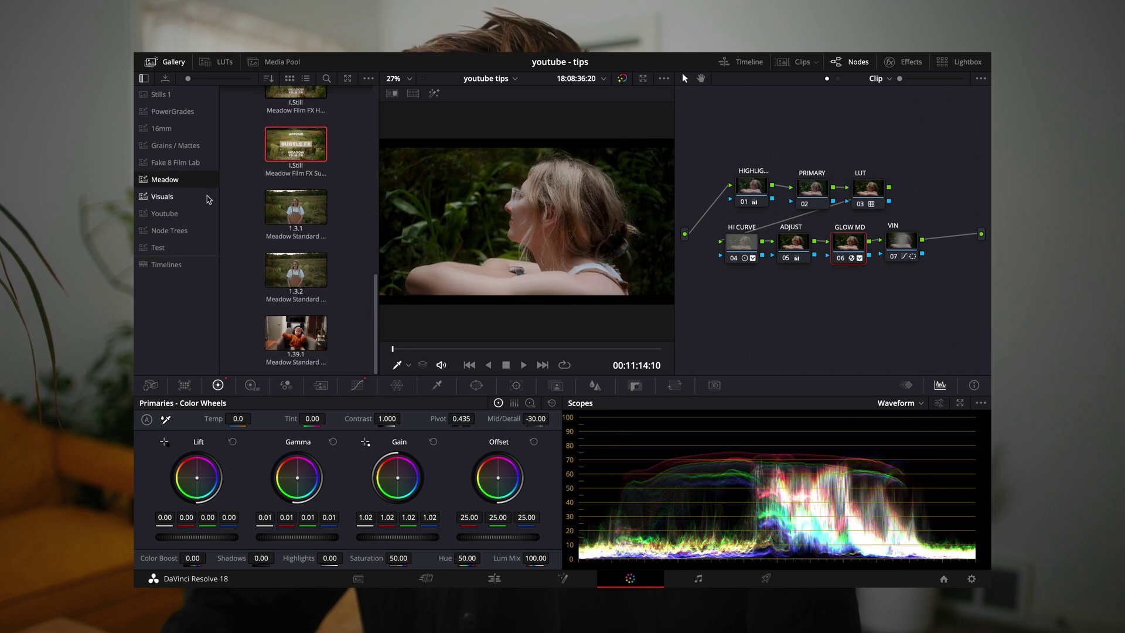
left_click(194, 197)
scroll(246, 203, "up", 5)
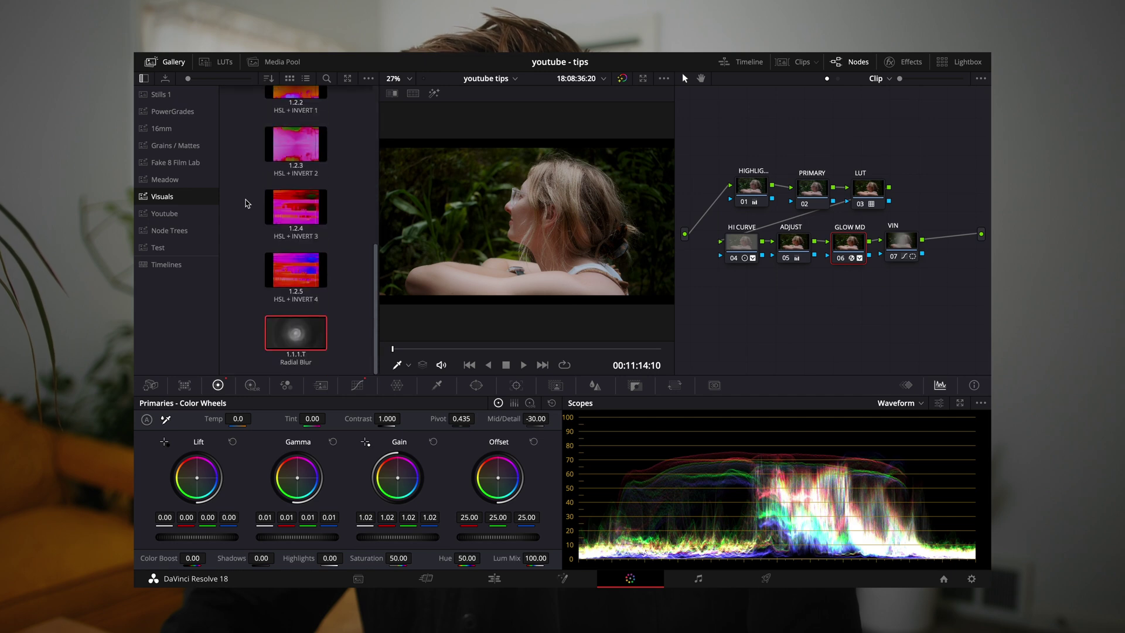
scroll(246, 203, "up", 2)
left_click(194, 216)
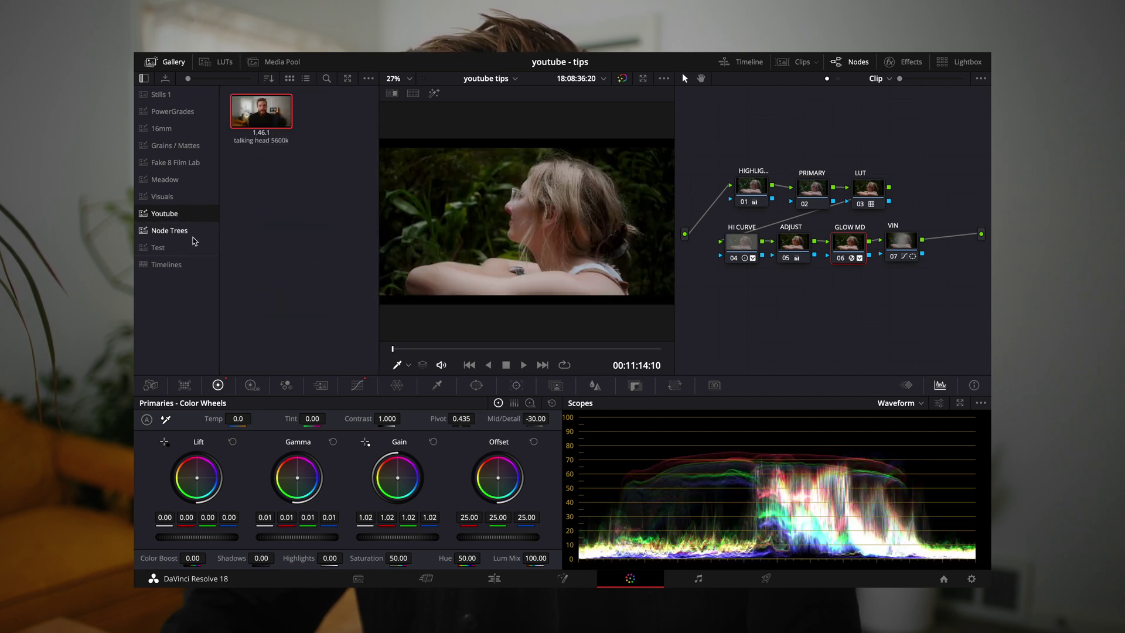
left_click(192, 233)
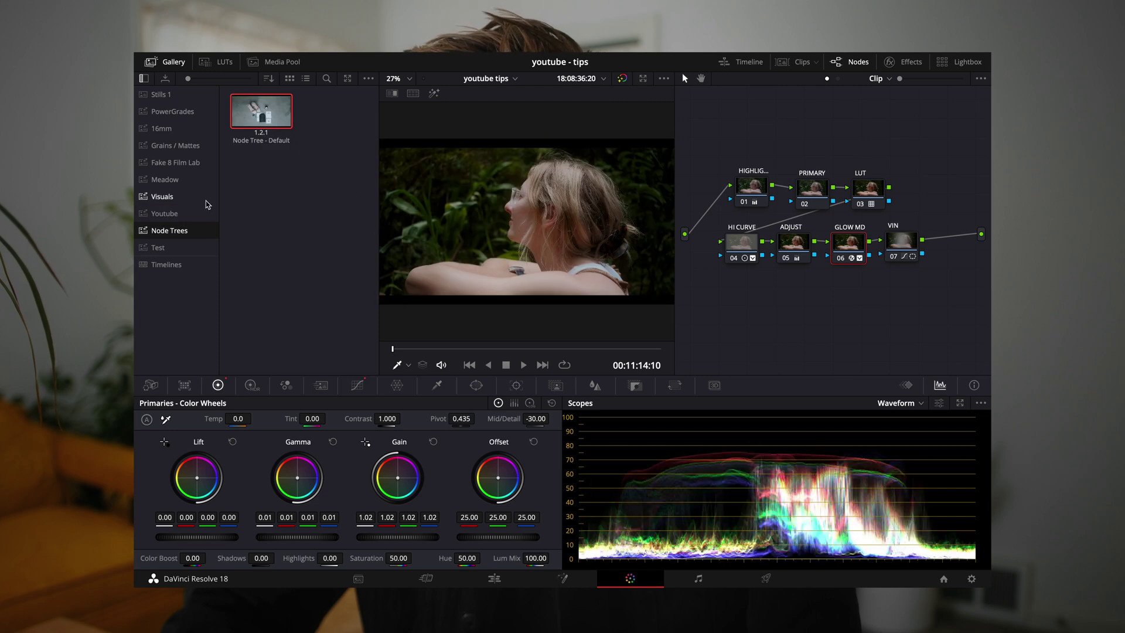
left_click(188, 246)
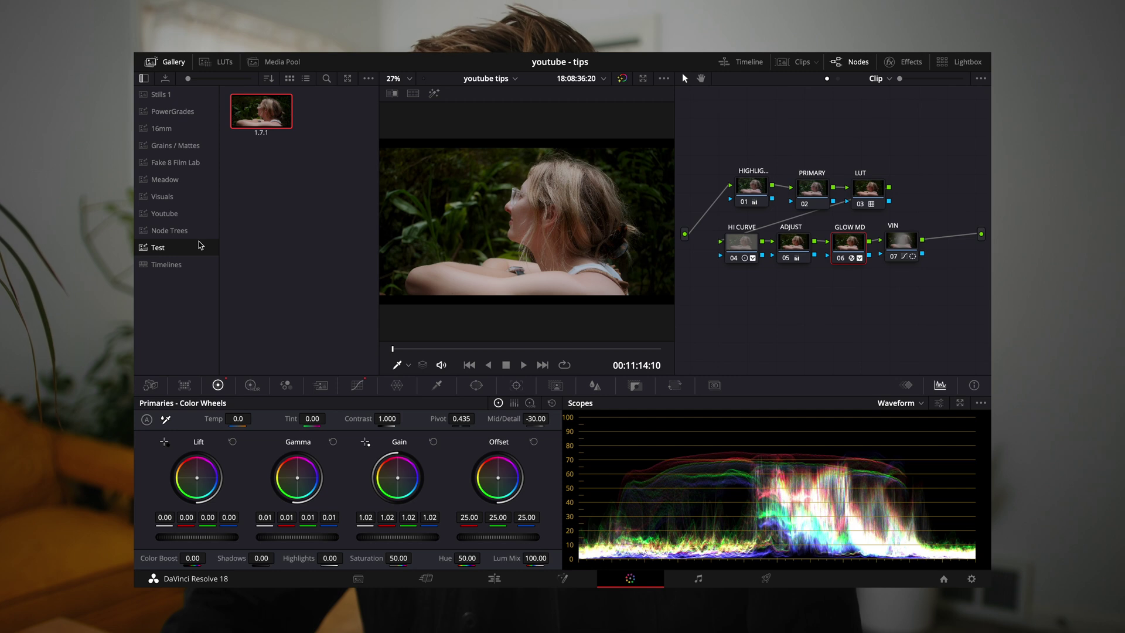
left_click(184, 113)
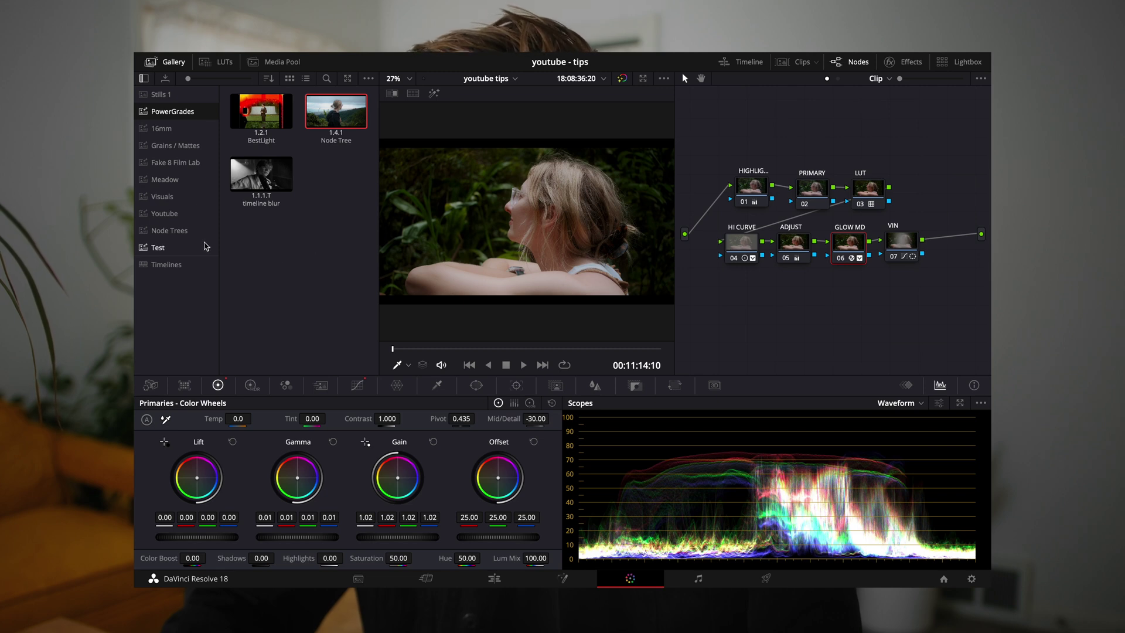
Open the Test PowerGrade album in the gallery.
left_click(170, 246)
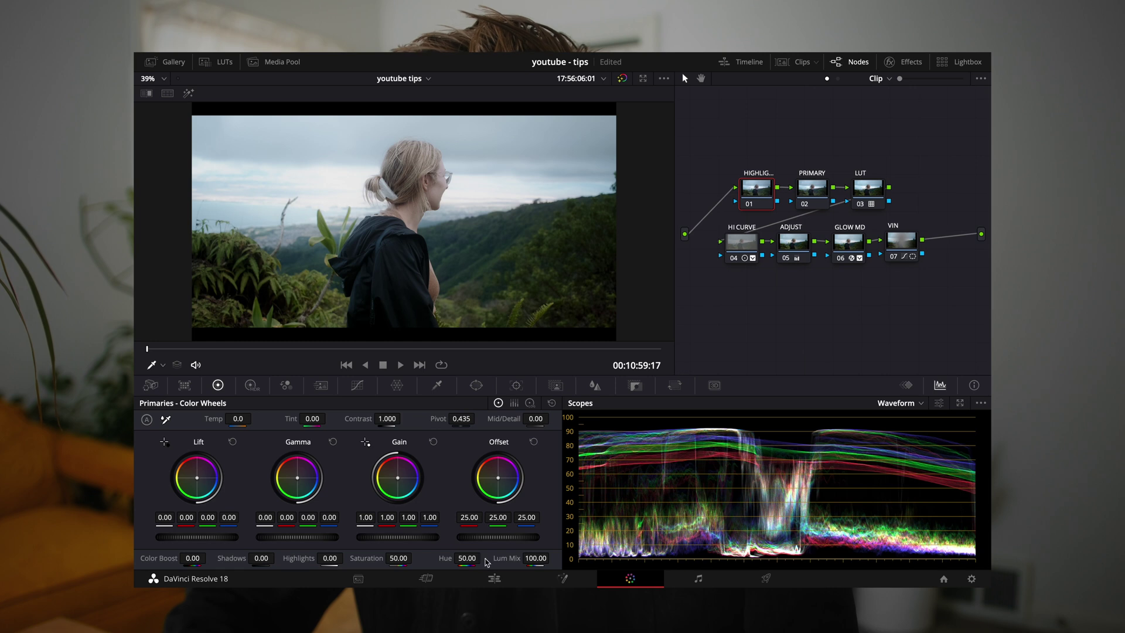
On the Edit page, stabilize the first timeline clip, DSCB2212.MOV, in Perspective mode and play it back.
left_click(494, 579)
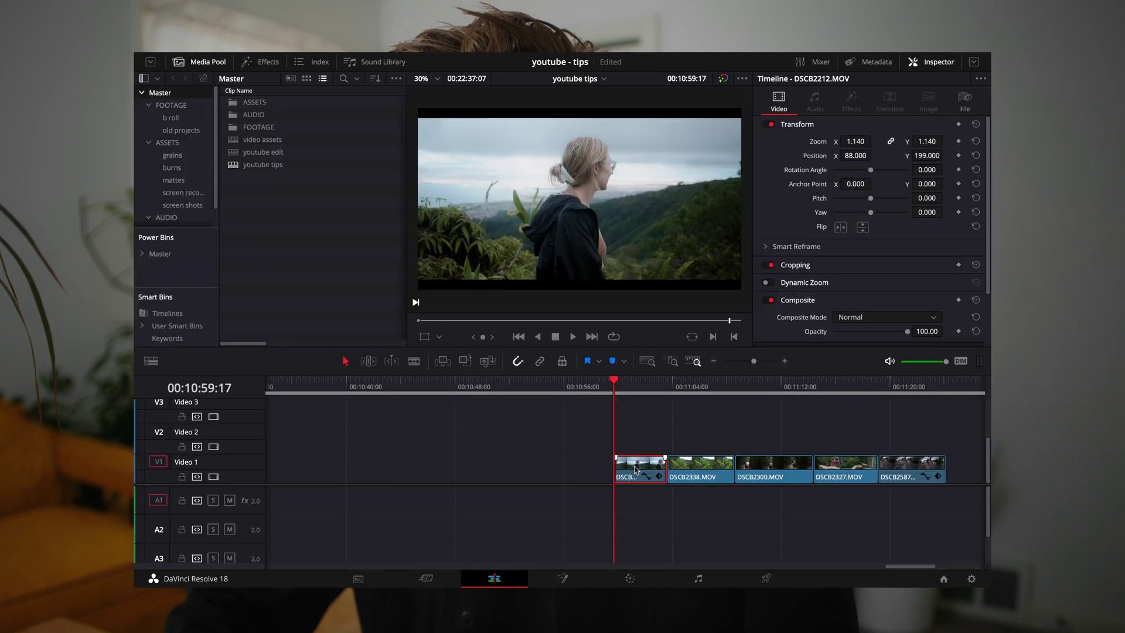
scroll(820, 304, "down", 4)
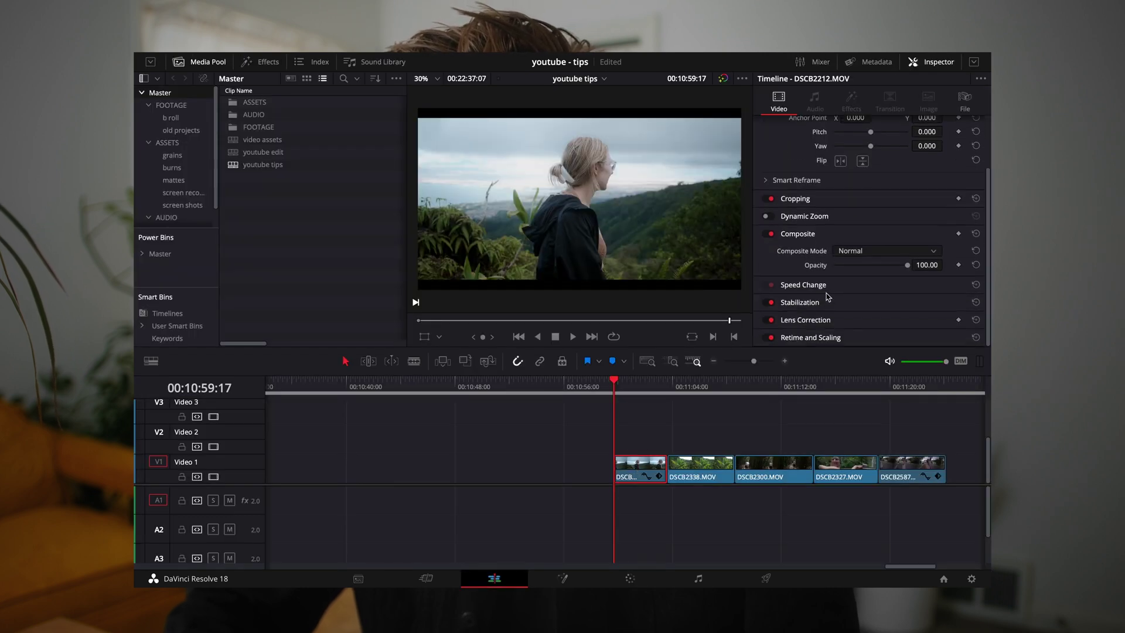
scroll(826, 293, "down", 1)
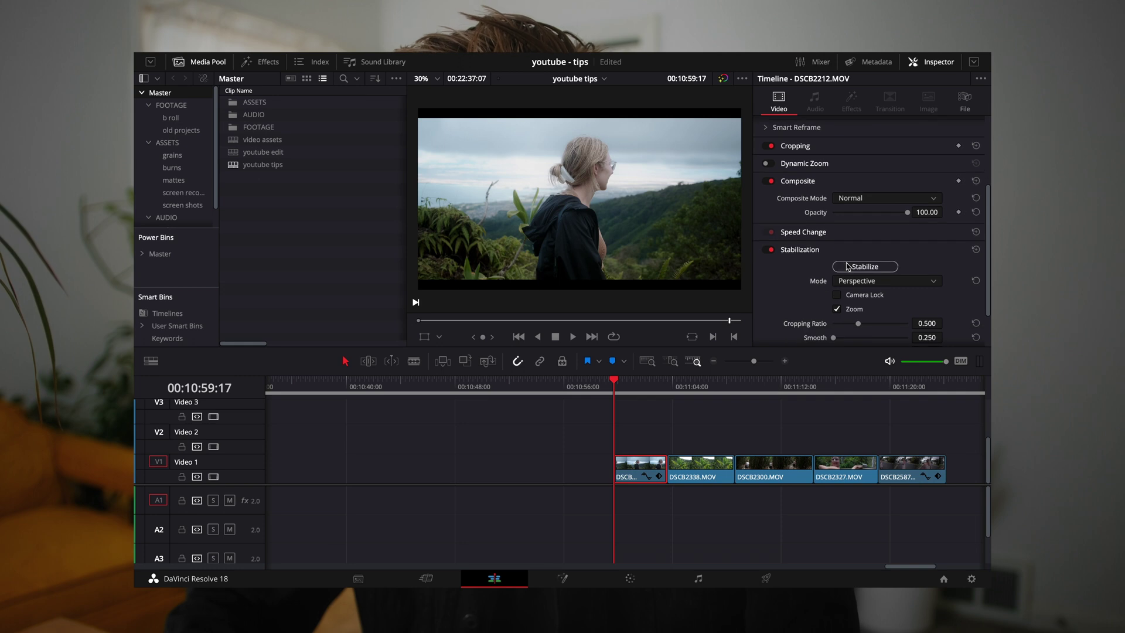
left_click(847, 267)
key("space")
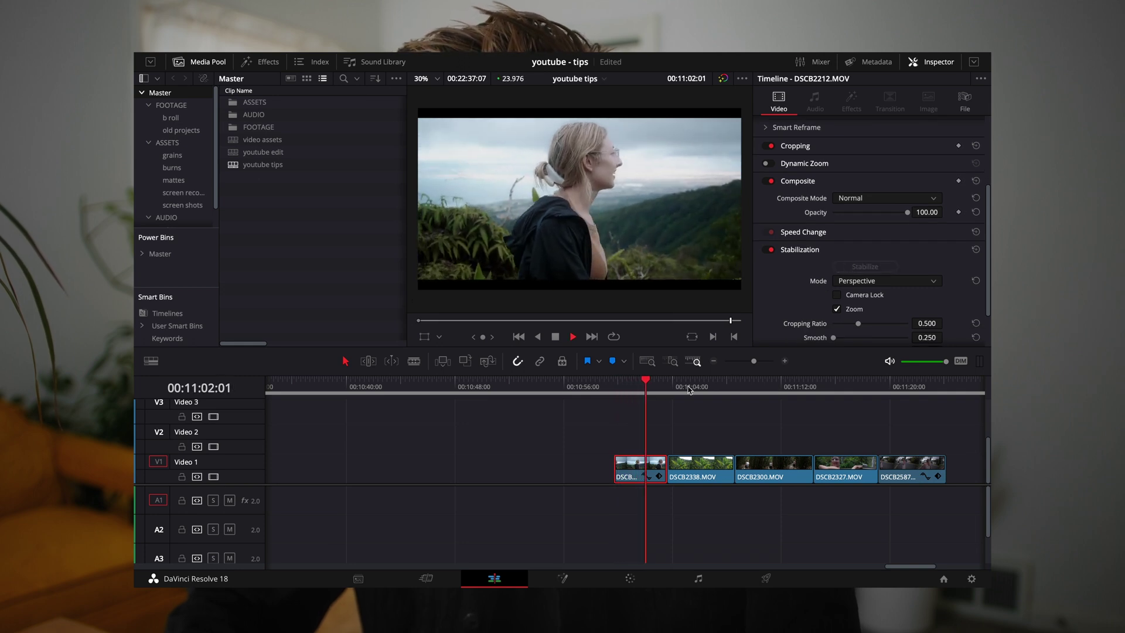
key("space")
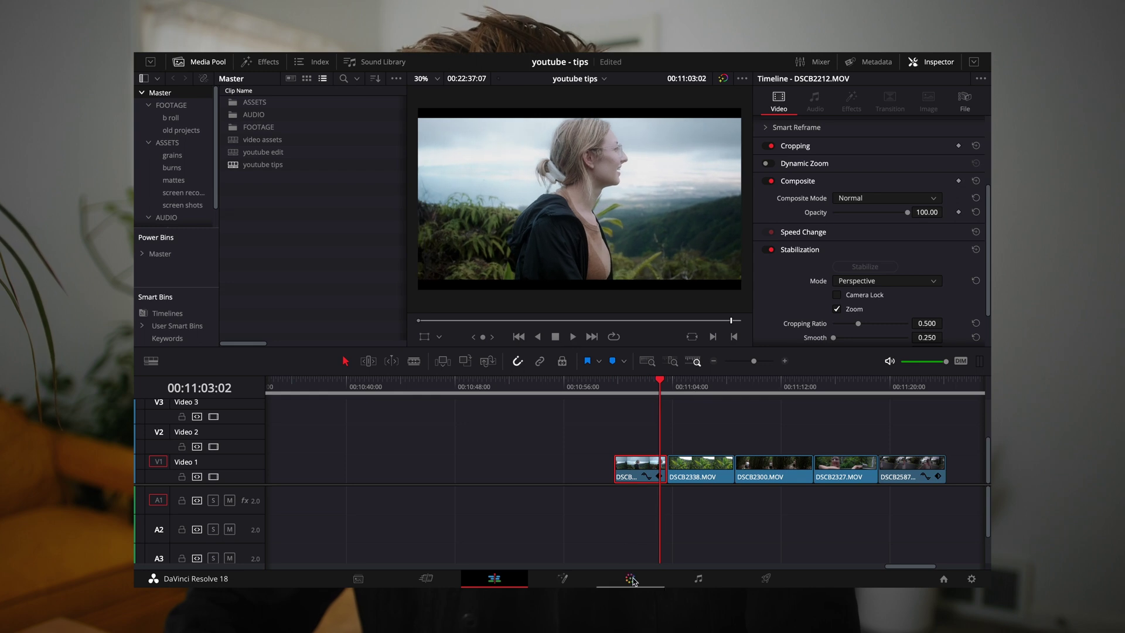
On the Color page, show the clip thumbnails and raise the gain to 1.06 on the highlights node of clip 02, DSCB2338.MOV.
left_click(630, 579)
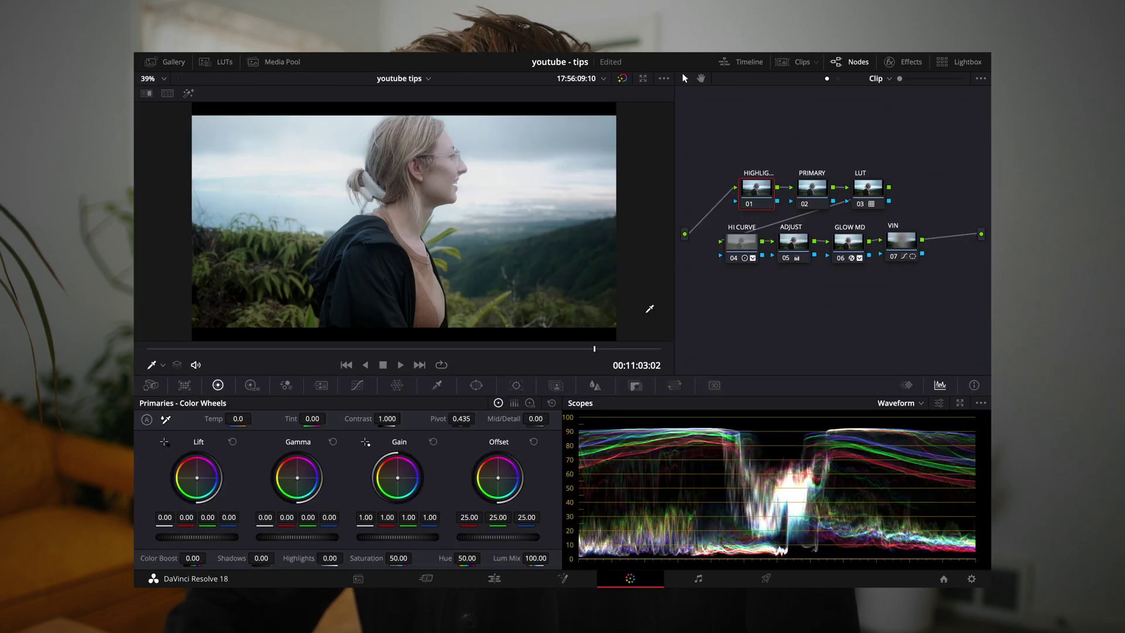
left_click_drag(513, 349, 151, 330)
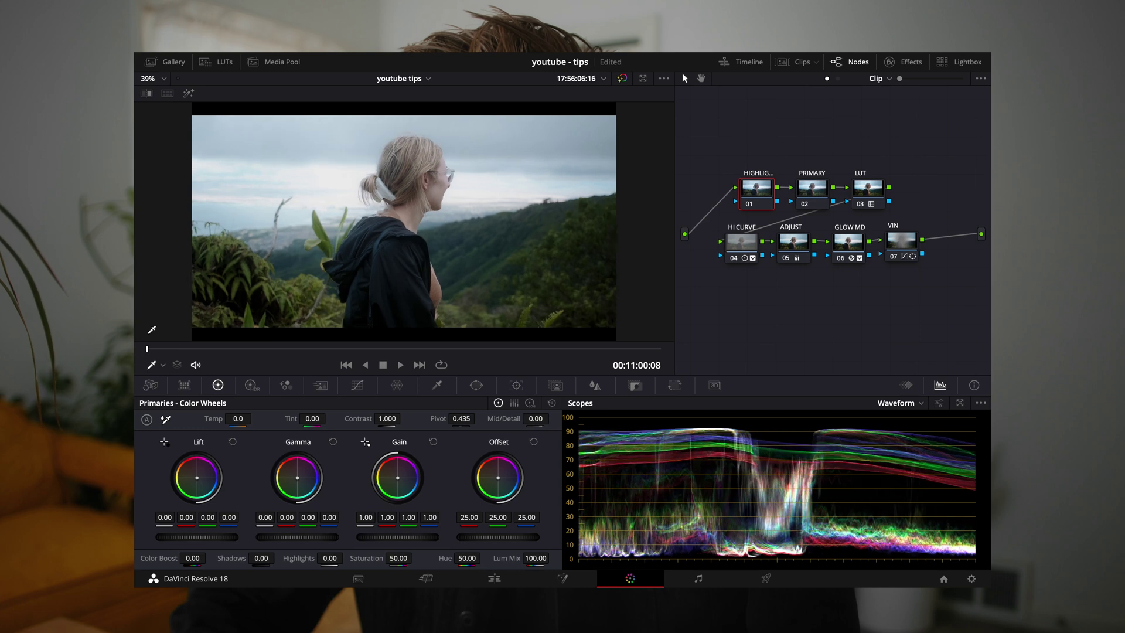
left_click(800, 62)
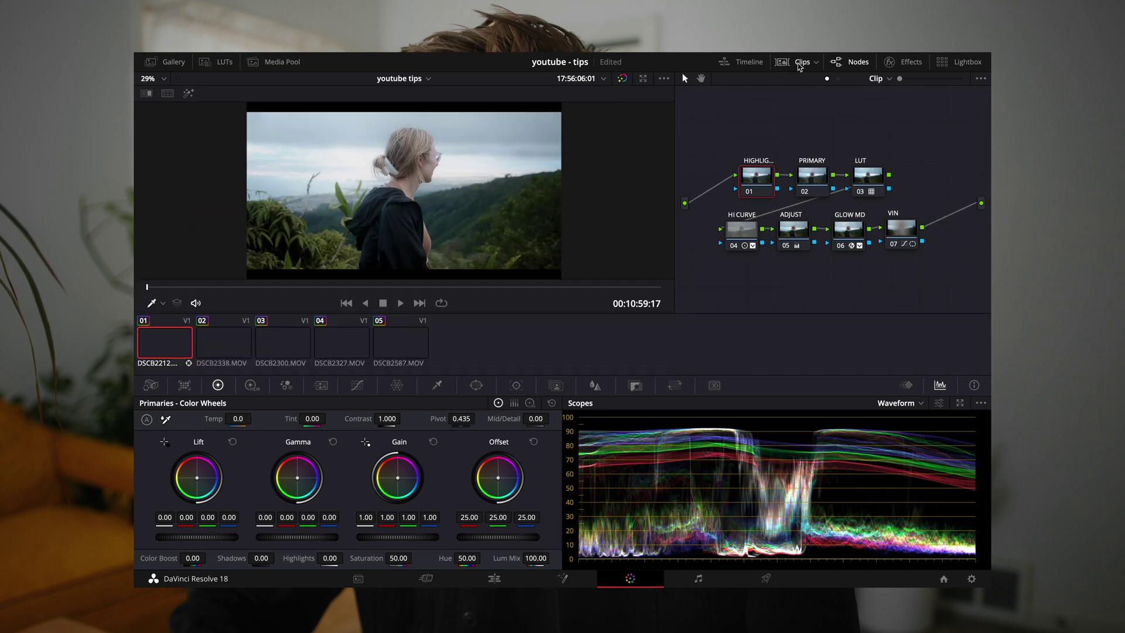
left_click(219, 341)
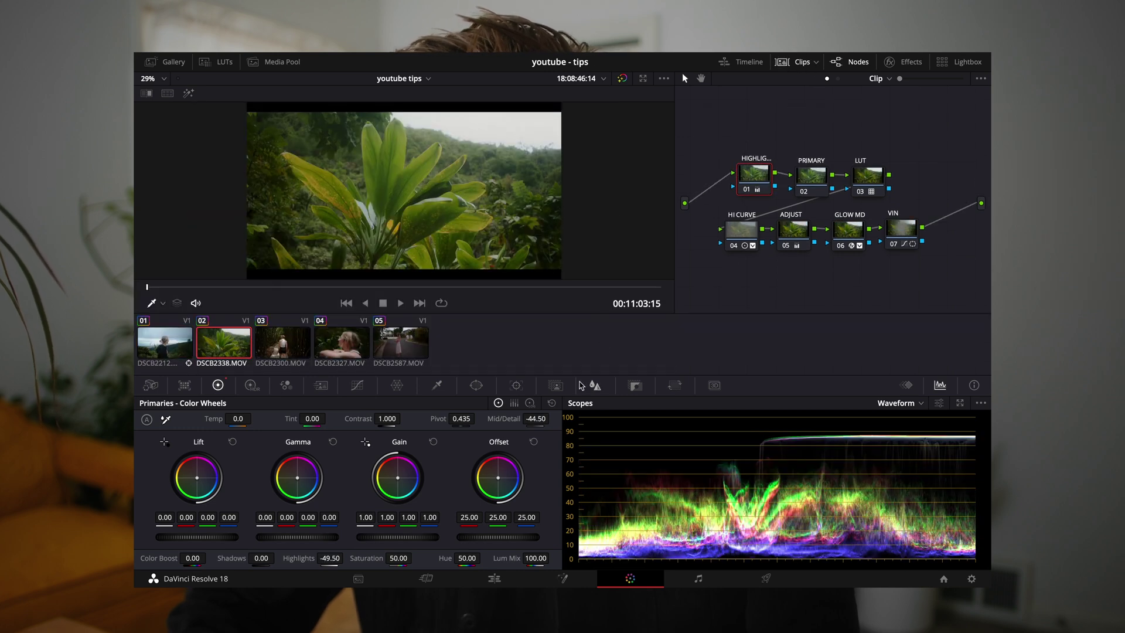
left_click_drag(387, 537, 432, 540)
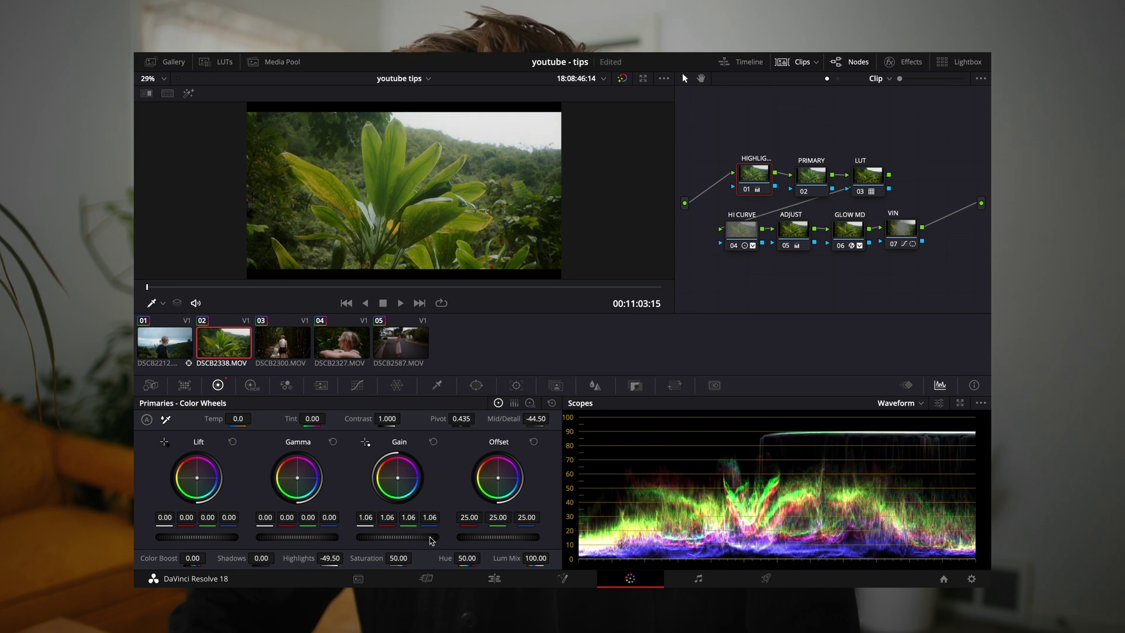
Paste the grade from DSCB2338.MOV onto DSCB2212.MOV and play the clip back to check its stabilization.
left_click(177, 334)
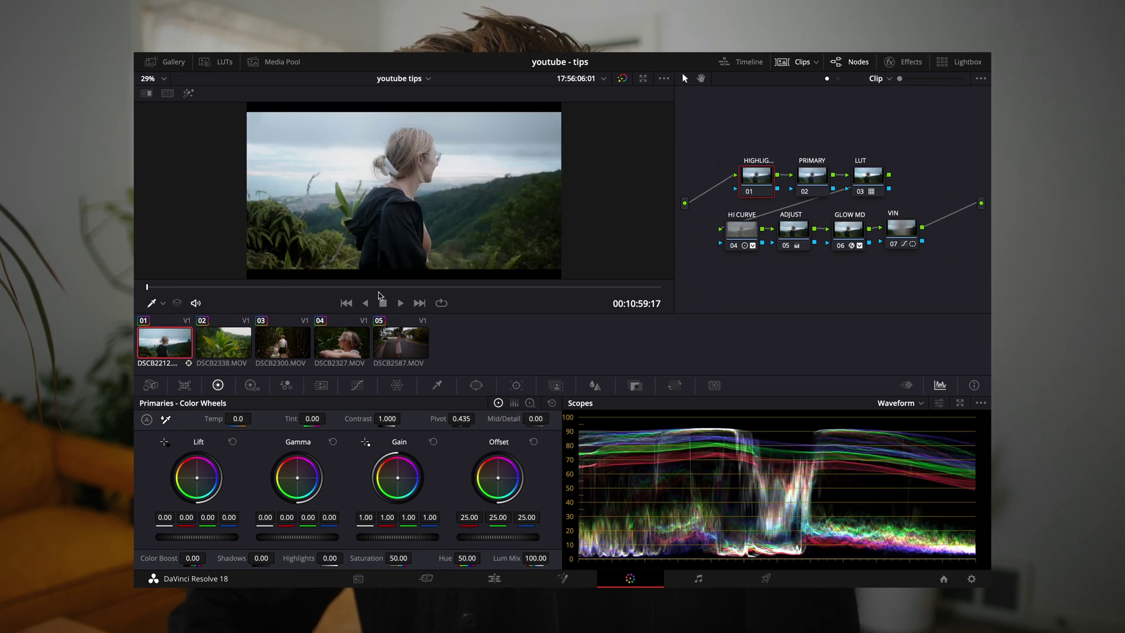
key("ctrl+v")
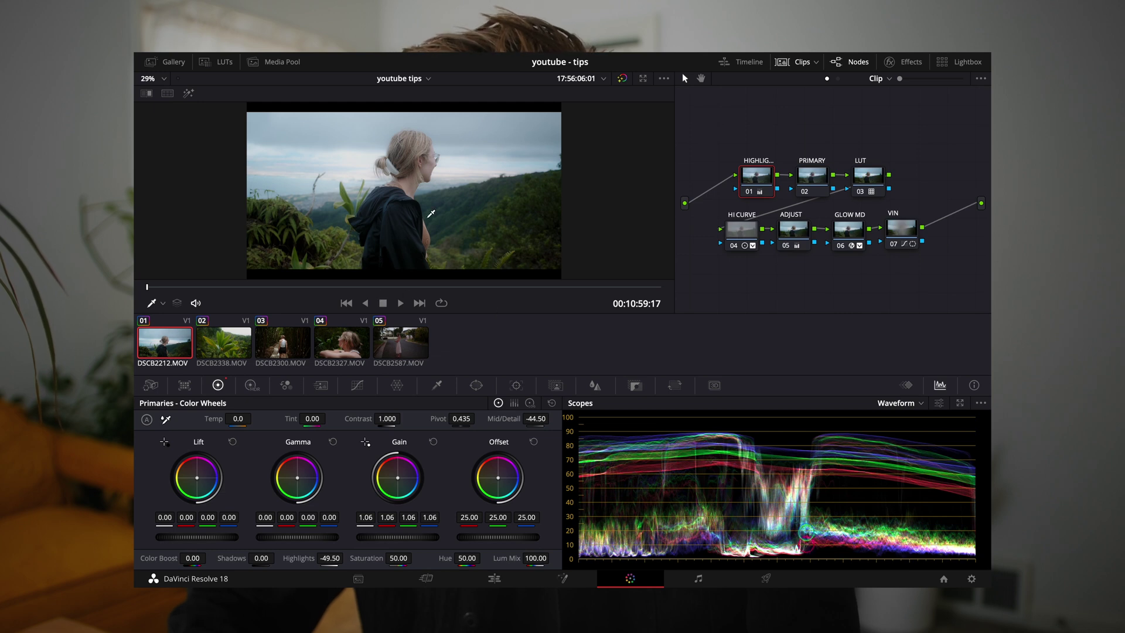
key("space")
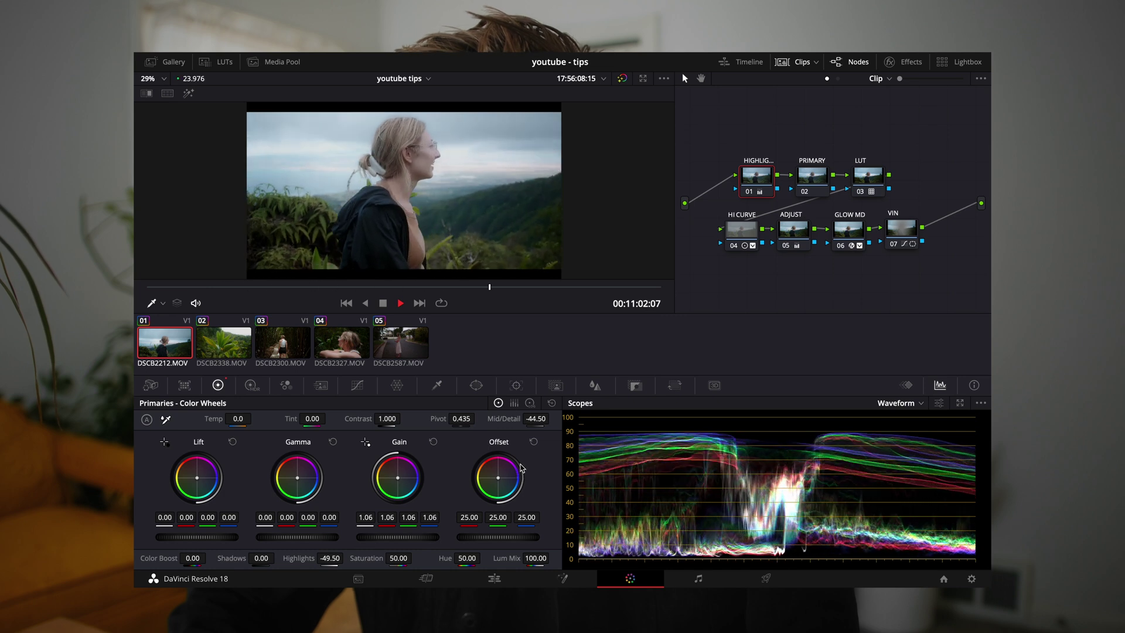
key("space")
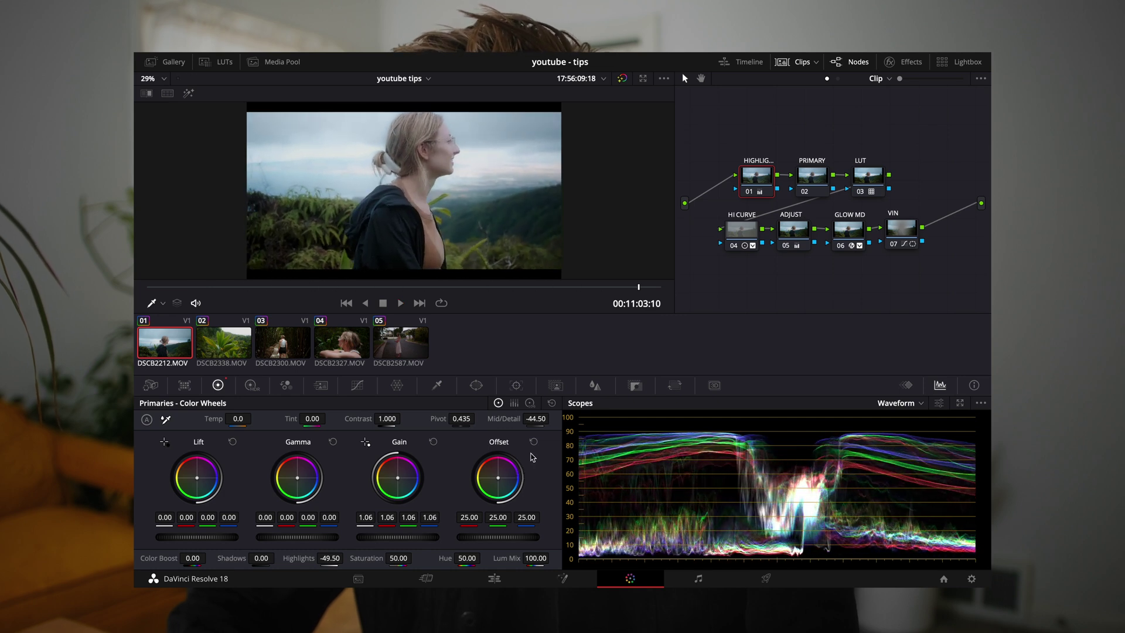
left_click_drag(615, 288, 173, 267)
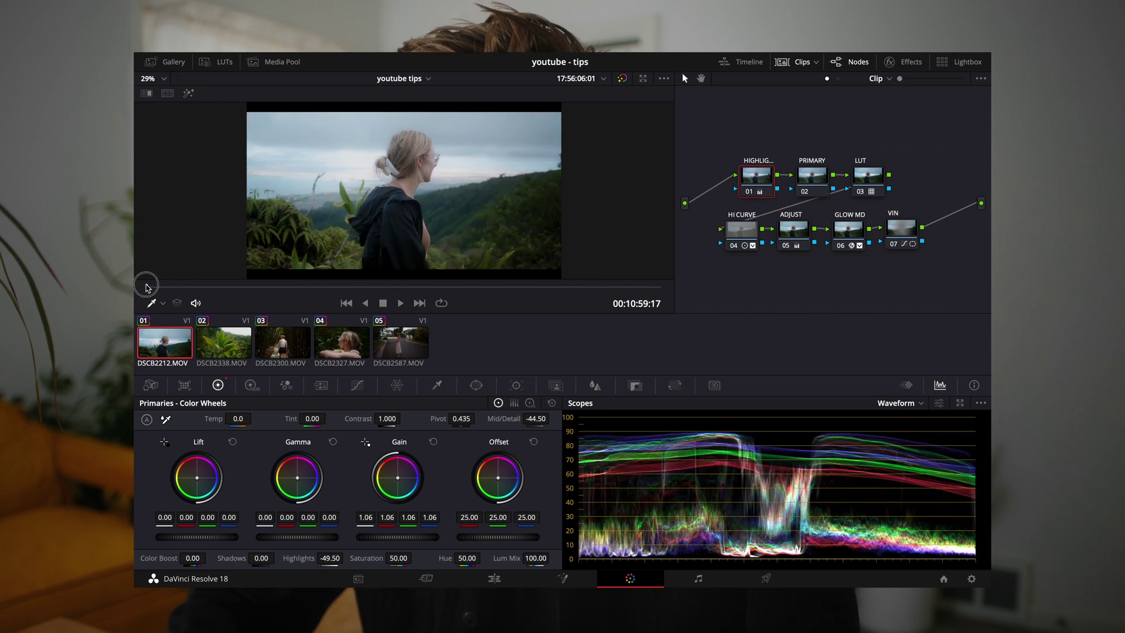
left_click(171, 286)
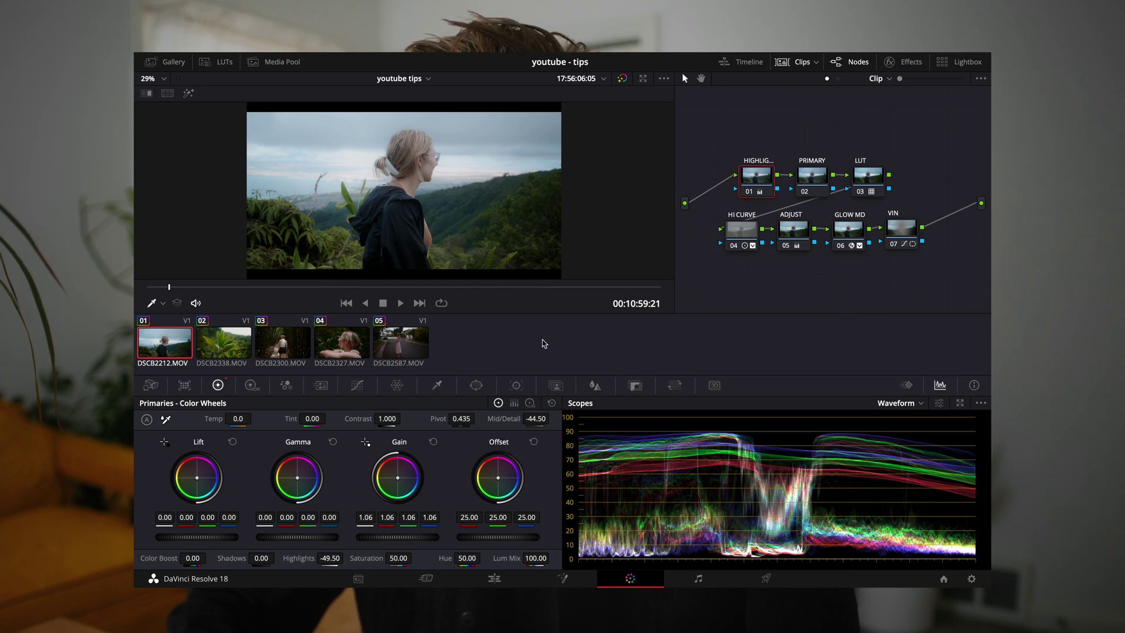
Show the keyframes for DSCB2212.MOV and switch the keyframe mode from All to Color.
left_click(910, 387)
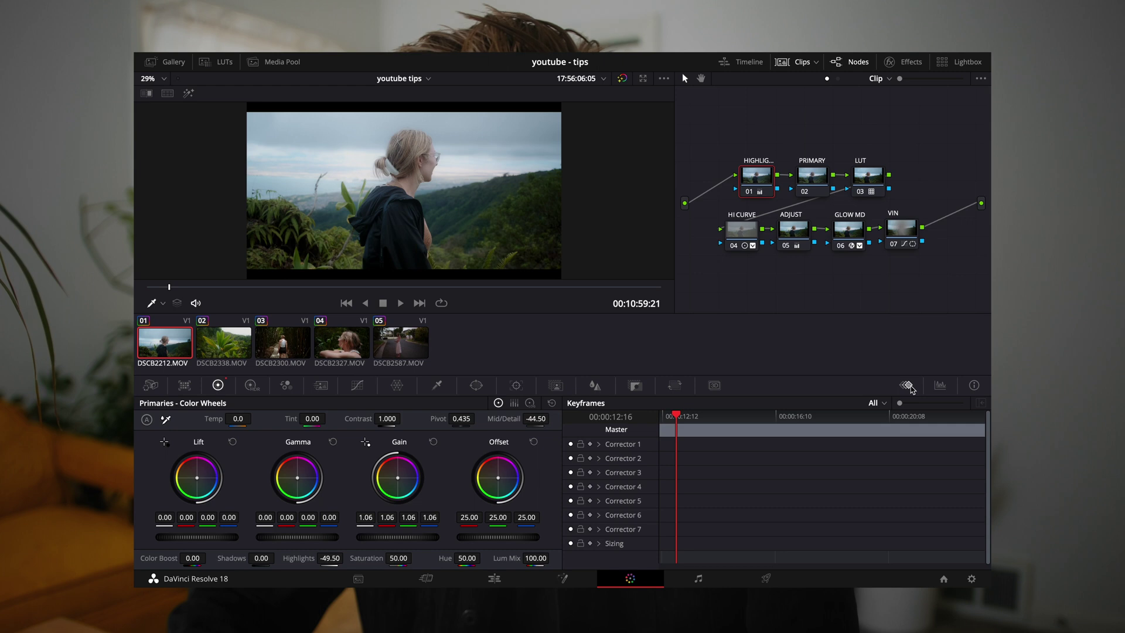
left_click(884, 403)
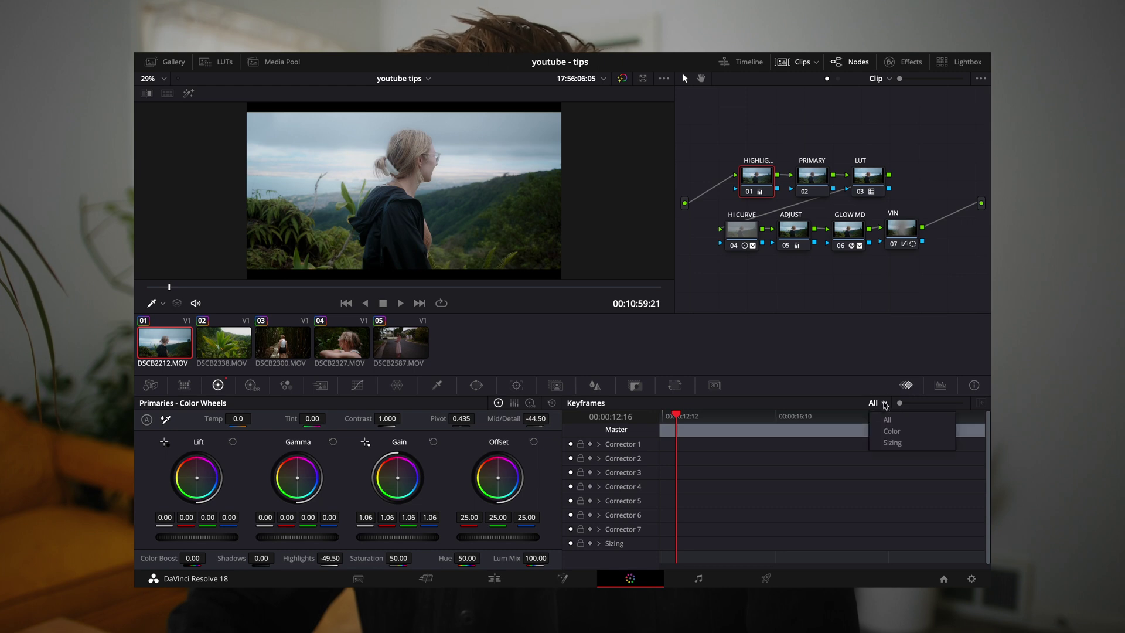
left_click(892, 431)
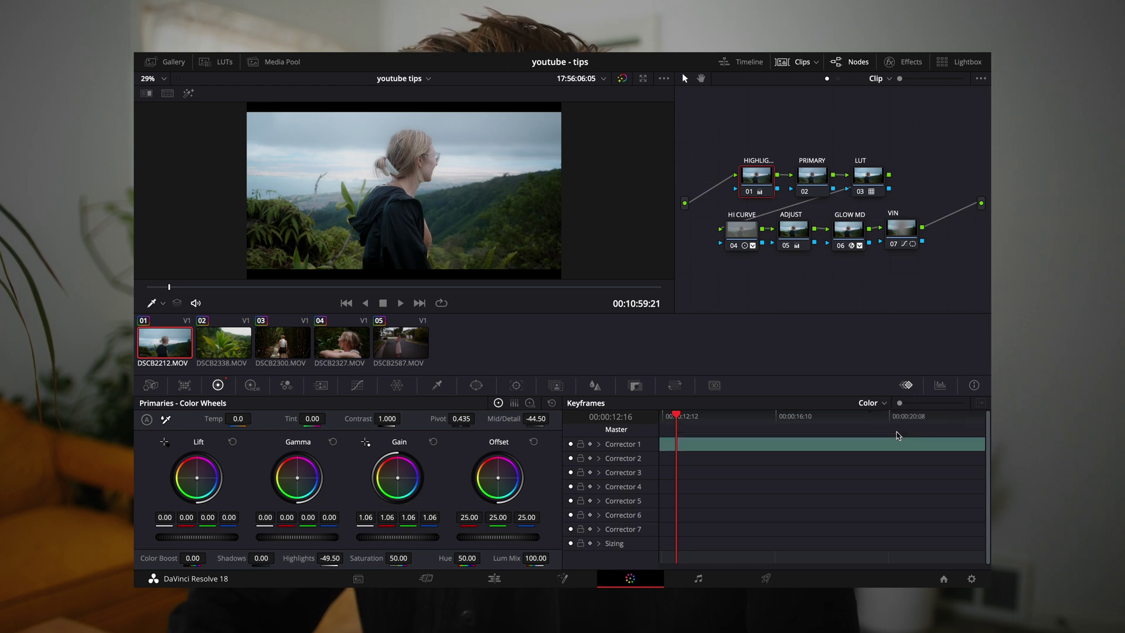
left_click(872, 406)
left_click(884, 429)
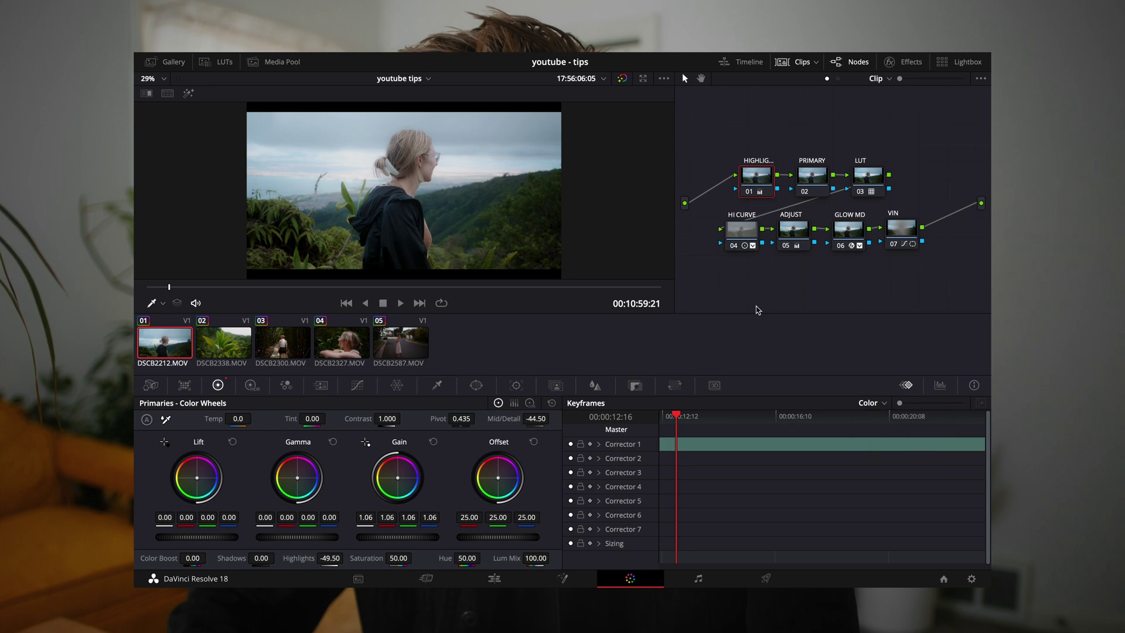
left_click(872, 407)
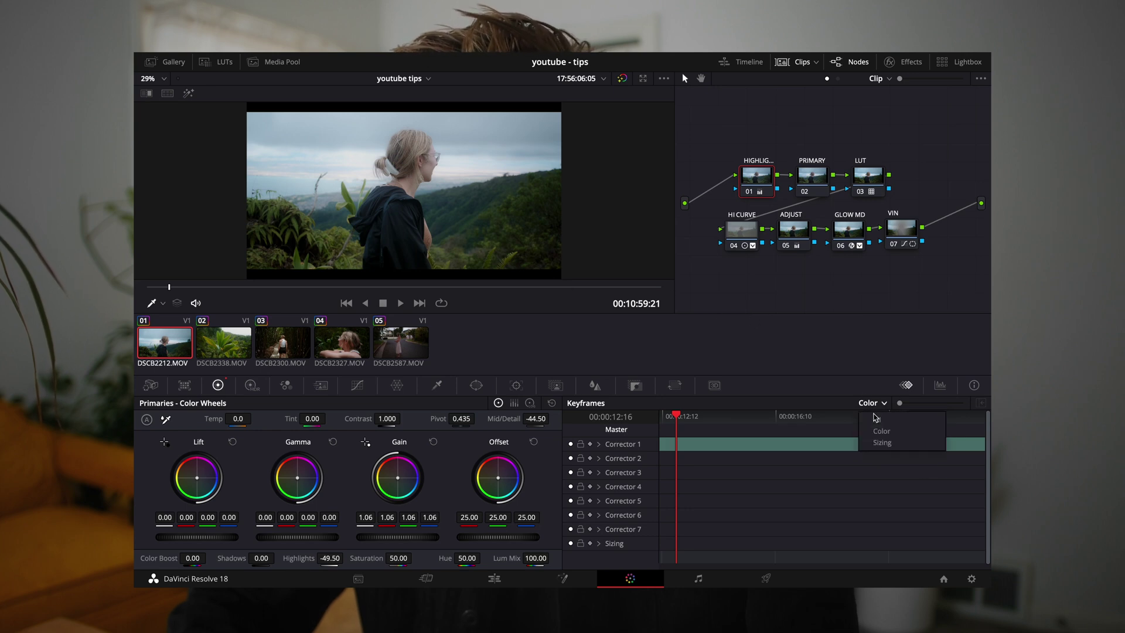
left_click(883, 443)
left_click(874, 404)
left_click(879, 430)
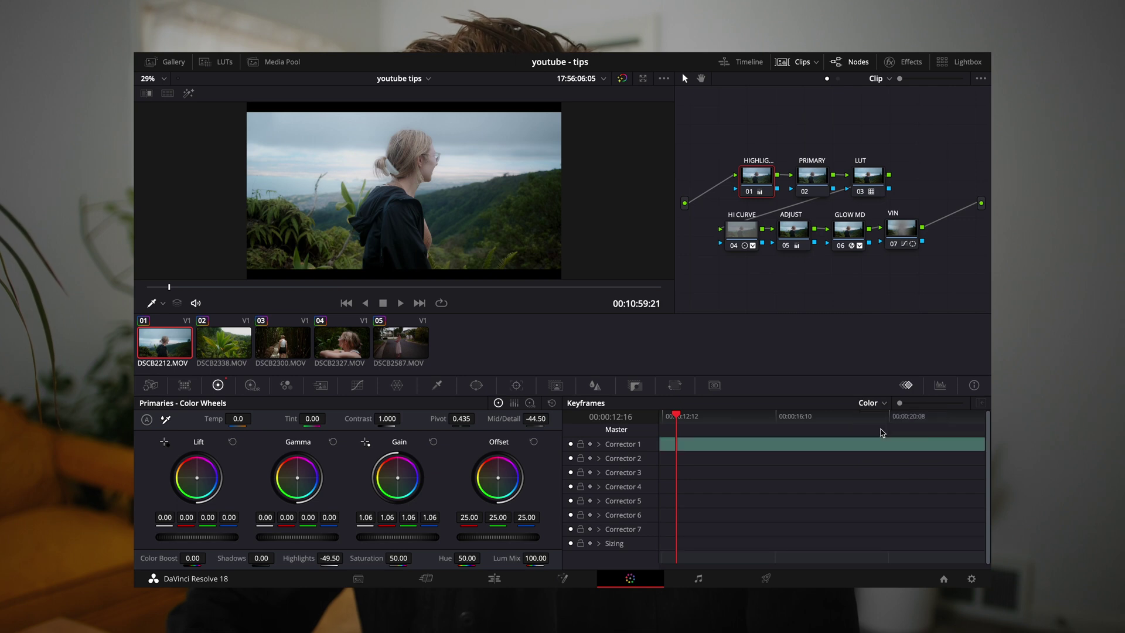
left_click(874, 405)
left_click(879, 432)
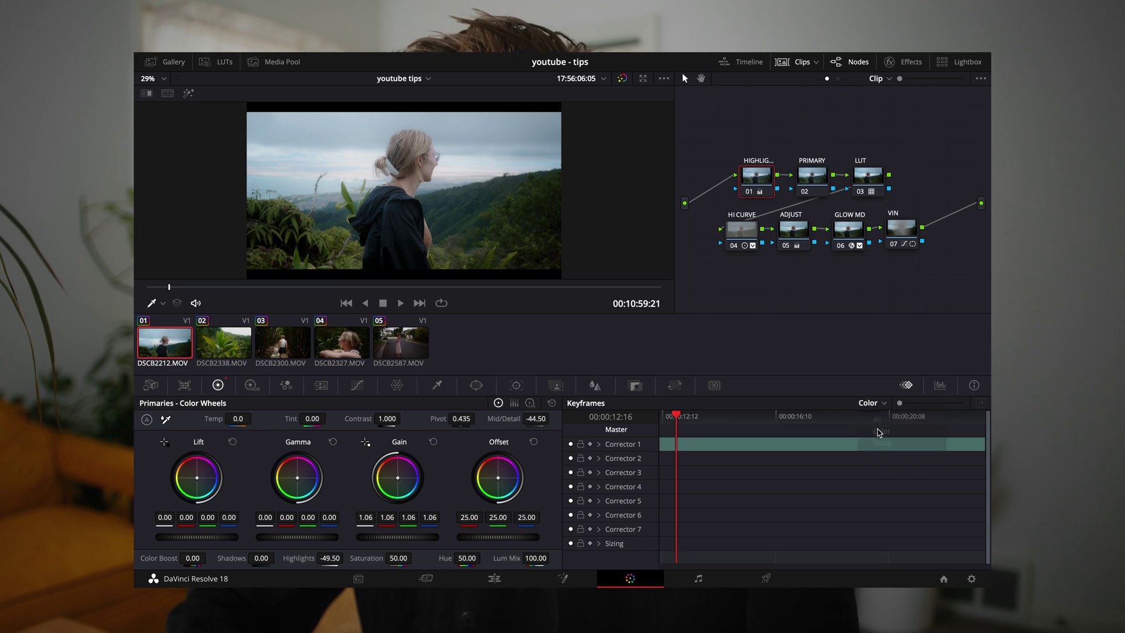
Run the Perspective stabilization again for DSCB2212.MOV on the Edit page and return to the Color page.
left_click(494, 578)
left_click(865, 267)
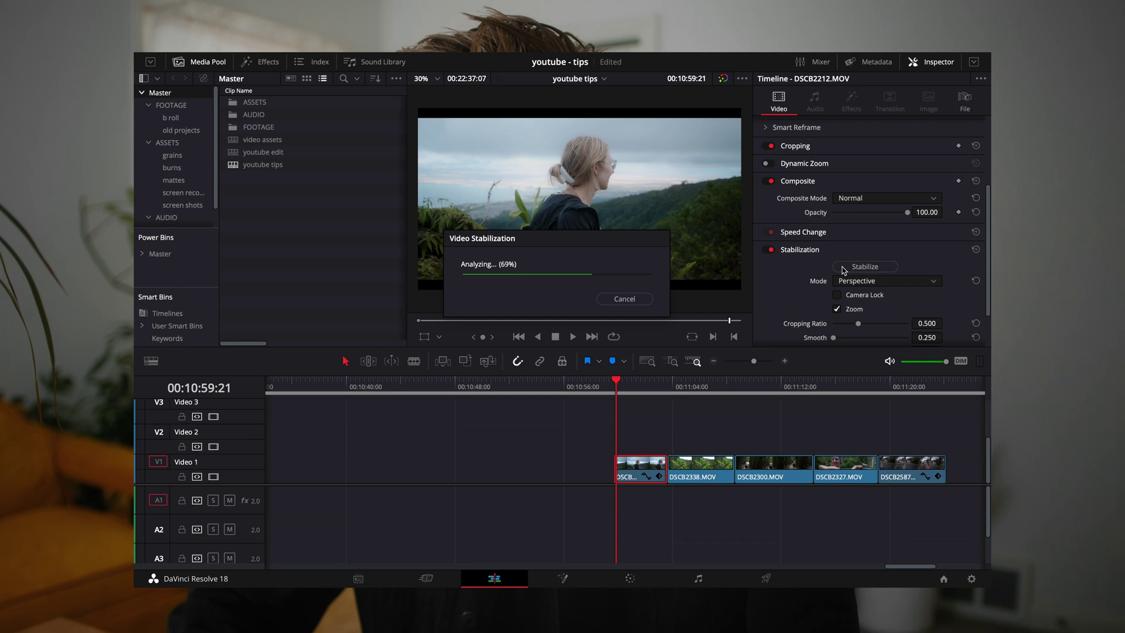
left_click(630, 579)
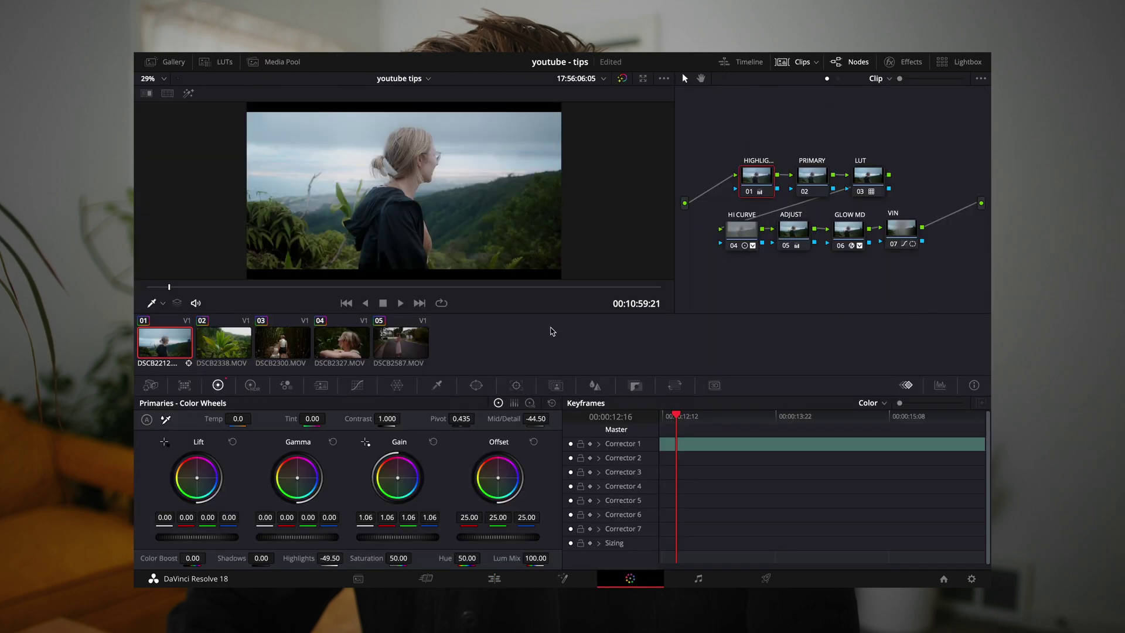
Reset all grades and nodes on DSCB2212.MOV, and paste the grade from clip 02, DSCB2338.MOV, onto it.
right_click(784, 284)
left_click(782, 281)
right_click(783, 283)
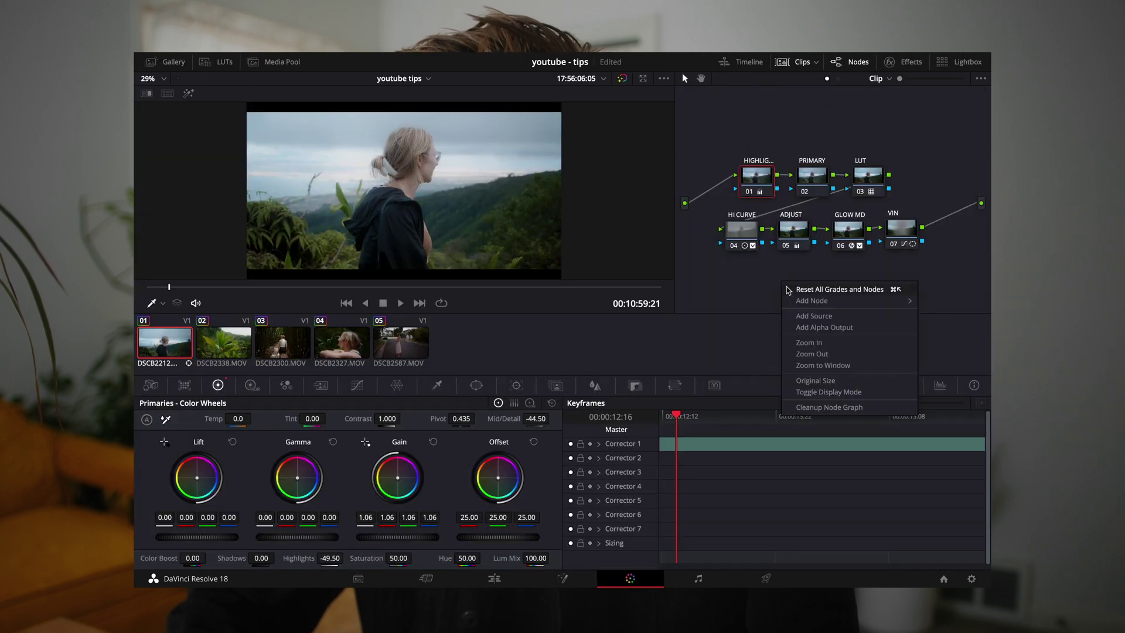
left_click(832, 288)
left_click(224, 342)
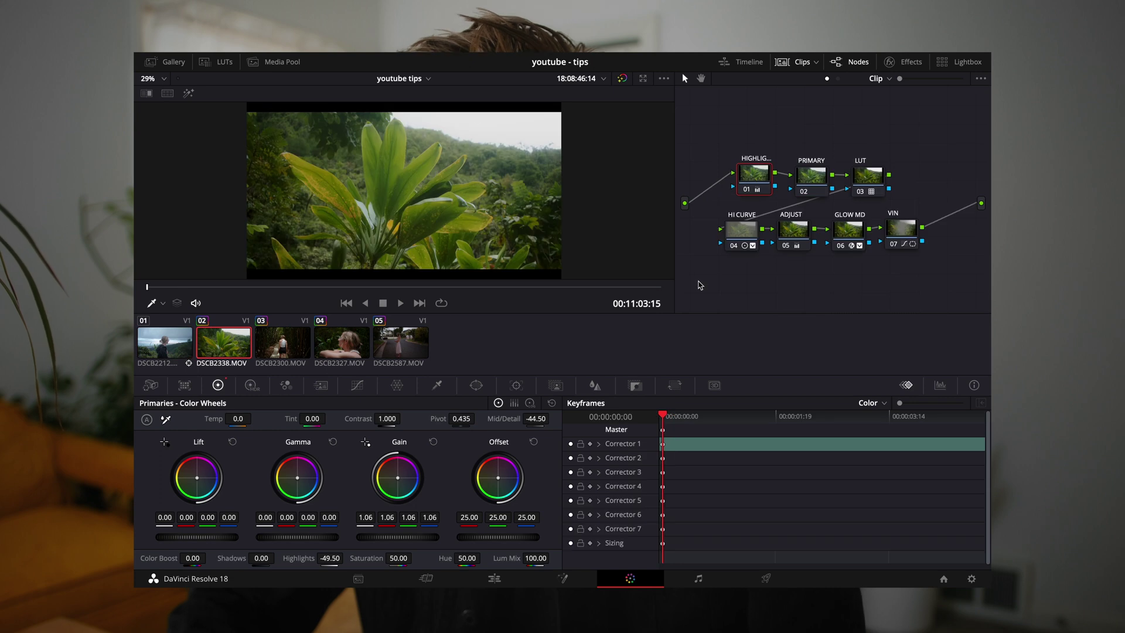
left_click(170, 340)
key("ctrl+v")
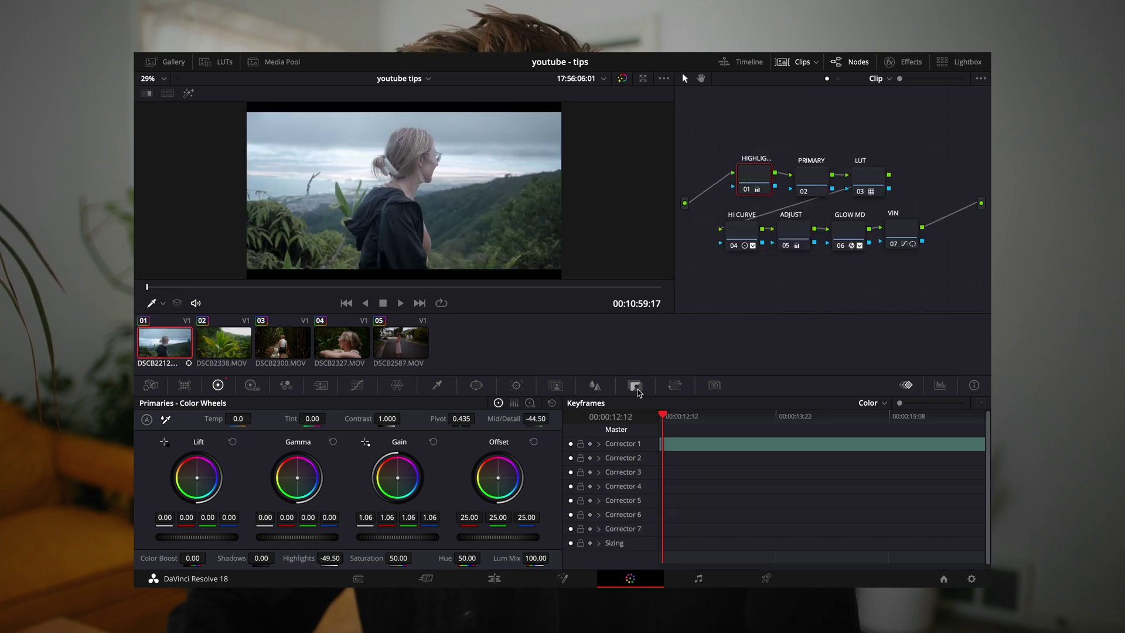
Play DSCB2212.MOV on the Color and Edit pages to check its stabilization, and return to the Color page.
key("space")
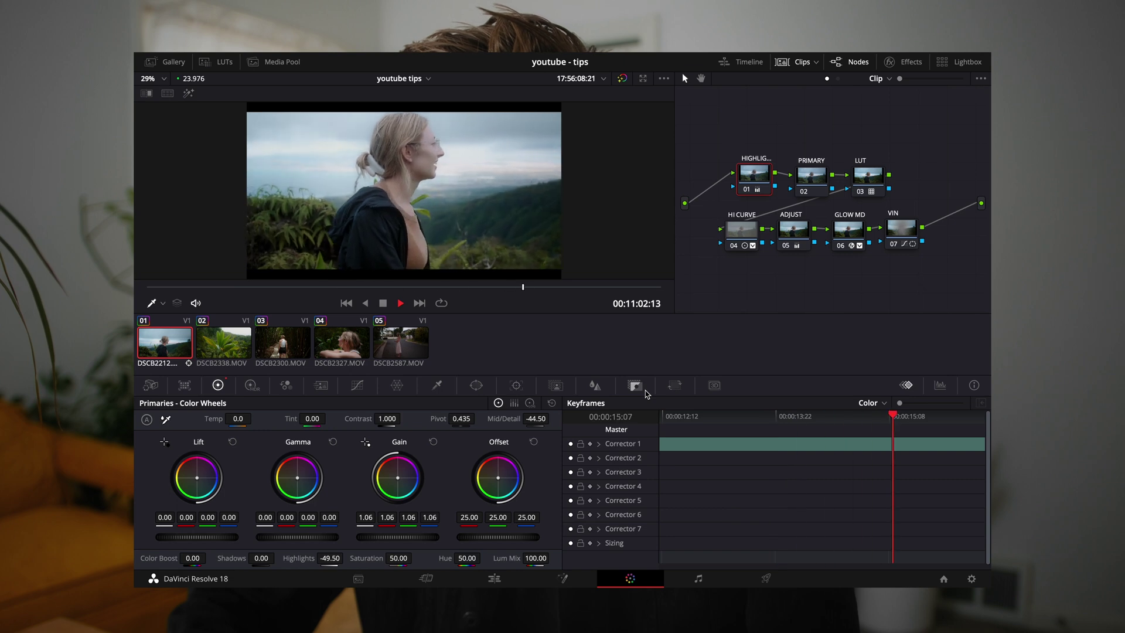
key("space")
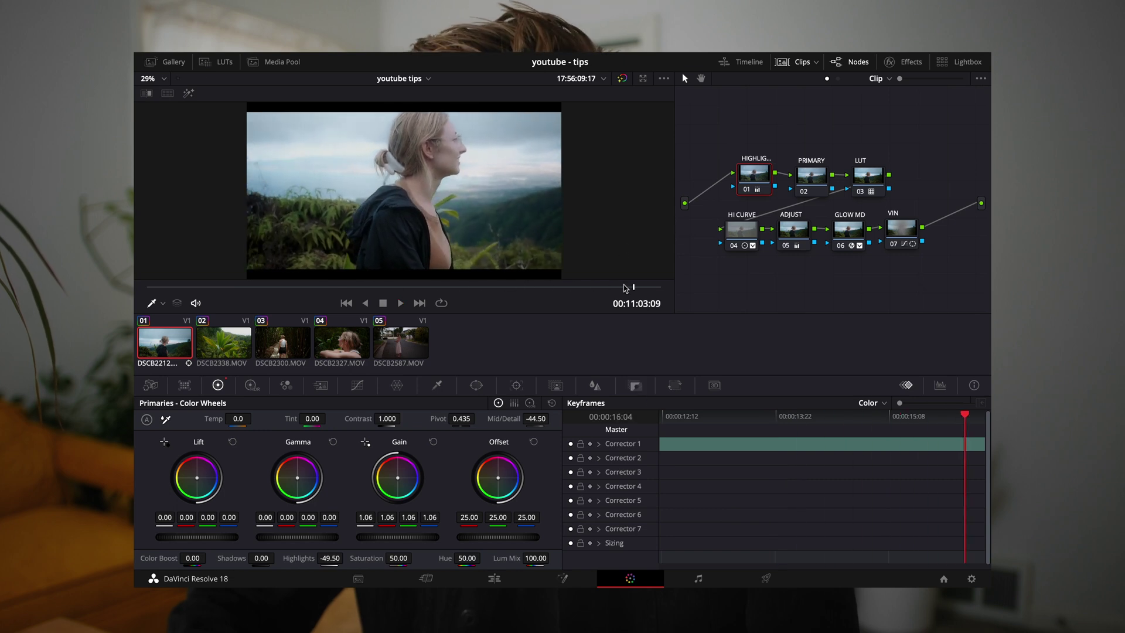
left_click_drag(633, 287, 134, 289)
left_click(494, 579)
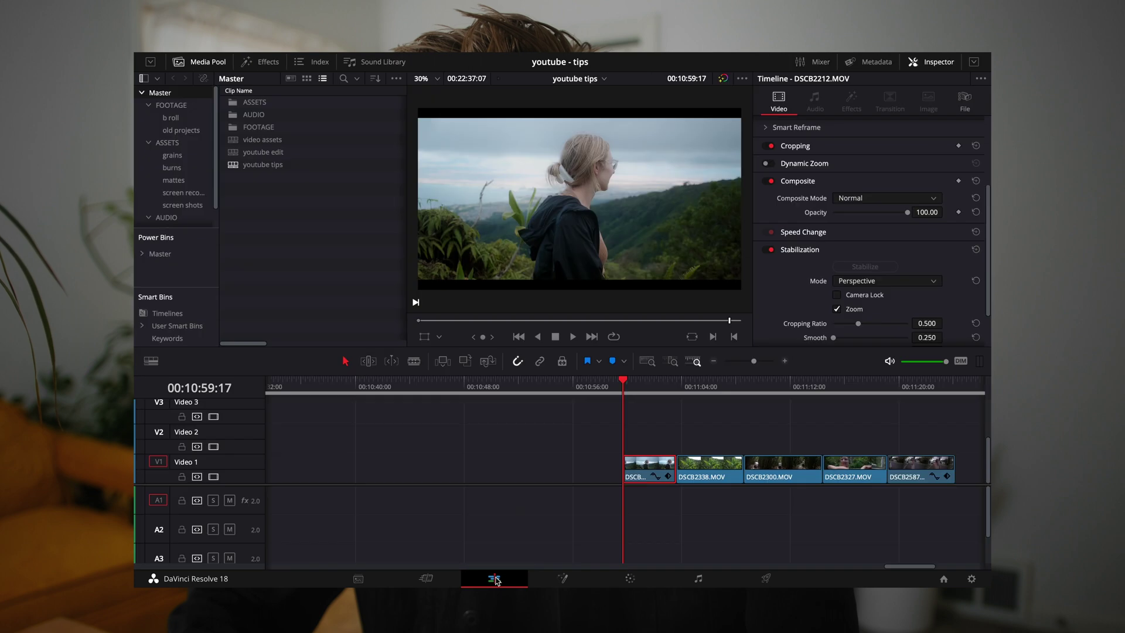
mouse_move(647, 384)
left_mouse_down()
mouse_move(660, 385)
mouse_move(626, 385)
left_mouse_up()
key("space")
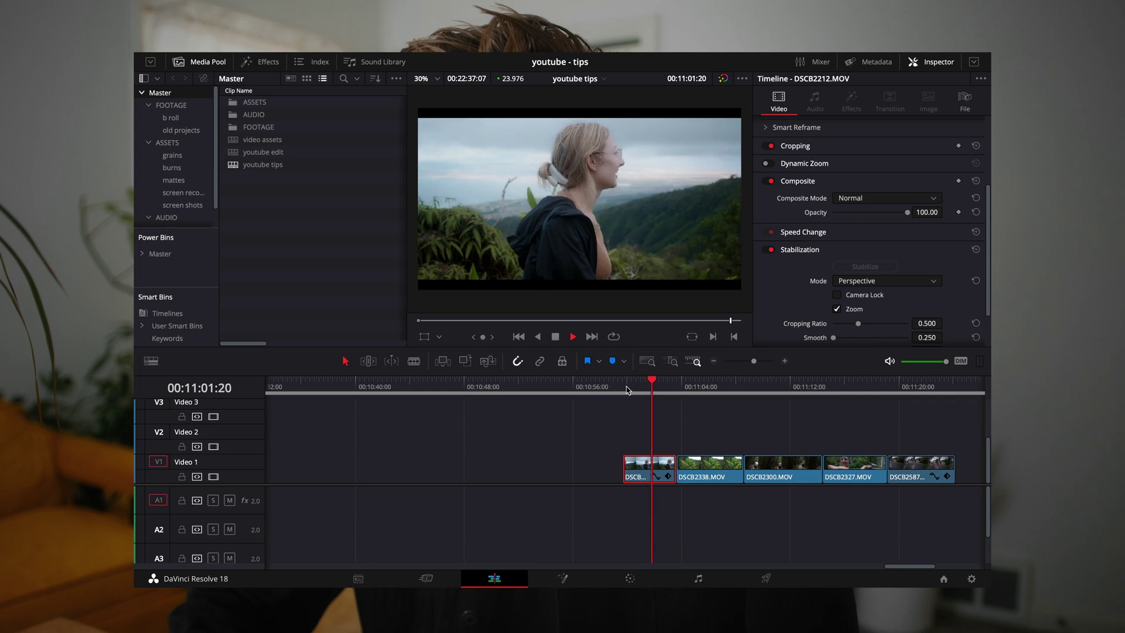
left_click(627, 386)
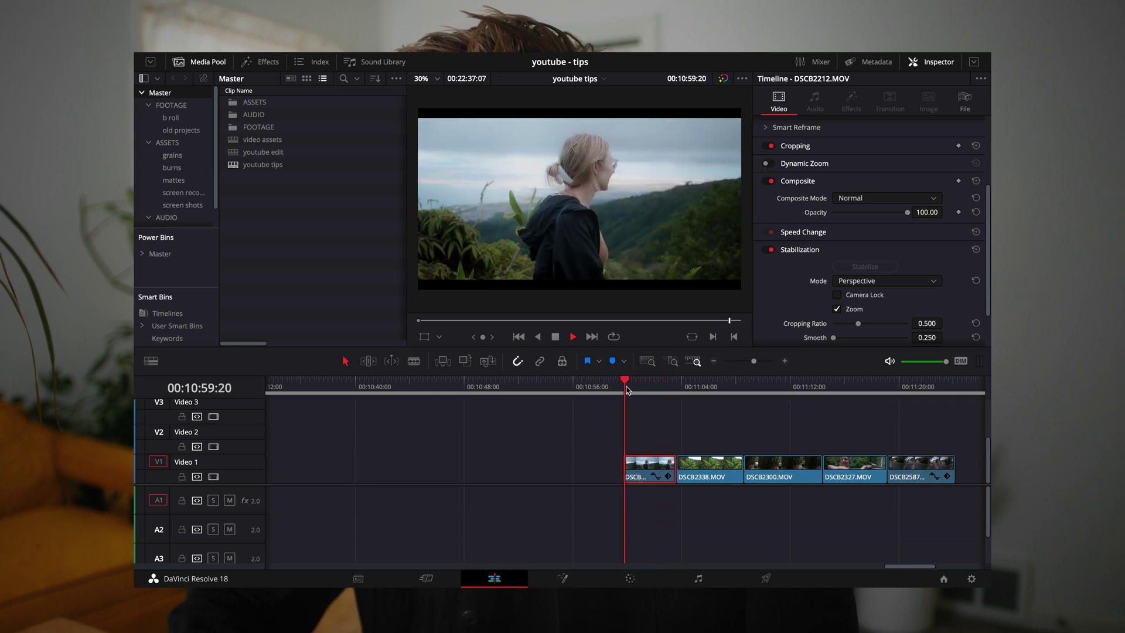
key("space")
left_click(629, 577)
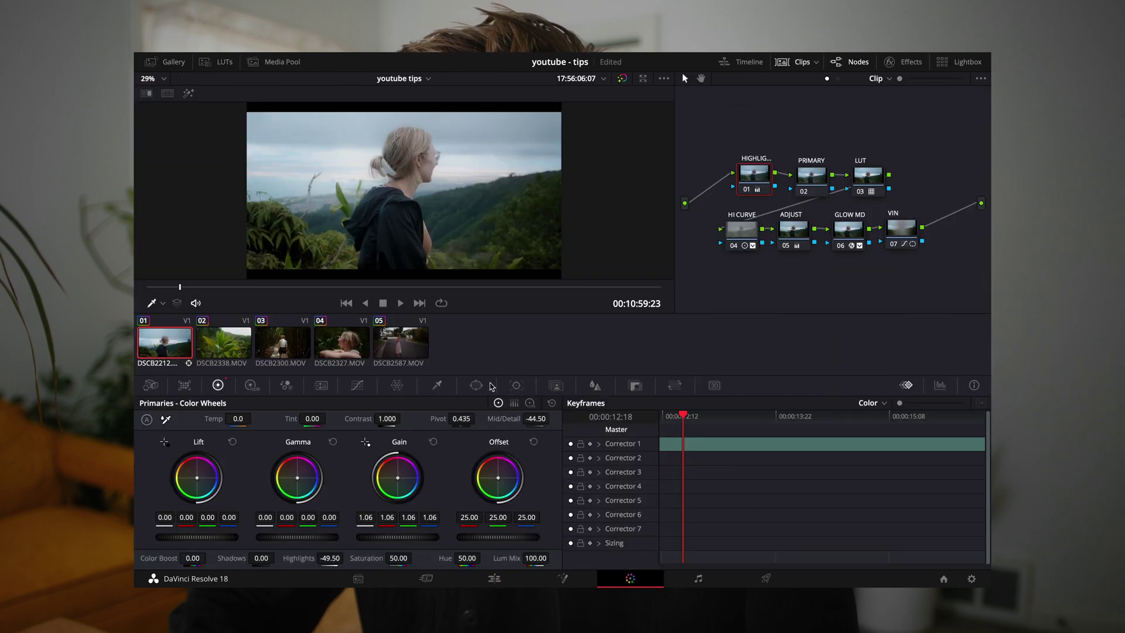
Choose Color as the keyframe mode for DSCB2212.MOV.
left_click(872, 403)
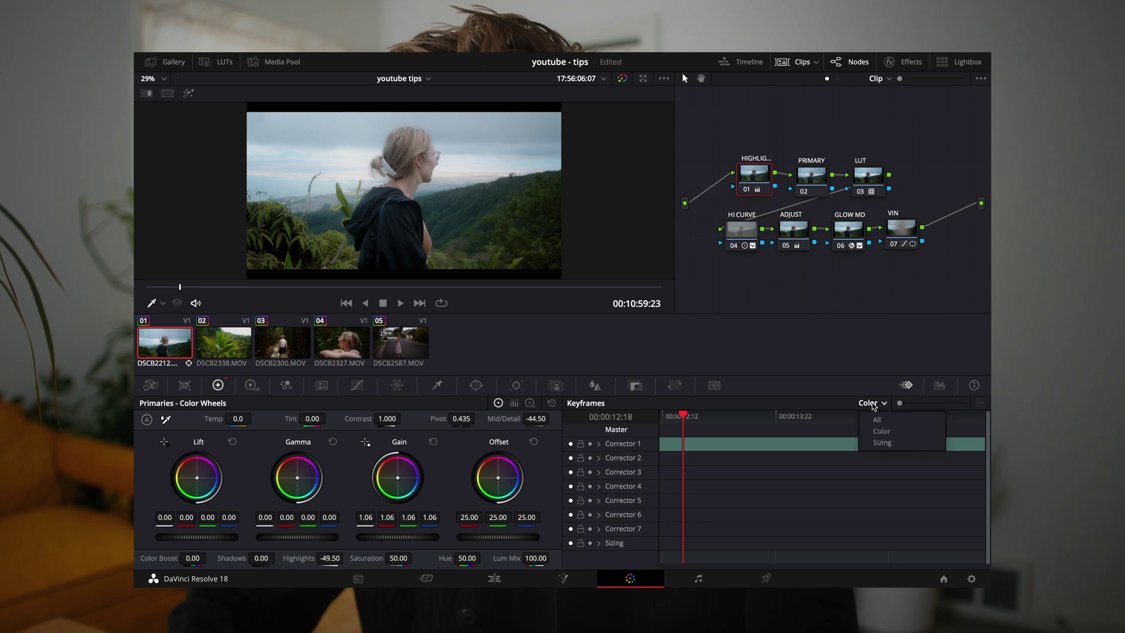
left_click(884, 432)
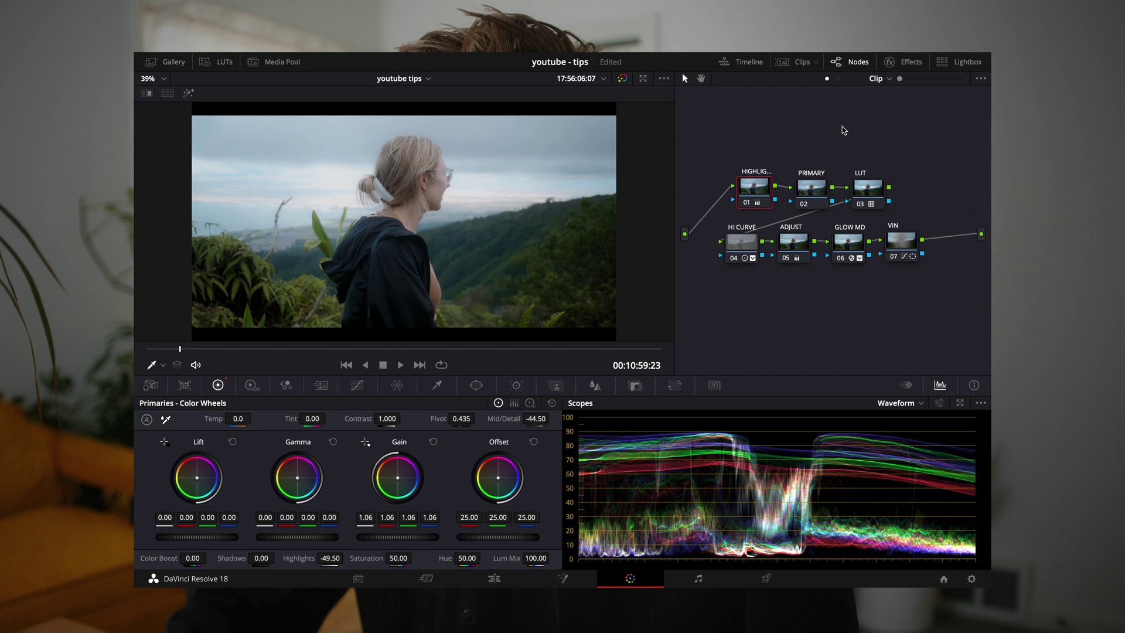
Make room between the PRIMARY and LUT nodes, and add a serial node labelled VIN between them.
left_click_drag(725, 147, 920, 273)
left_click_drag(736, 146, 786, 158)
left_click_drag(869, 188, 902, 187)
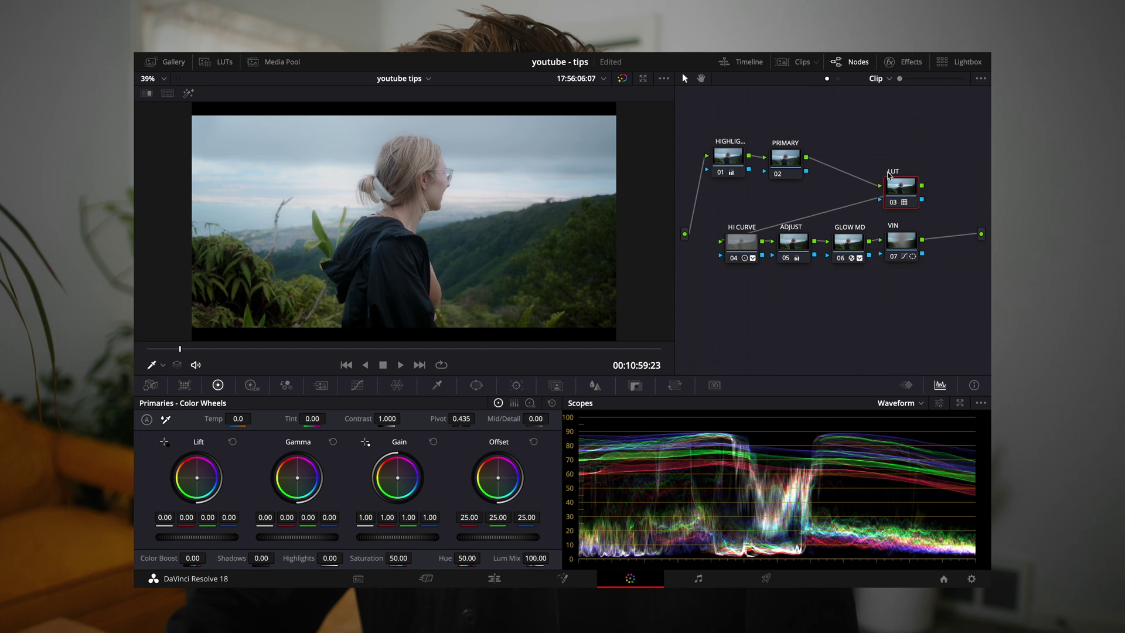
right_click(777, 166)
mouse_move(811, 223)
left_click(906, 221)
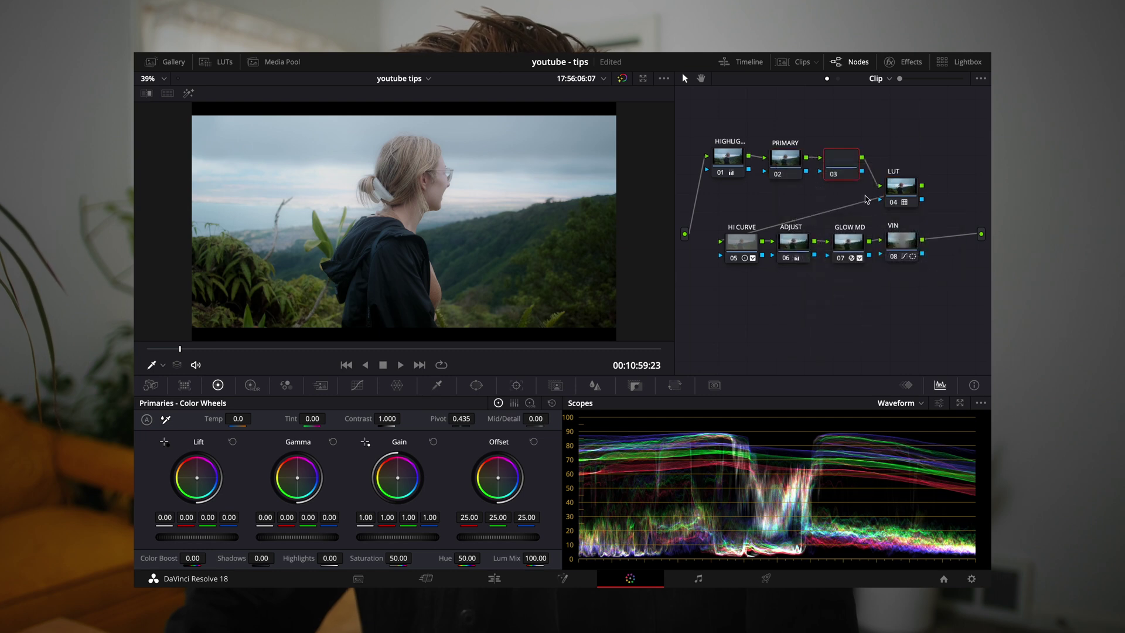
right_click(845, 156)
left_click(859, 177)
type("VIN")
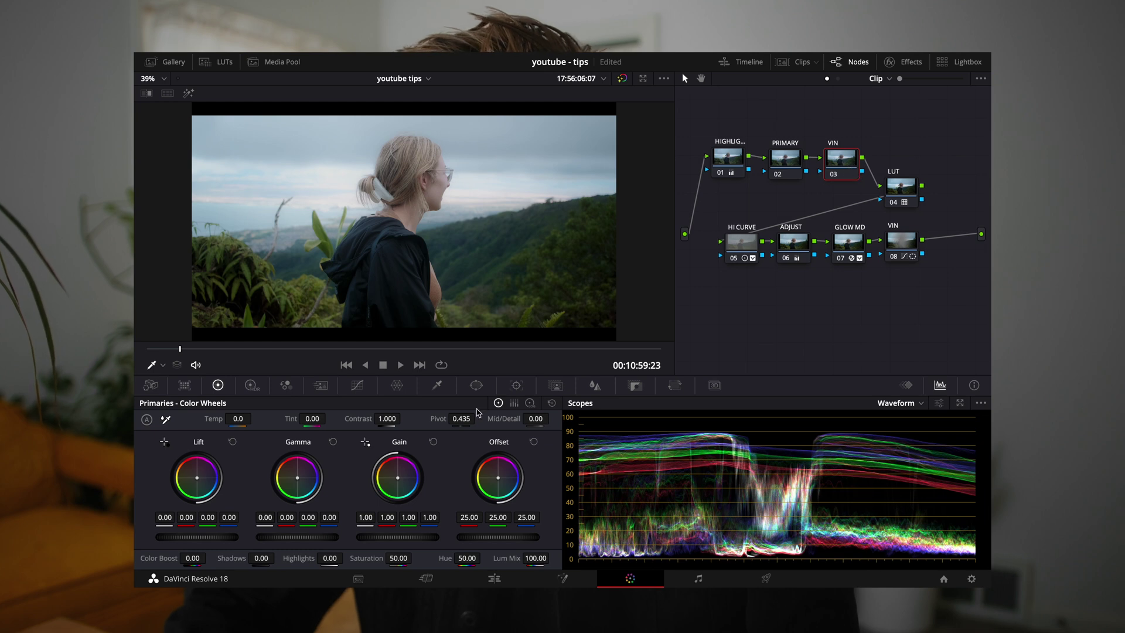
Add a circular window to the new VIN node, shaped as a tall oval around the woman with about 36 softness.
left_click(475, 385)
left_click(165, 479)
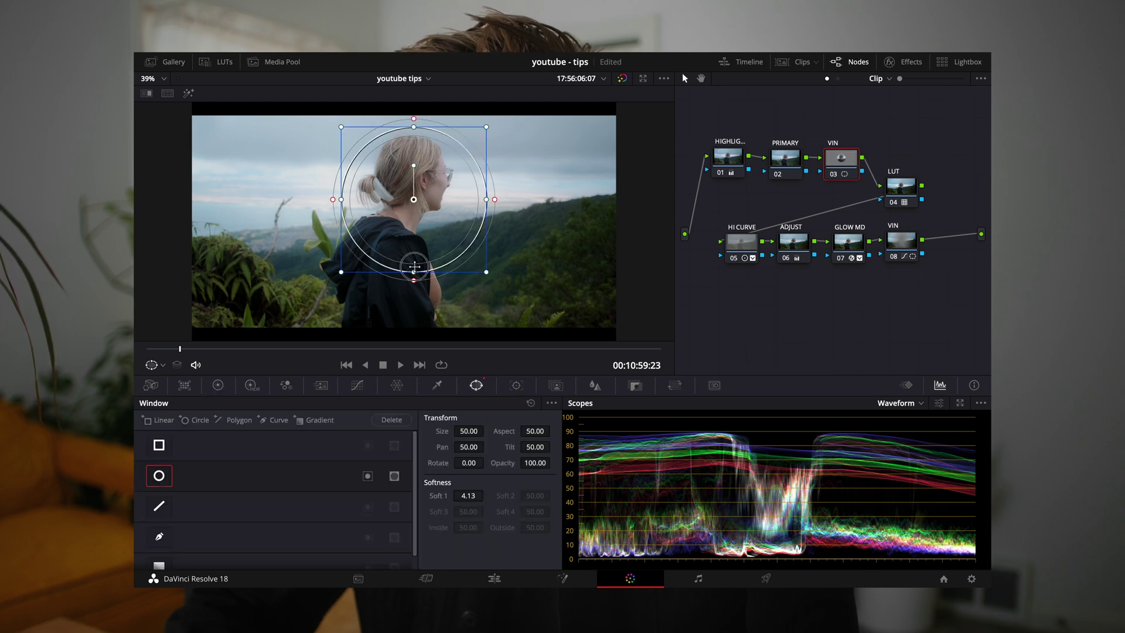
left_click_drag(414, 271, 420, 374)
left_click_drag(483, 201, 428, 204)
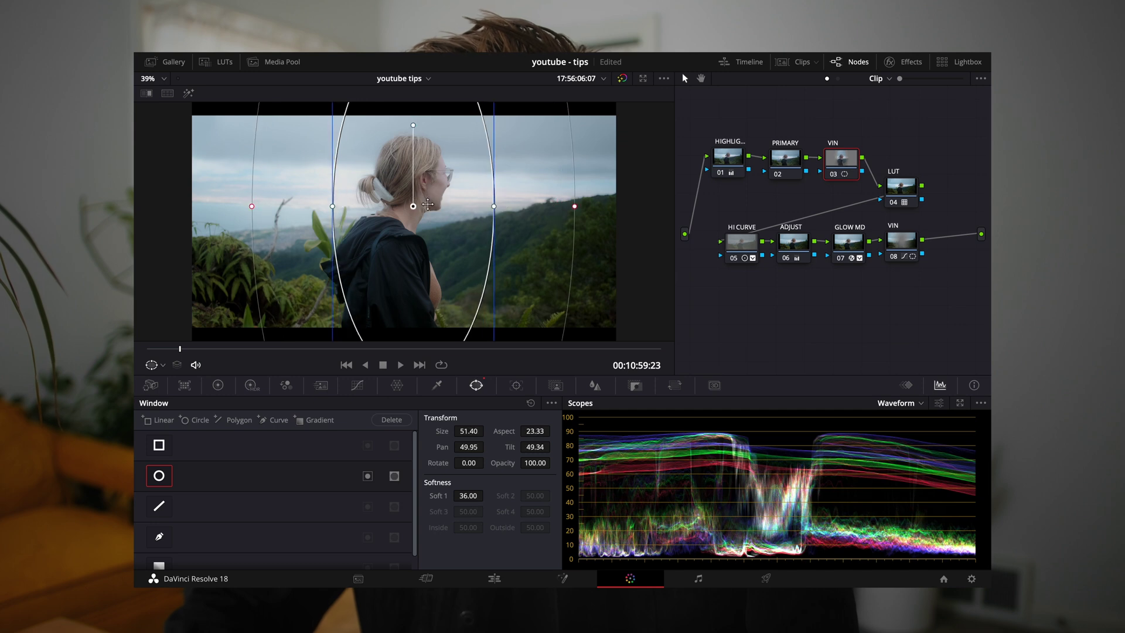
Lower the new VIN node's gain to about 0.83, and invert its circular window to darken the area outside it.
left_click(357, 386)
left_click(217, 385)
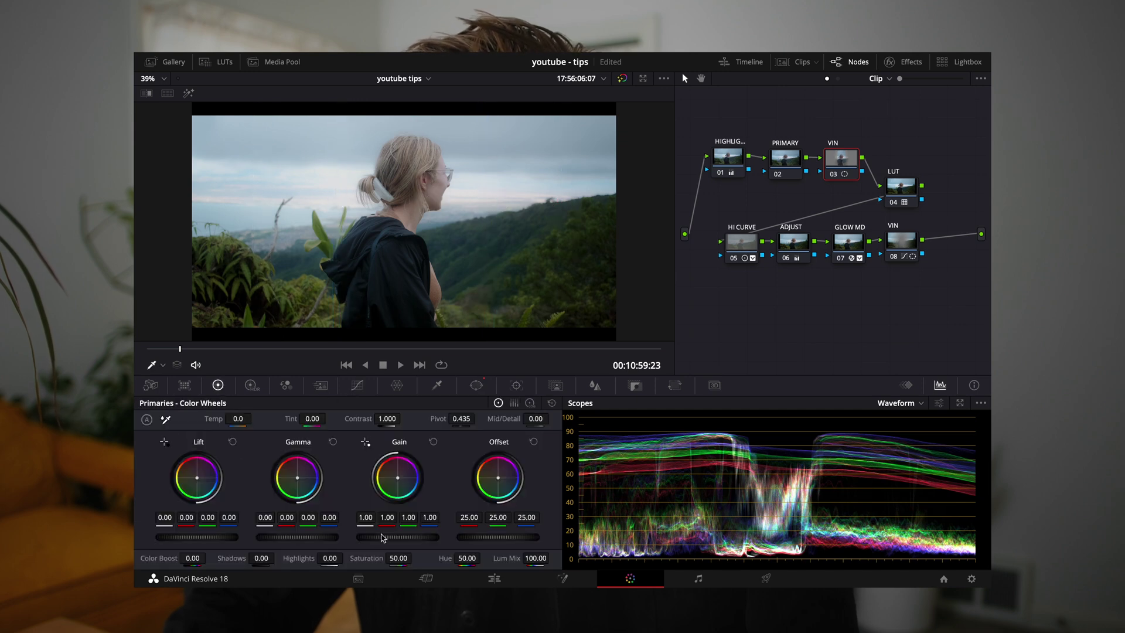
left_click_drag(387, 537, 296, 544)
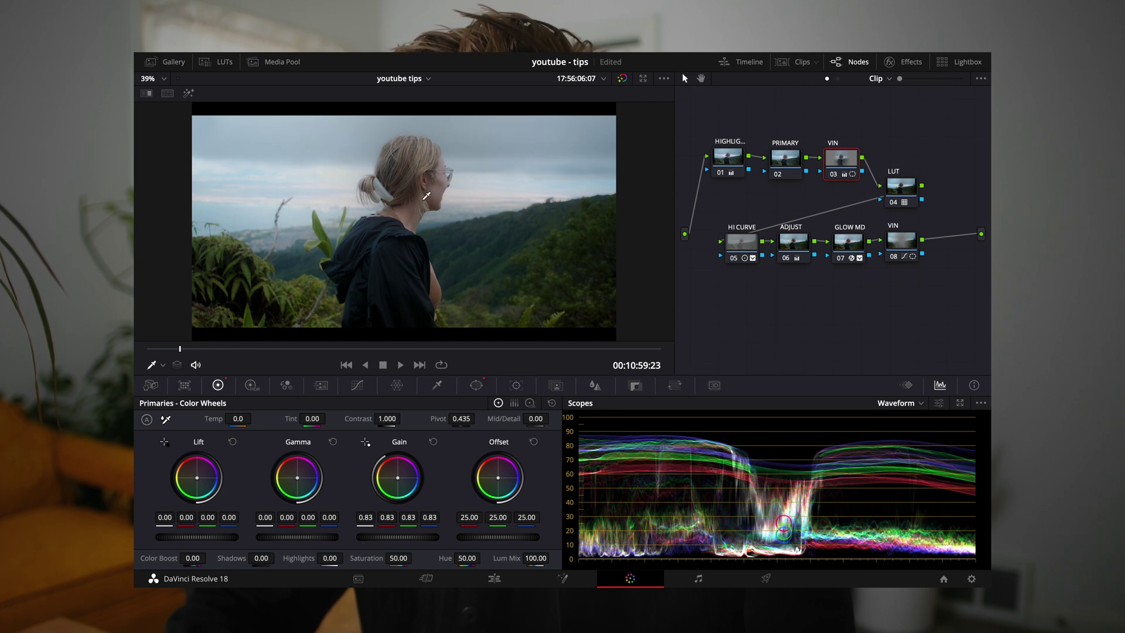
left_click(476, 387)
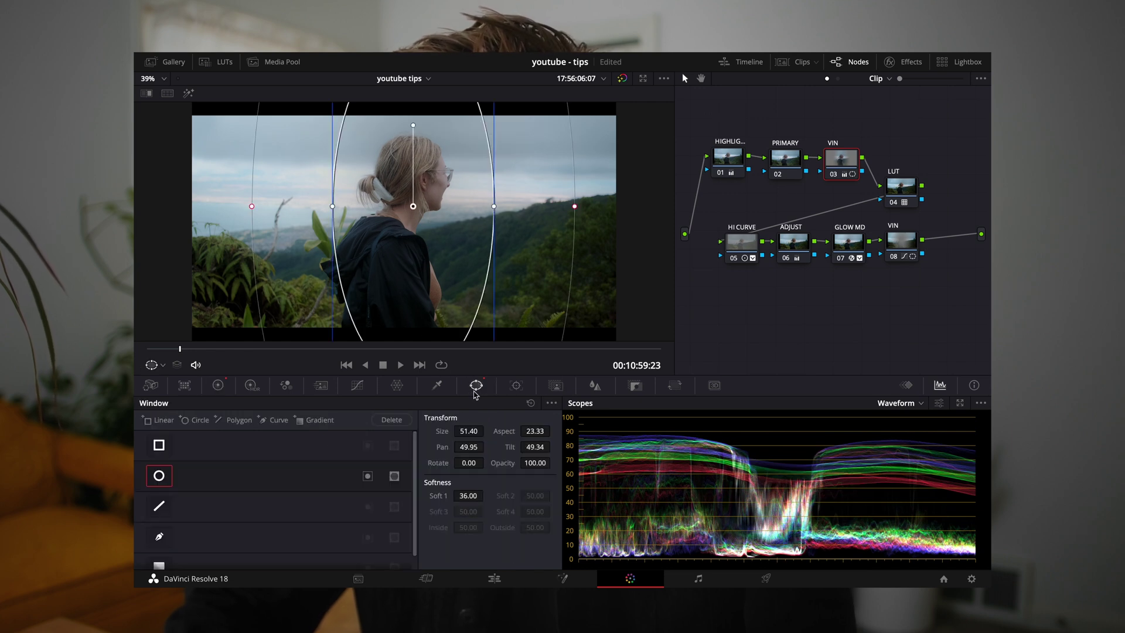
left_click(368, 477)
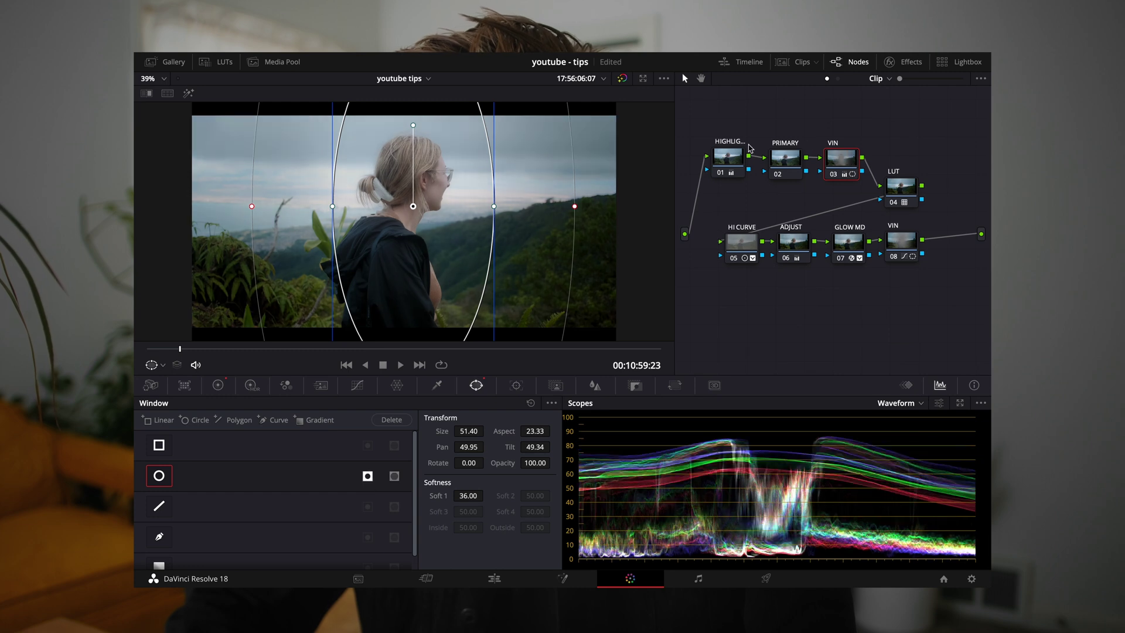
Disable and re-enable the VIN node before the LUT to compare the image with and without the darkened edges.
left_click(729, 162)
left_click(835, 167)
left_click(836, 176)
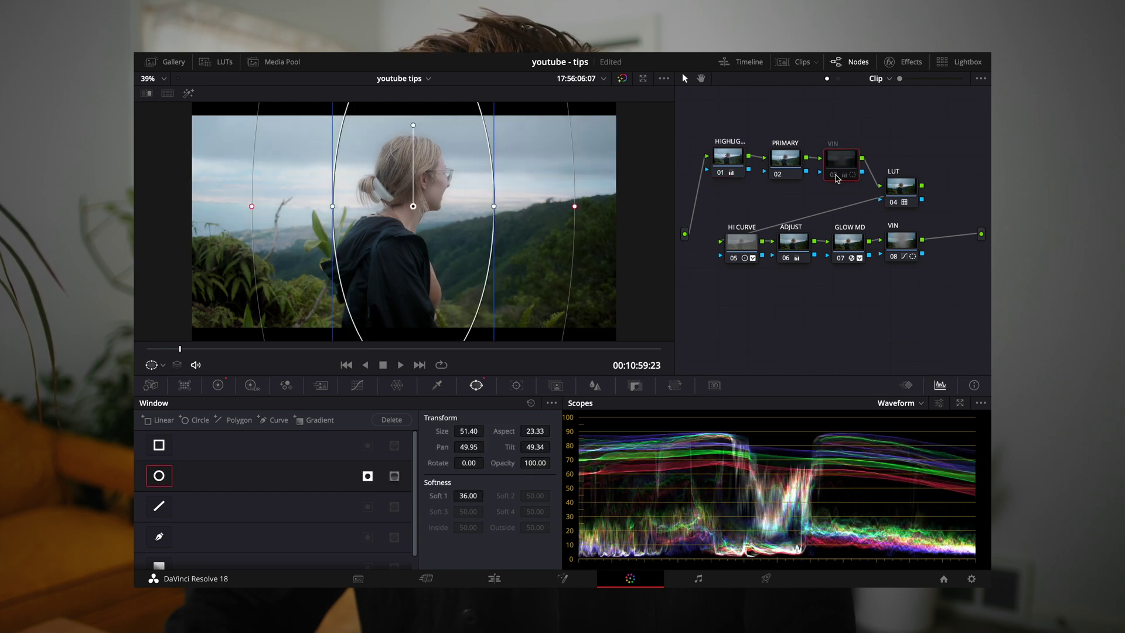
left_click(836, 175)
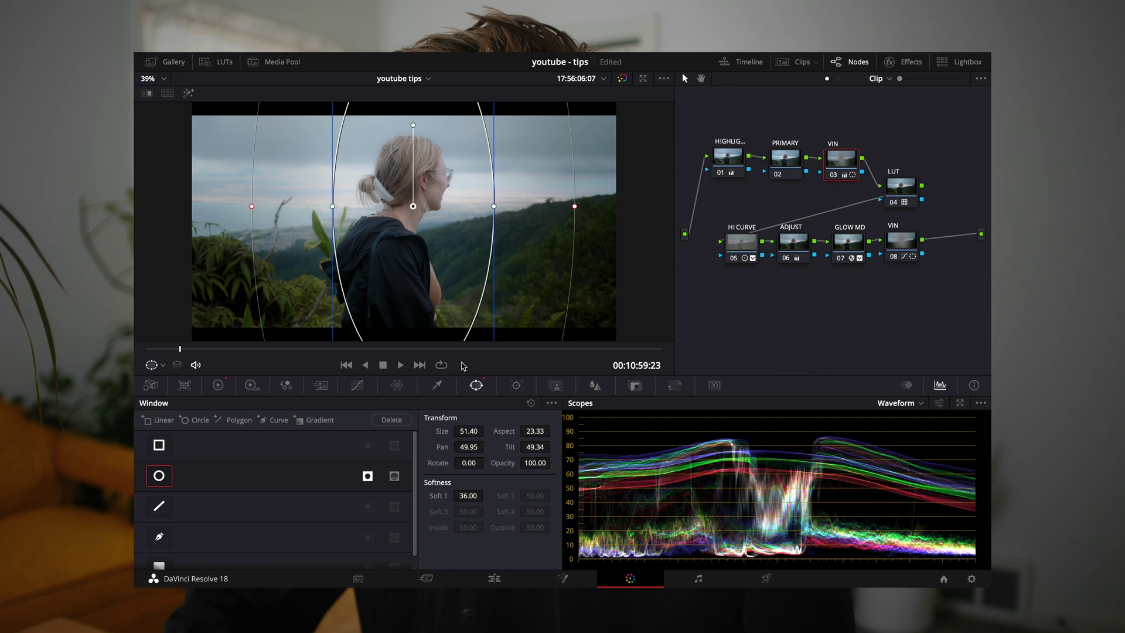
Set the gain of VIN node 03 to about 0.94, and compare the image with the node off and on.
left_click(218, 385)
left_click_drag(414, 535, 448, 534)
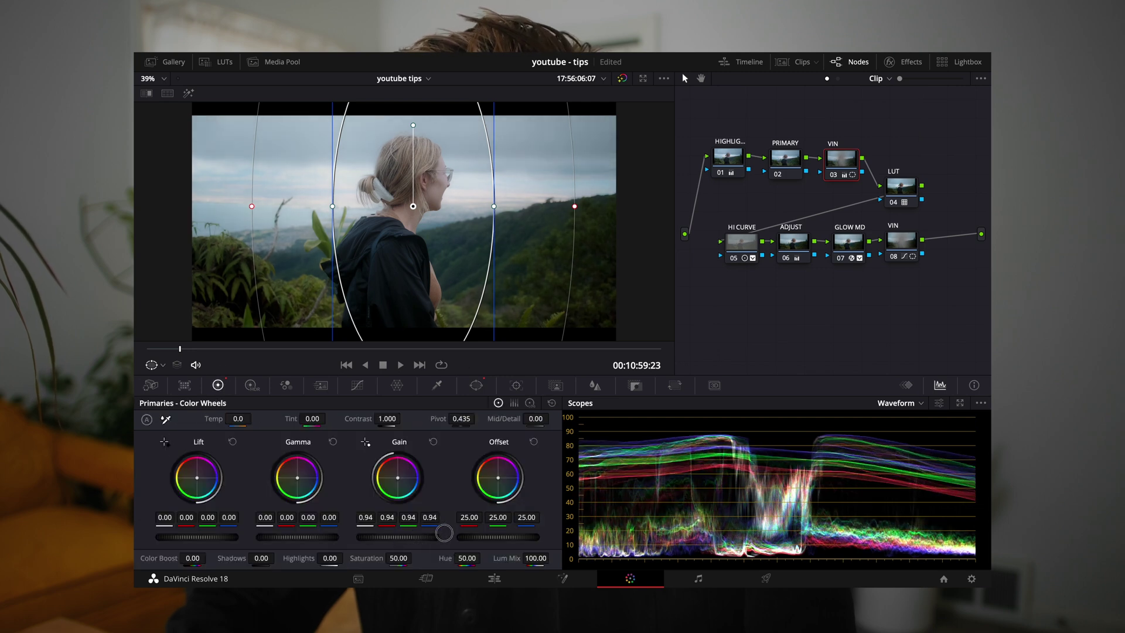
left_click(779, 167)
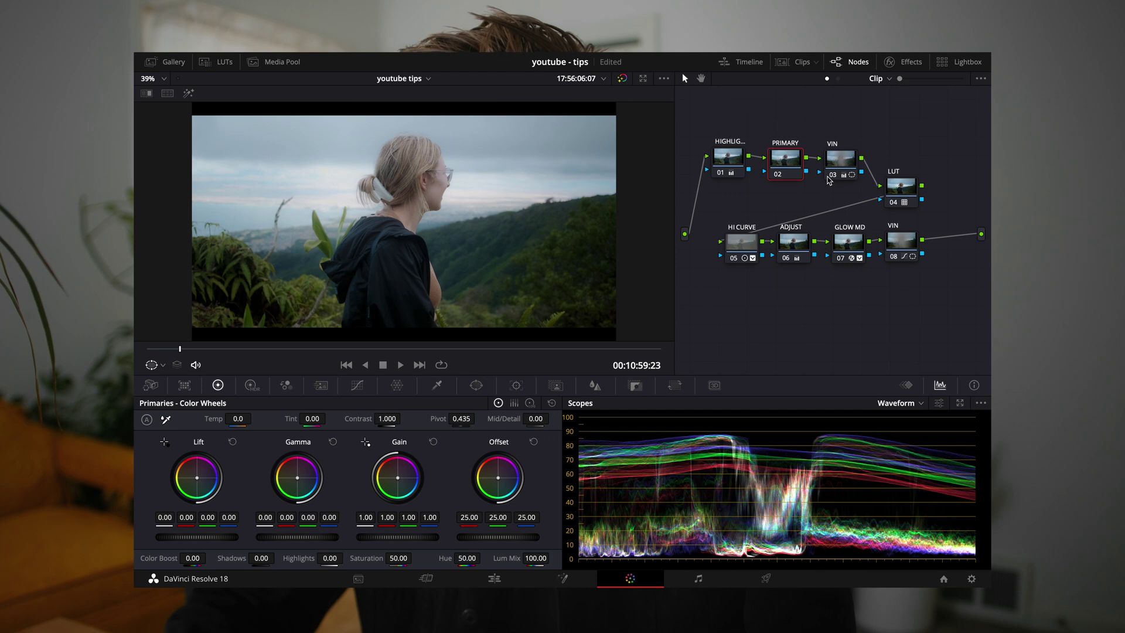
left_click(831, 176)
left_click(831, 176)
left_click(831, 176)
left_click(831, 176)
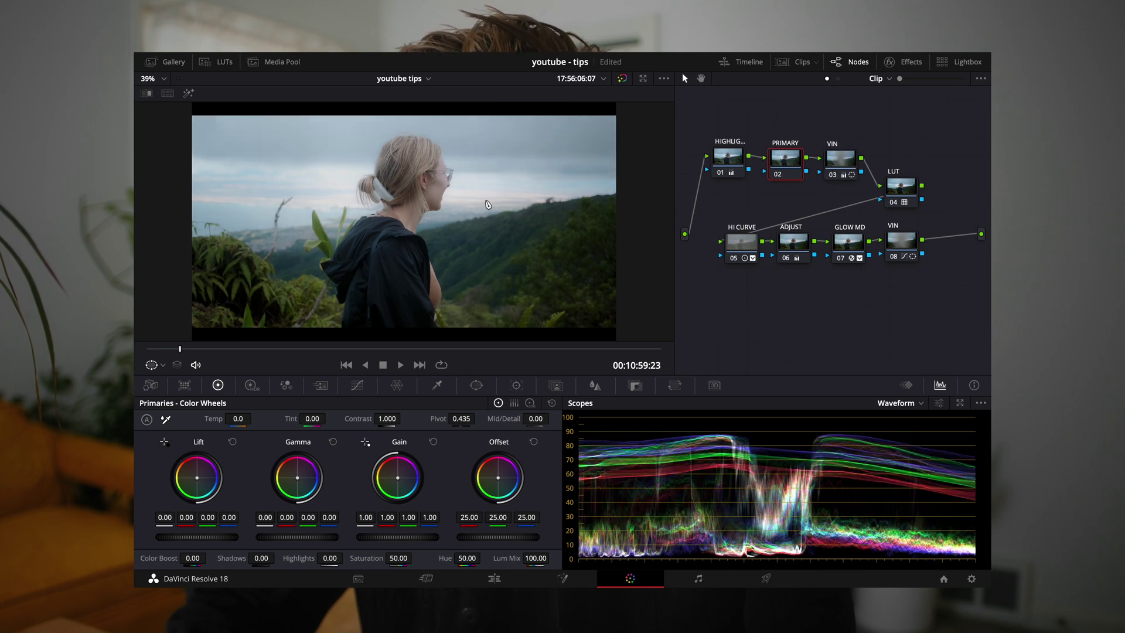
Save the circular window of VIN node 03 as a Power Windows preset named Darken Edges.
left_click(832, 166)
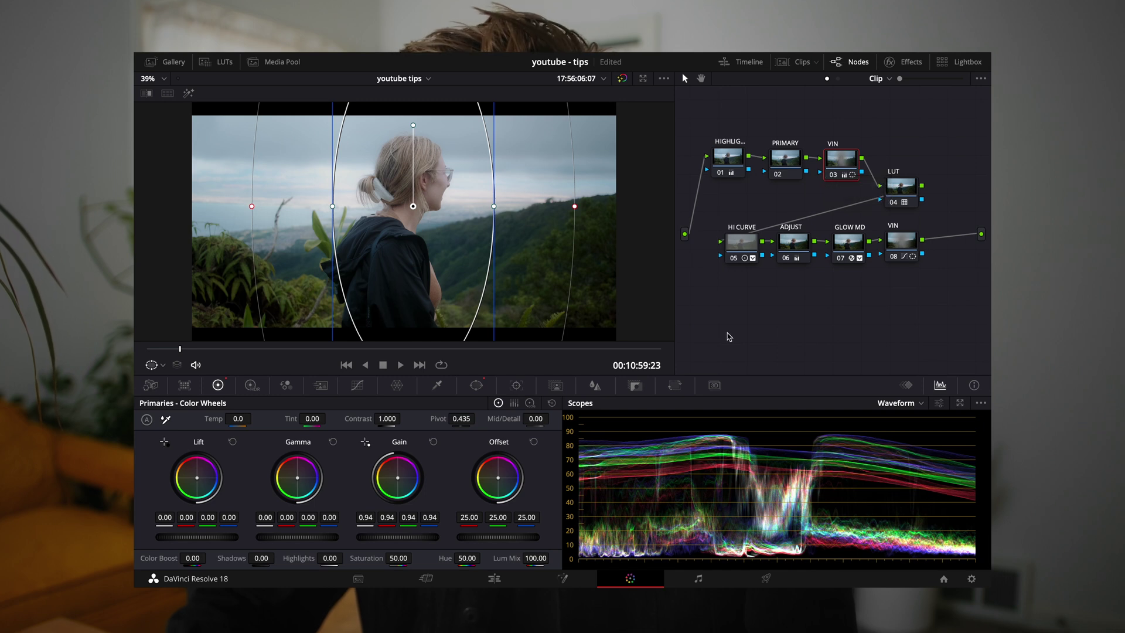
left_click(475, 386)
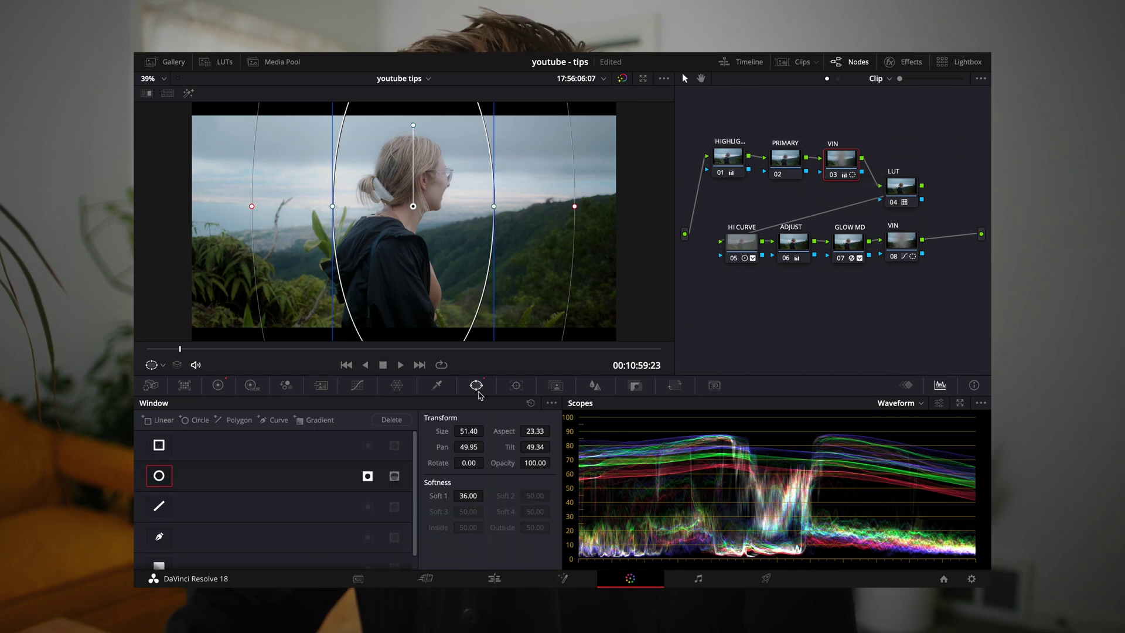
left_click(551, 404)
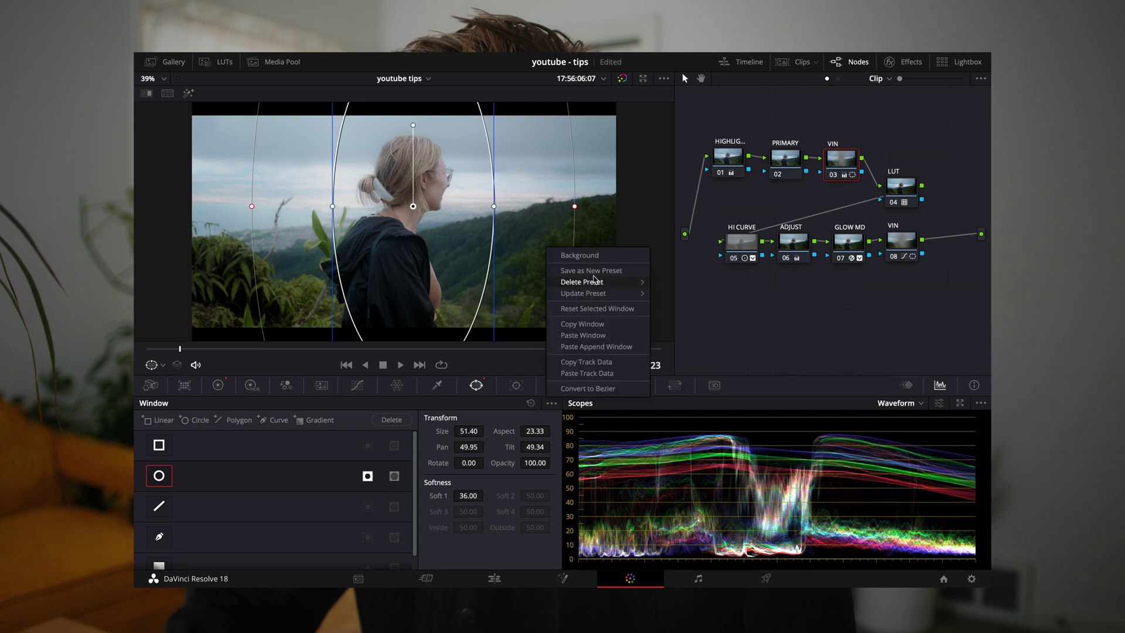
left_click(585, 273)
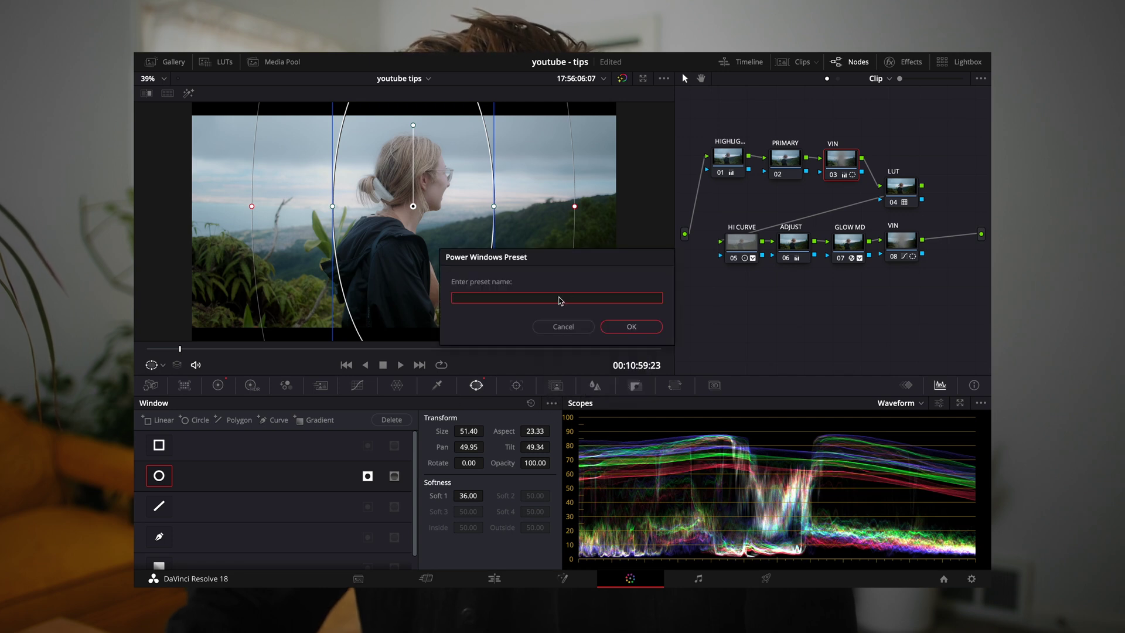
type("Darken ")
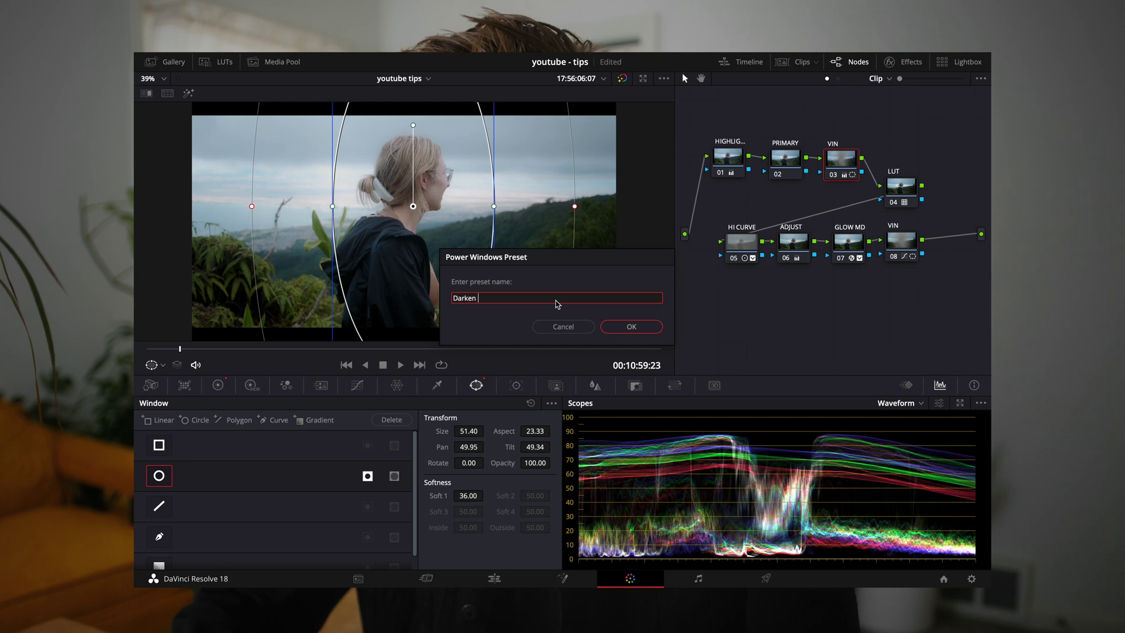
type("Edges")
key("Return")
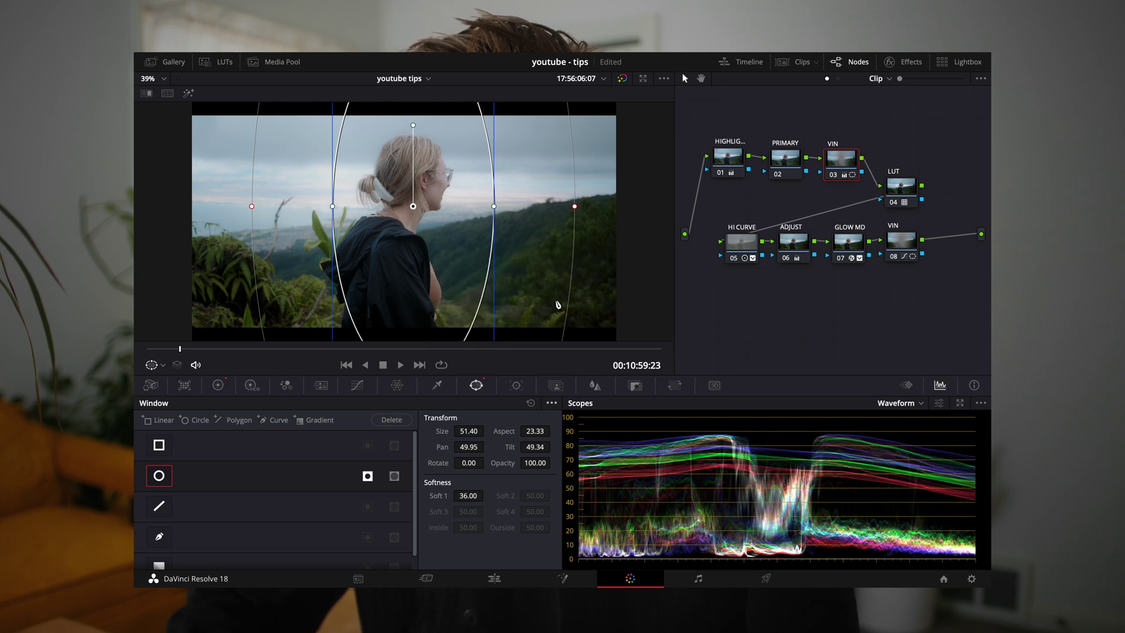
Go to the next clip, the leafy plant, and add a serial node between its PRIMARY and LUT nodes.
key("Down")
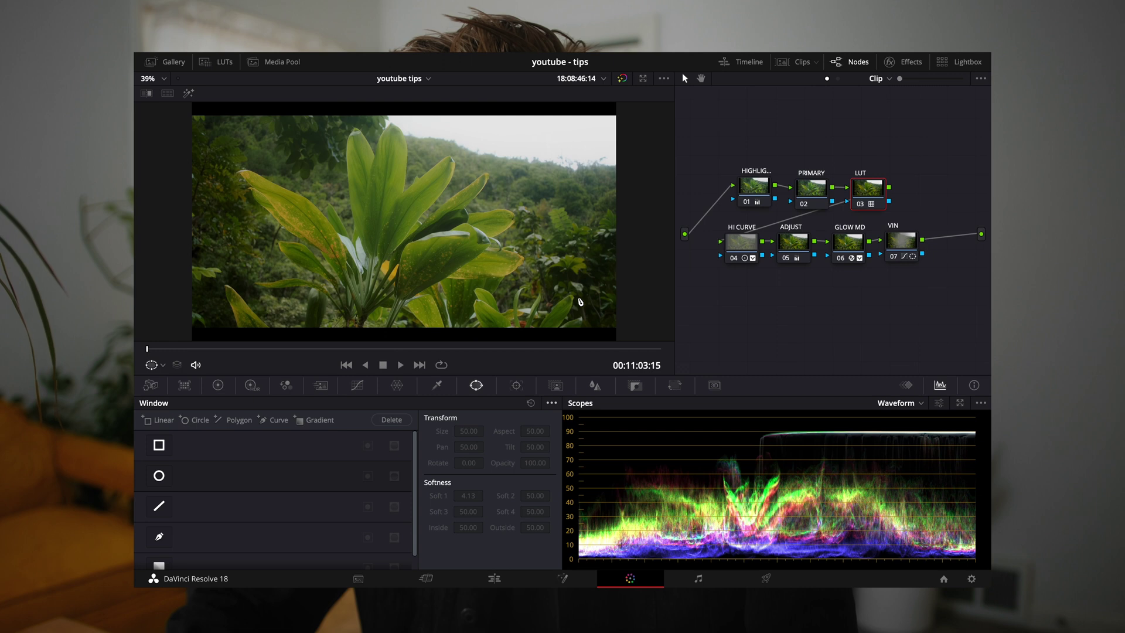
right_click(807, 196)
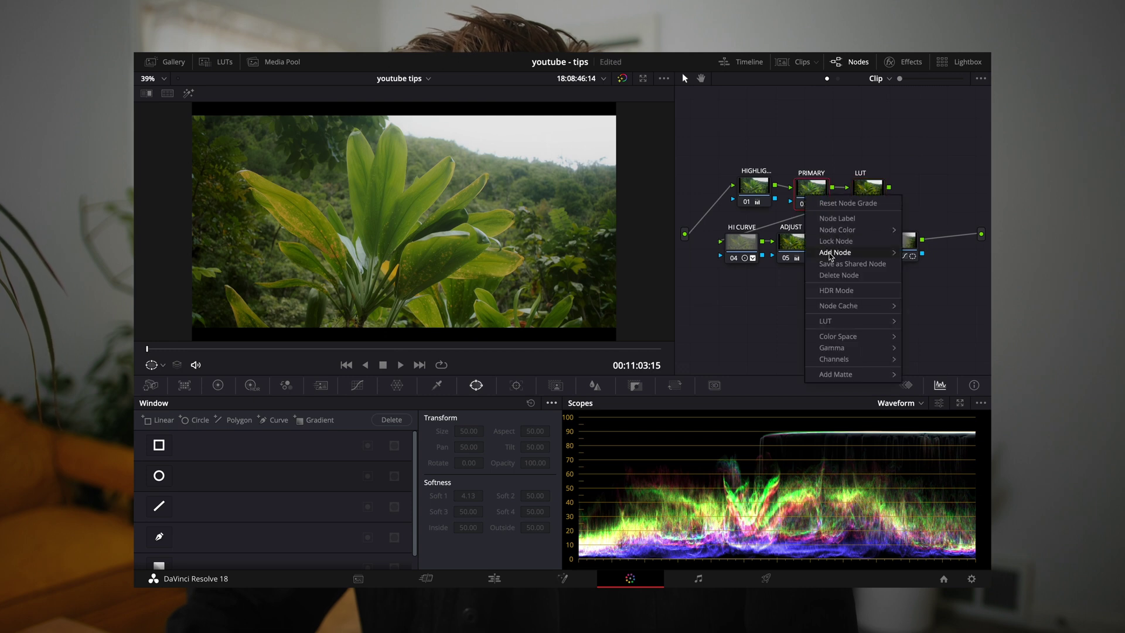
mouse_move(829, 253)
left_click(911, 253)
left_click_drag(748, 141, 801, 196)
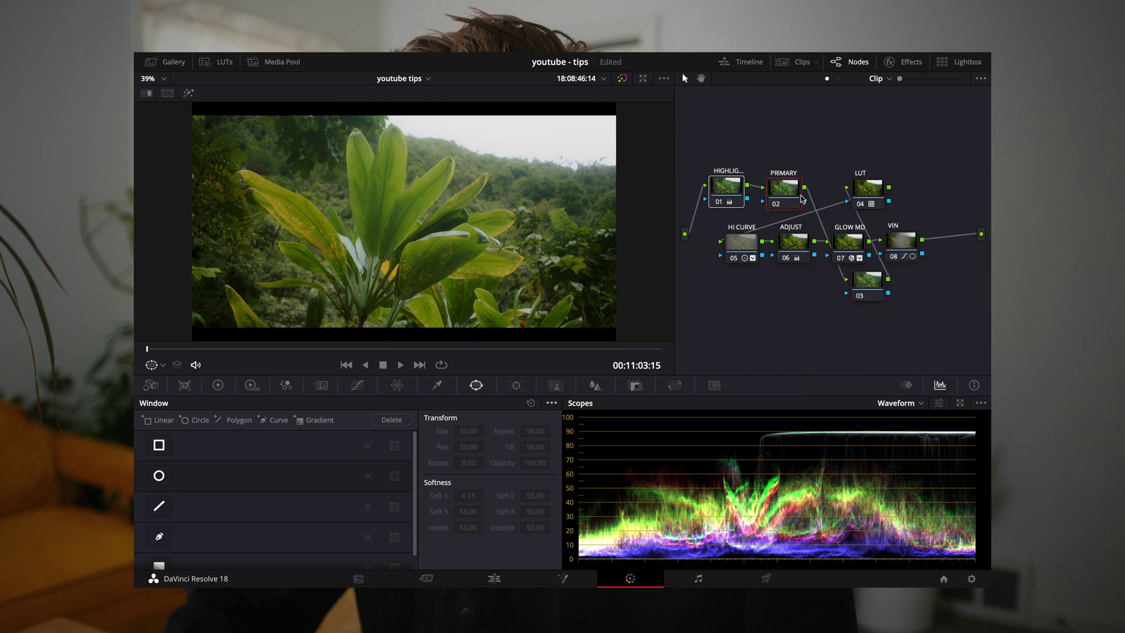
left_click_drag(866, 281, 836, 189)
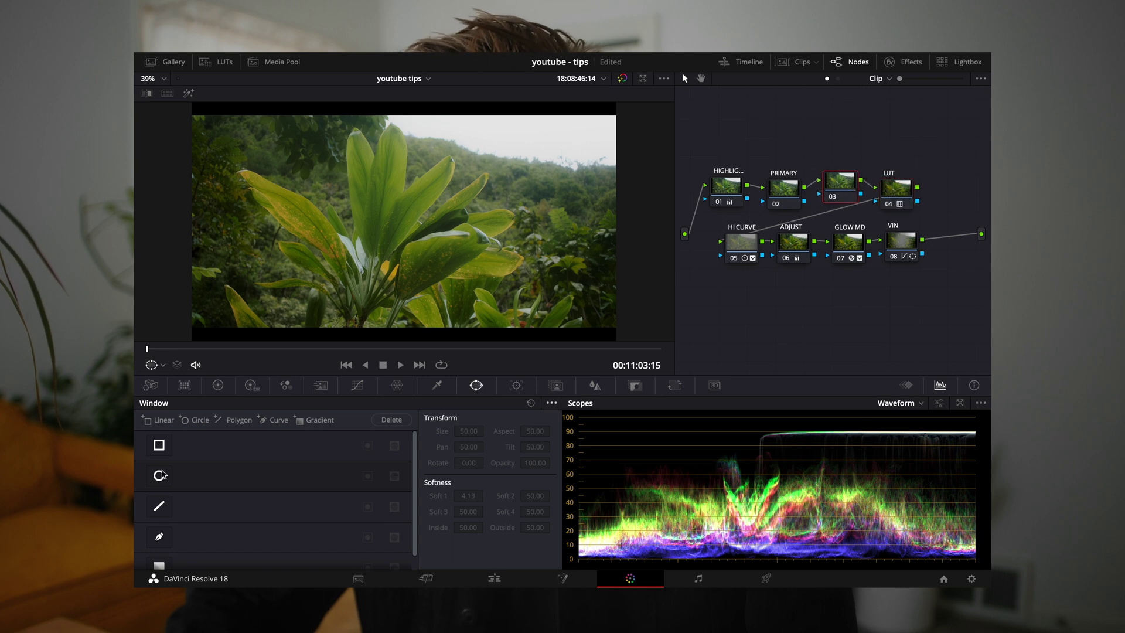
Apply the Darken Edges window preset to the new node on the plant clip, and lower its gain to about 0.86.
left_click(552, 403)
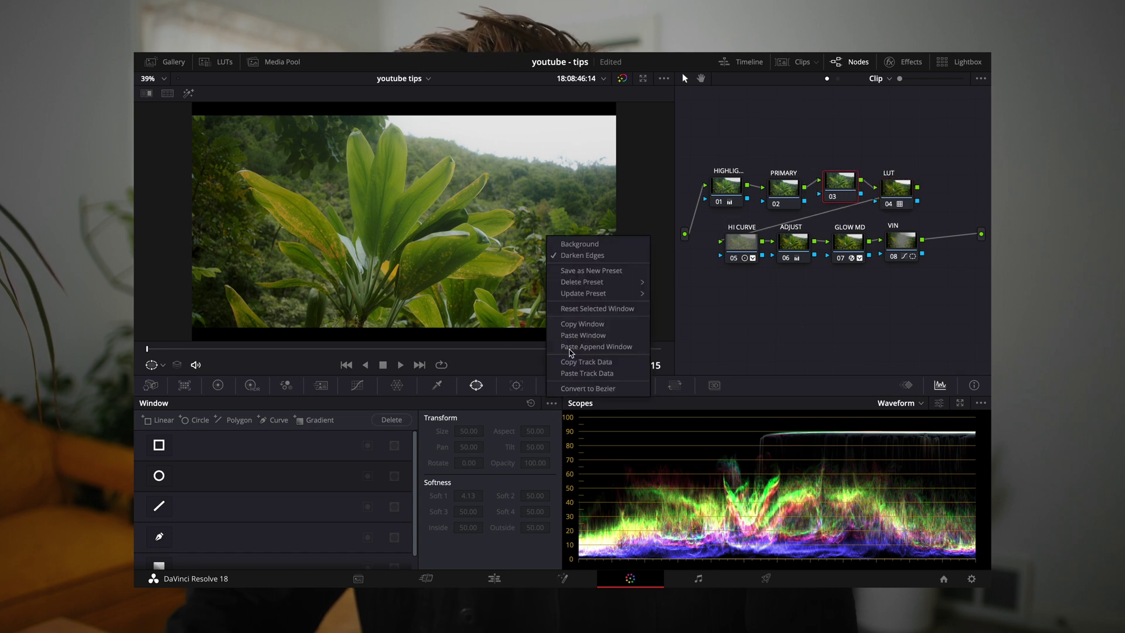
left_click(582, 255)
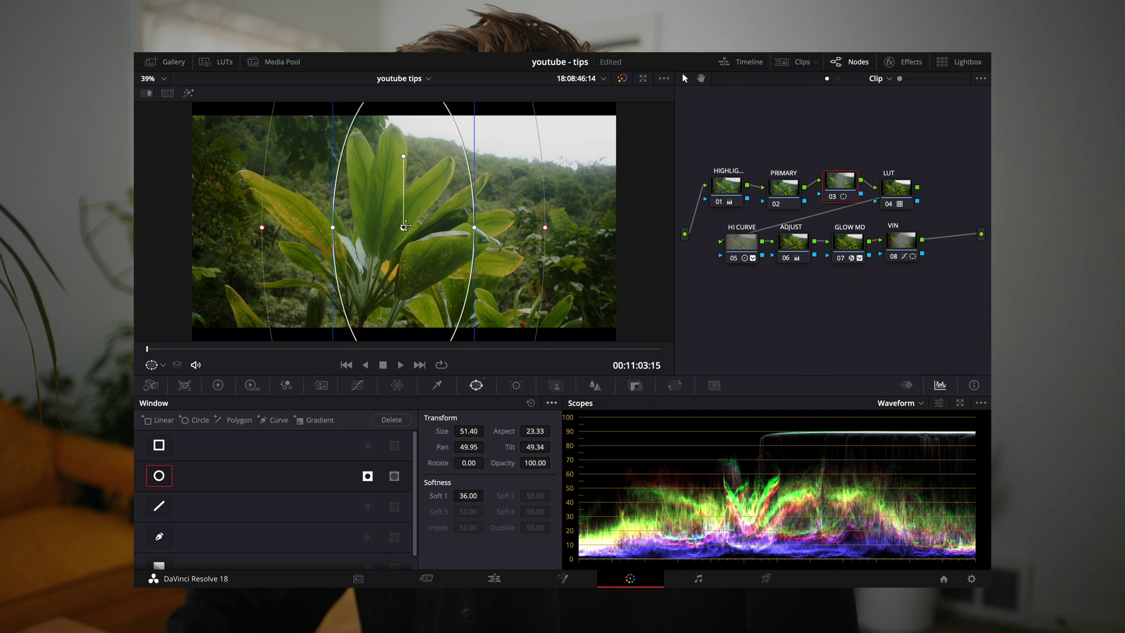
left_click(218, 385)
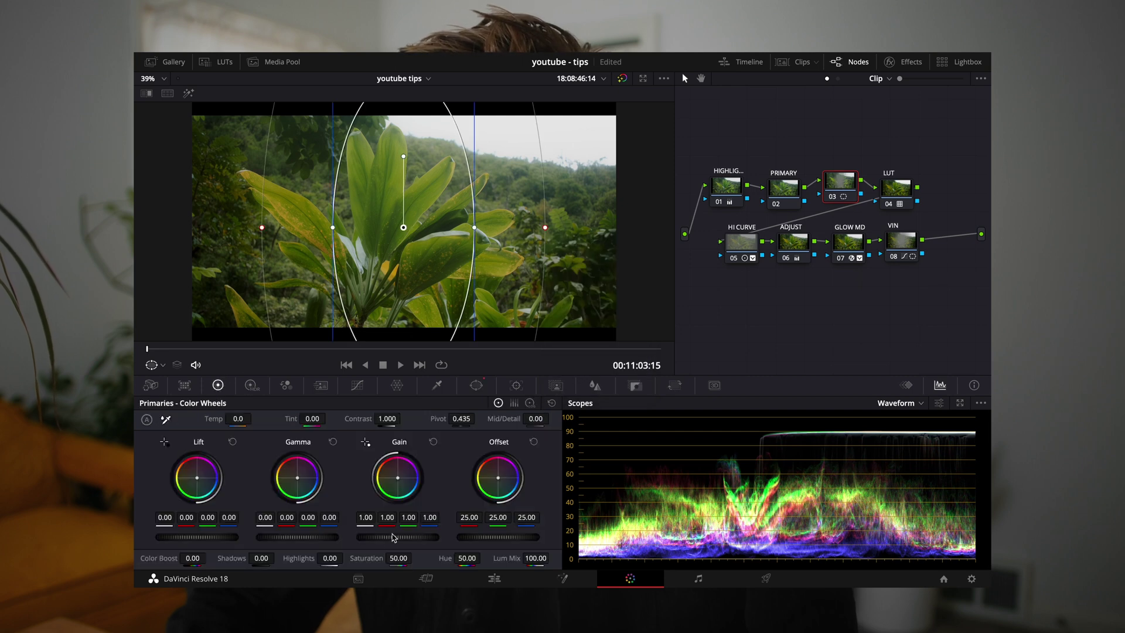
left_click_drag(394, 537, 434, 540)
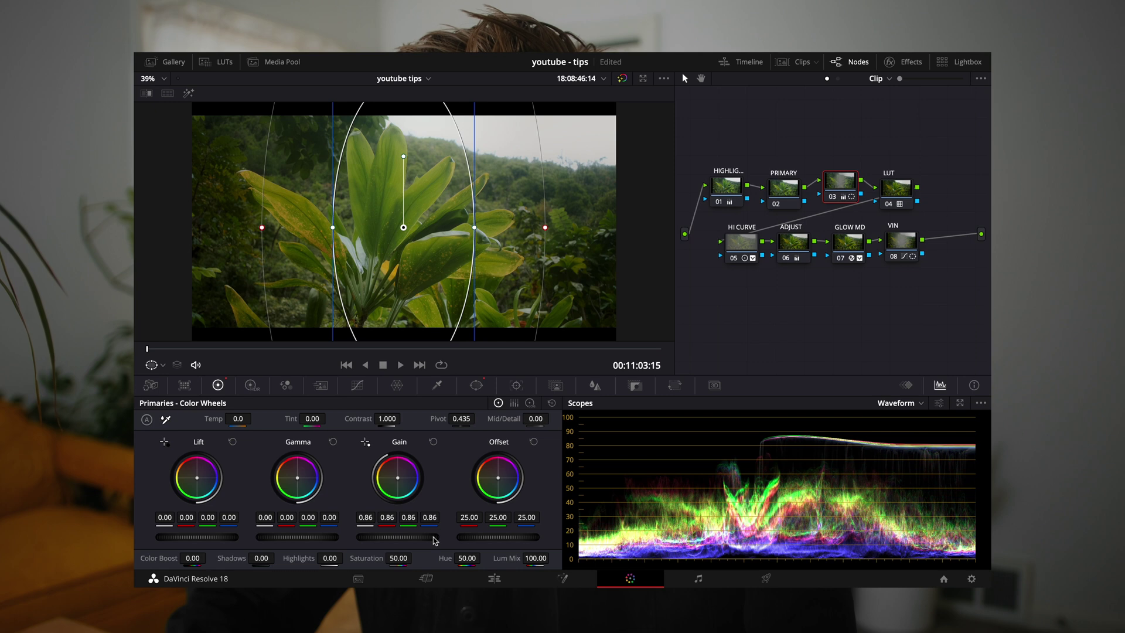
Compare the plant clip with node 03 off and on, and leave the node enabled and selected.
left_click(727, 187)
left_click(833, 197)
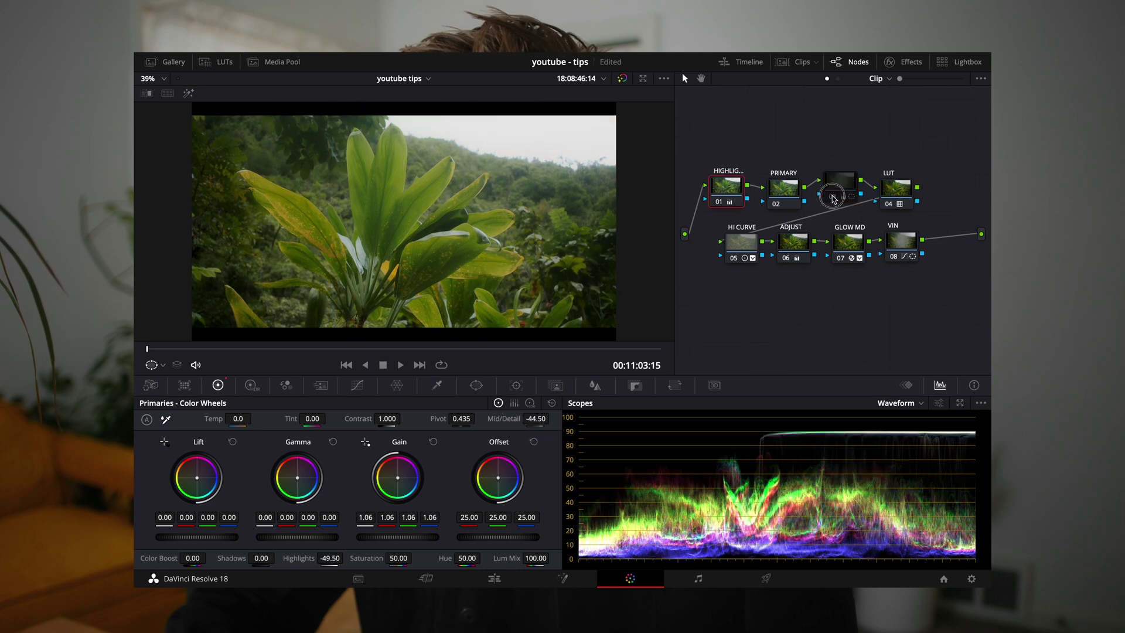
left_click(833, 197)
left_click(842, 185)
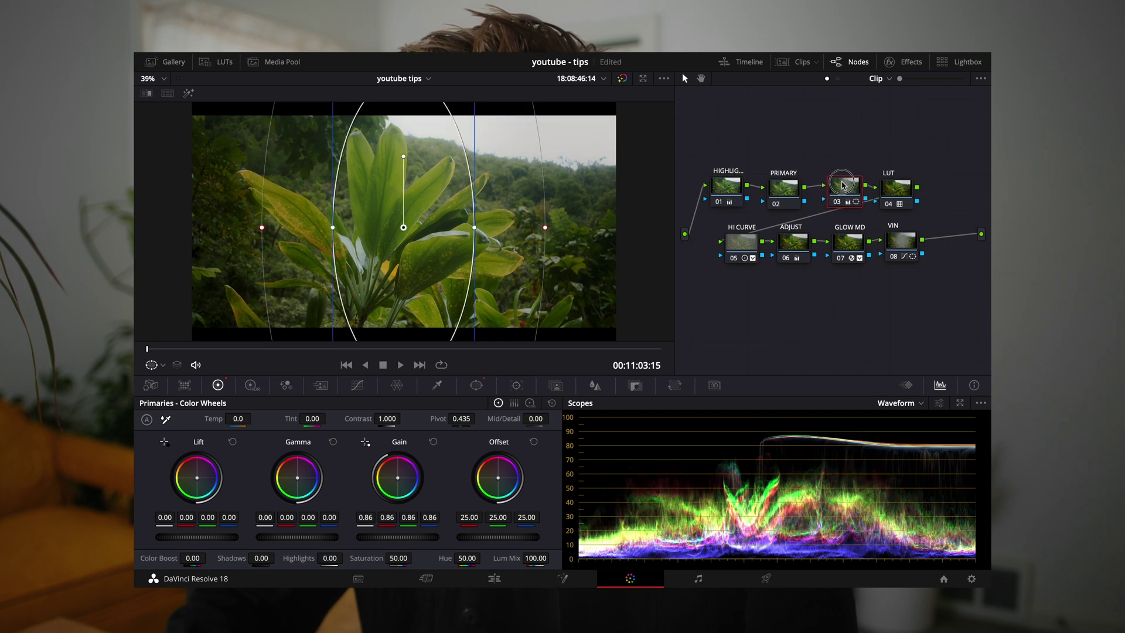
left_click_drag(842, 186, 838, 182)
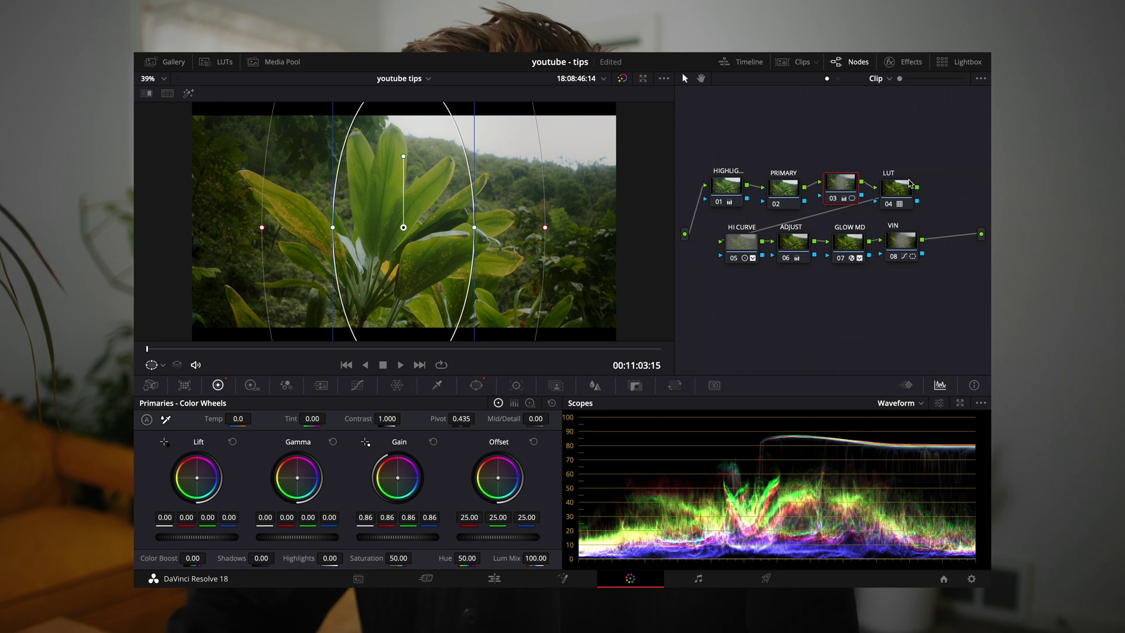
On the bamboo path clip, lower the LUT node's key output gain to about 0.845.
left_click(904, 185)
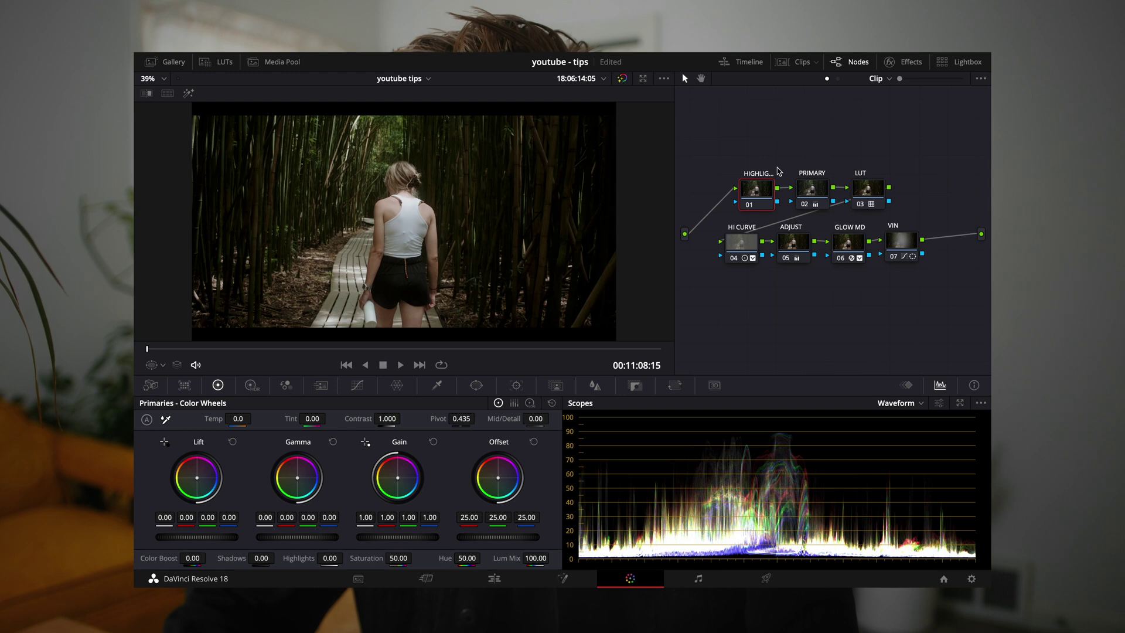
left_click(870, 191)
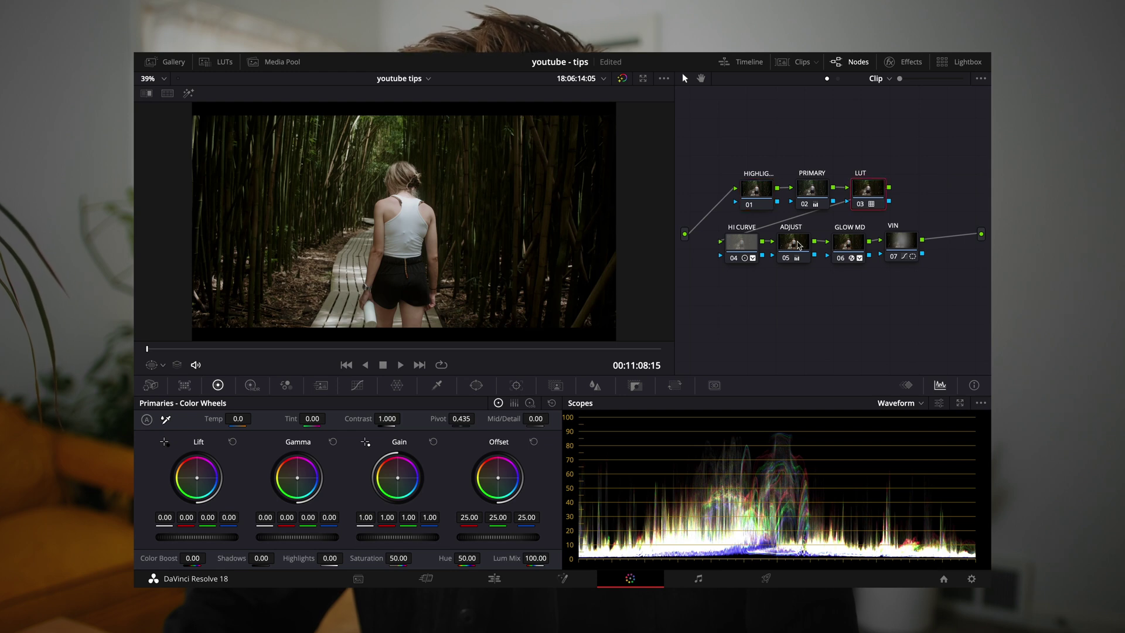
left_click(641, 388)
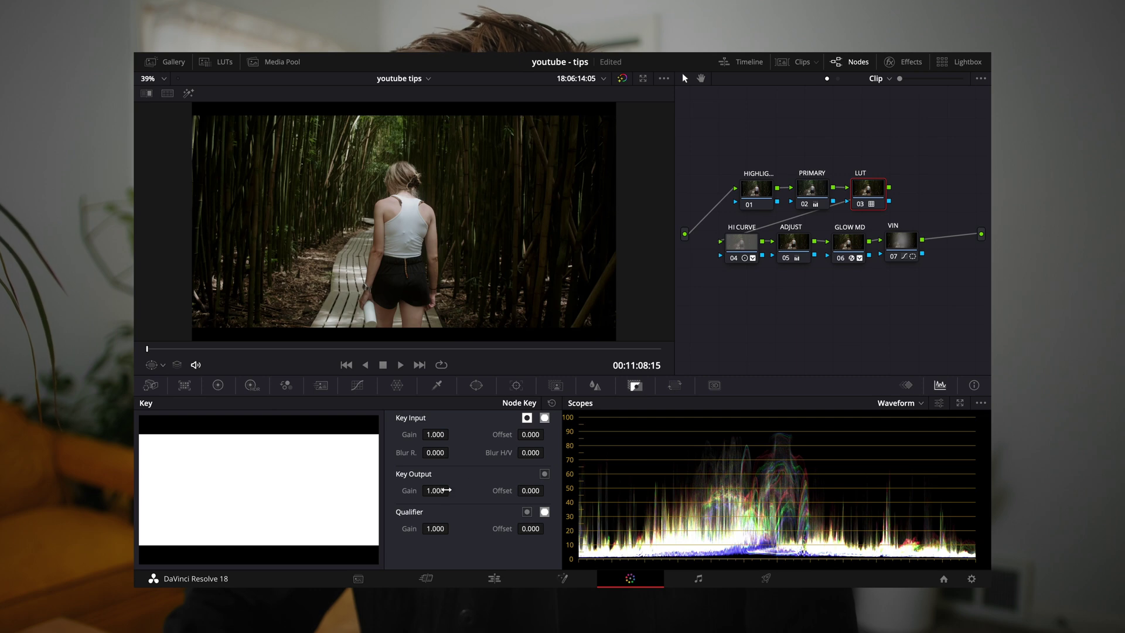
left_click_drag(431, 490, 514, 498)
double_click(432, 489)
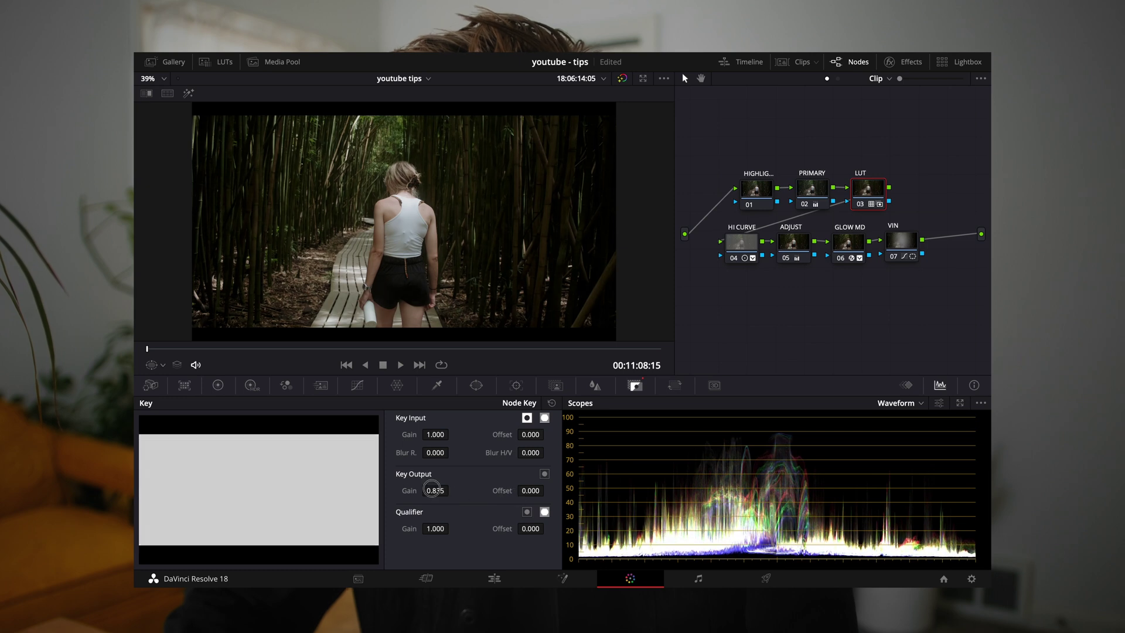
left_click_drag(437, 492, 348, 485)
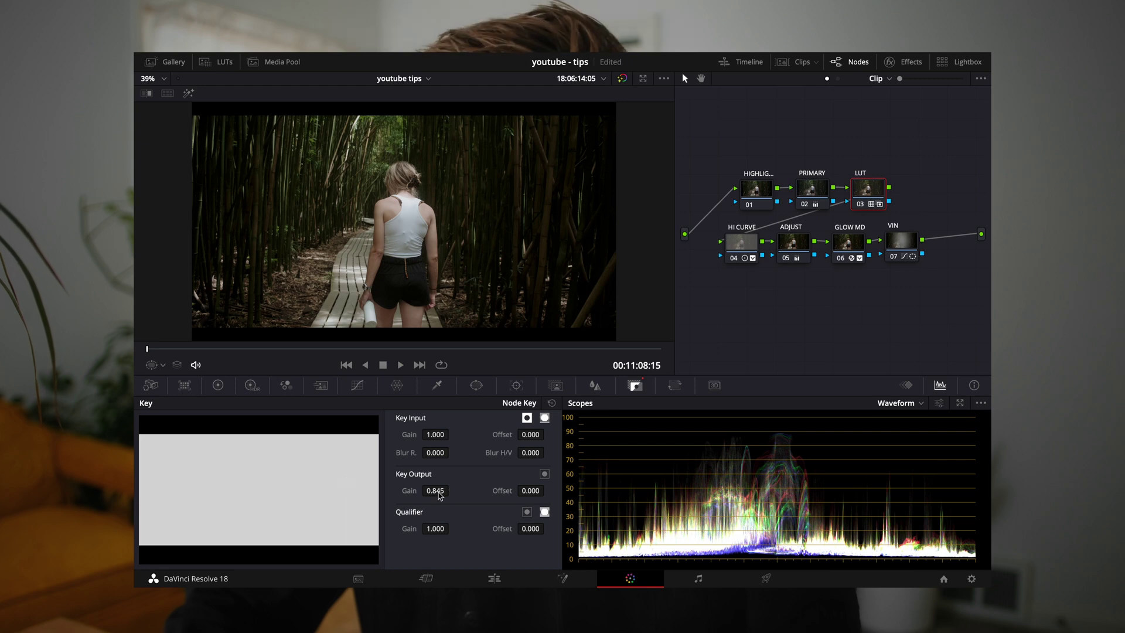
Set the midtone detail of the bamboo clip's GLOW MD node to -100.
right_click(844, 245)
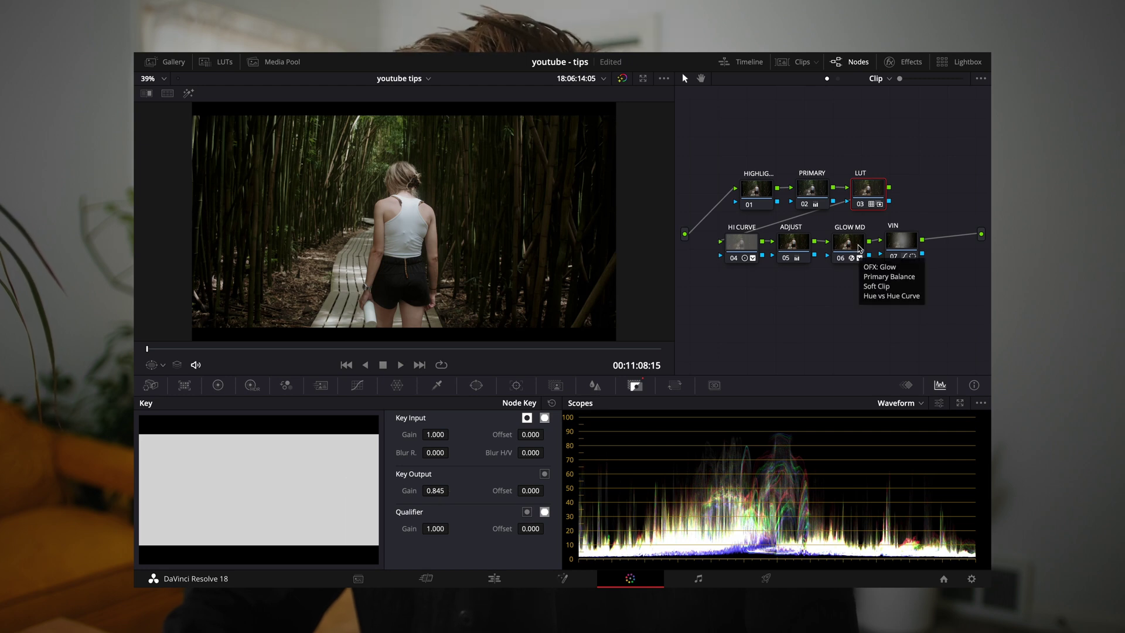
left_click(844, 246)
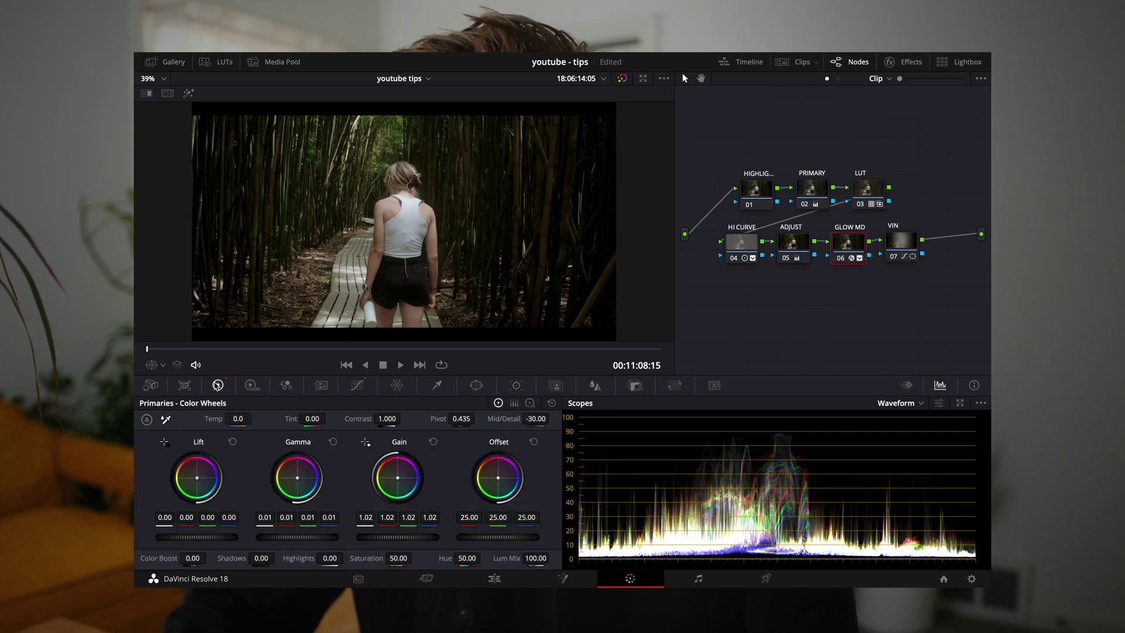
left_click(218, 385)
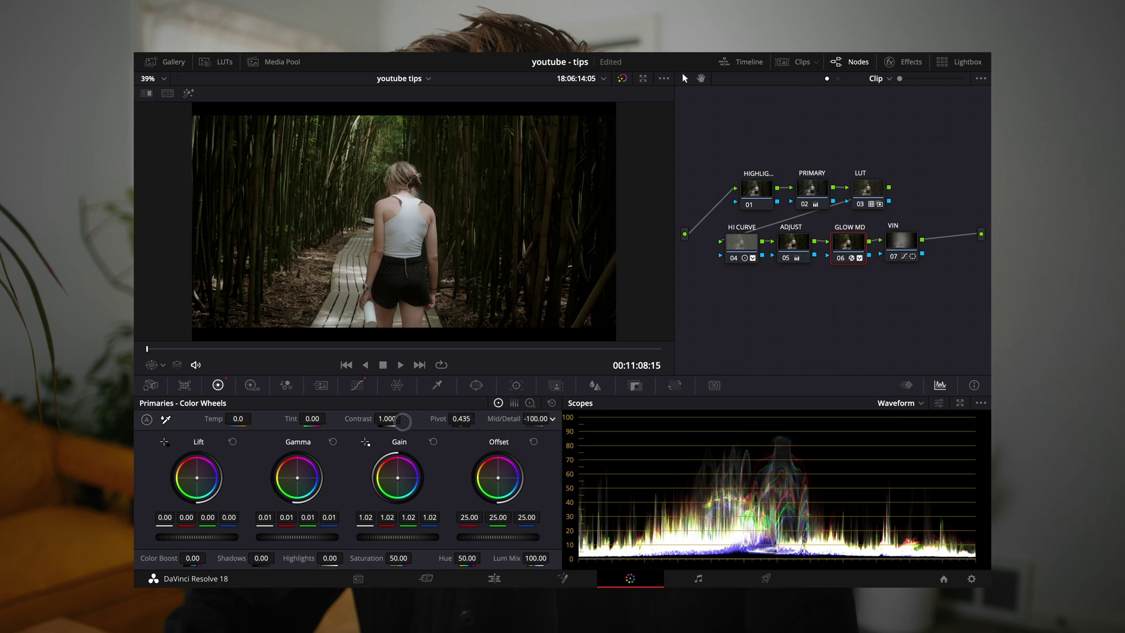
In GLOW MD's Glow settings, set the shine threshold to 0, reset gain, gamma and saturation to their defaults, and raise opacity to about 0.514.
left_click(902, 61)
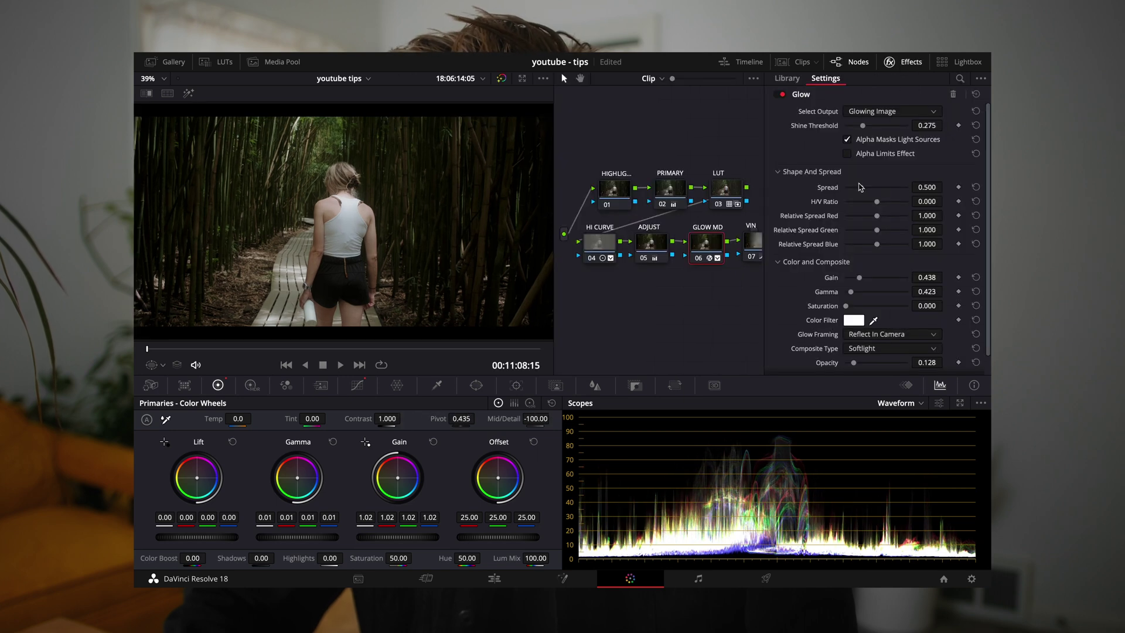
scroll(835, 199, "down", 1)
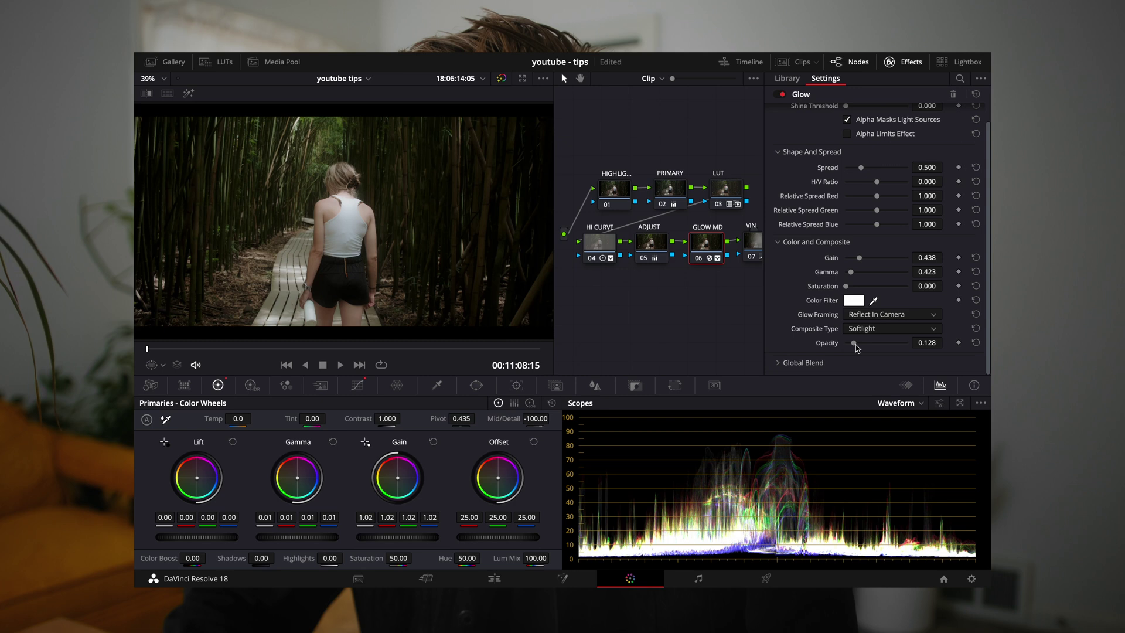
mouse_move(855, 344)
left_mouse_down()
mouse_move(880, 349)
mouse_move(857, 345)
left_mouse_up()
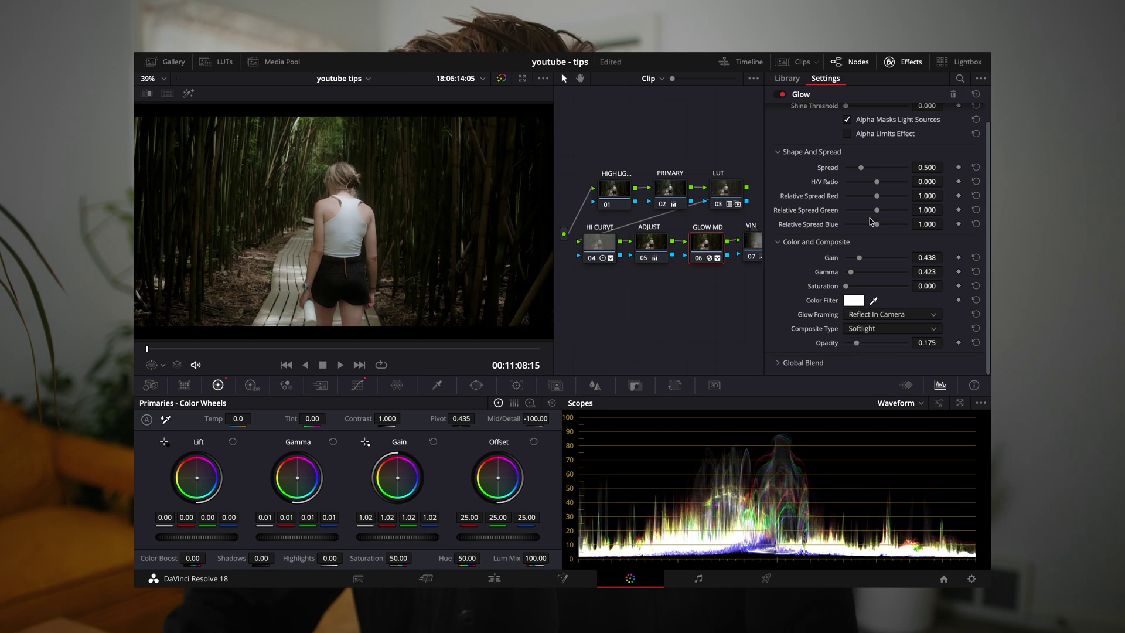
left_click(976, 257)
left_click(975, 272)
left_click(975, 285)
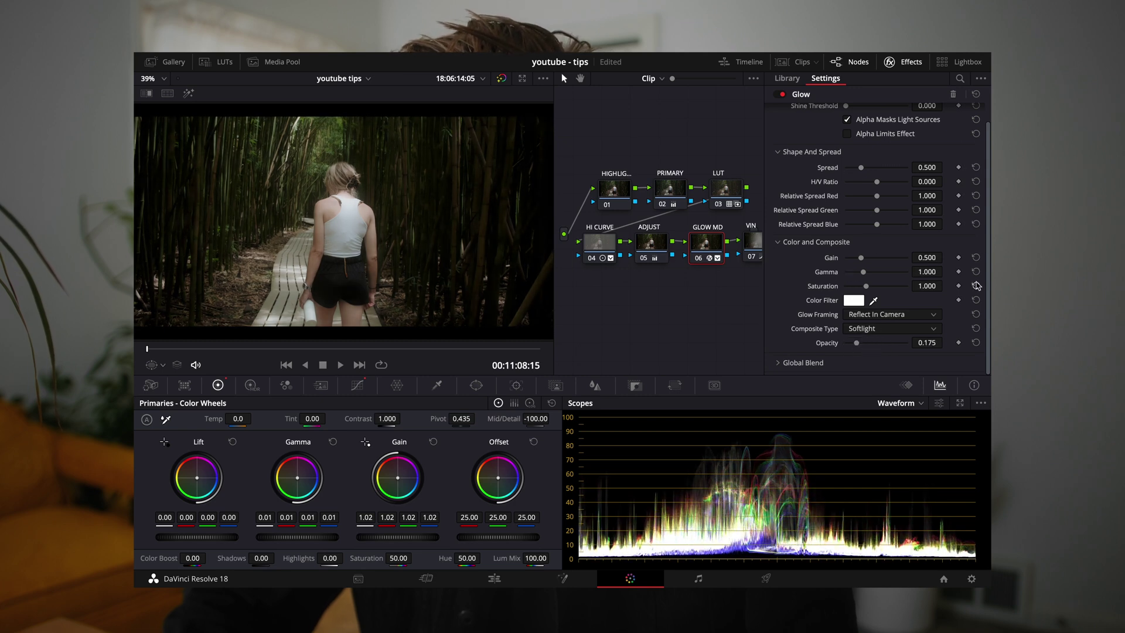
left_click_drag(857, 344, 879, 346)
left_click(903, 61)
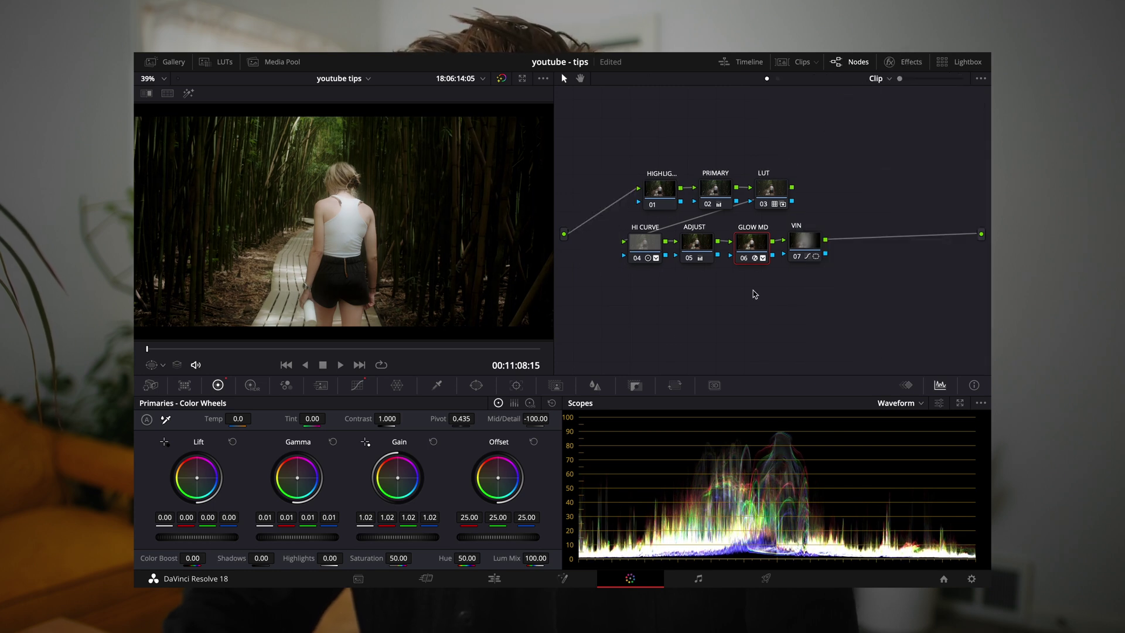
Lower the GLOW MD node's key output gain to about 0.682, and compare the image with the node off and on.
left_click(635, 385)
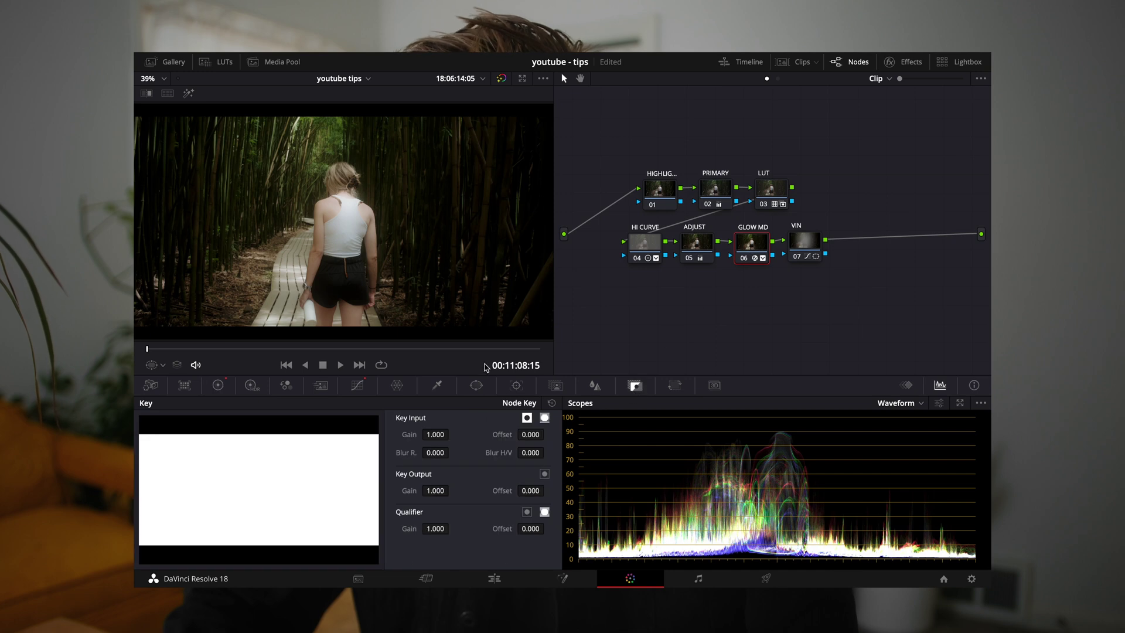
left_click_drag(434, 491, 560, 510)
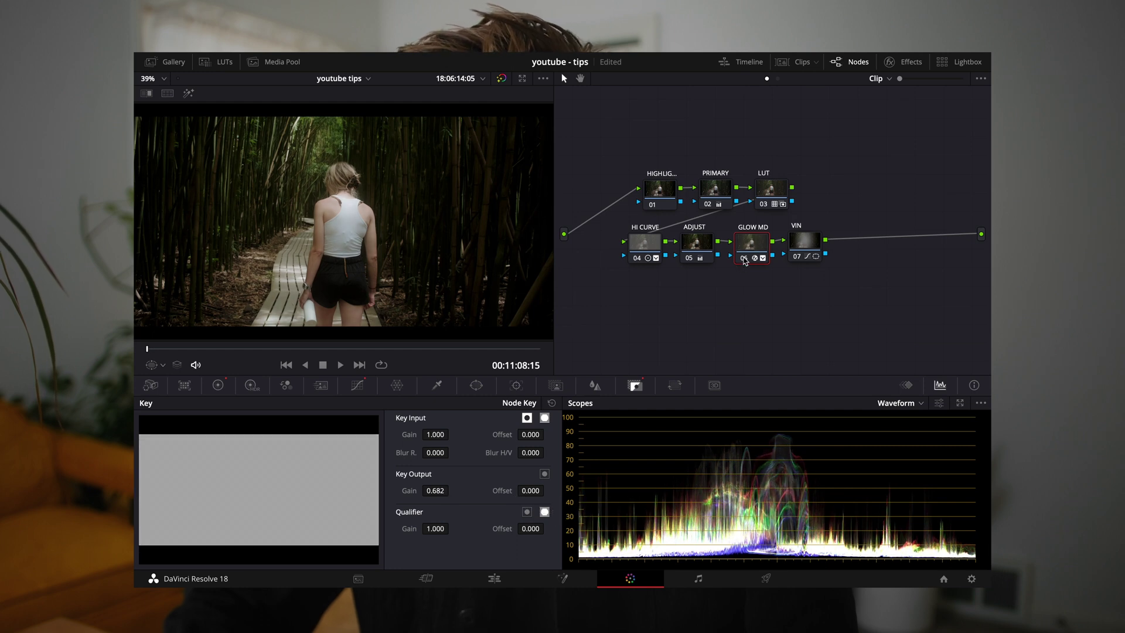
left_click(744, 259)
left_click(744, 258)
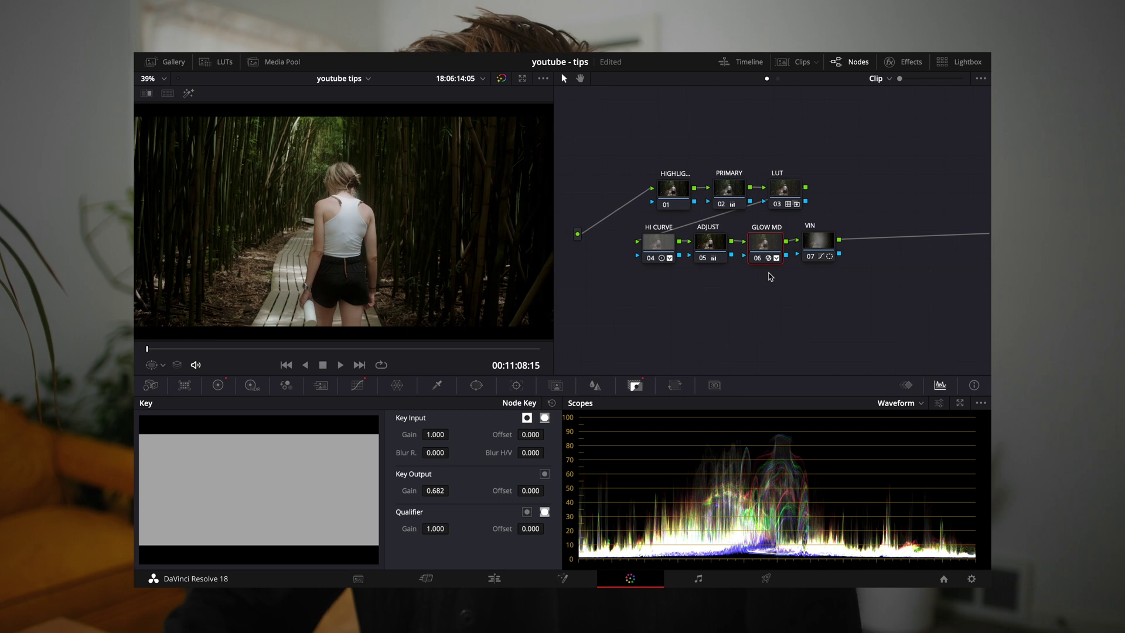
Go to the next clip, show its Glow effect settings, and adjust the GLOW MD node's key output gain.
key("Down")
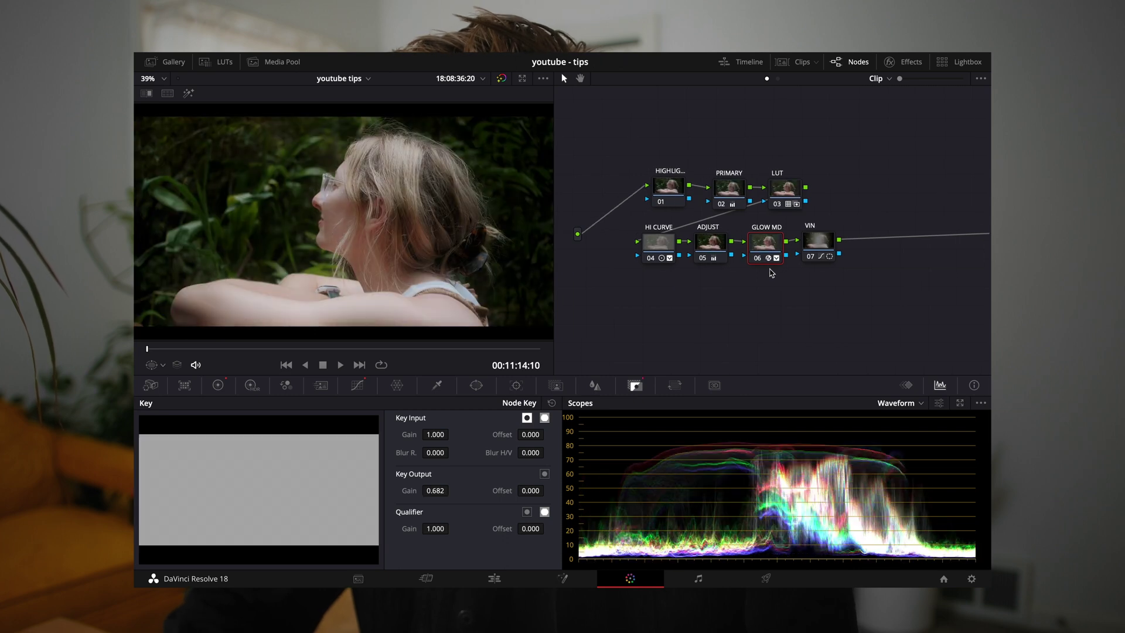
left_click(890, 63)
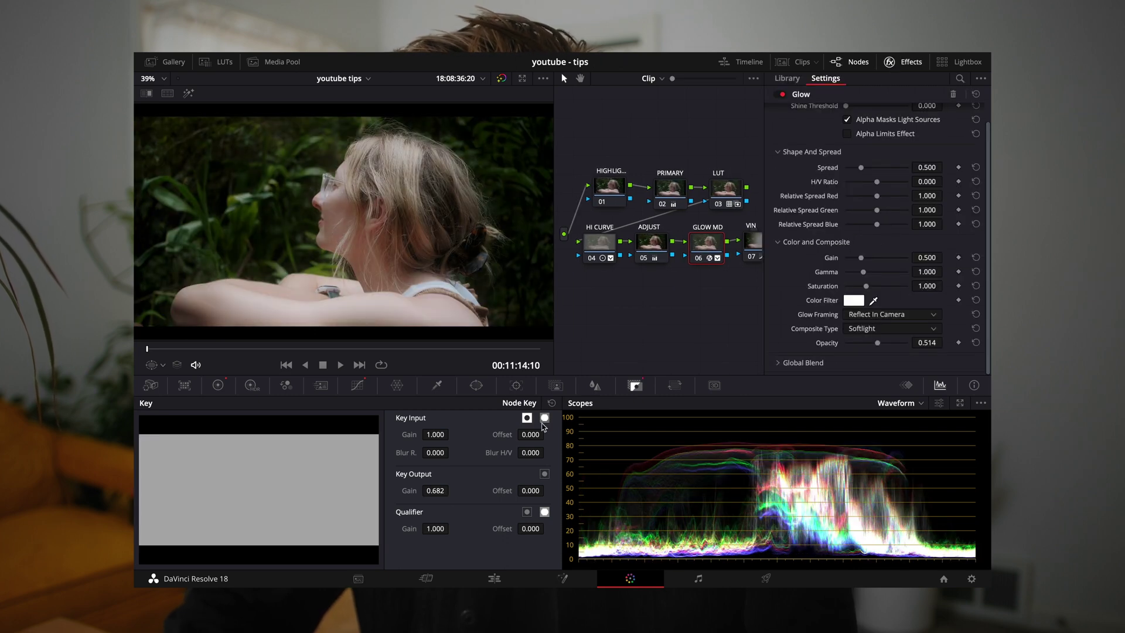
left_click_drag(435, 491, 555, 523)
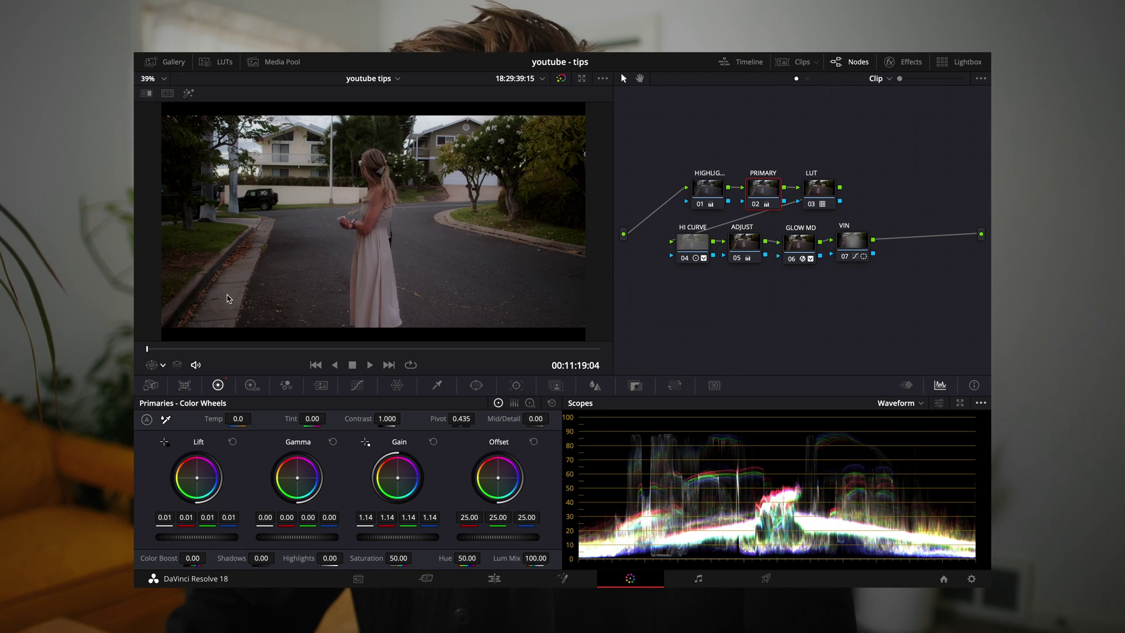
On the street clip, switch the viewer to Qualifier mode with Display Qualifier Focus enabled, and change the scope to Vectorscope.
left_click(158, 365)
left_click(176, 400)
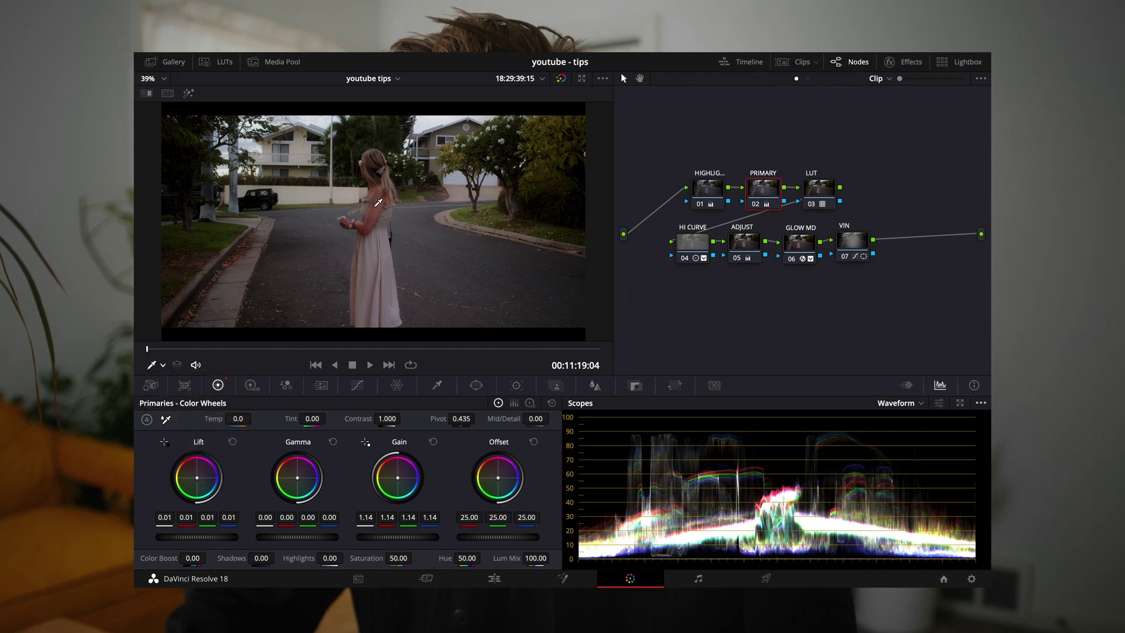
left_click(981, 404)
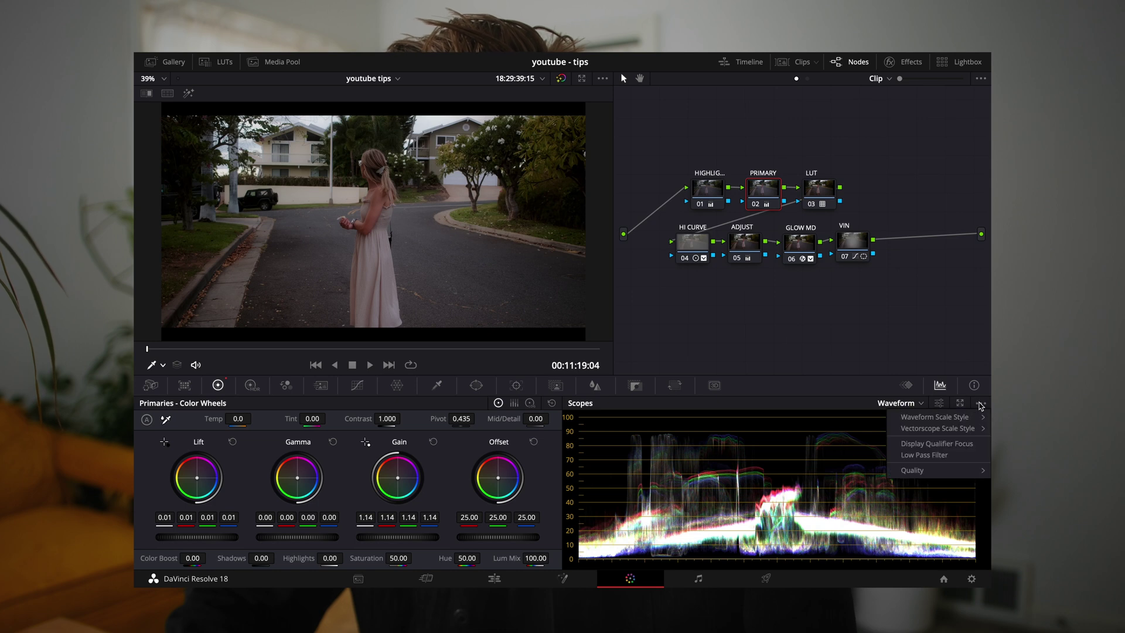
left_click(950, 444)
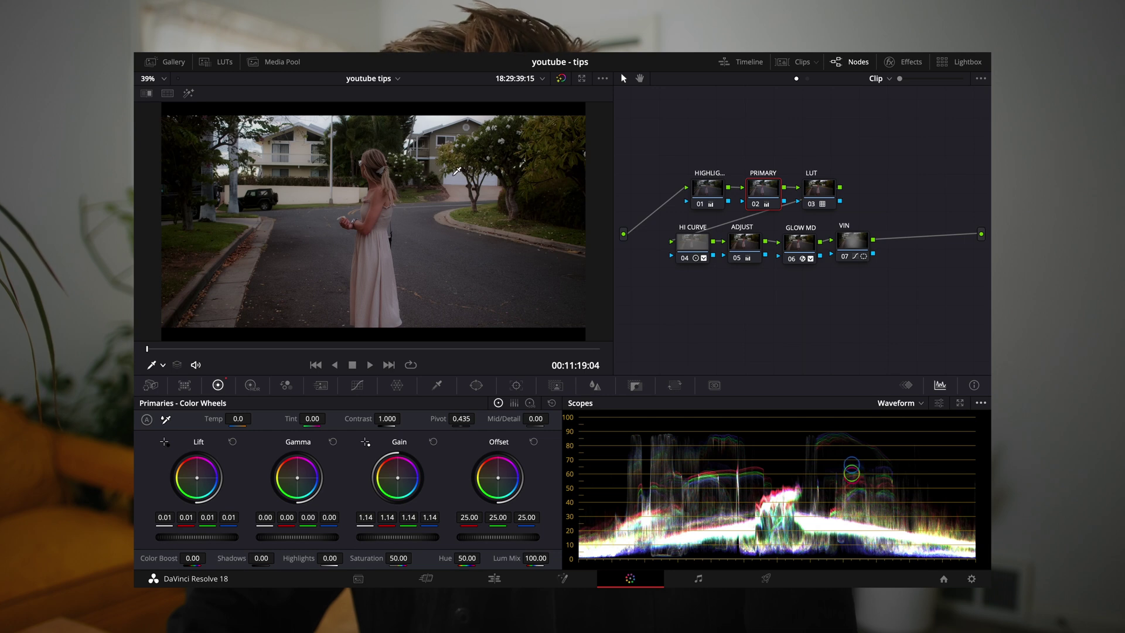
left_click(900, 405)
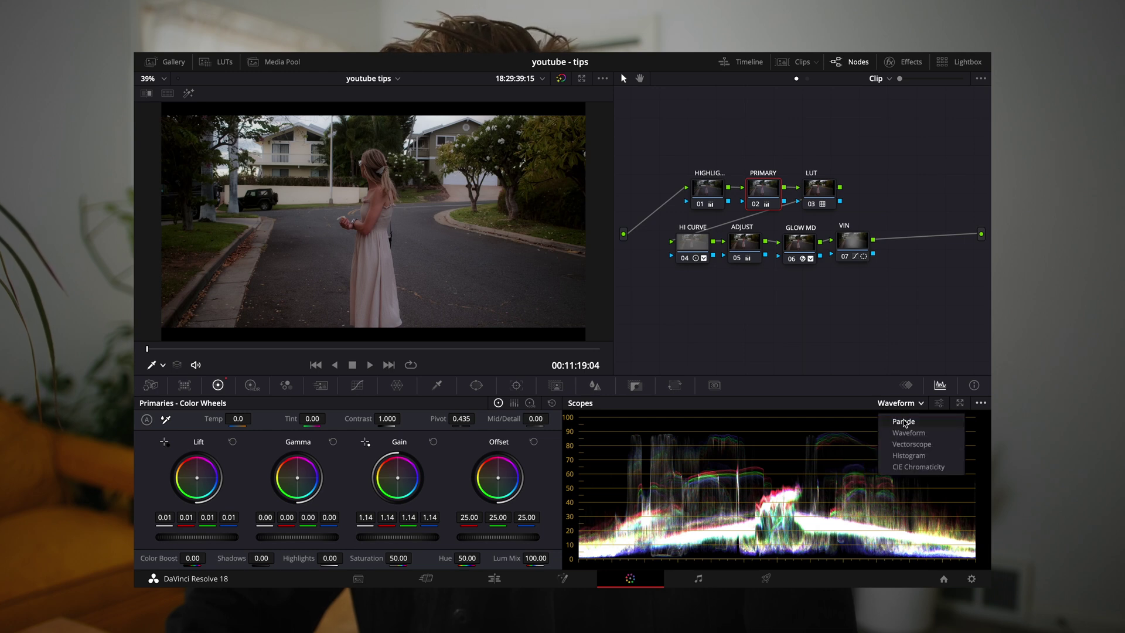
left_click(912, 444)
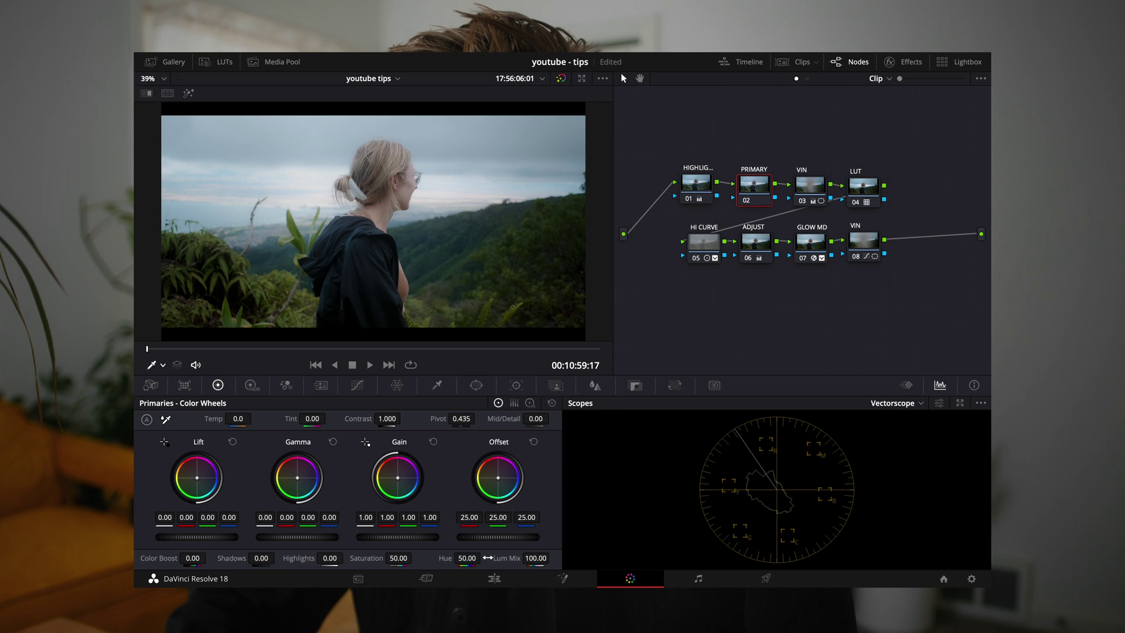
On the Edit page, place 16mm Course.mp4 from the Grain power bin on Video 2 above the first clip, and preview it.
left_click(494, 577)
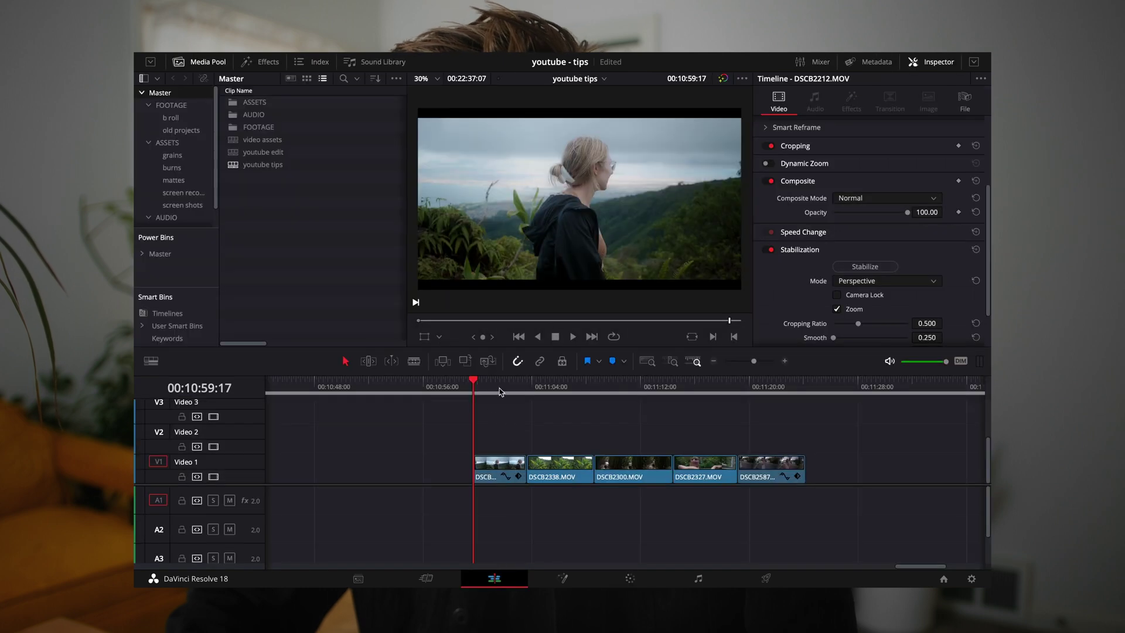
left_click(164, 266)
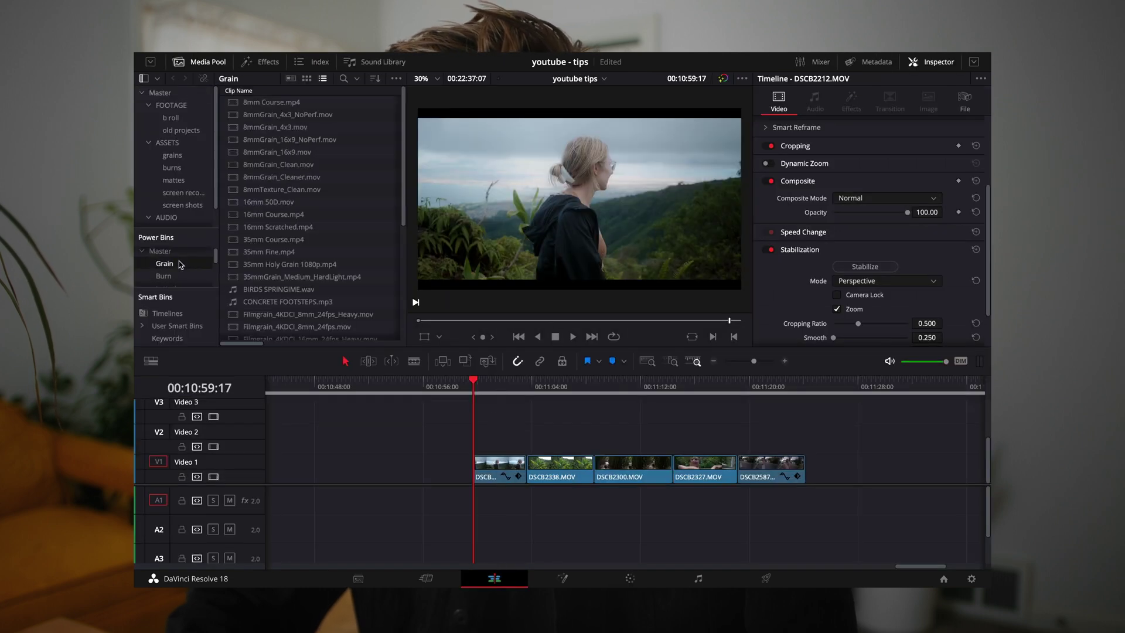
left_click(246, 214)
left_click_drag(554, 300, 493, 446)
key("space")
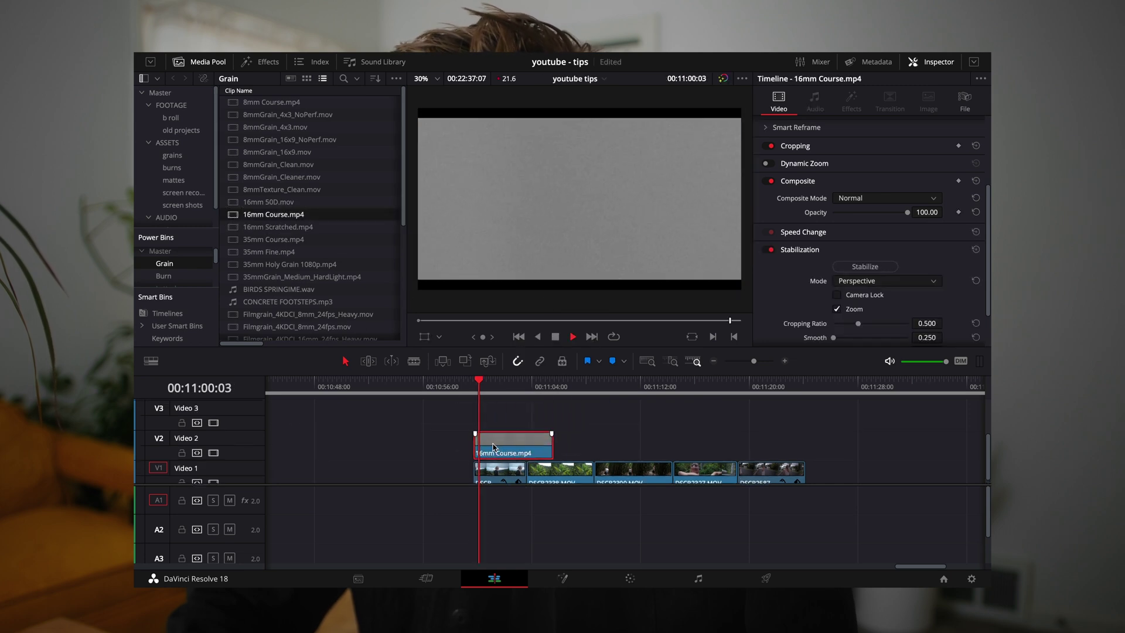
key("space")
Set the 16mm Course.mp4 clip's composite mode to Overlay, and play the result from the start of the clip.
left_click(859, 199)
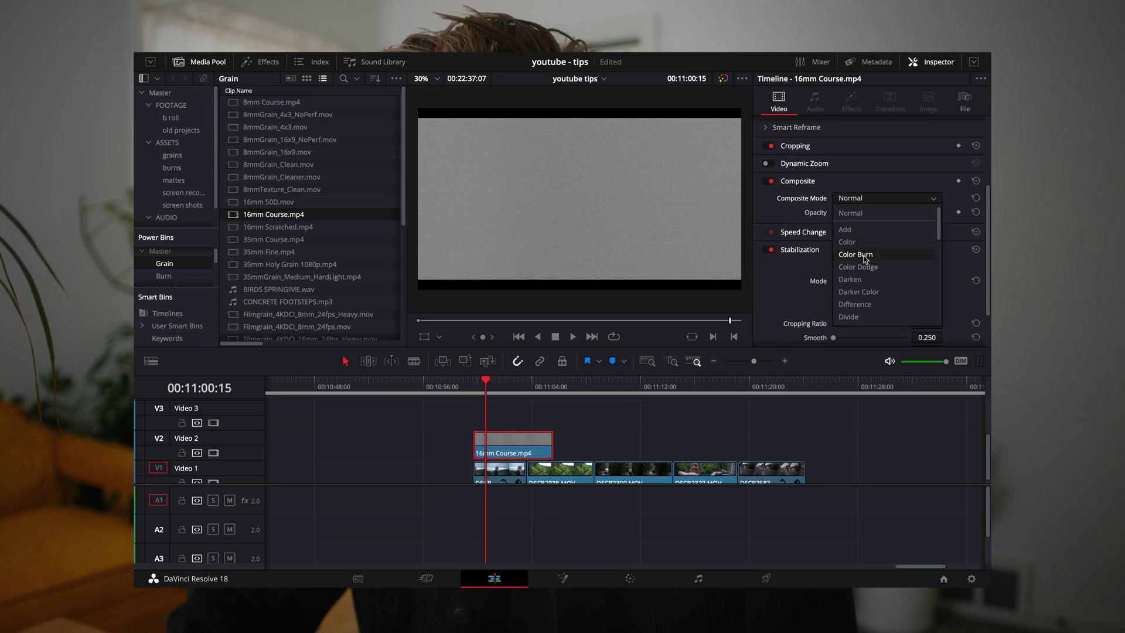
scroll(865, 260, "down", 3)
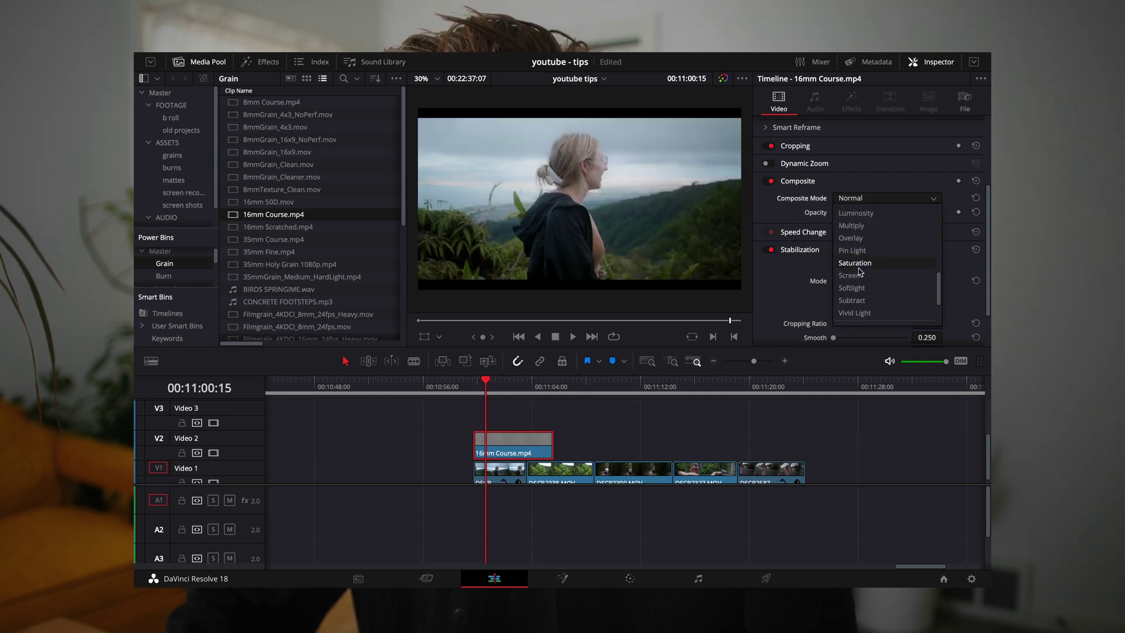
left_click(859, 239)
left_click_drag(486, 388, 471, 387)
key("space")
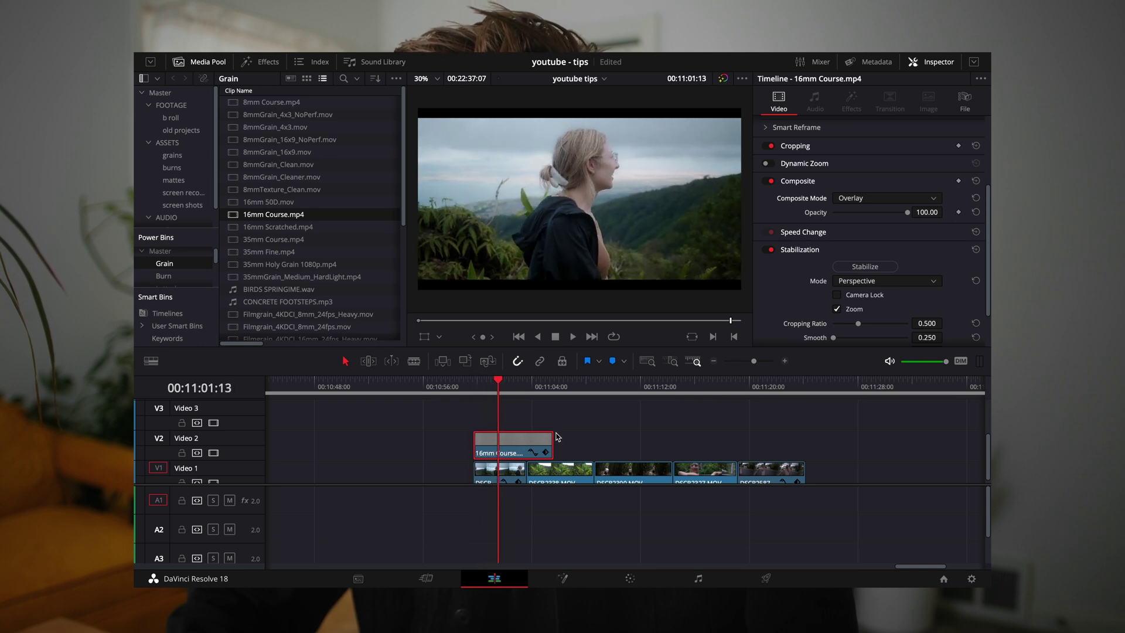
Trim the grain clip to the end of the first clip below it, and lower its opacity to about 75.57.
left_click_drag(552, 445, 526, 445)
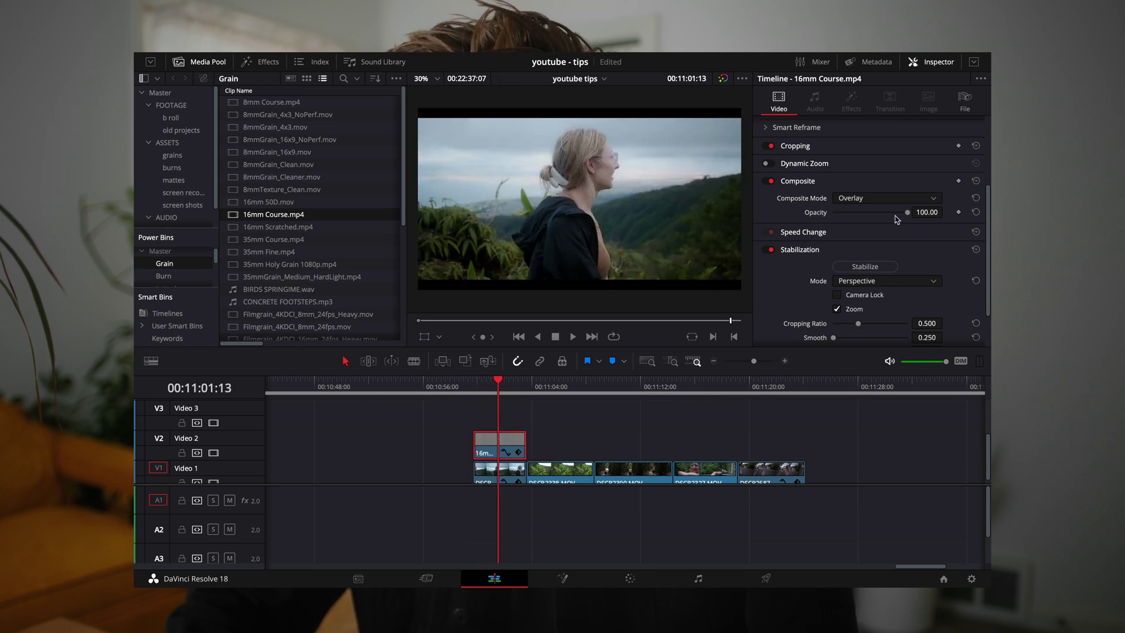
mouse_move(907, 212)
left_mouse_down()
mouse_move(877, 216)
mouse_move(891, 216)
left_mouse_up()
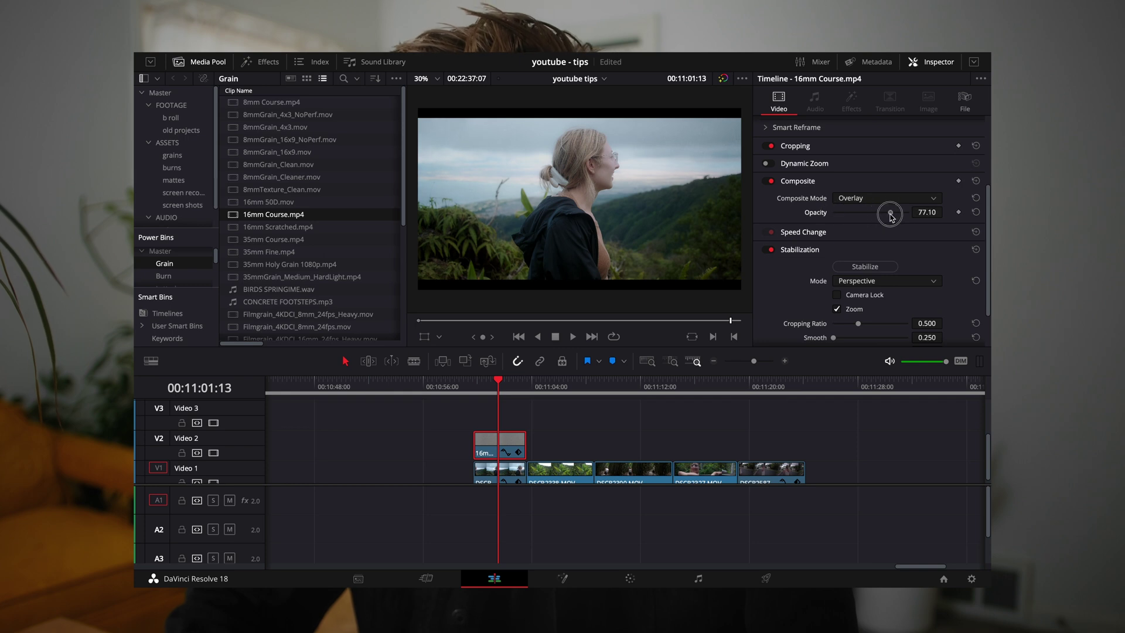
Duplicate the trimmed grain clip five times, end to end along Video 2 above the remaining clips.
left_click_drag(494, 441, 547, 441, "alt")
left_click_drag(540, 441, 594, 441, "alt")
left_click_drag(593, 441, 709, 442, "alt")
left_click_drag(714, 441, 767, 441, "alt")
Play back the footage with the grain overlay at several points along the timeline.
key("space")
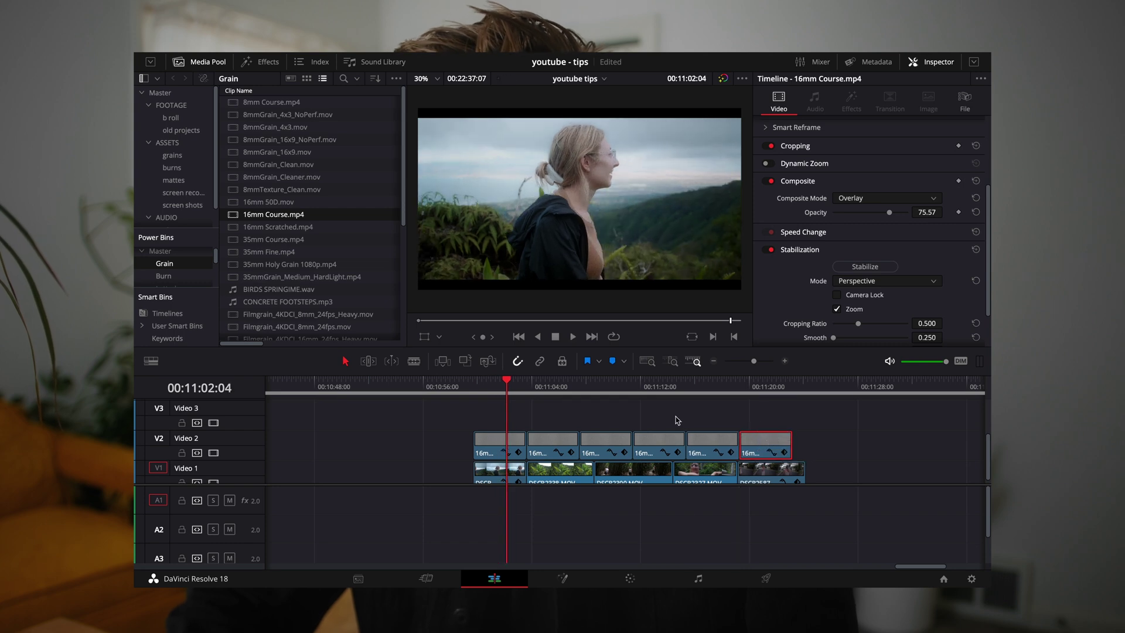
left_click(559, 389)
left_click(593, 390)
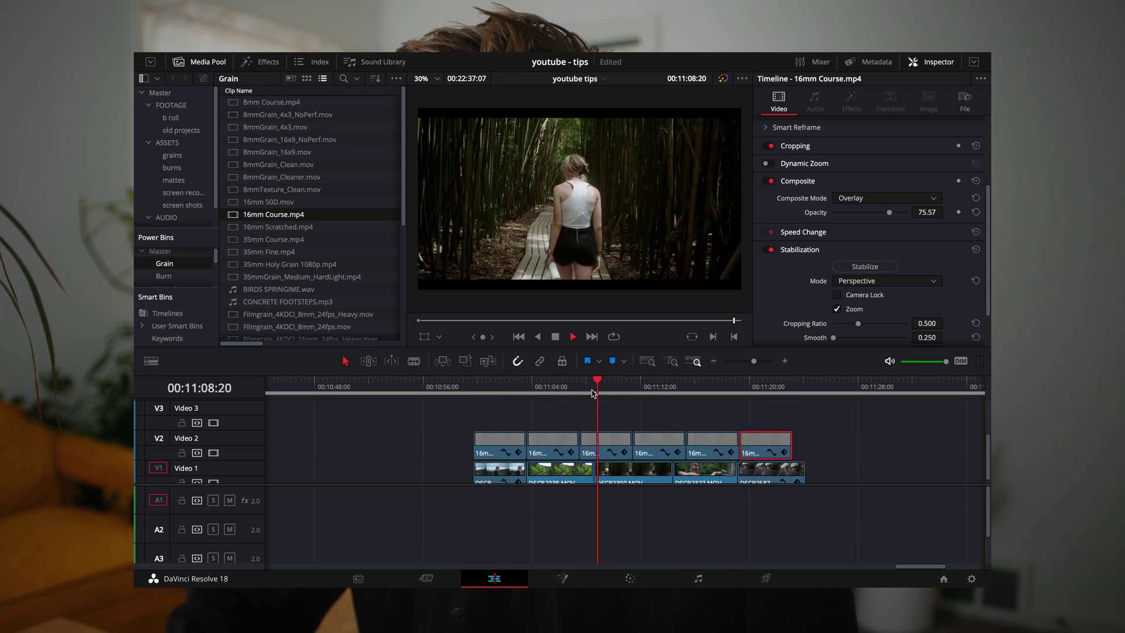
left_click(630, 388)
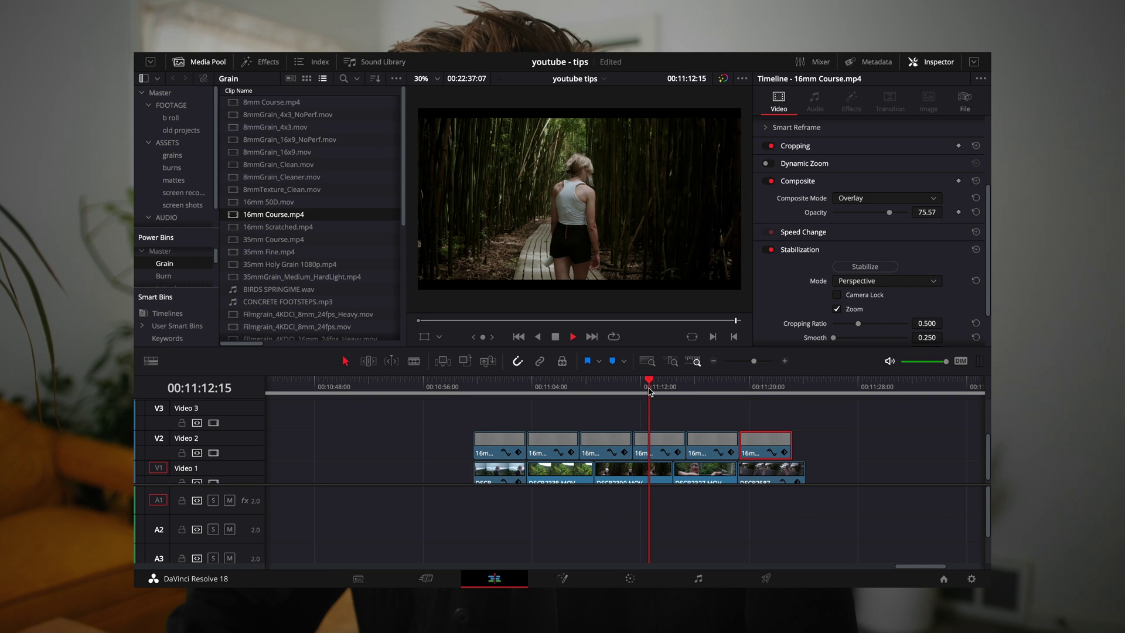
Play back more of the grain-overlaid footage, and return the playhead to the start of the first clip.
left_click(683, 389)
key("space")
left_click(491, 382)
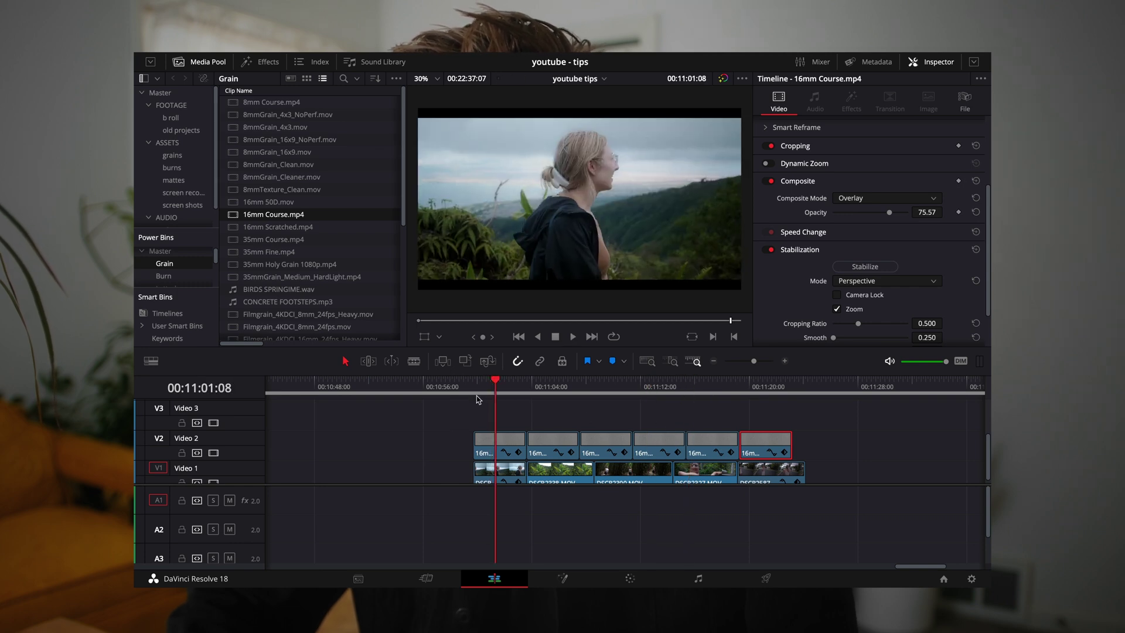
left_click(474, 388)
Disable the Video 2 track holding the six grain clips, and open the first clip for colour grading.
left_click(804, 423)
left_click_drag(804, 423, 461, 459)
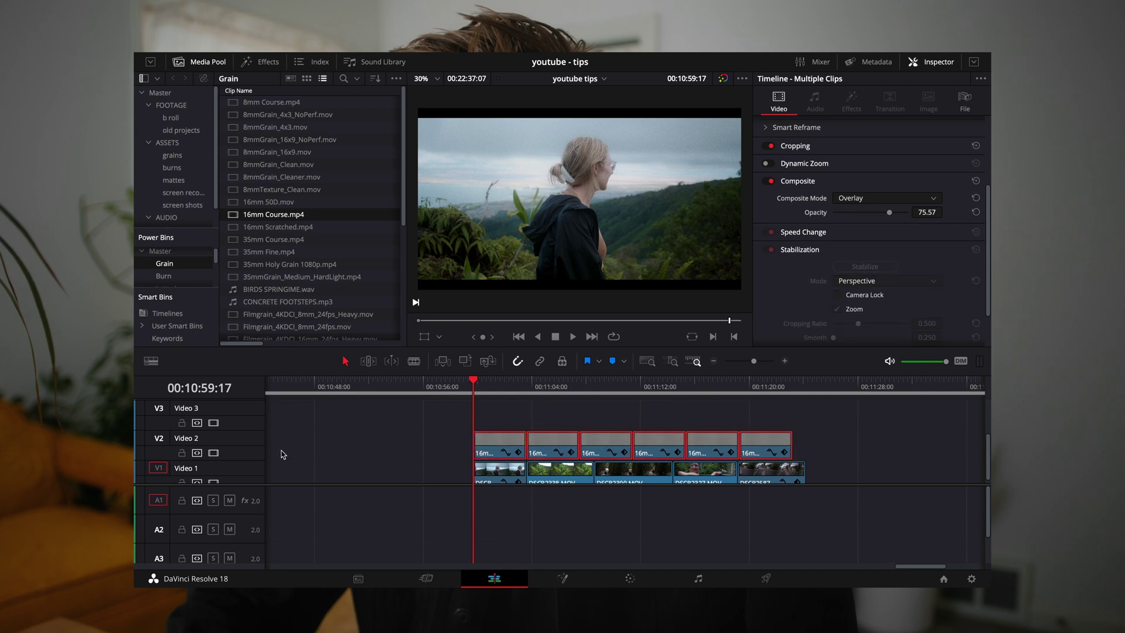
left_click(215, 453)
left_click(375, 443)
left_click_drag(499, 391, 473, 398)
left_click(629, 579)
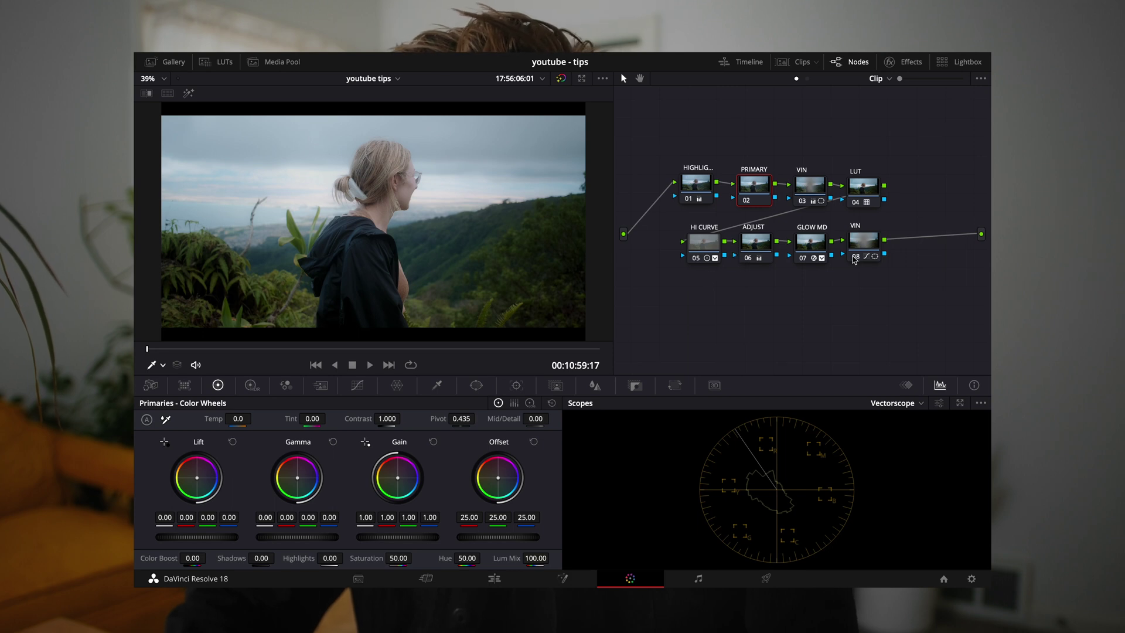
Add a serial node after the final VIN node (08) of the first clip and label it GRAIN.
right_click(872, 250)
mouse_move(885, 304)
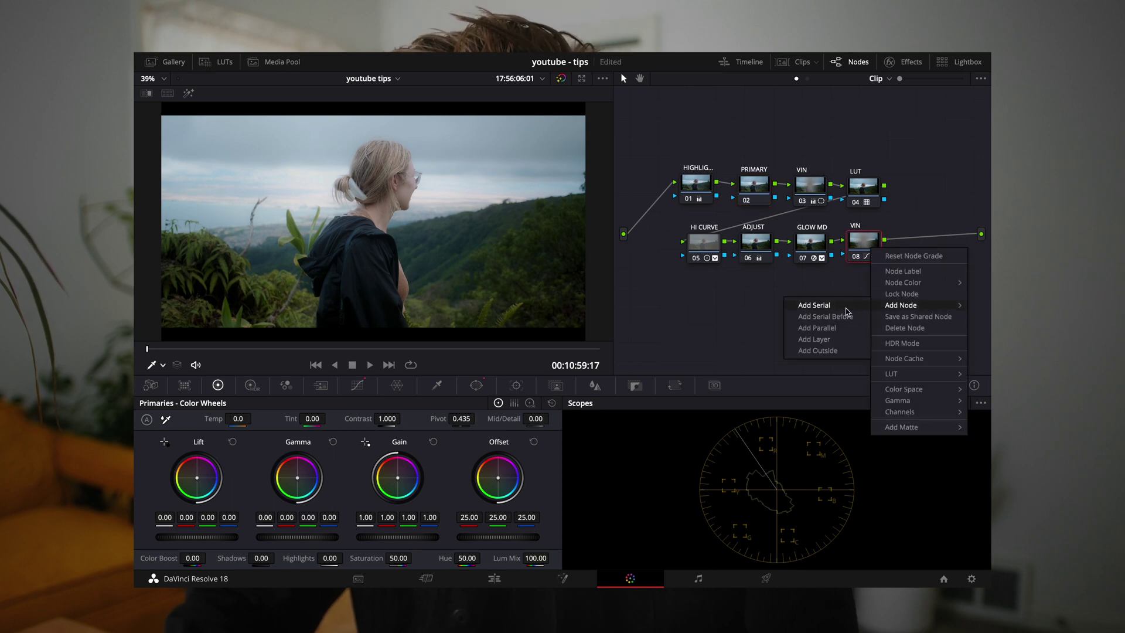
left_click(820, 305)
right_click(922, 246)
left_click(926, 267)
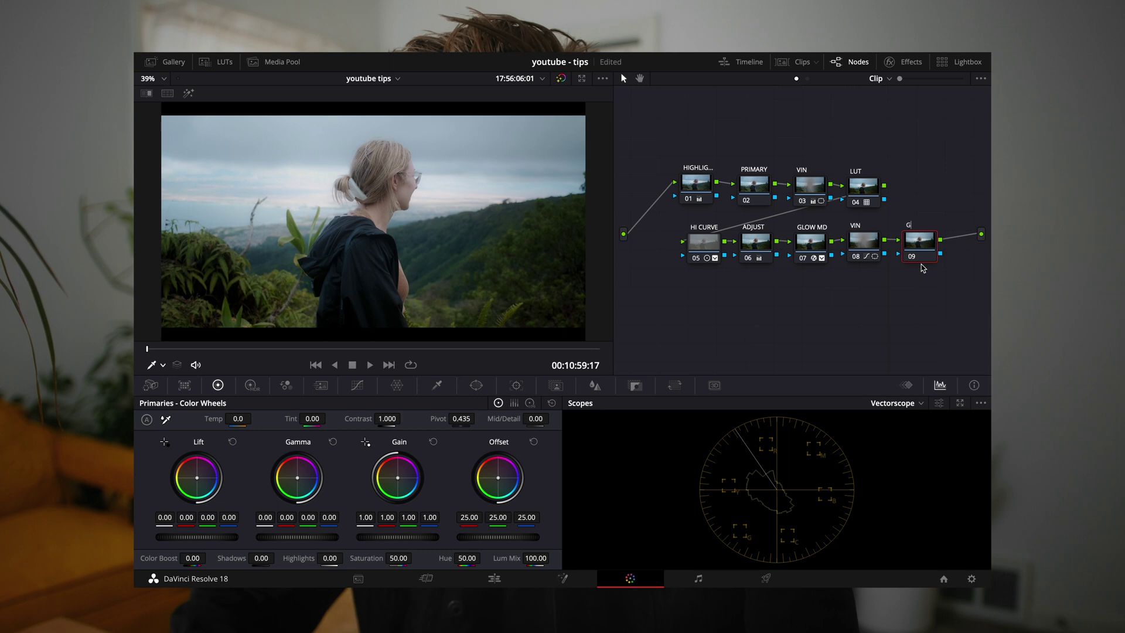
type("GRAIN")
key("Return")
Search the effects library for "film" and apply the Film Grain effect to the GRAIN node.
left_click(903, 61)
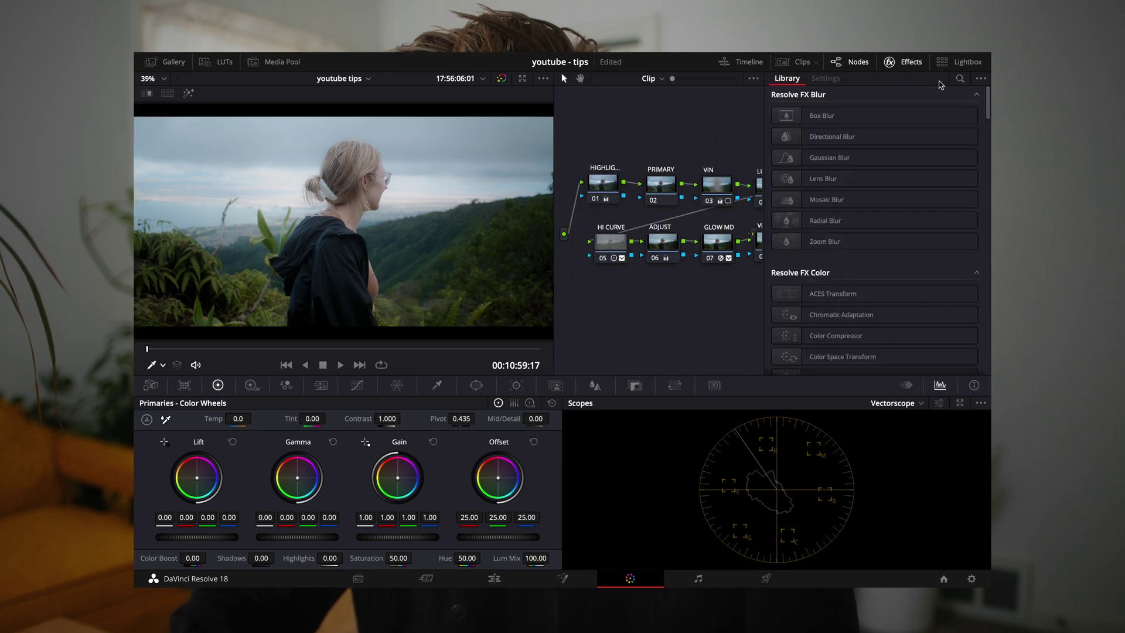
left_click(959, 79)
type("film")
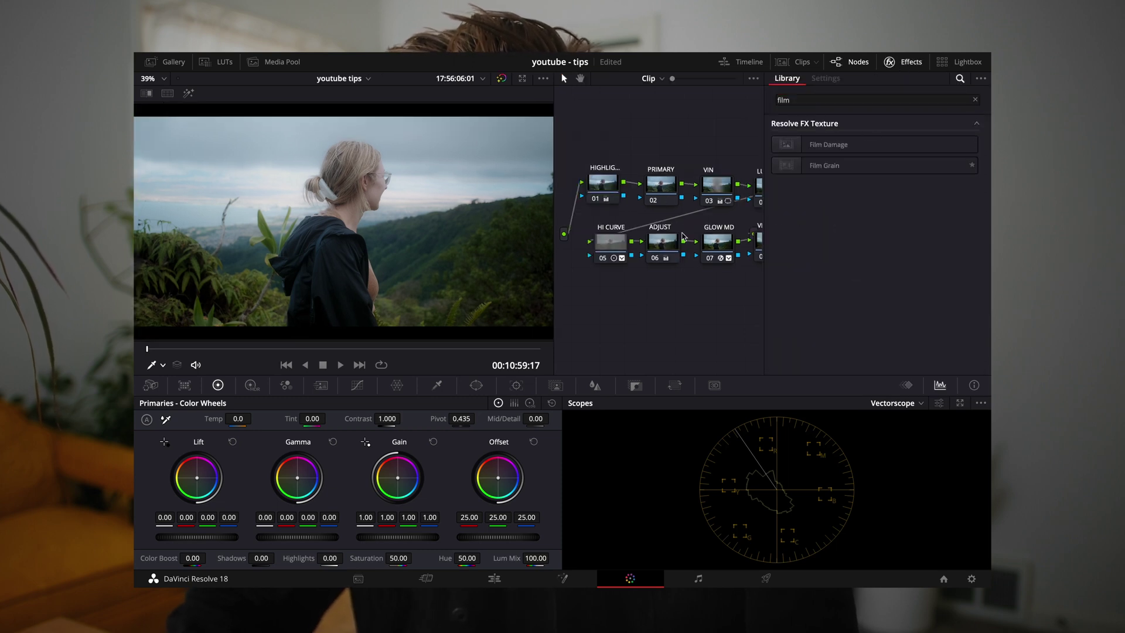
scroll(682, 236, "right", 5)
left_click_drag(809, 168, 701, 252)
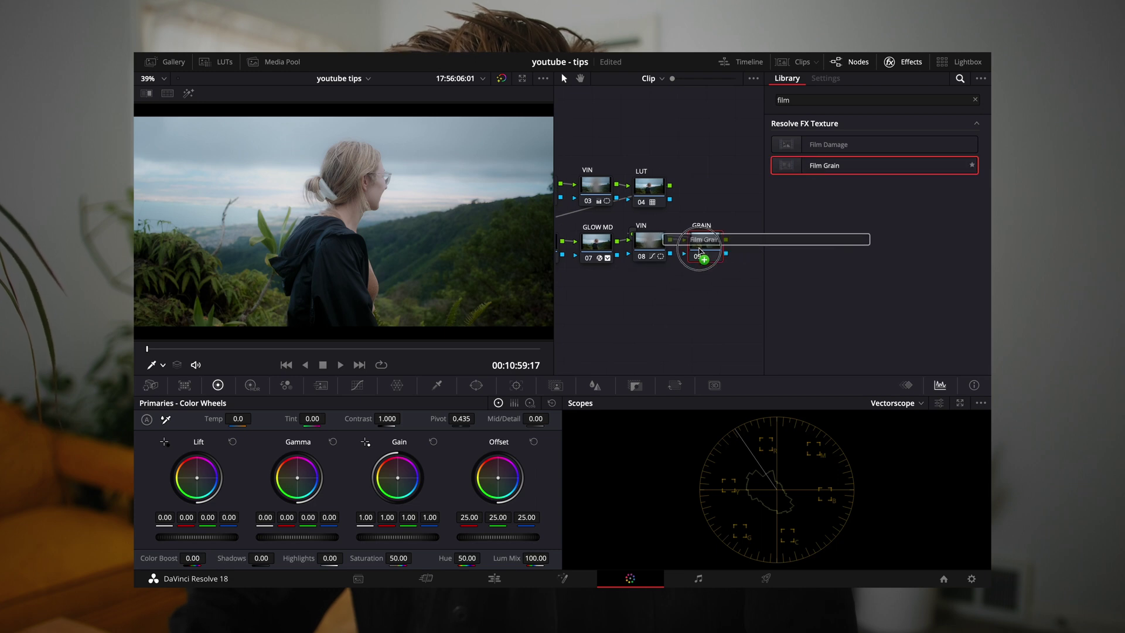
Set the Film Grain preset to 16mm 500T, Grain Strength to about 0.808 and opacity to about 0.697.
left_click(904, 62)
left_click(905, 61)
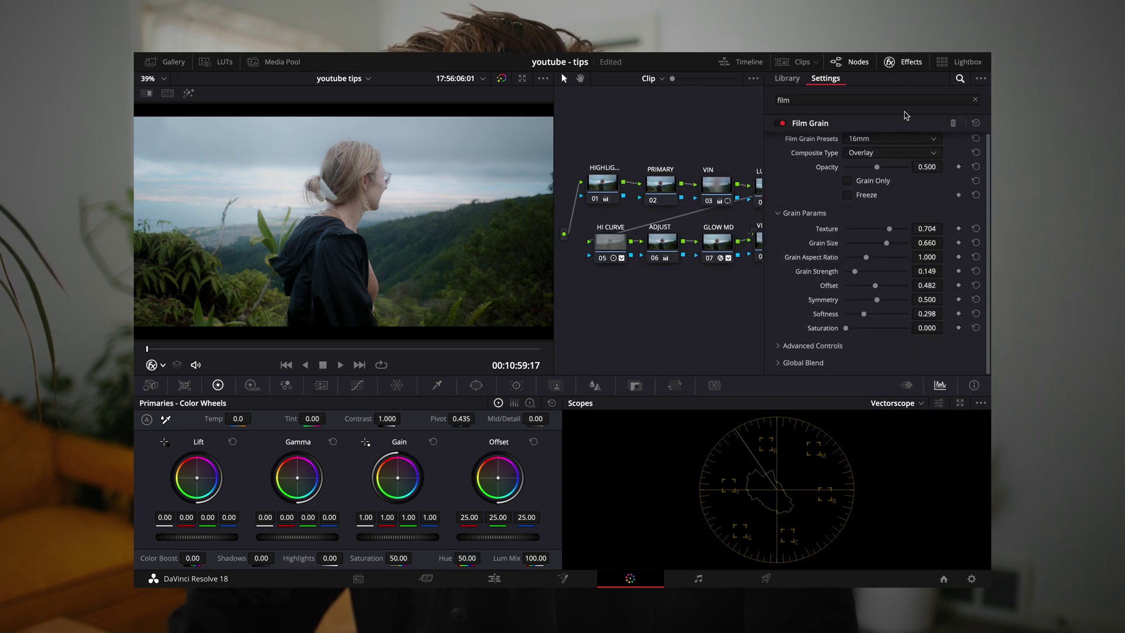
left_click(887, 140)
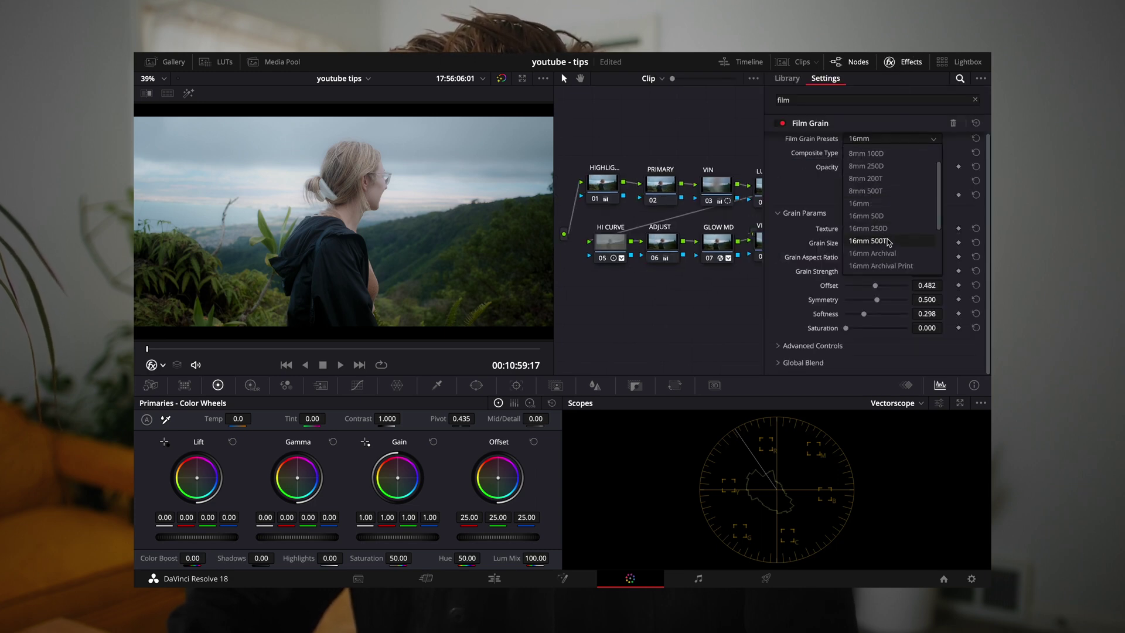
left_click(872, 239)
left_click_drag(867, 243, 896, 272)
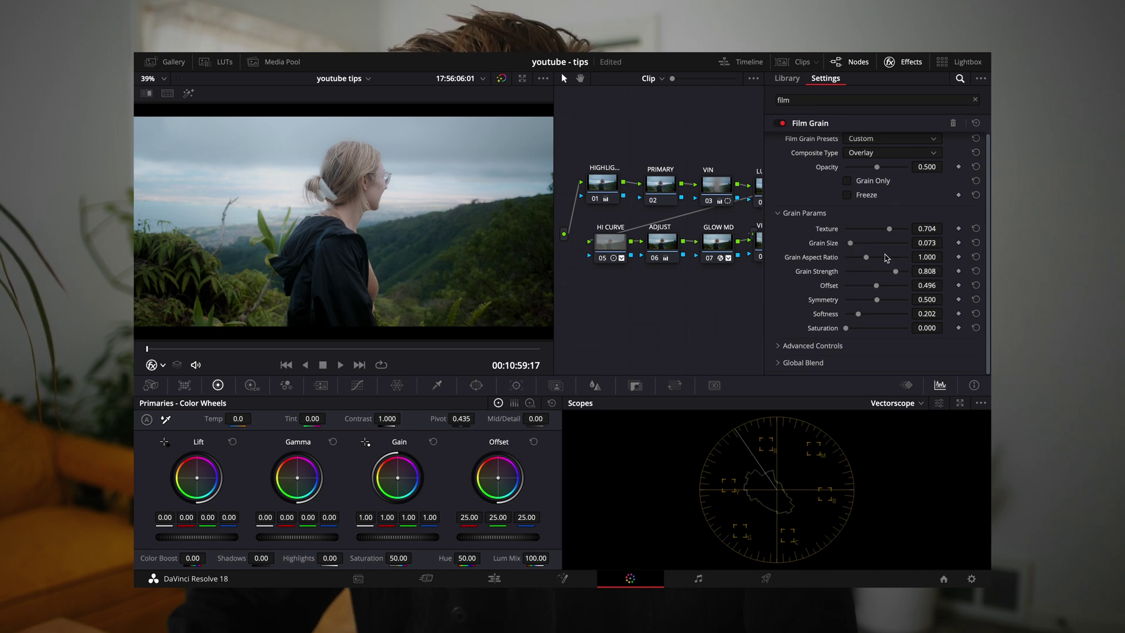
mouse_move(885, 169)
left_mouse_down()
mouse_move(905, 168)
mouse_move(872, 172)
mouse_move(890, 173)
left_mouse_up()
left_click(903, 62)
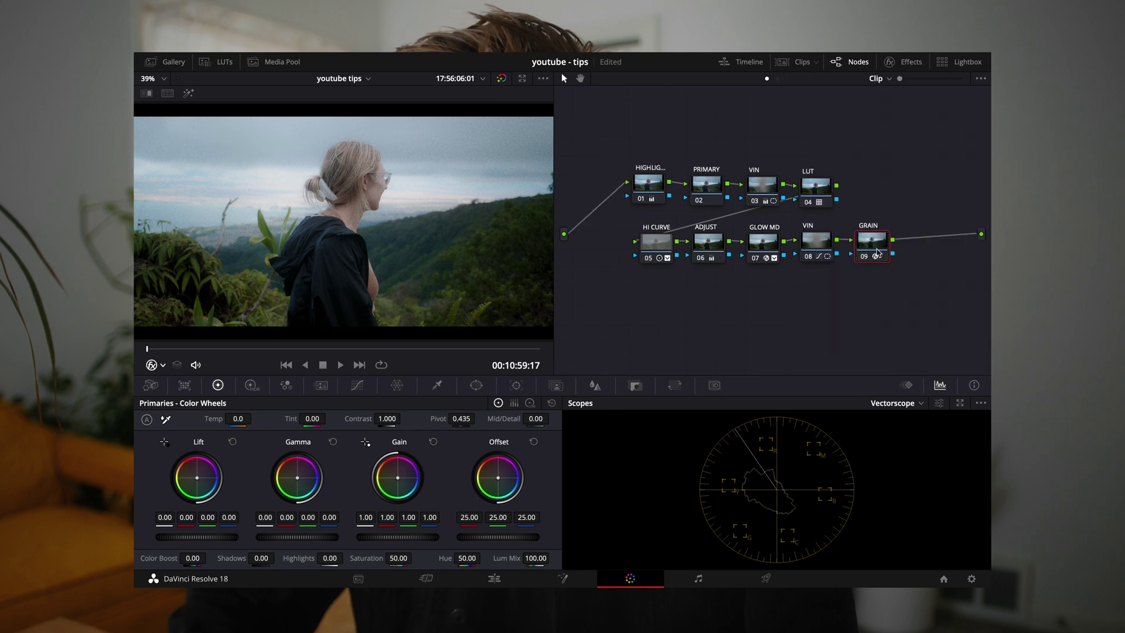
Play the first clip briefly to check the grain, and return to its start with the full frame in view.
key("space")
key("space")
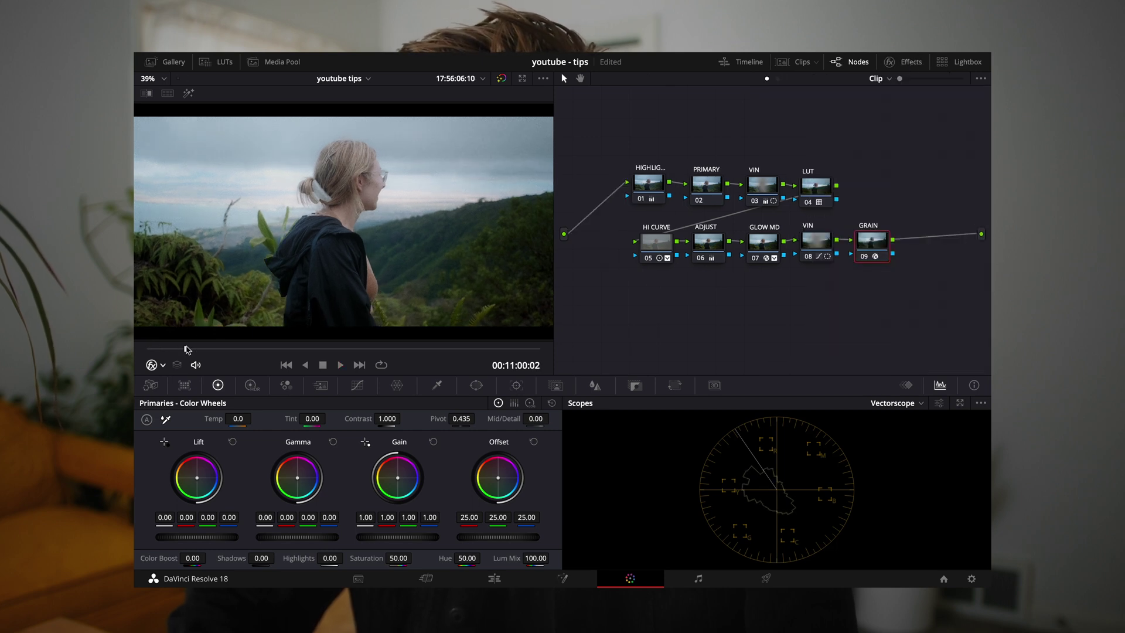
left_click_drag(187, 350, 151, 347)
scroll(491, 238, "down", 1)
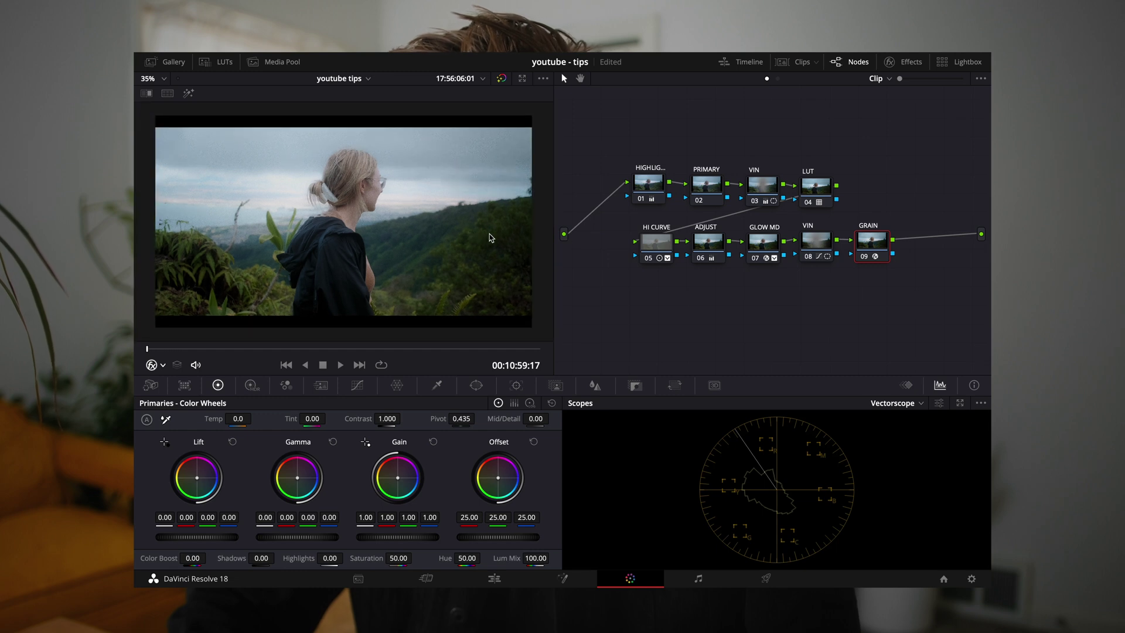
Apply the first clip's grade to each of the remaining four clips.
key("Down")
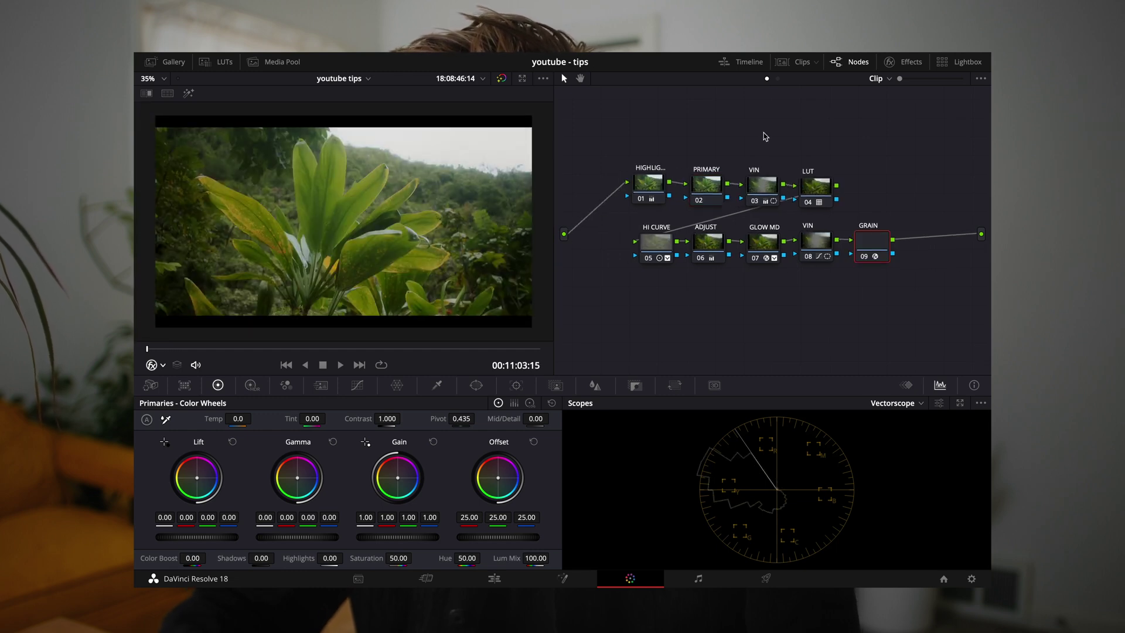
key("Down")
key("Down")
key("Down")
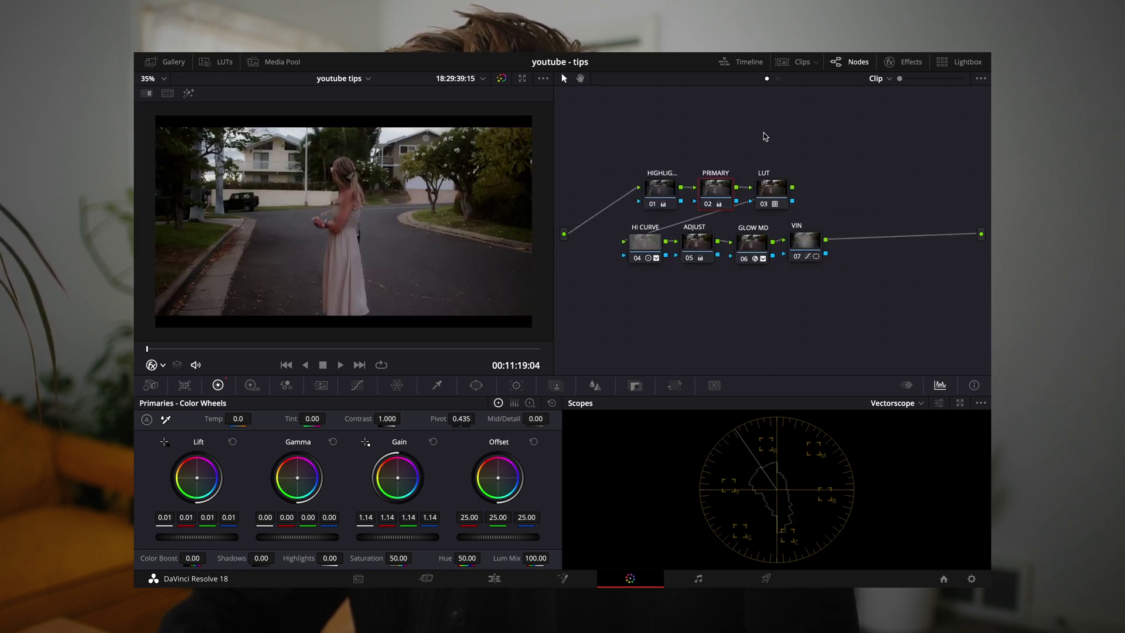
key("equal")
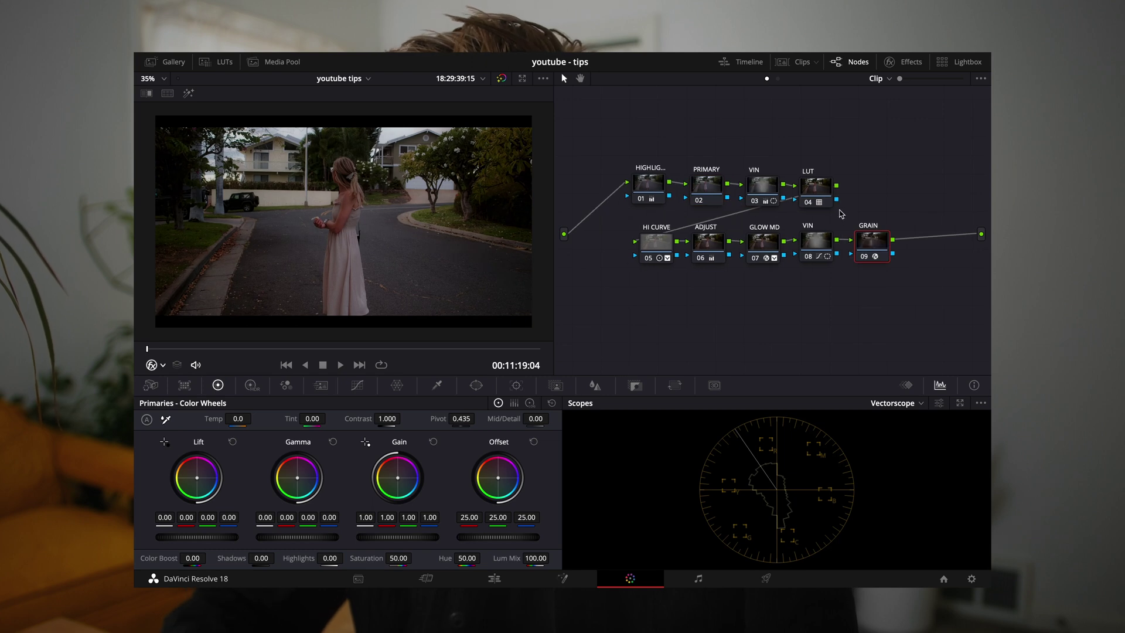
Step back and forth through the clips to check the grain on each, ending on the last clip.
key("Up")
key("Up")
key("Up")
key("Up")
key("Down")
key("Down")
key("Down")
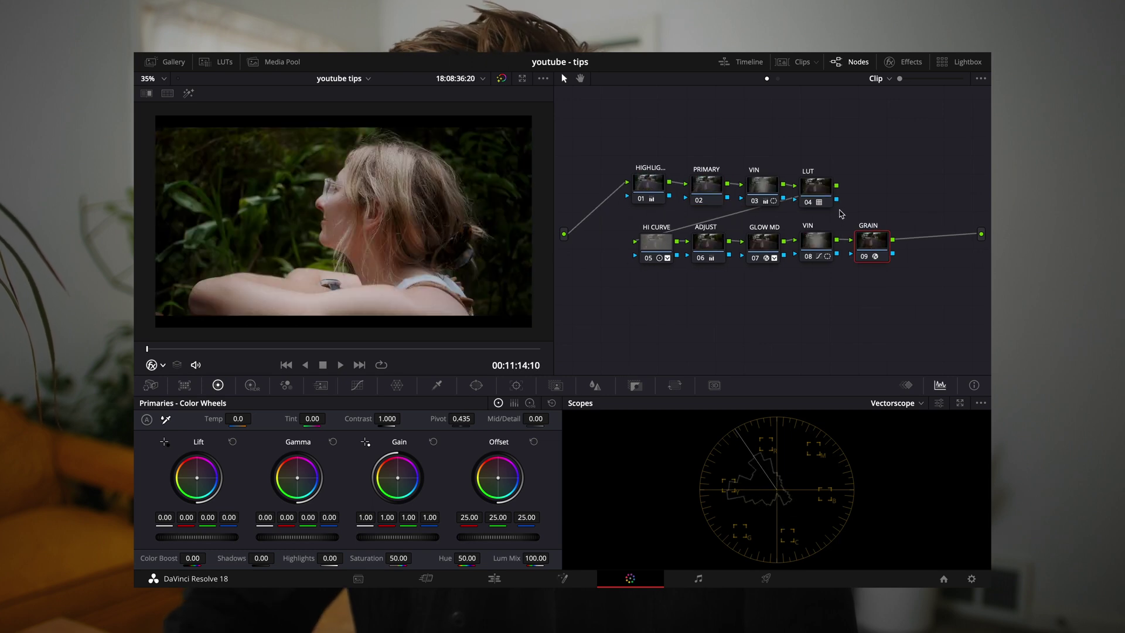
key("Down")
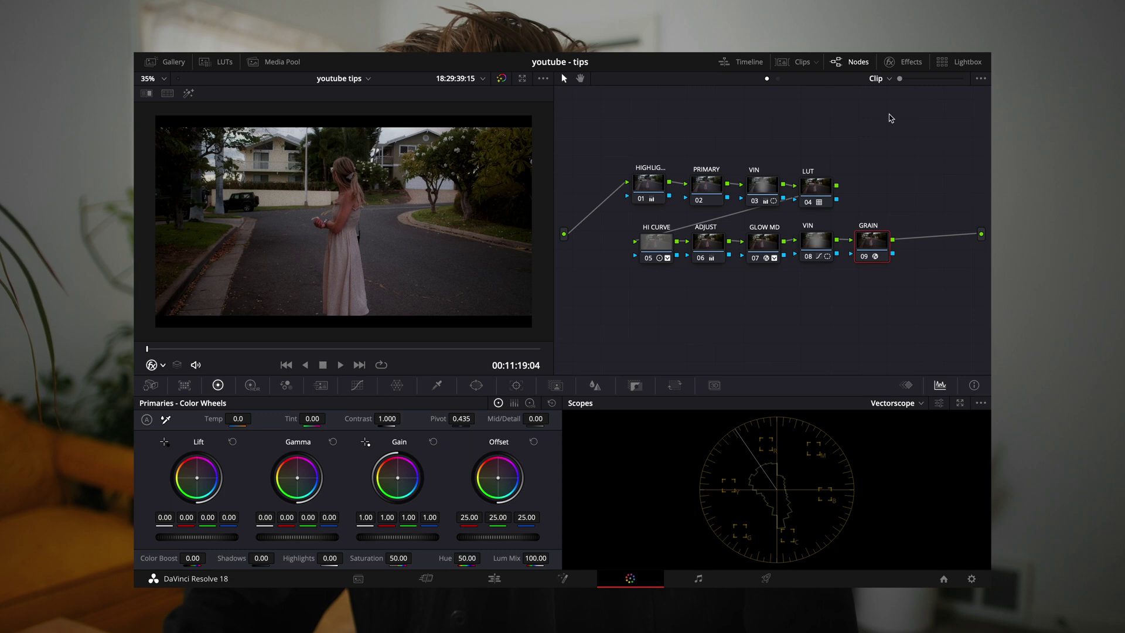
Lower the Film Grain opacity to about 0.587 on the last clip, and go back to the first clip.
left_click(890, 63)
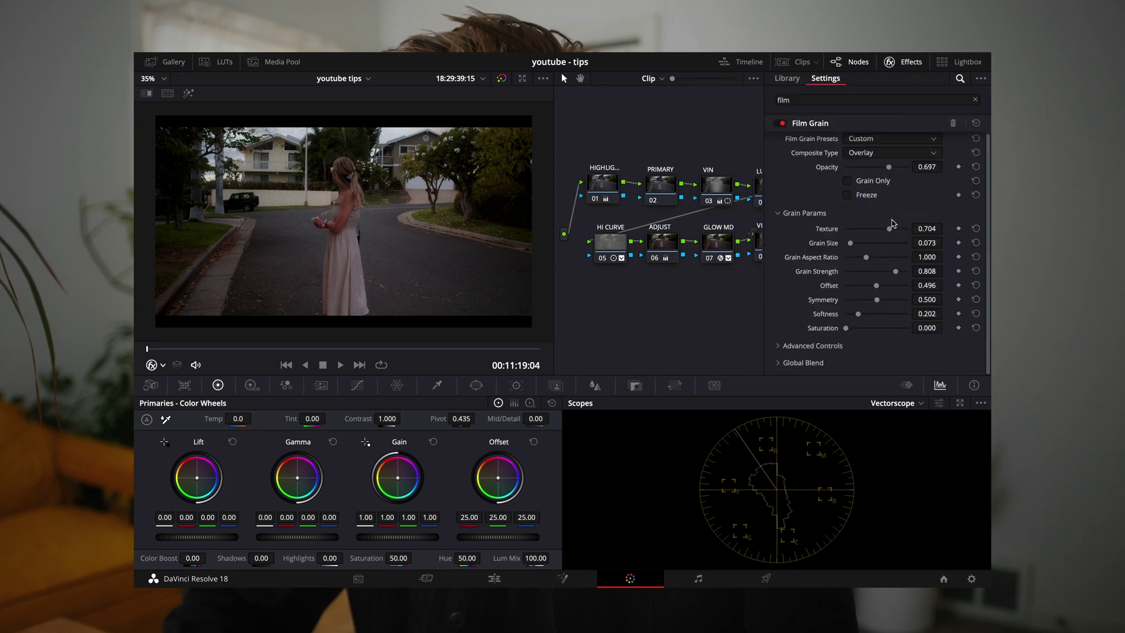
left_click_drag(889, 170, 883, 171)
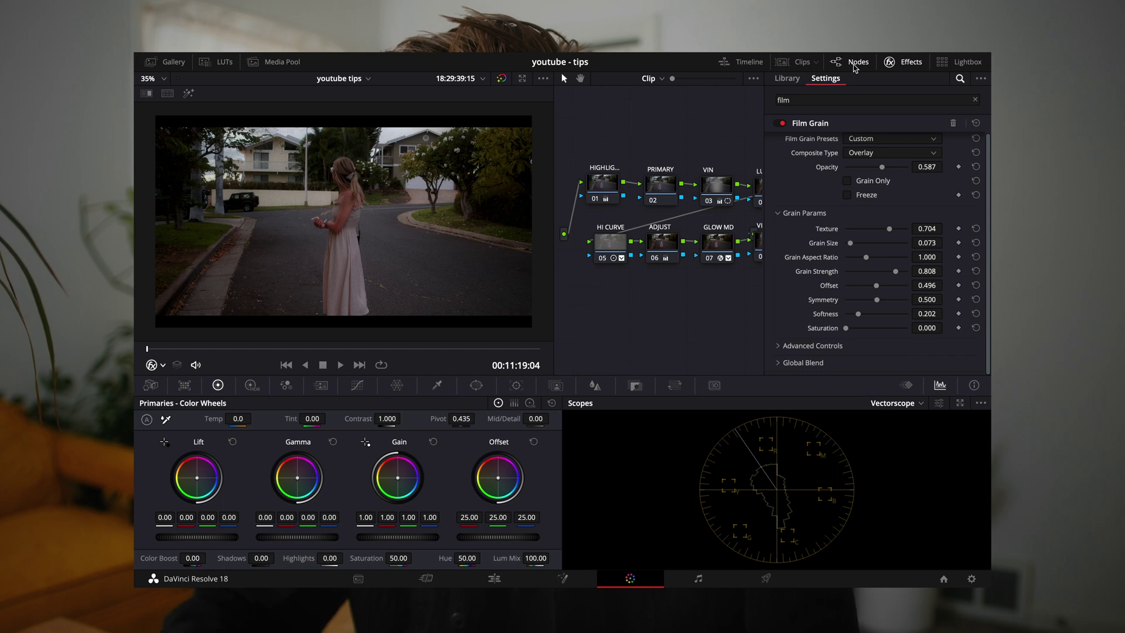
key("Up")
key("Up")
key("Up")
key("Up")
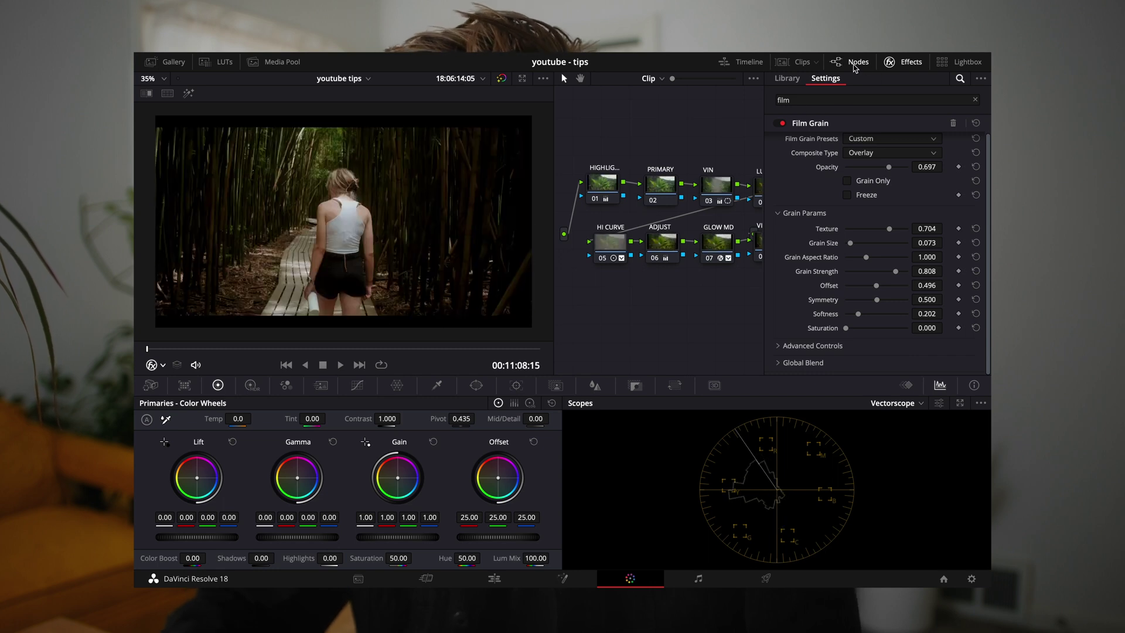
left_click(902, 62)
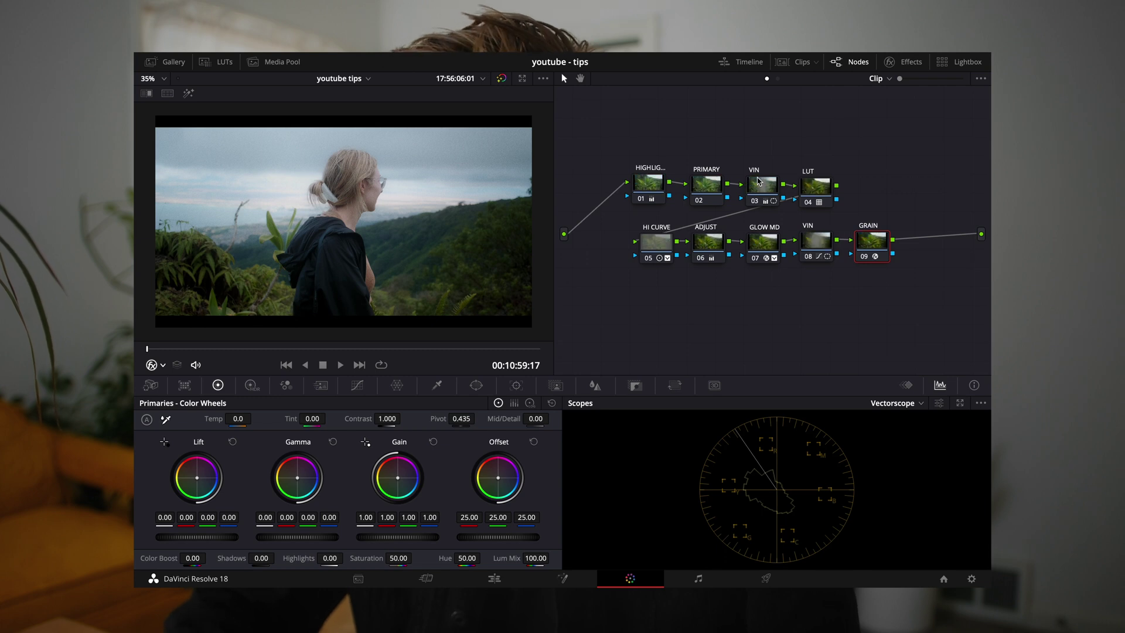
Try shifting the gamma colour balance on the third clip's PRIMARY node, and reset the wheel.
key("Down")
key("Down")
left_click(700, 189)
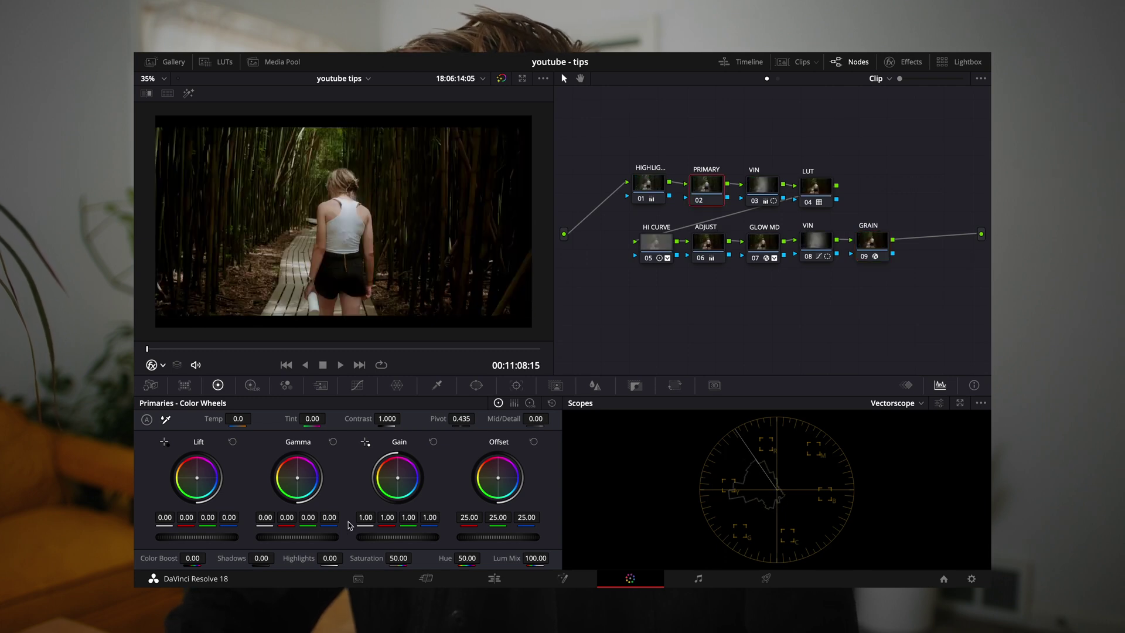
left_click_drag(299, 482, 315, 487)
double_click(299, 481)
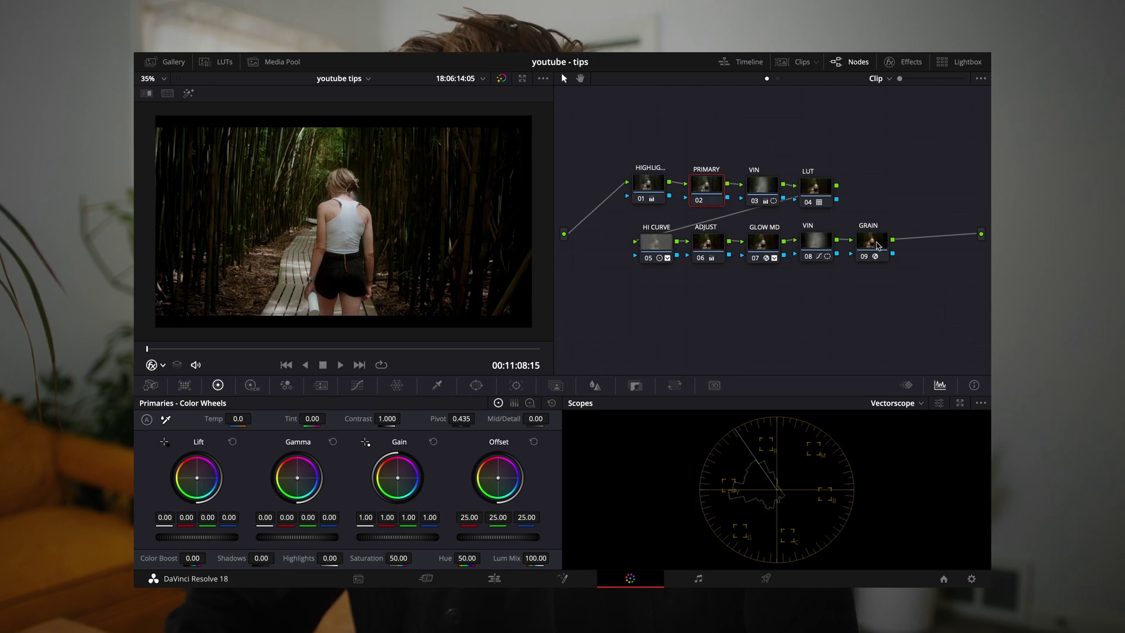
Delete the GRAIN node from every clip, and return to the first clip.
key("Up")
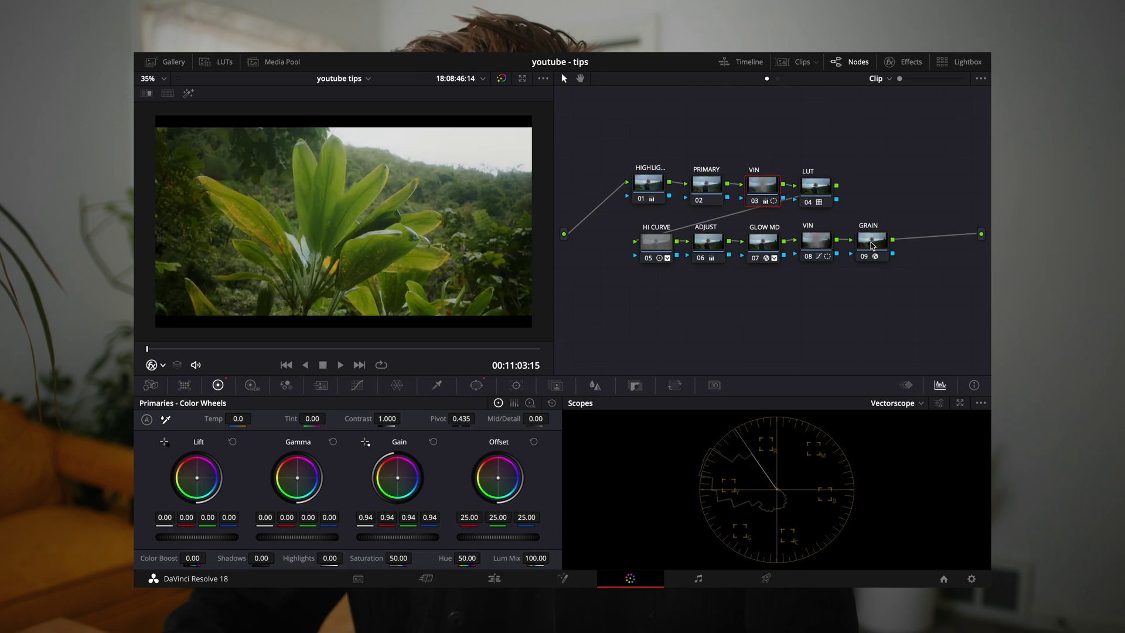
key("Up")
key("BackSpace")
key("Down")
left_click(871, 245)
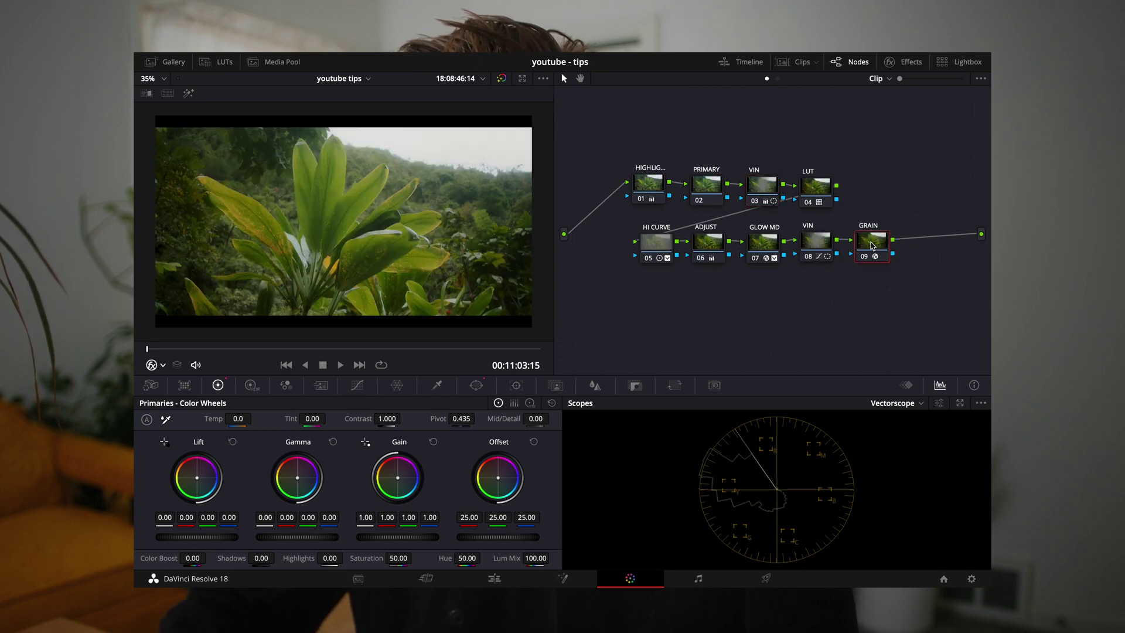
key("Down")
key("Down")
key("Down")
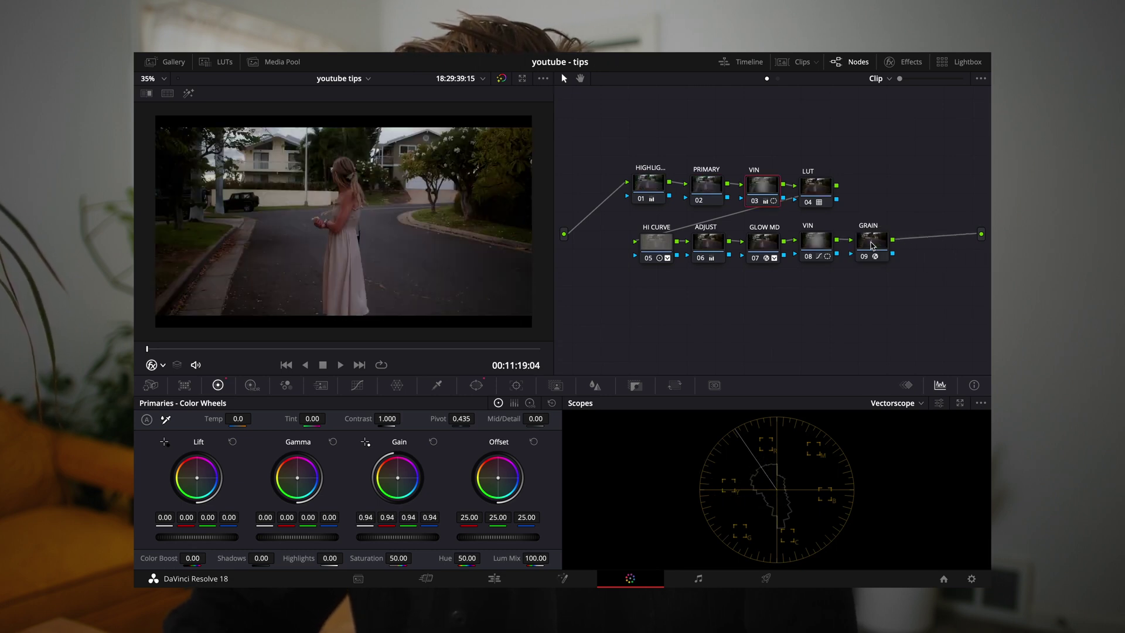
left_click(871, 246)
key("BackSpace")
key("Up")
key("Up")
key("Up")
key("Up")
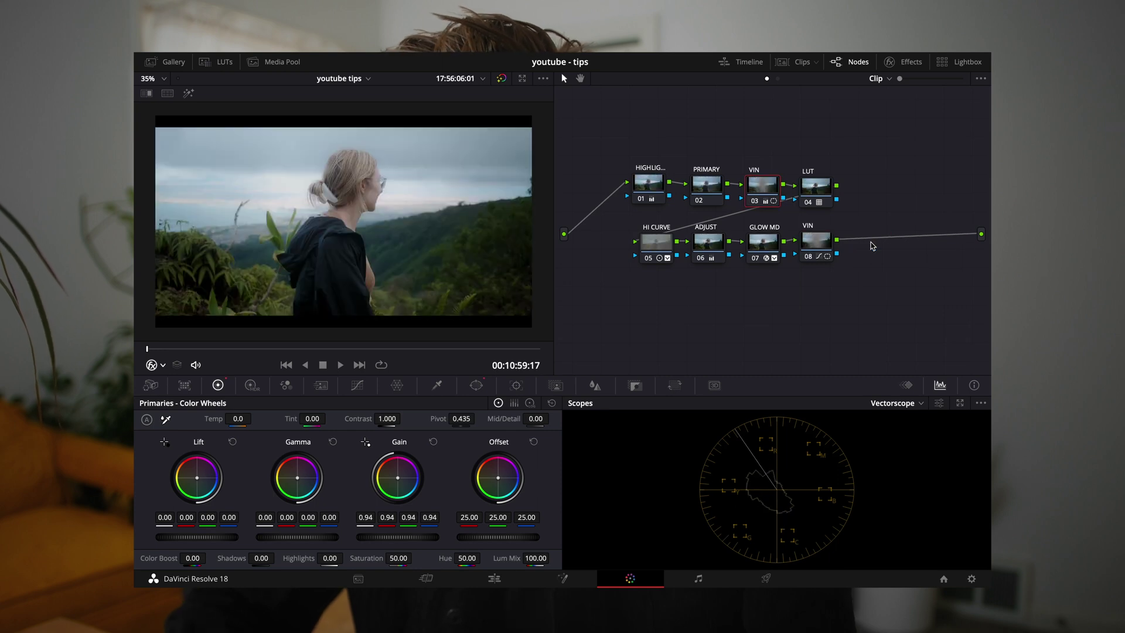
Switch the node graph to Timeline level, add one node, and connect it between the graph's input and output.
left_click(886, 78)
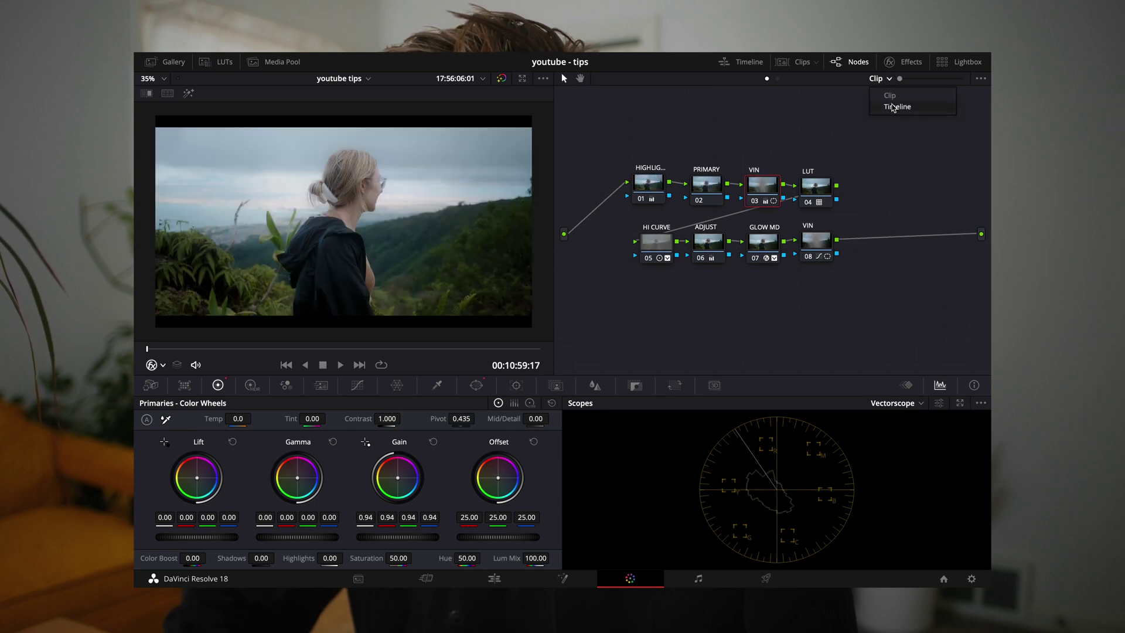
left_click(888, 106)
right_click(737, 256)
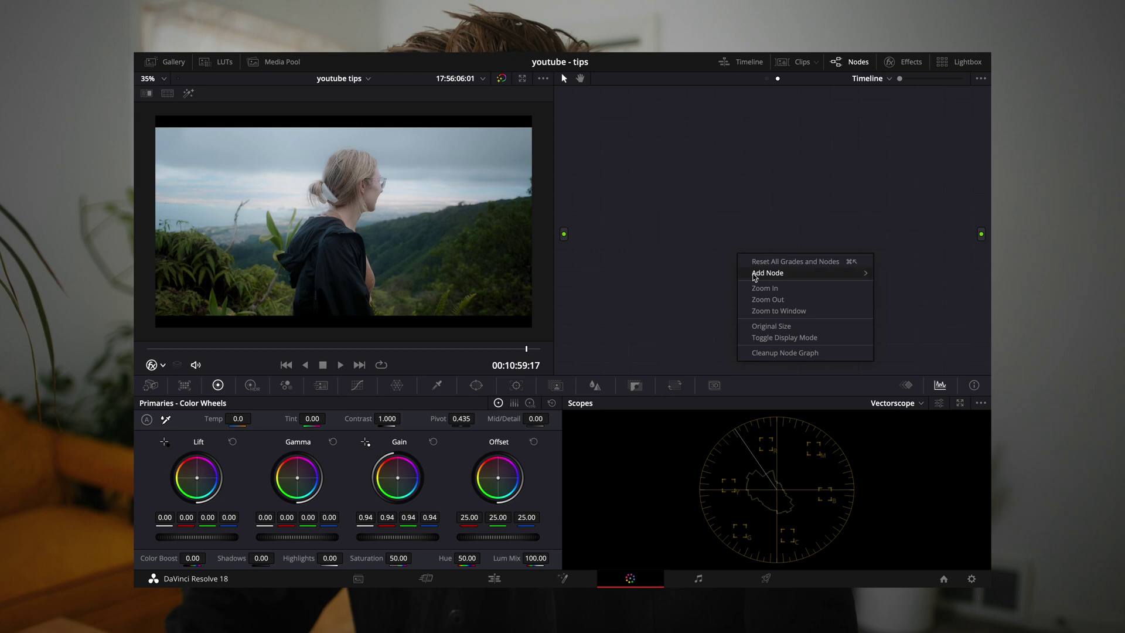
mouse_move(820, 273)
left_click(897, 273)
left_click_drag(757, 253, 981, 234)
left_click_drag(718, 253, 679, 227)
Apply the Film Grain effect to the timeline-level node.
left_click(909, 61)
left_click_drag(866, 182, 633, 226)
left_click(909, 63)
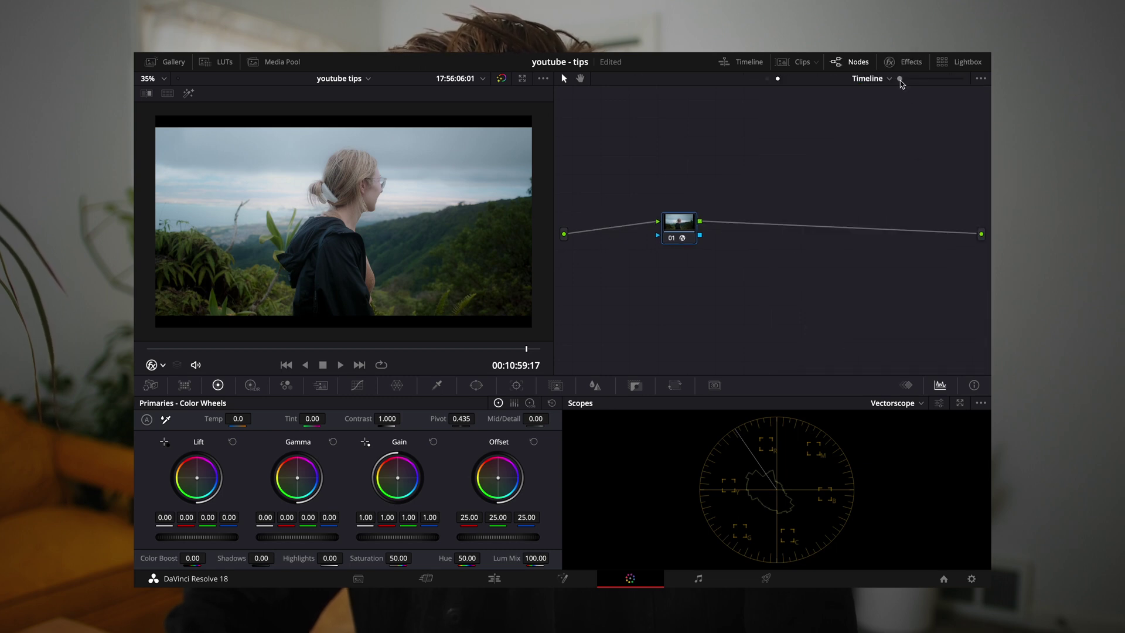
Set the timeline node's Film Grain preset to 16mm 500T, Grain Strength to about 0.835 and opacity to about 0.651.
left_click(906, 61)
left_click(891, 139)
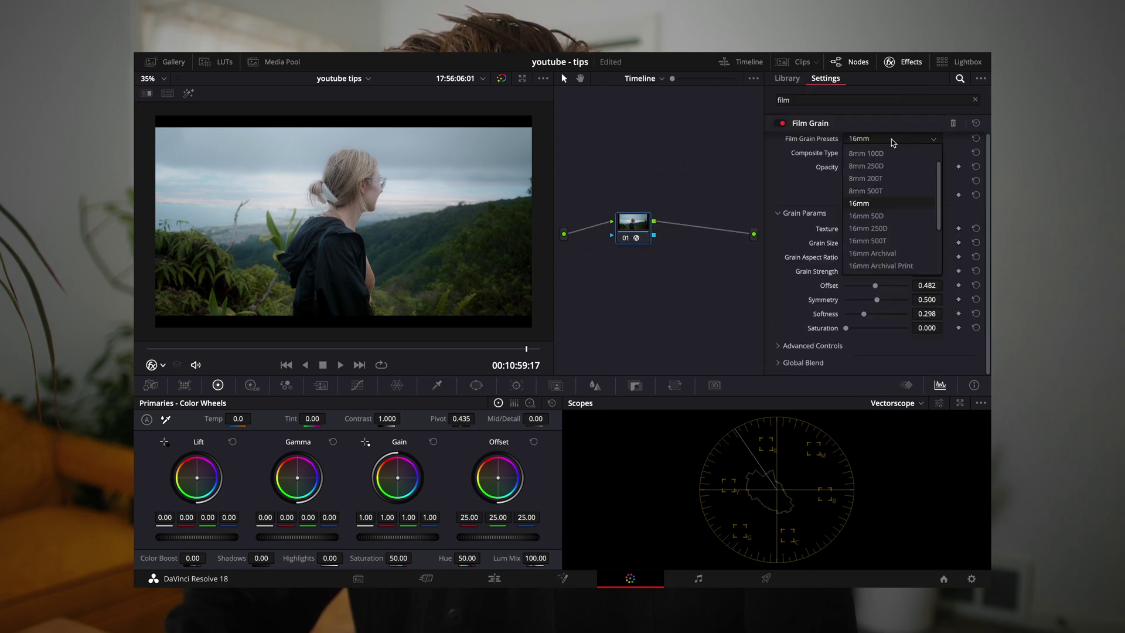
left_click(876, 241)
left_click_drag(868, 244, 897, 274)
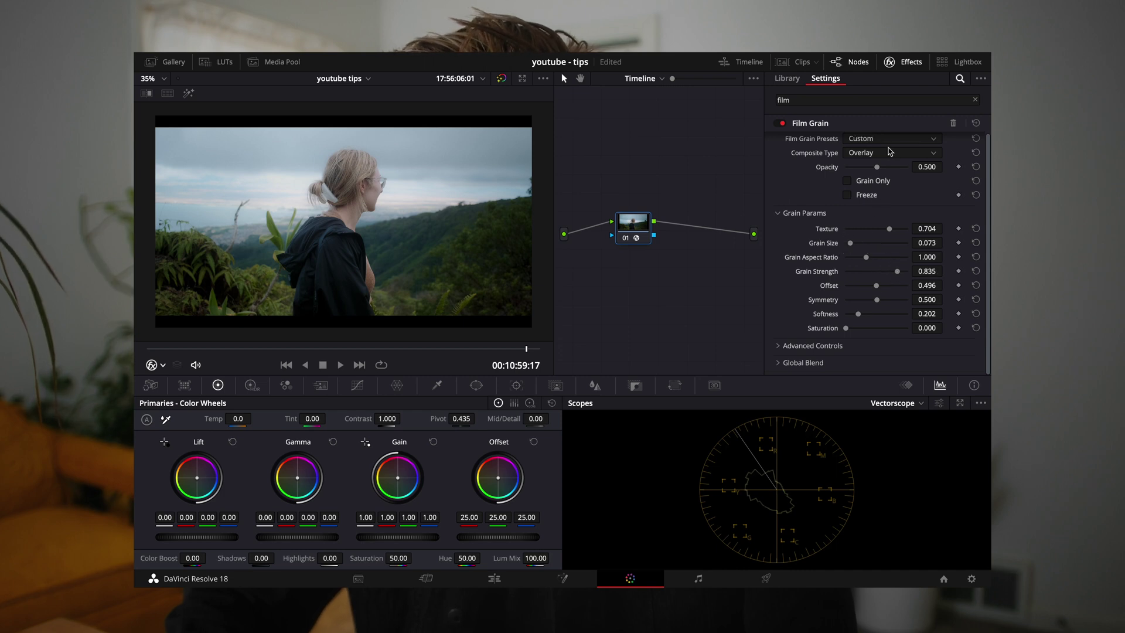
left_click_drag(876, 167, 888, 171)
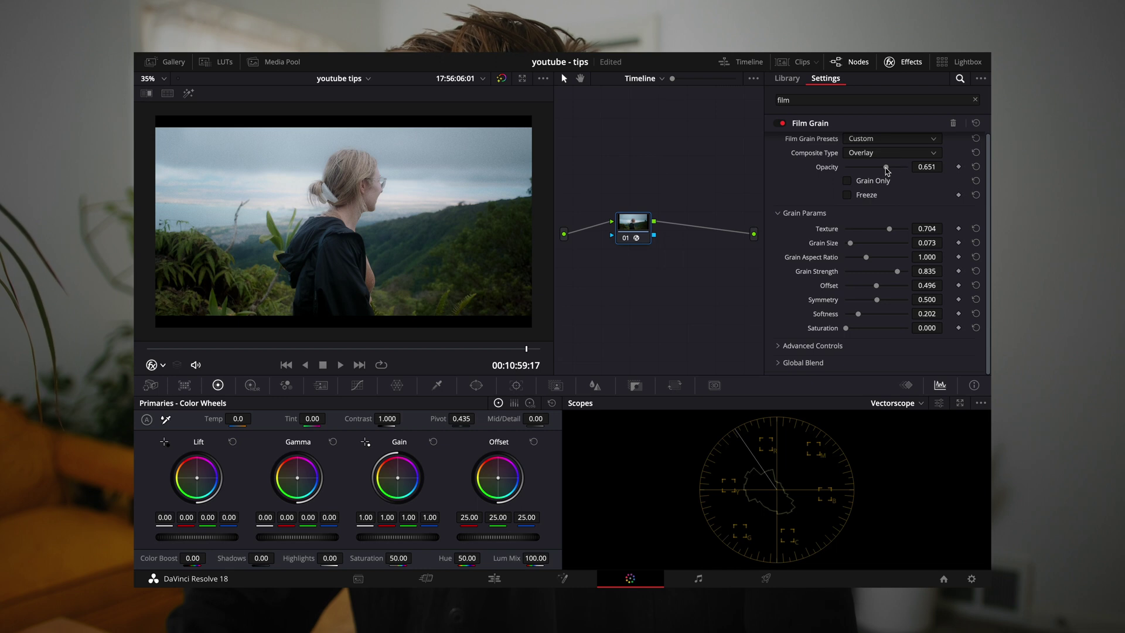
Close the effects library and switch the node graph back to Clip level.
left_click(891, 67)
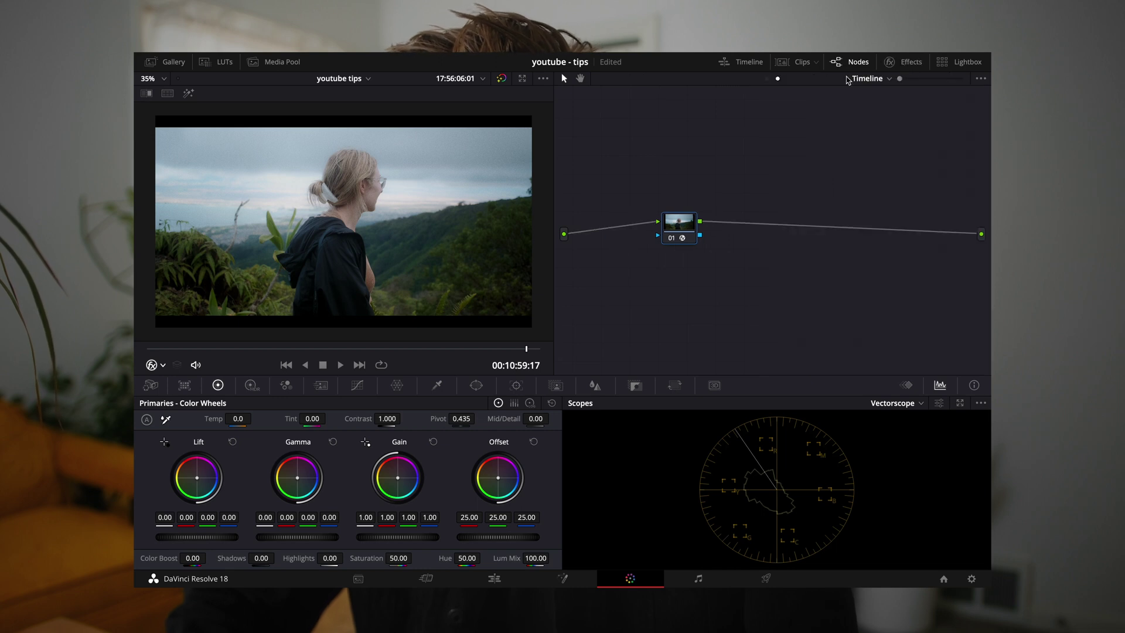
left_click(867, 83)
left_click(872, 96)
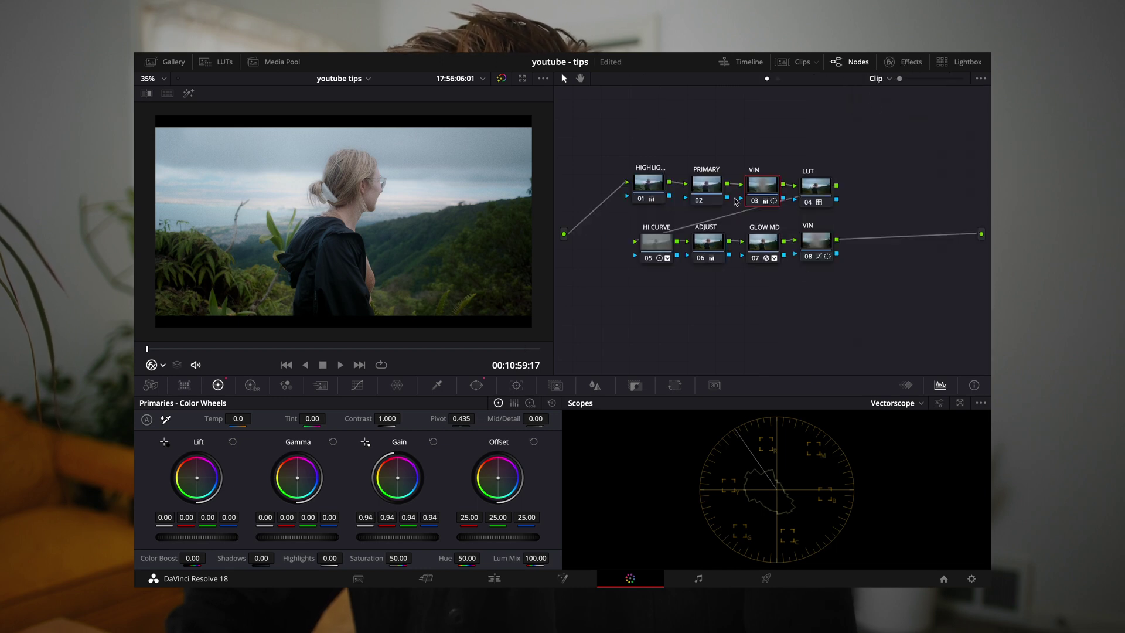
Step back and forth through the graded clips to compare images and clip-level node trees, ending on the first clip.
key("Down")
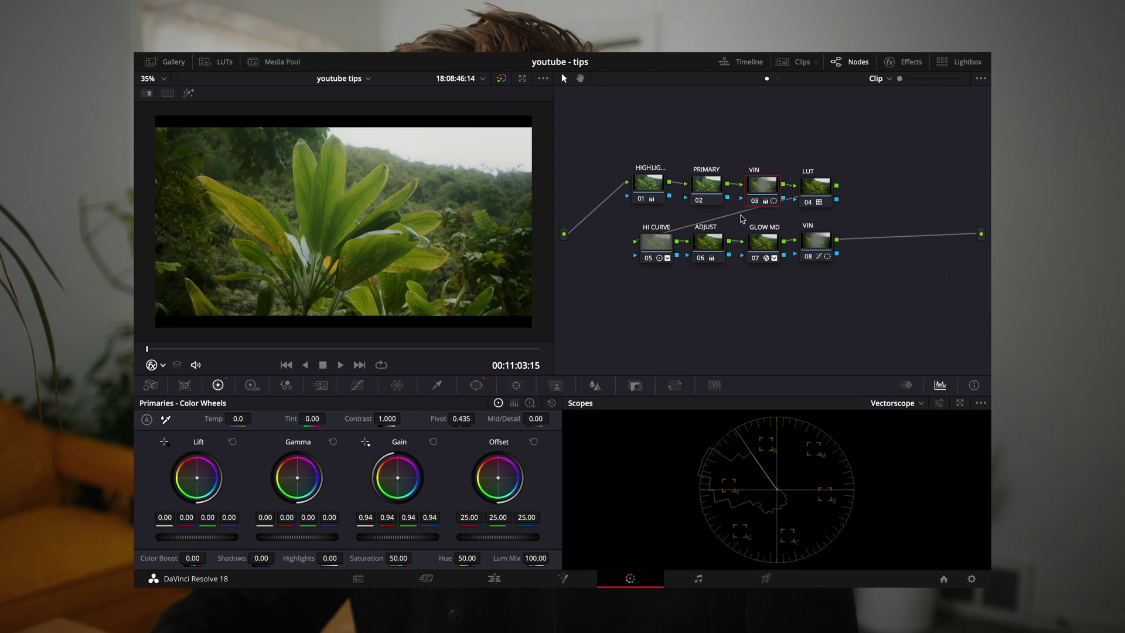
key("Down")
key("Down")
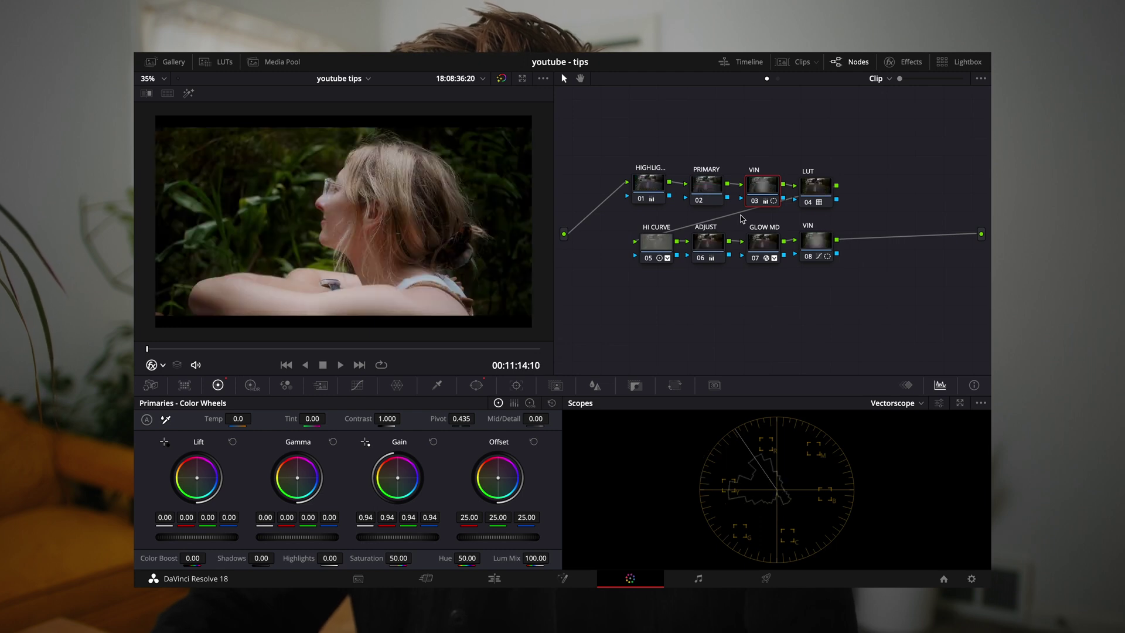
key("Up")
key("Up")
key("Up")
key("Up")
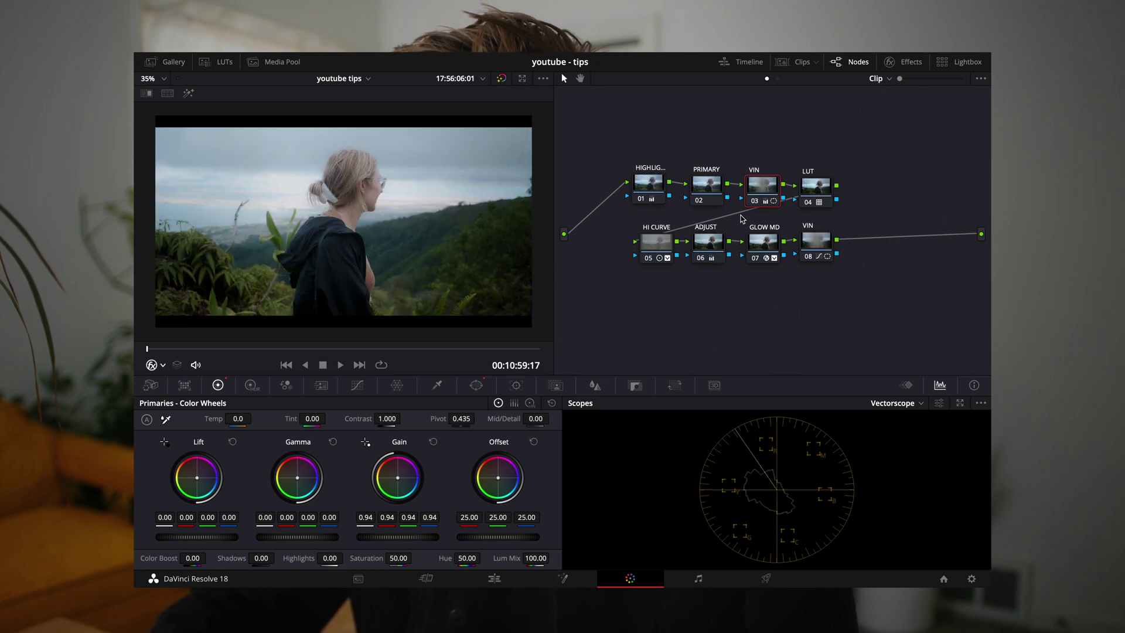
key("Down")
key("Up")
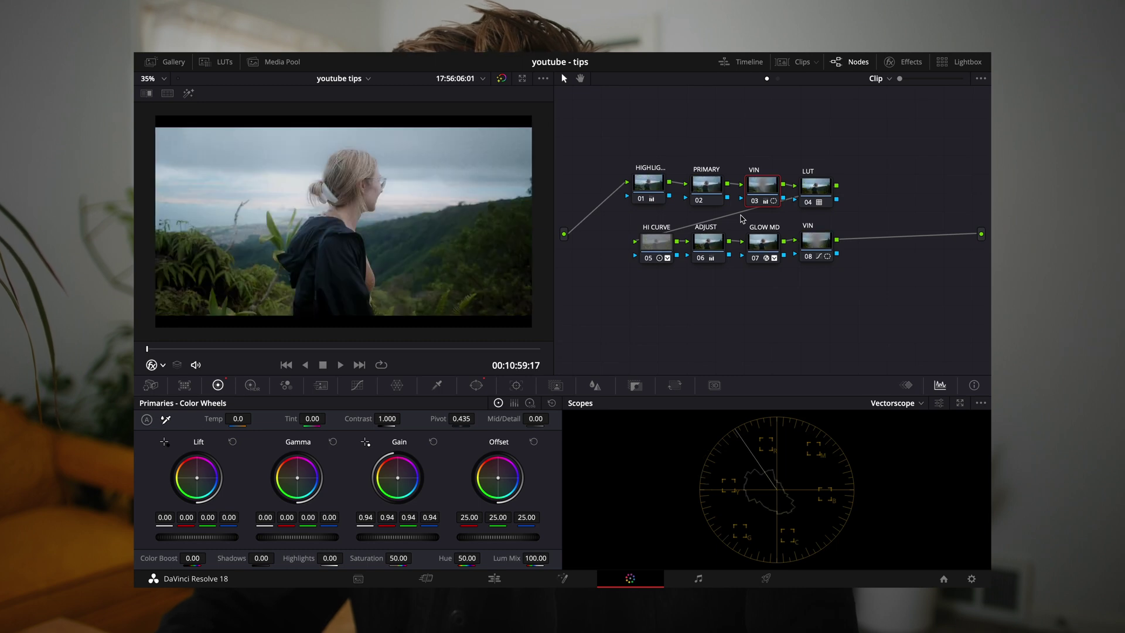
key("Down")
key("Down")
key("Down")
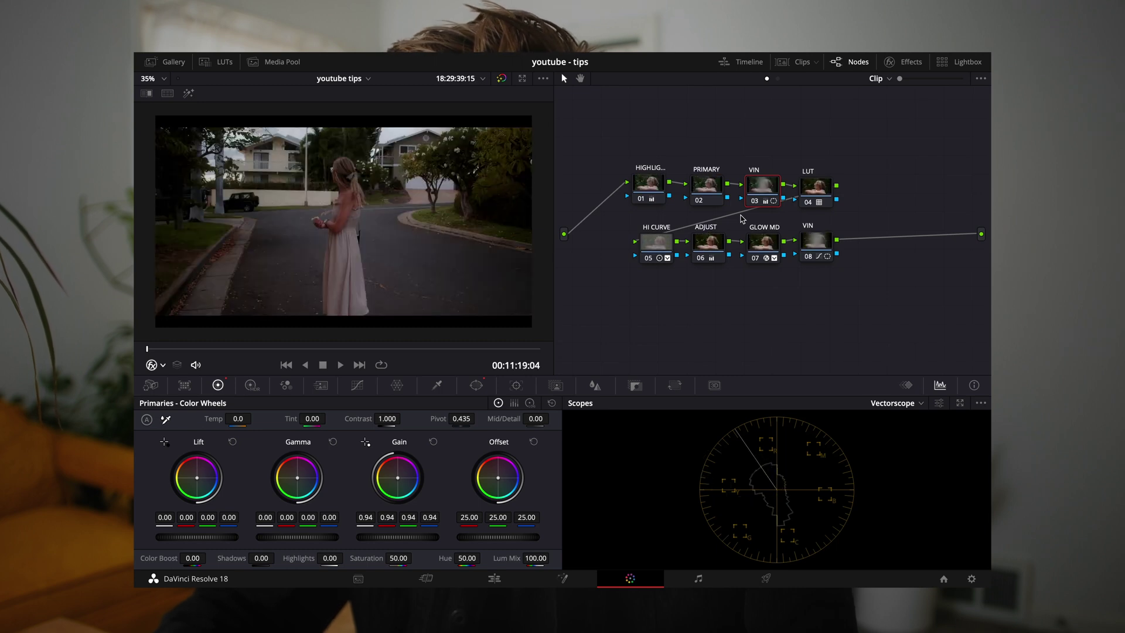
key("Up")
key("Up")
key("Up")
Switch the node graph to Timeline level and toggle the film grain node to compare, leaving it disabled.
left_click(892, 77)
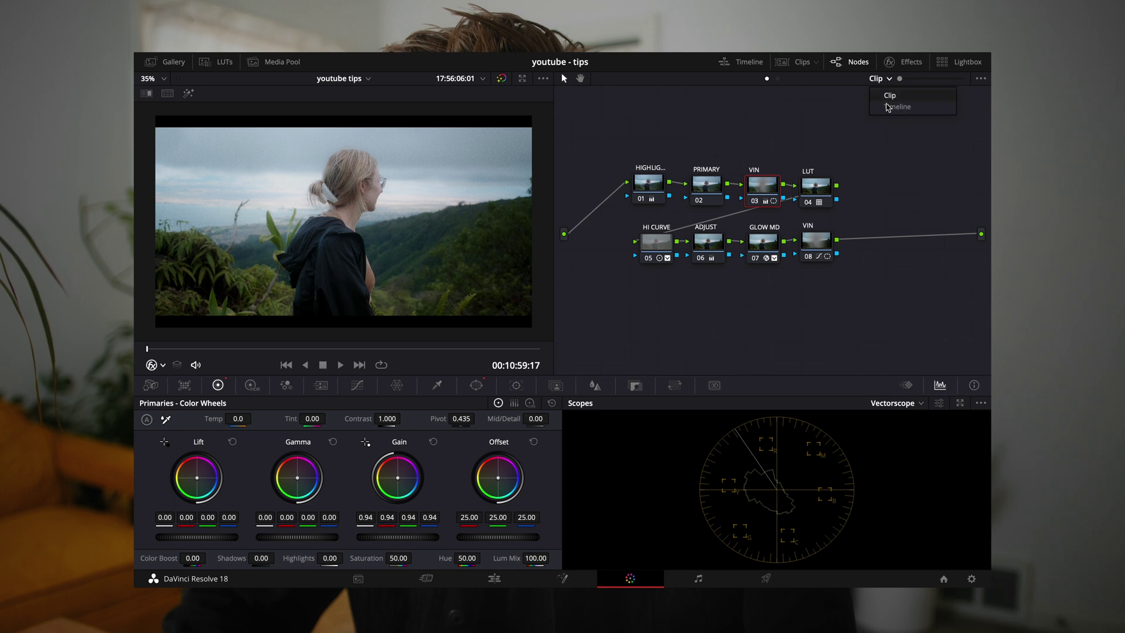
left_click(896, 108)
left_click(669, 239)
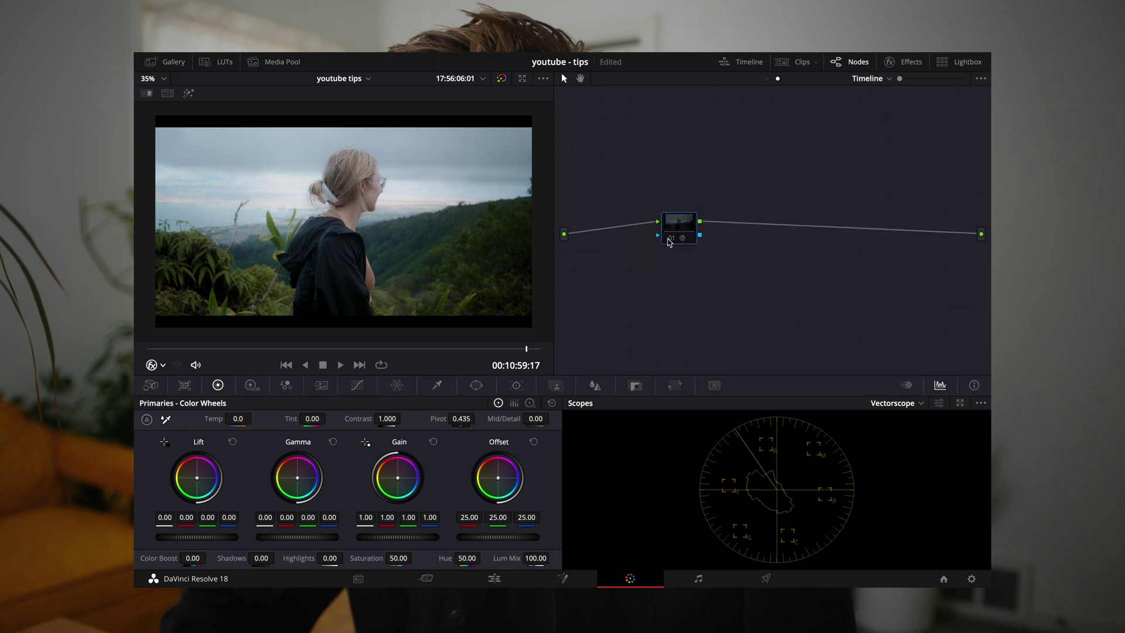
left_click(670, 239)
left_click(670, 239)
left_click(669, 239)
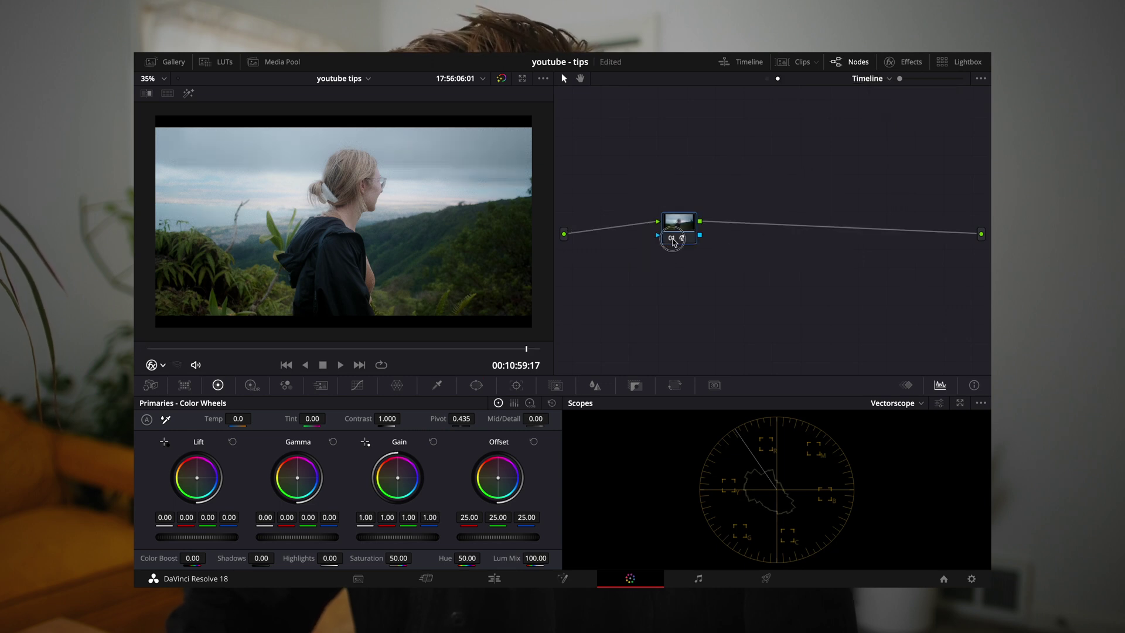
left_click(673, 239)
Show the clip thumbnails, select clip DSCB2338.MOV and display its clip-level node tree.
left_click_drag(240, 350, 191, 349)
left_click(797, 62)
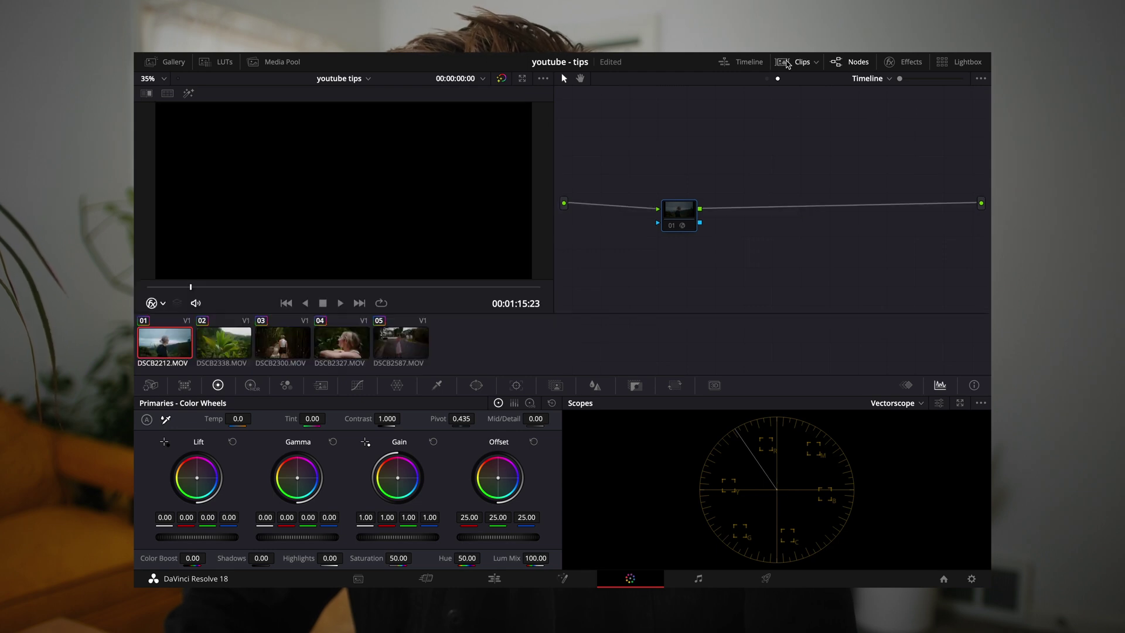
left_click(240, 343)
left_click(681, 226)
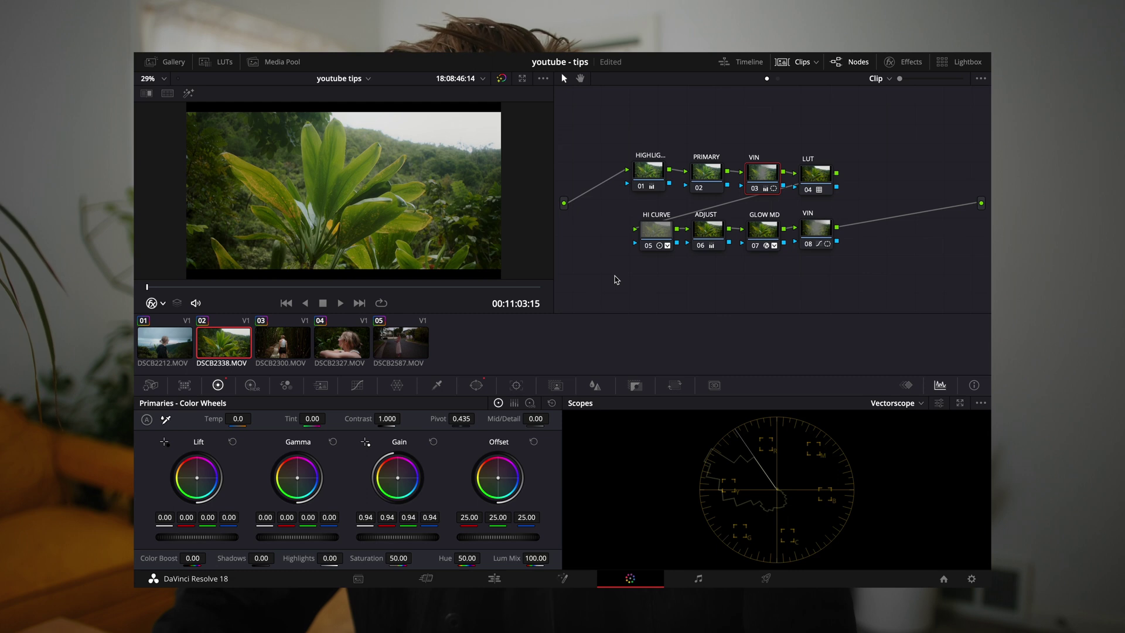
Switch to the Edit page and enable the Video 2 track holding the 16mm Course.mp4 grain overlays.
left_click(494, 578)
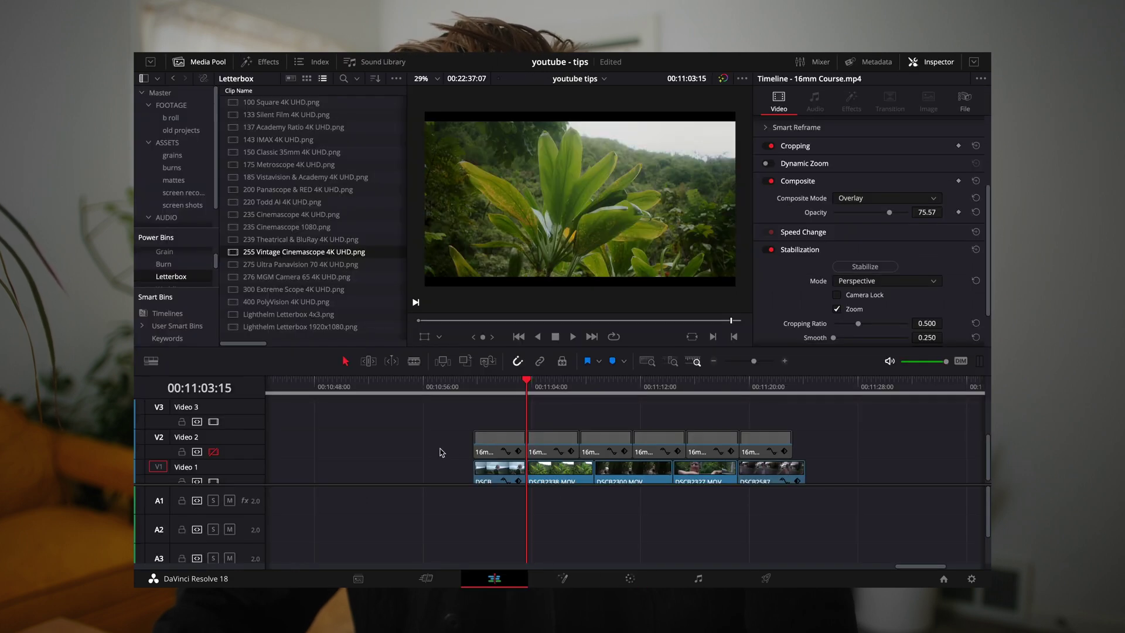
left_click(213, 452)
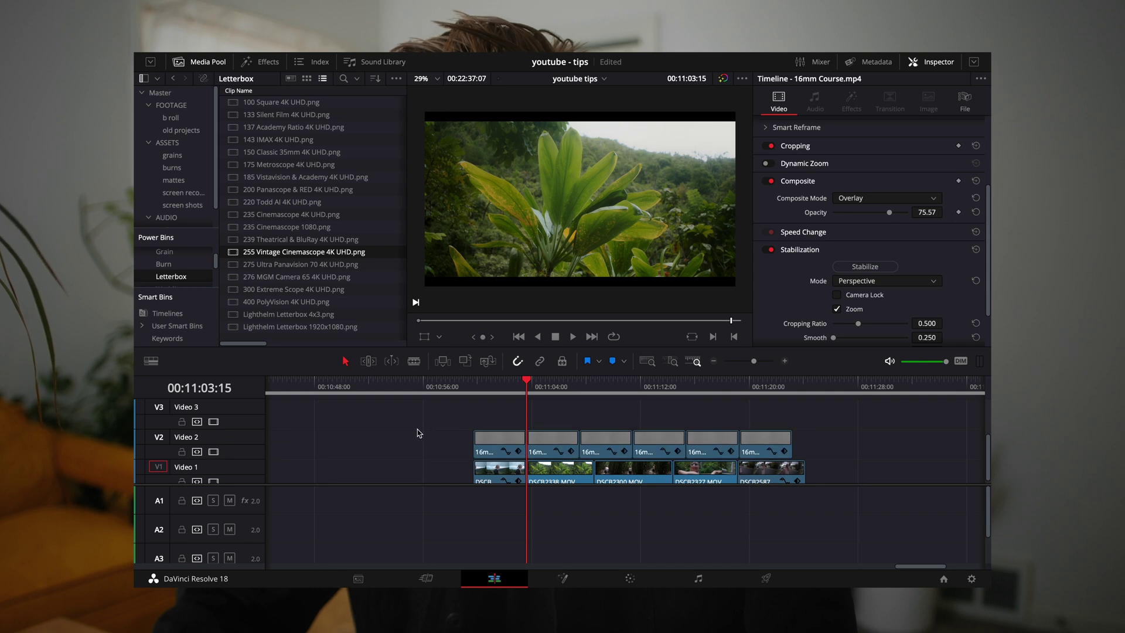
left_click_drag(417, 433, 809, 443)
left_click(808, 440)
scroll(698, 444, "down", 1)
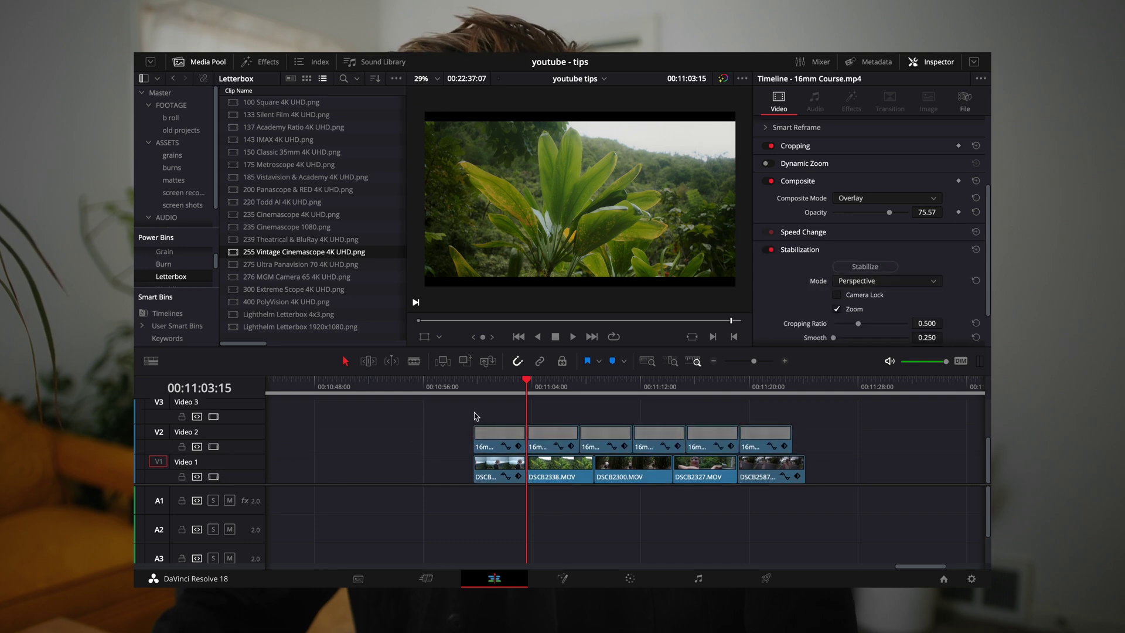
Place 255 Vintage Cinemascope 4K UHD.png on Video 3 over the first two clips and 133 Silent Film 4K UHD.png over the remaining ones.
left_click_drag(263, 255, 591, 411)
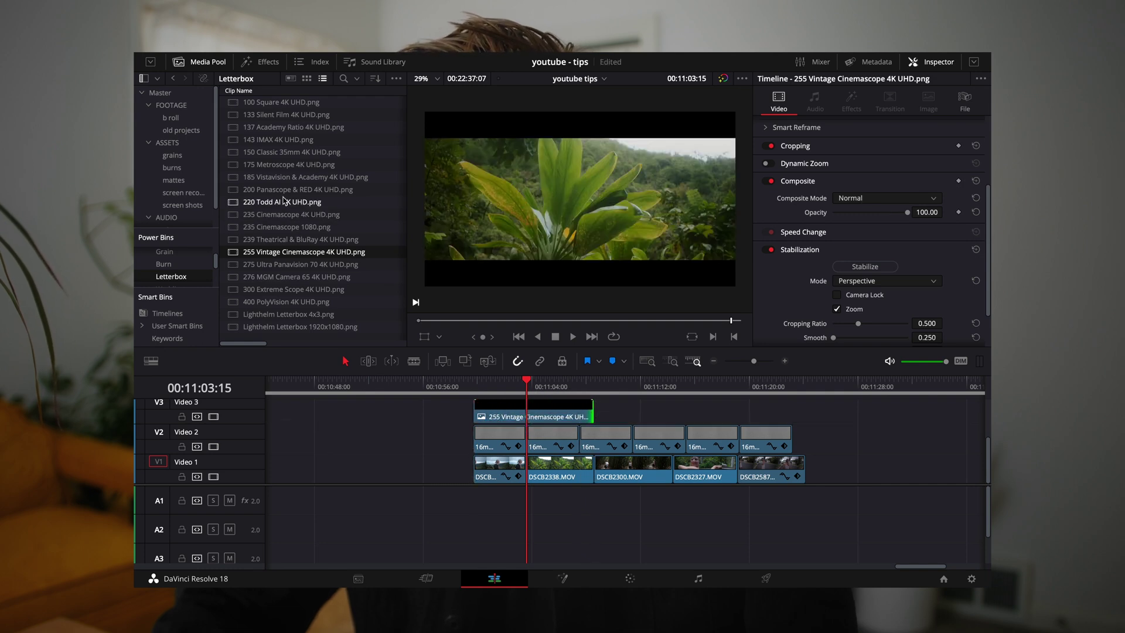
left_click_drag(288, 115, 803, 410)
left_click(751, 403)
left_click(765, 388)
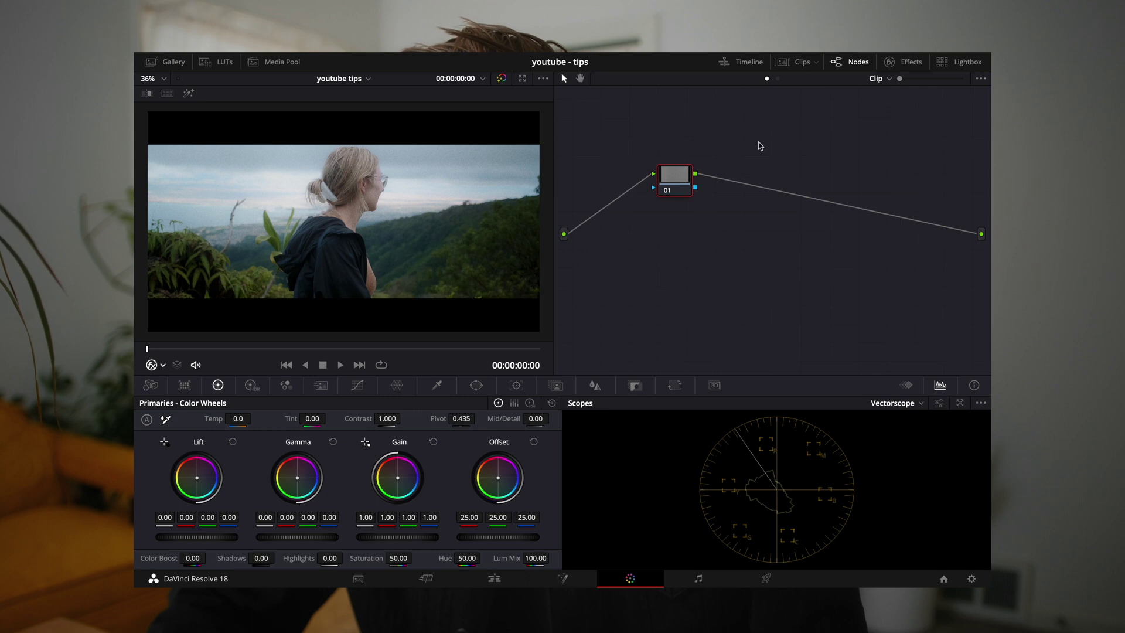
Show the clip thumbnails on the Color page and examine the node graphs of the 16mm grain and 255 Vintage Cinemascope clips.
left_click(785, 62)
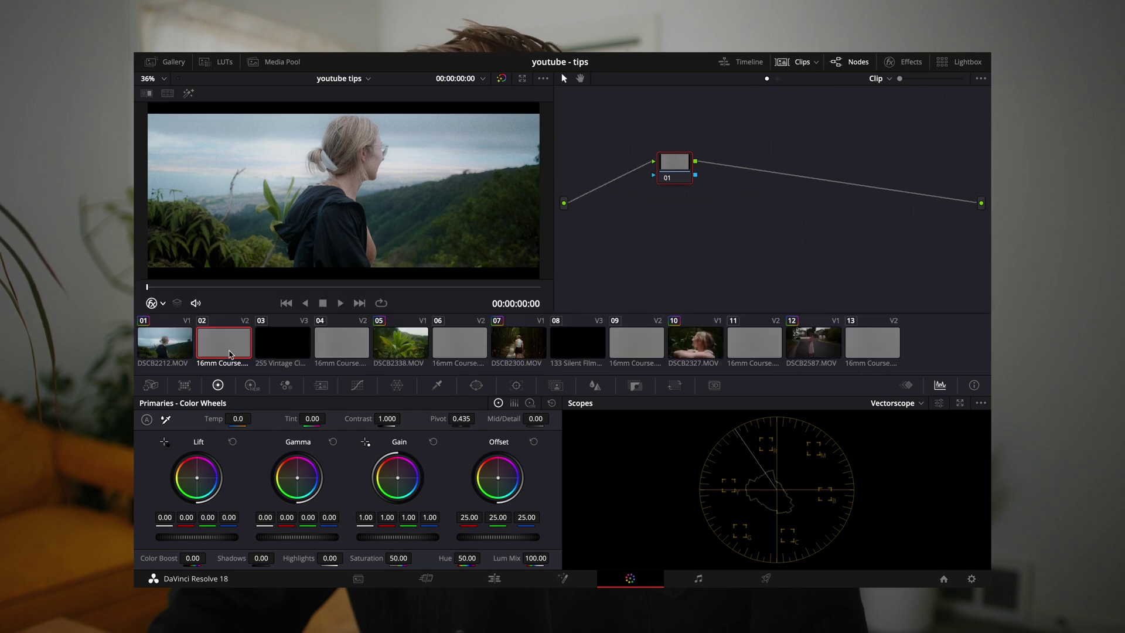
left_click(275, 352)
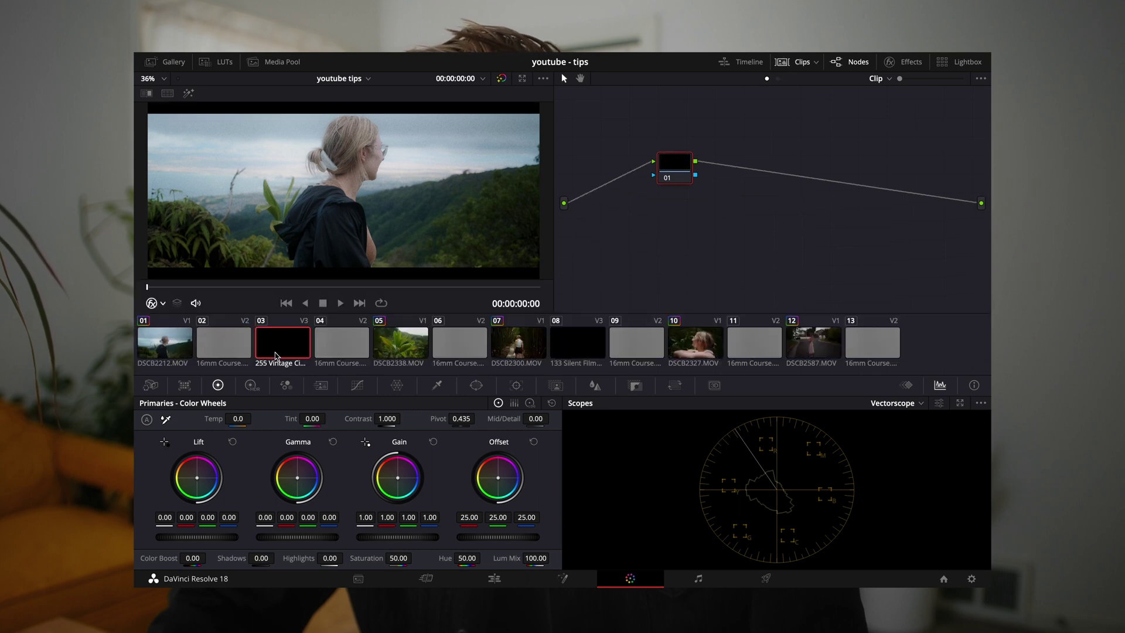
left_click(233, 346)
left_click(271, 346)
Move the playhead to 00:00:02:14 on the Edit page, and reset all grades and nodes on the 255 Vintage Cinemascope clip in Color.
left_click(495, 577)
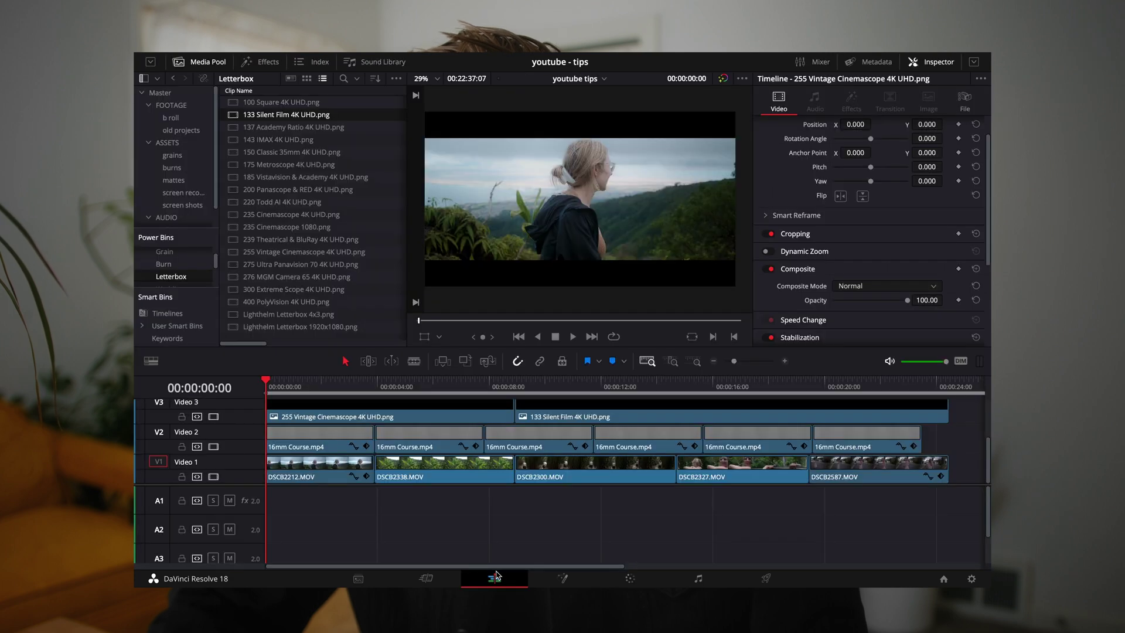
left_click_drag(460, 387, 337, 387)
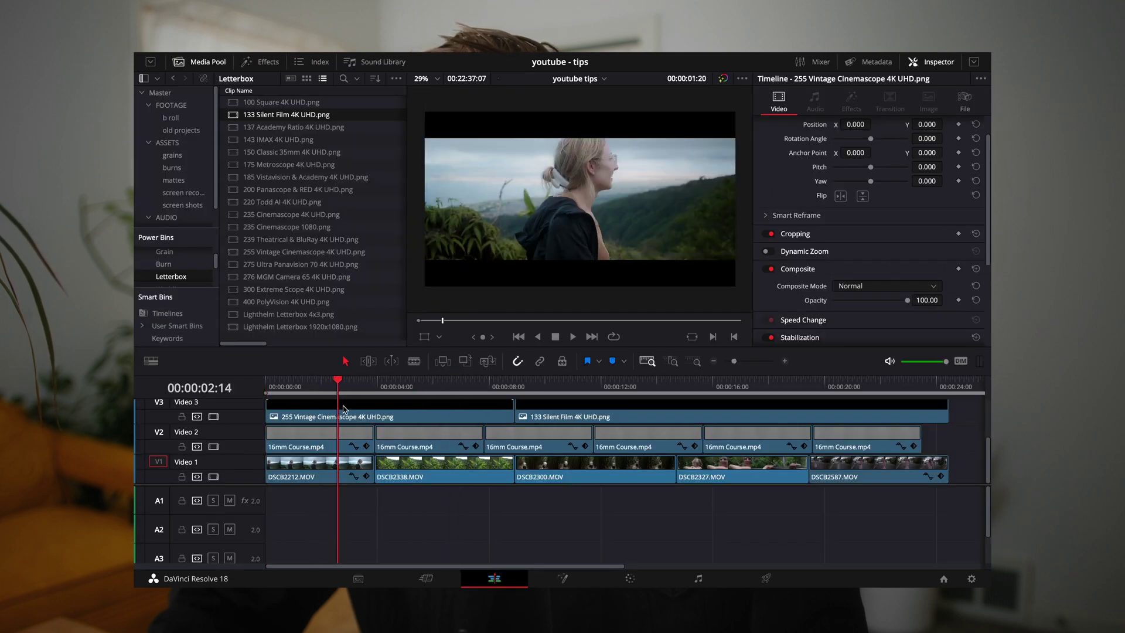
left_click(630, 578)
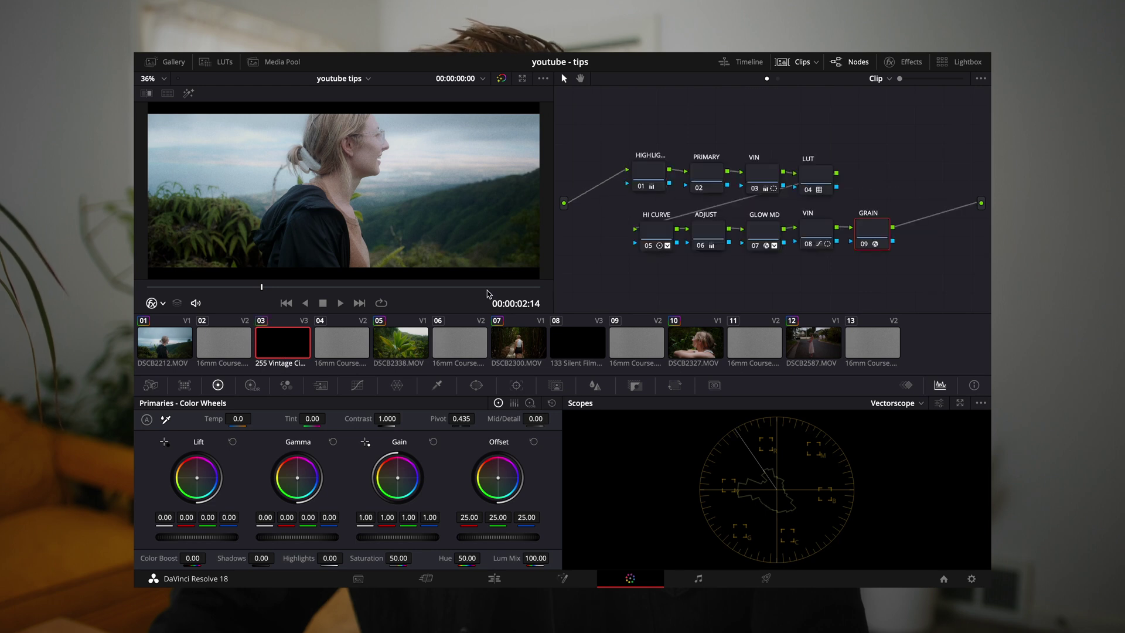
right_click(635, 252)
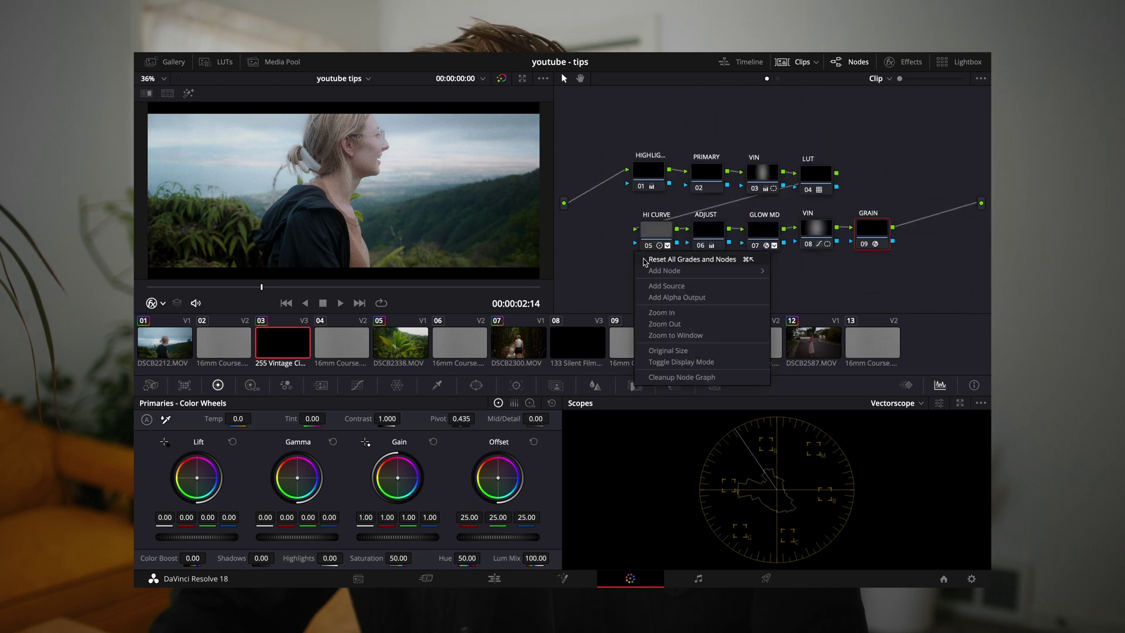
left_click(650, 258)
View the grades of DSCB2212.MOV, DSCB2338.MOV and DSCB2300.MOV, then return to the first clip.
left_click(172, 358)
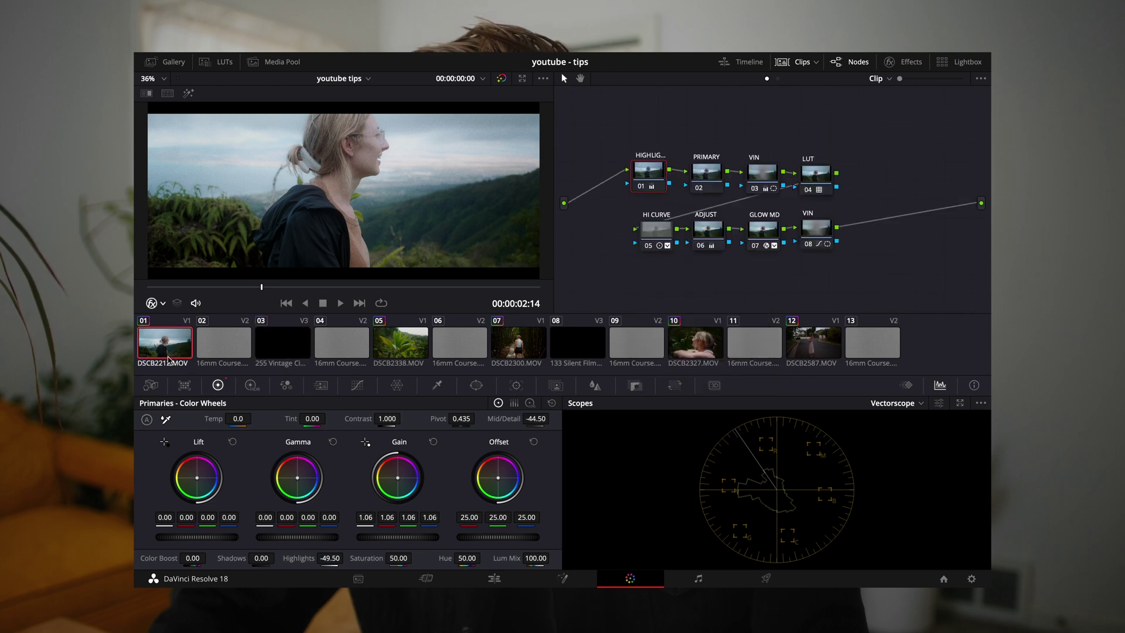
left_click(375, 351)
left_click(519, 346)
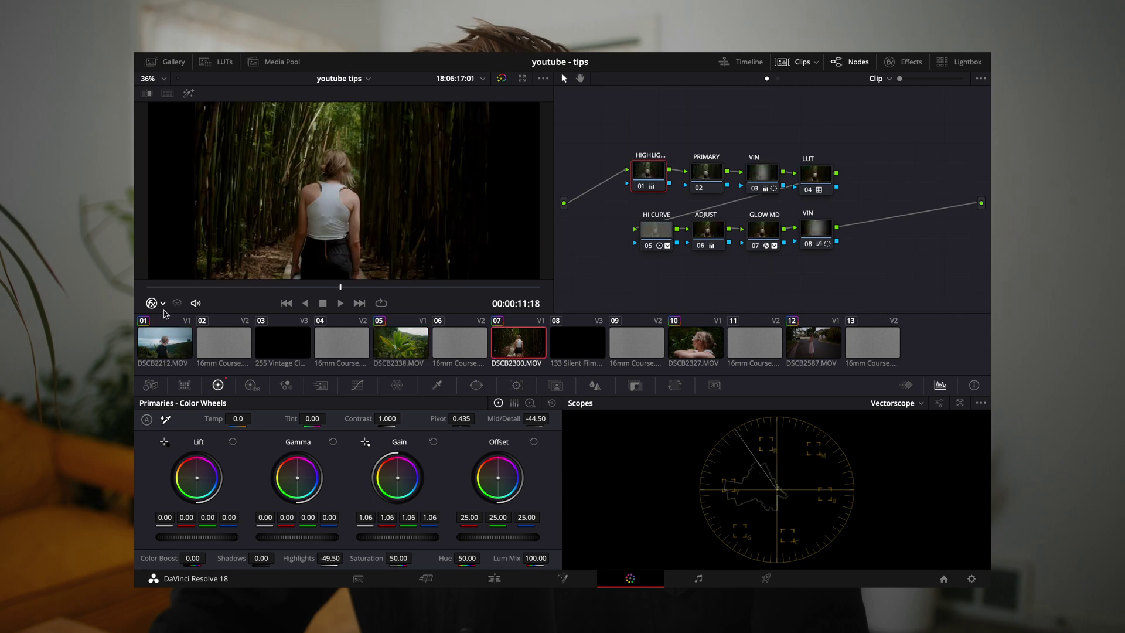
left_click(164, 321)
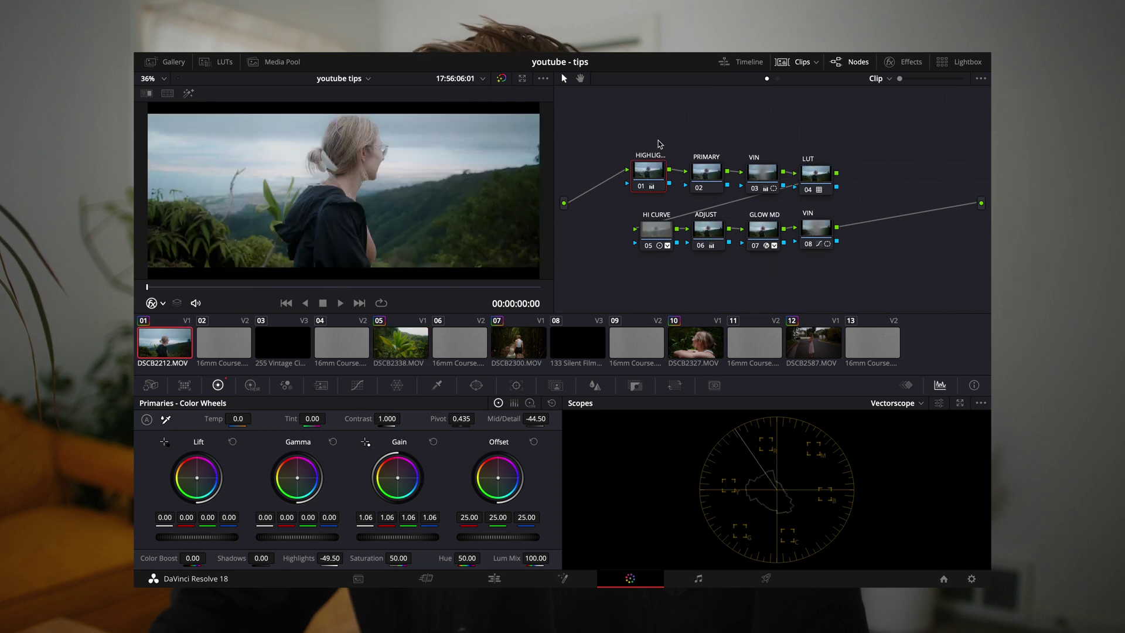
Display the Color page's mini timeline and hide the Video 3 and Video 2 tracks, listing only the Video 1 clips.
left_click(740, 63)
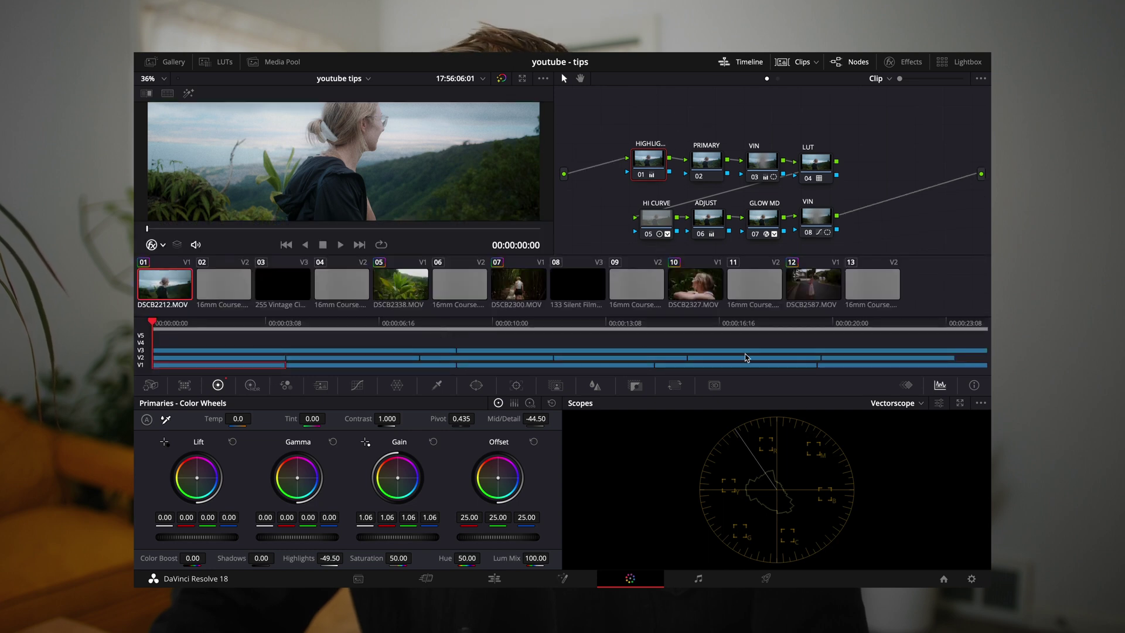
left_click(142, 354)
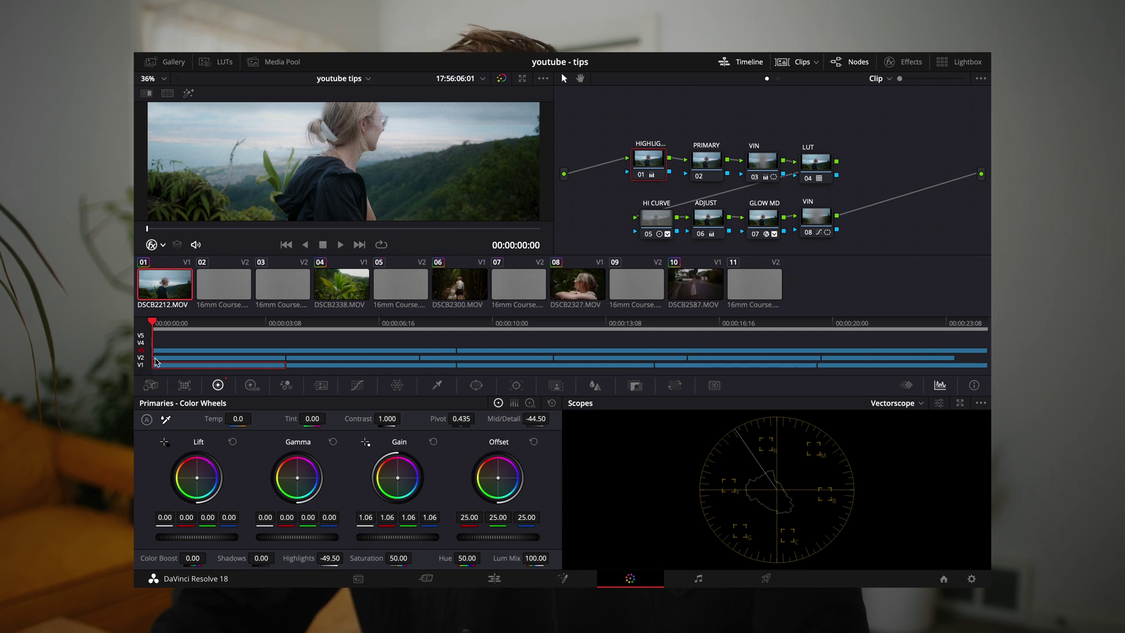
left_click(142, 358)
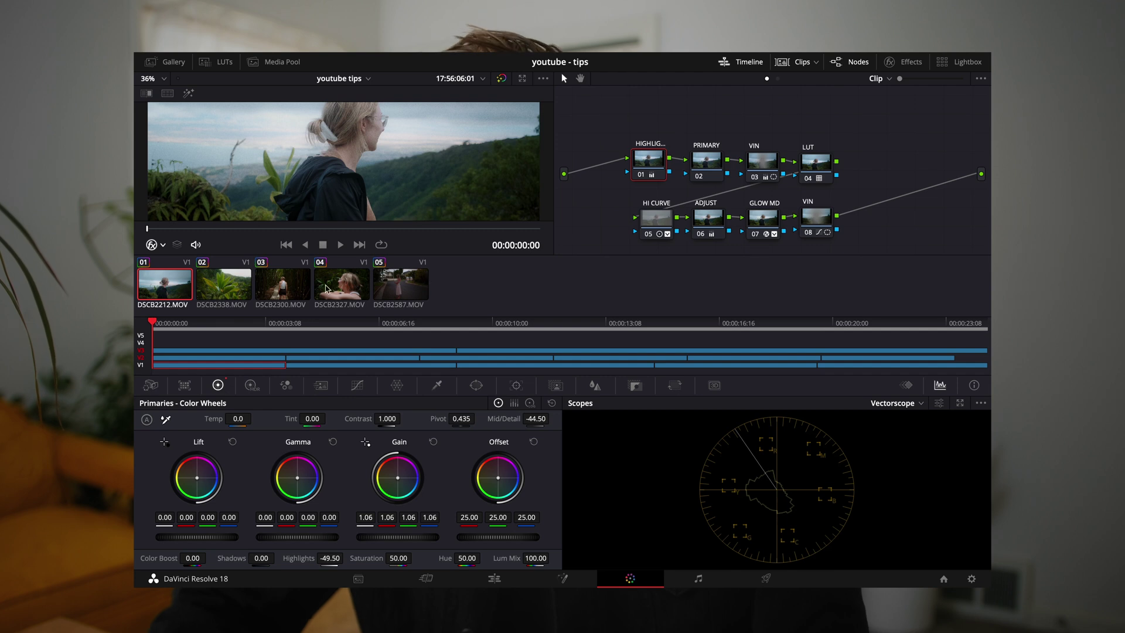
Step back and forth through the Video 1 clips to check that navigation covers only the footage.
key("Down")
key("Down")
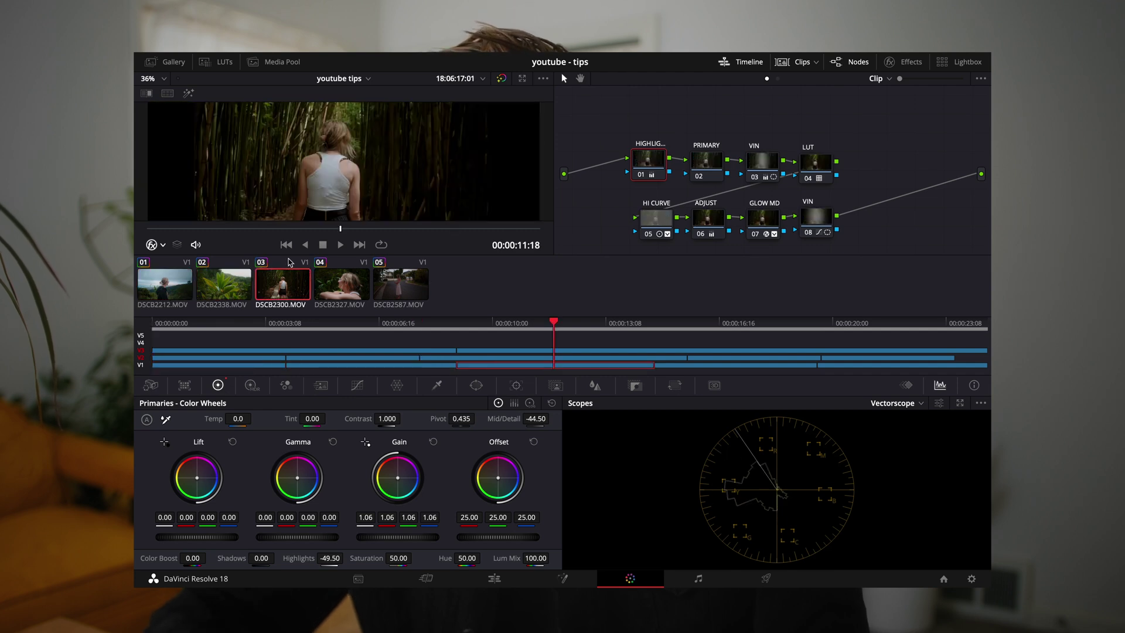
key("Up")
key("Down")
key("Down")
key("Down")
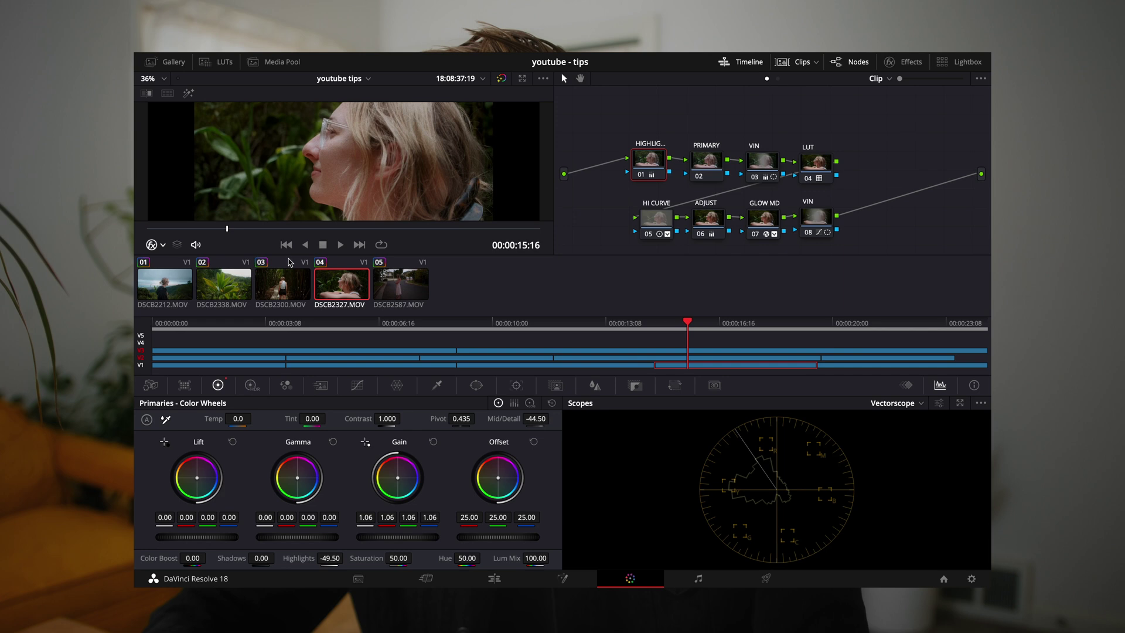
key("Up")
key("Up")
key("Up")
key("Up")
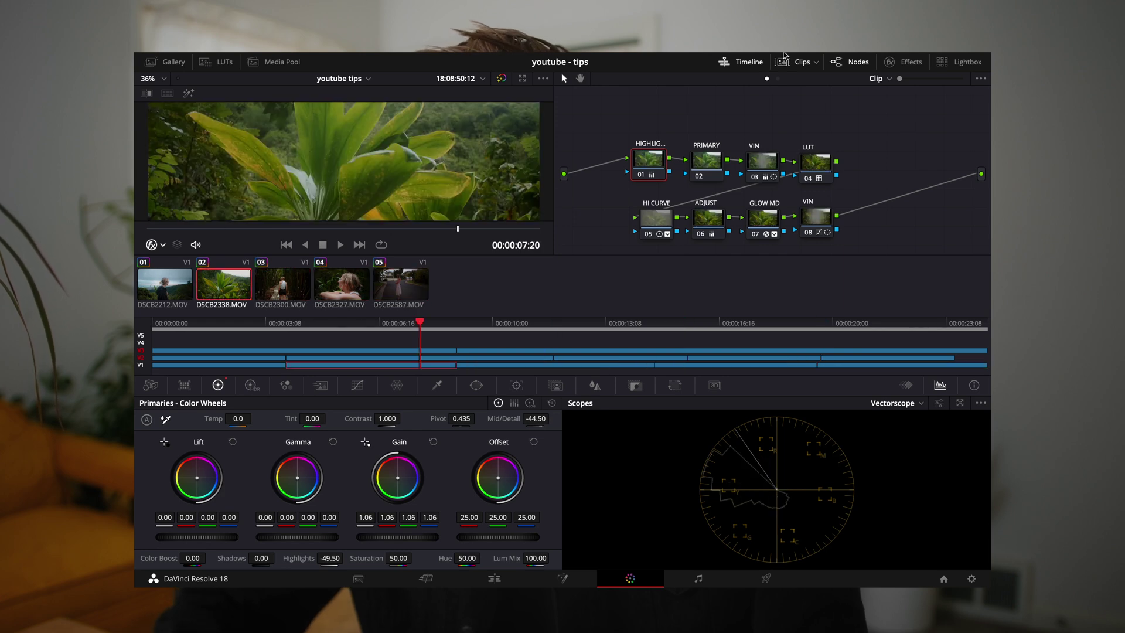
Hide the mini timeline and clip thumbnails, and step through the footage clips with the larger viewer.
left_click(745, 62)
left_click(786, 61)
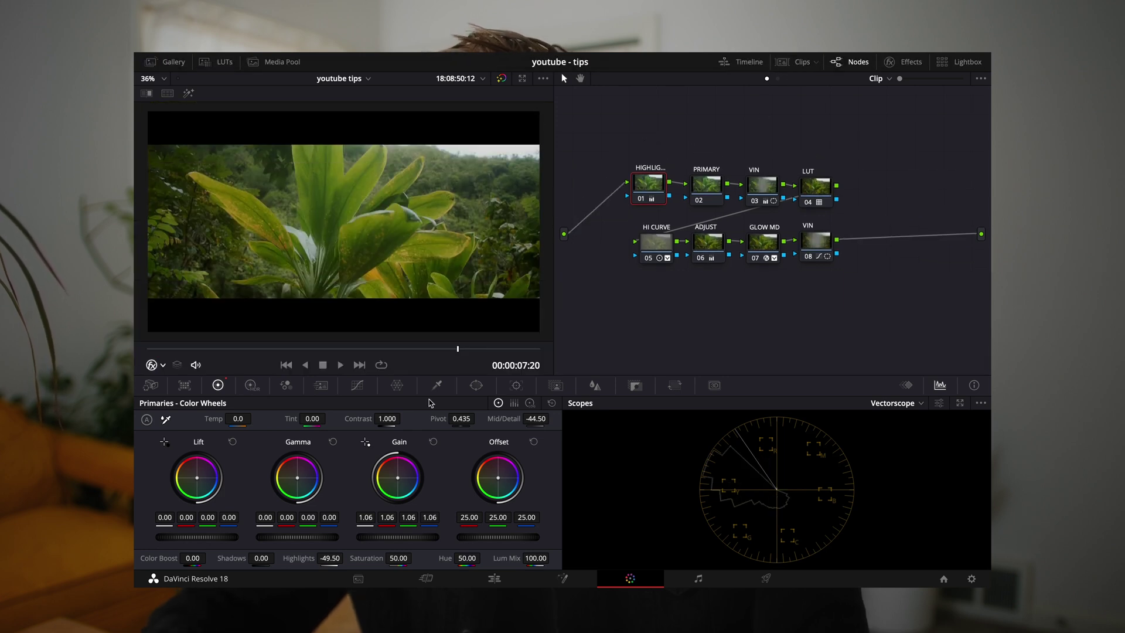
key("Up")
key("Down")
key("Down")
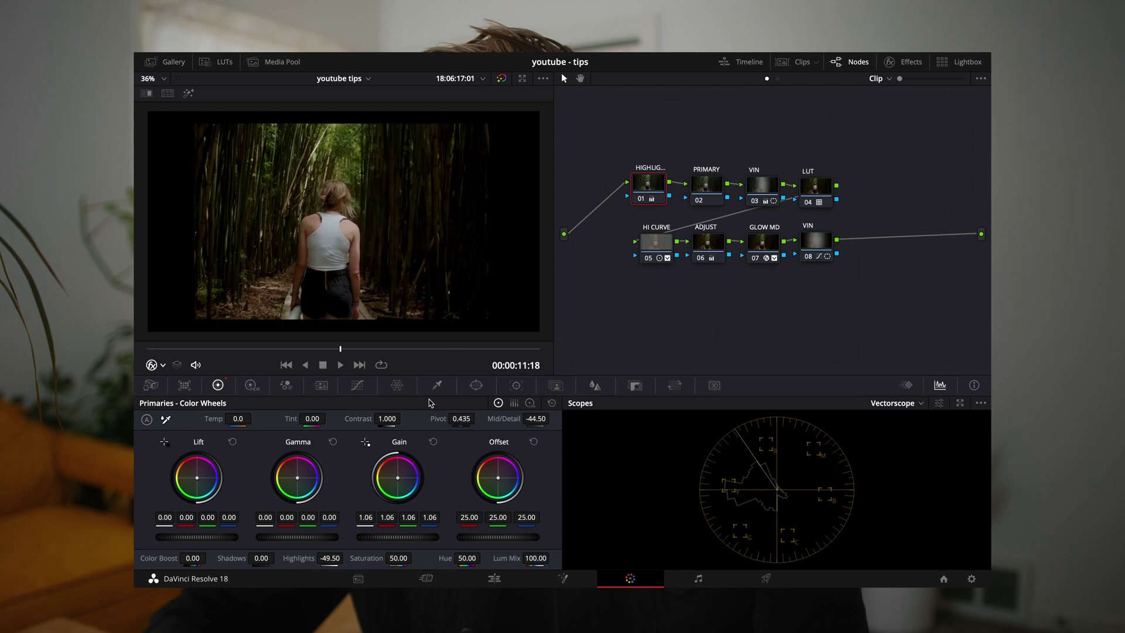
key("Down")
key("Up")
key("Down")
key("Down")
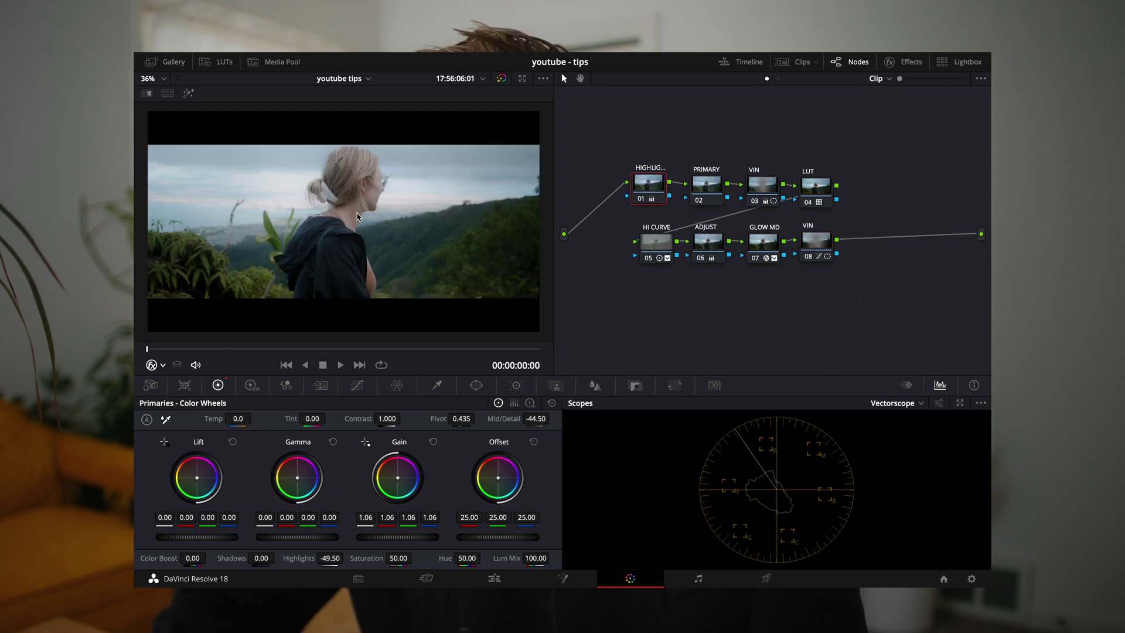
Show the mini timeline and disable the Video 3 letterbox and Video 2 grain tracks.
left_click(740, 61)
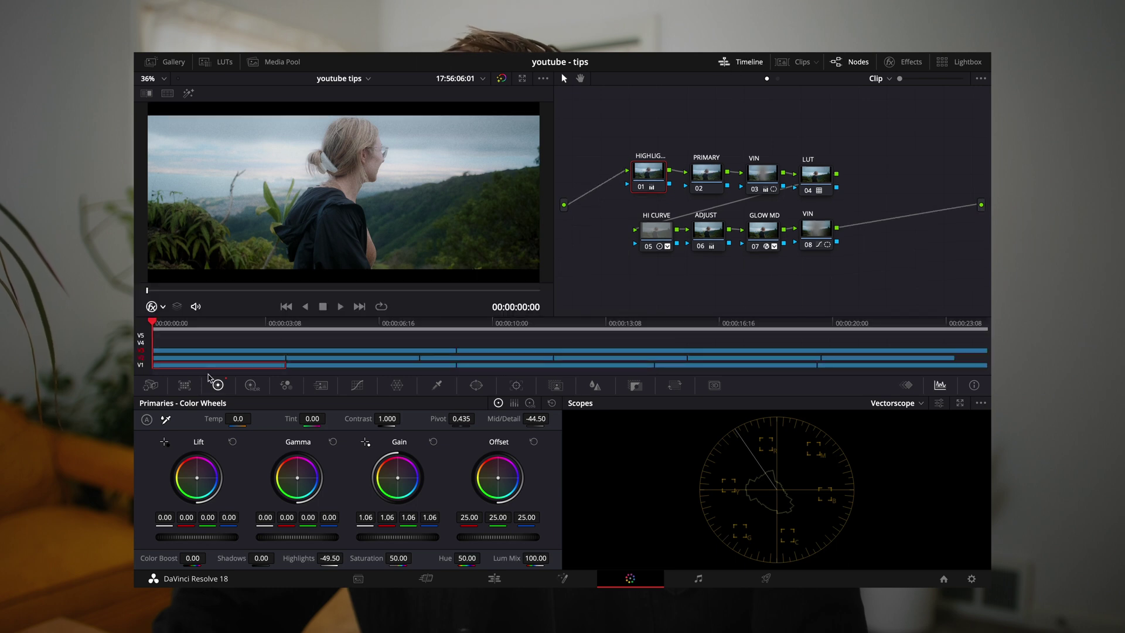
left_click(142, 350)
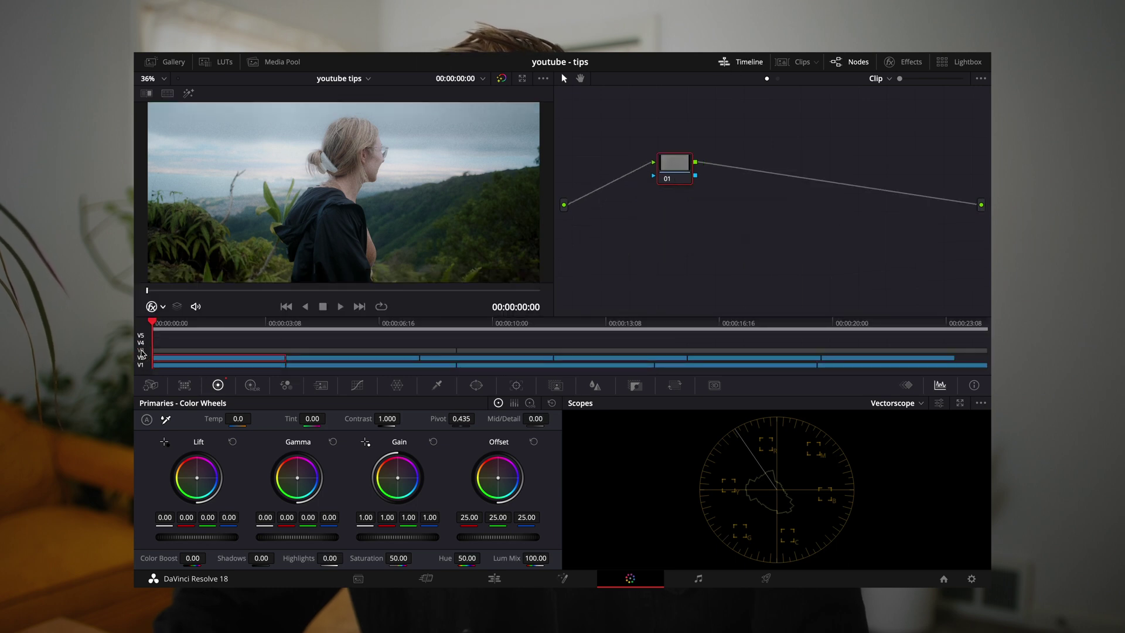
left_click(142, 352)
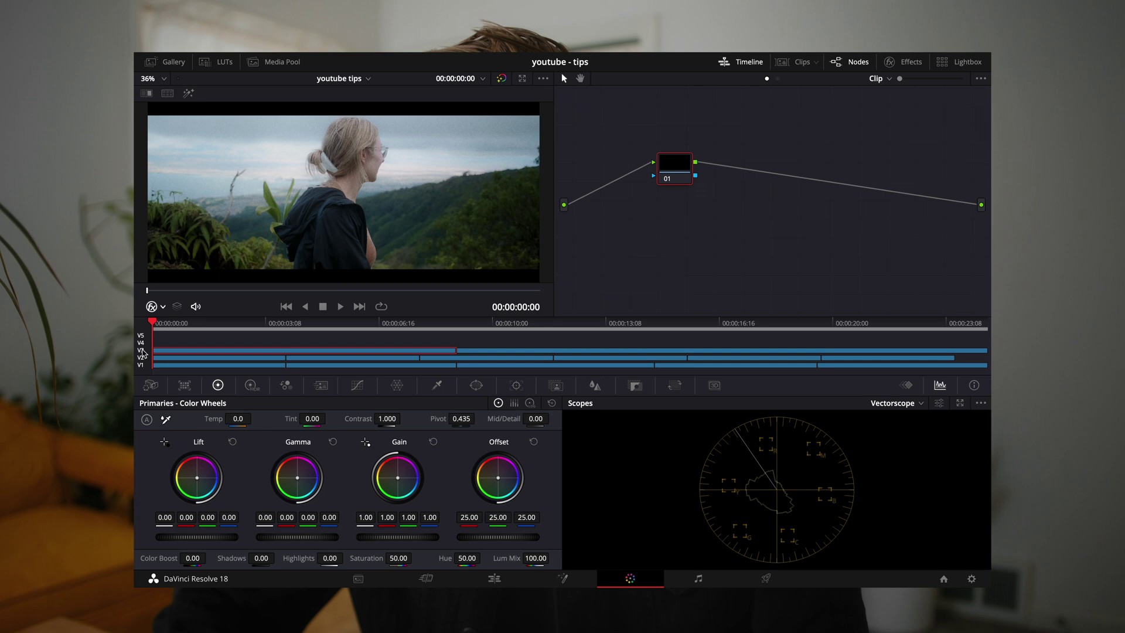
left_click(142, 352)
left_click(142, 358)
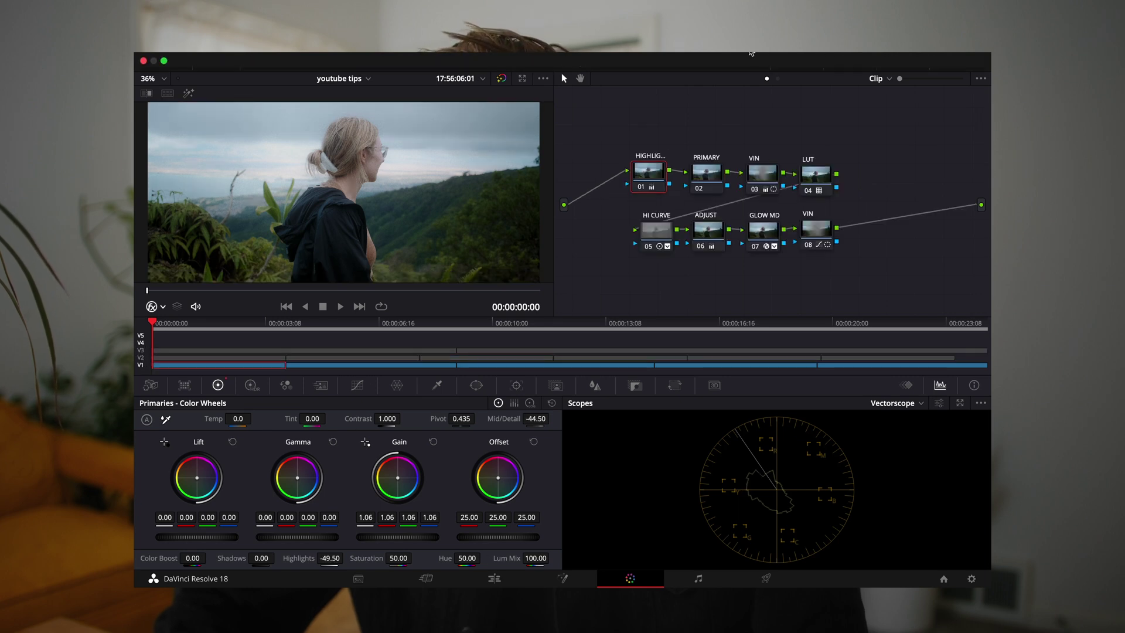
Swap the mini timeline for the clip thumbnails and browse the five footage clips with the overlay tracks disabled.
left_click(798, 61)
left_click(282, 332)
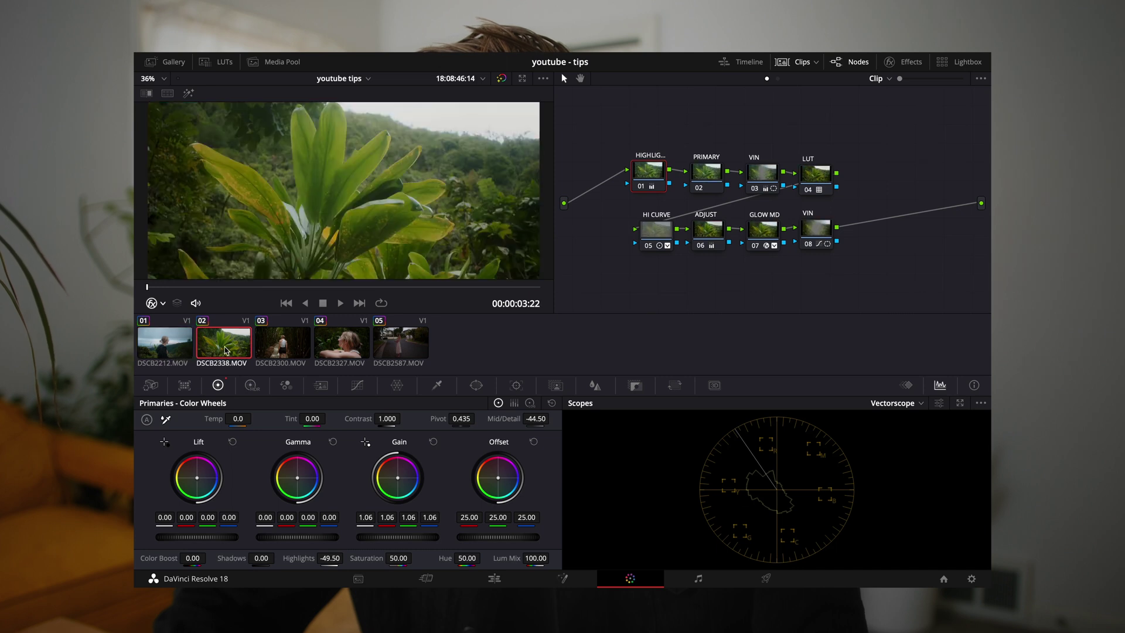
key("Down")
key("Down")
key("Up")
key("Up")
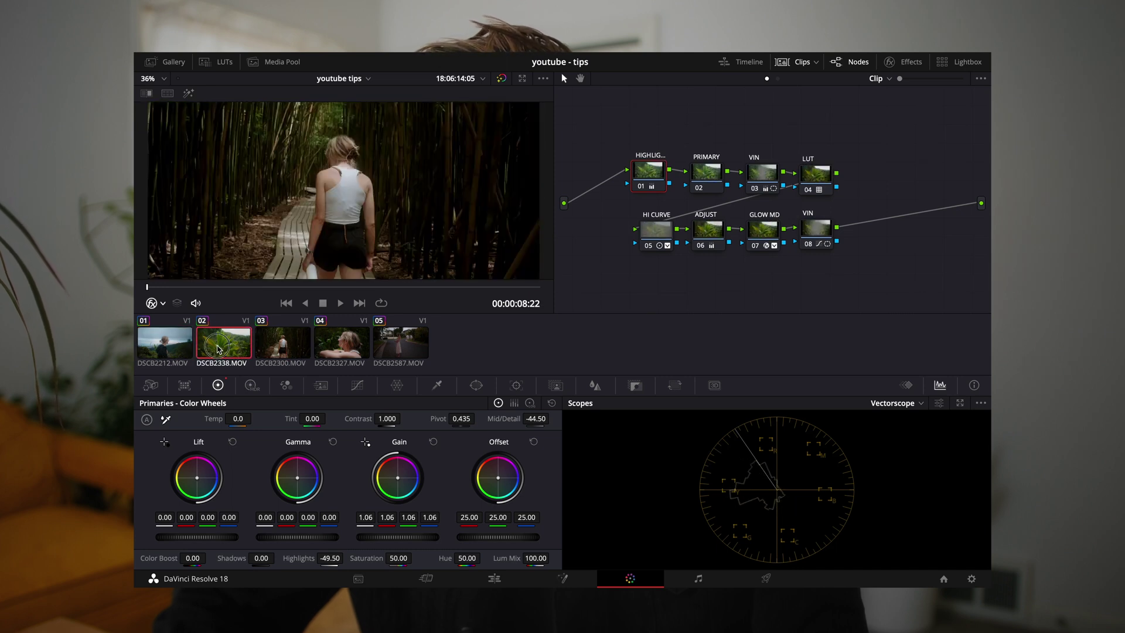
key("Down")
left_click(258, 350)
left_click(342, 346)
left_click(401, 345)
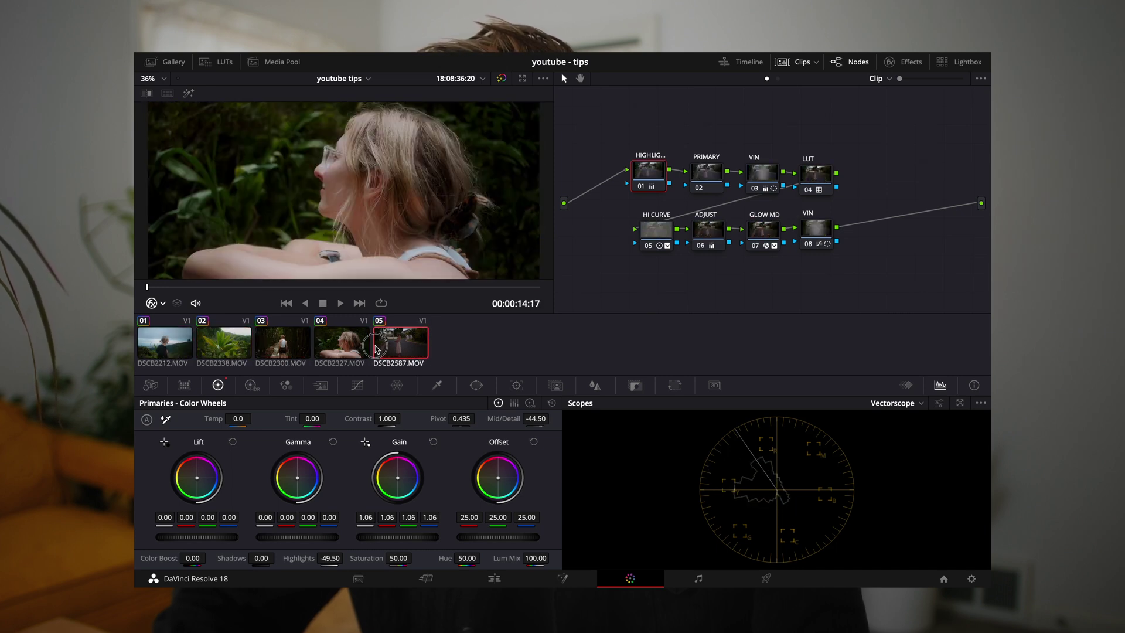
left_click(175, 351)
left_click(229, 350)
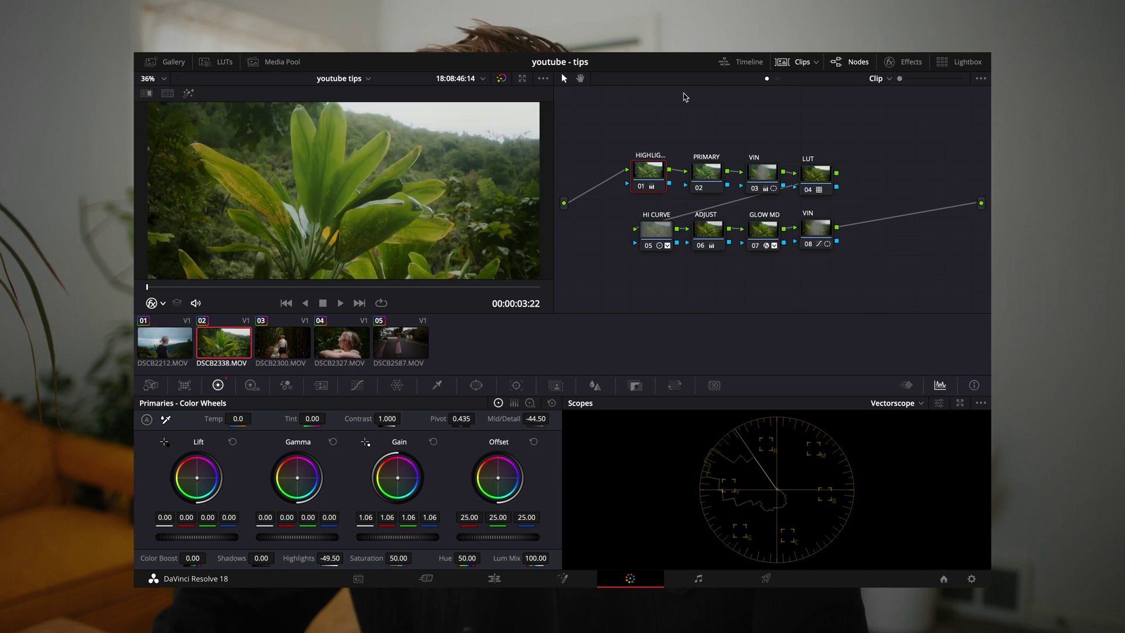
Show the mini timeline, re-enable the Video 3 and Video 2 tracks, and hide their clips from the thumbnail list.
left_click(740, 62)
left_click(140, 357)
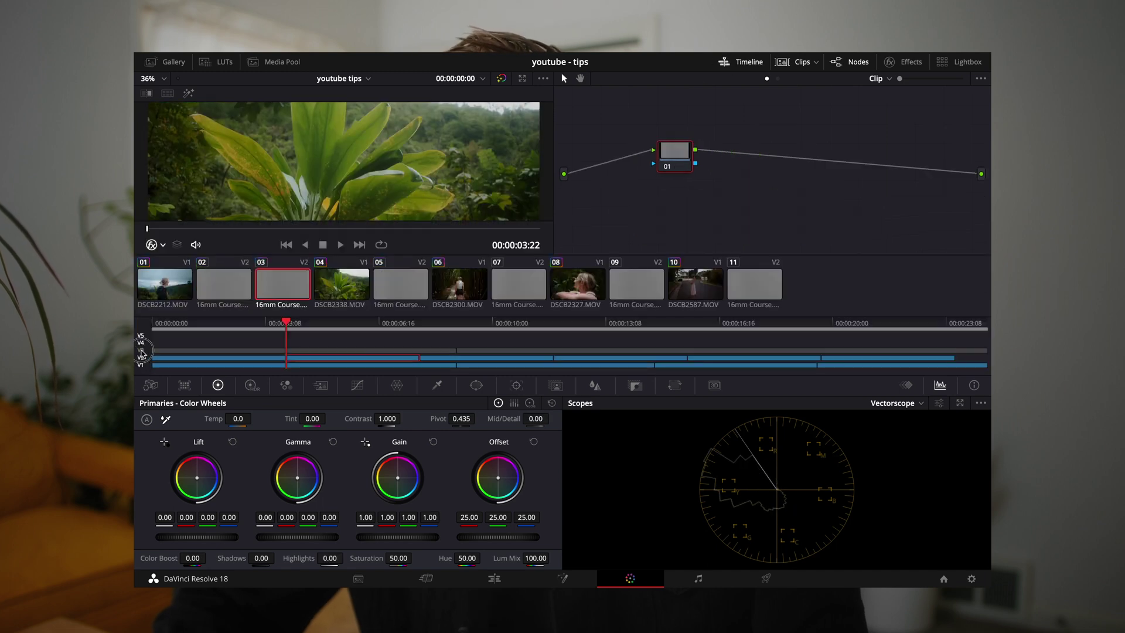
left_click(140, 351)
left_click(141, 351)
left_click(141, 358)
View the footage clips from DSCB2212.MOV to DSCB2327.MOV, then step back to the first clip.
left_click(178, 290)
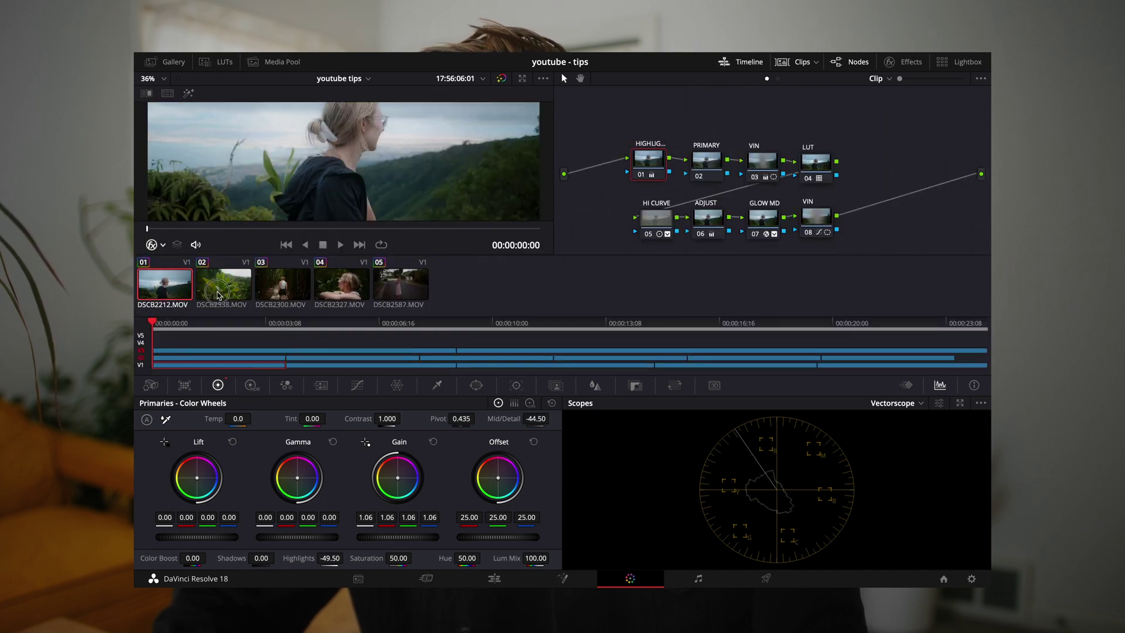
left_click(224, 286)
left_click(280, 286)
left_click(332, 284)
key("Up")
key("Up")
key("Up")
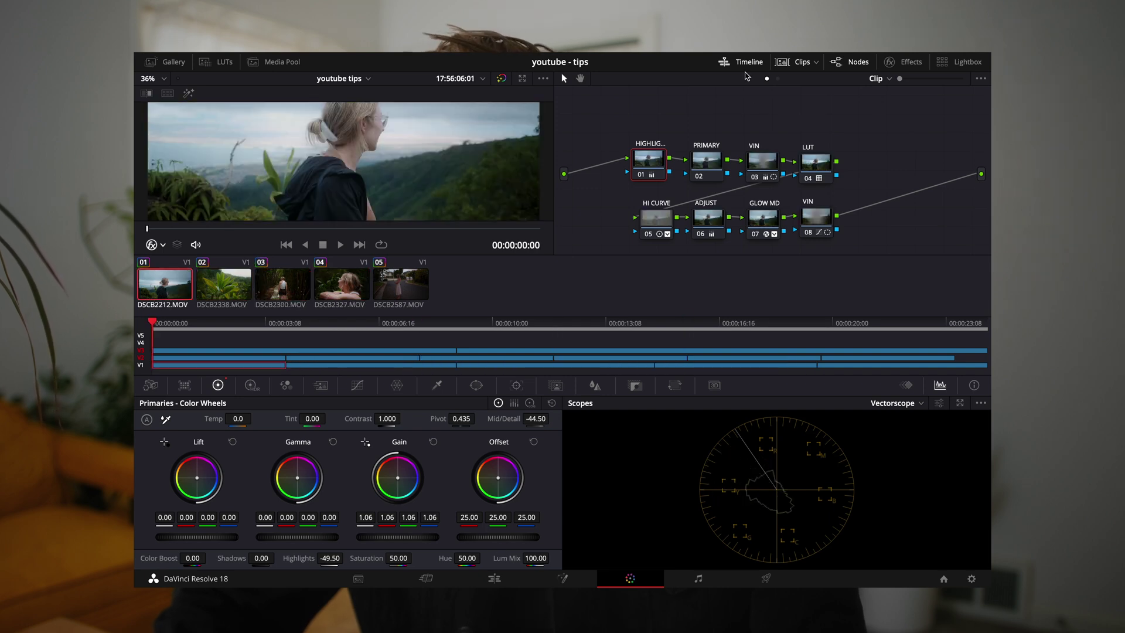
Hide the mini timeline and thumbnails, then step forward and back through the footage clips with the letterbox and grain enabled.
left_click(788, 62)
key("Down")
key("Down")
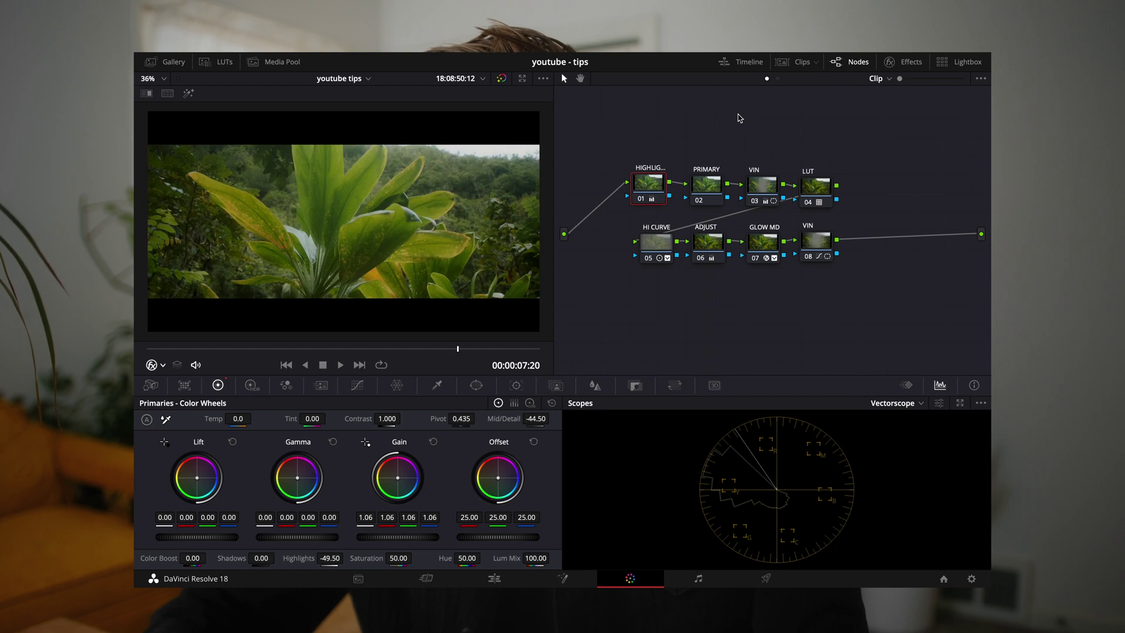
key("Up")
key("Up")
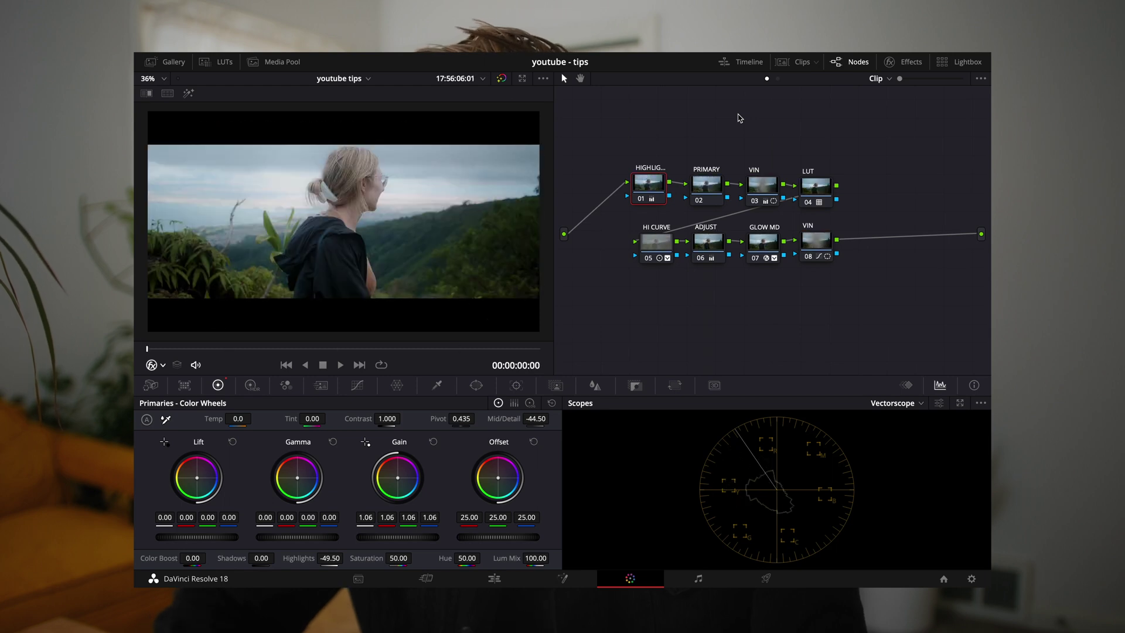
Show the mini timeline again, then switch to the Edit page.
left_click(742, 62)
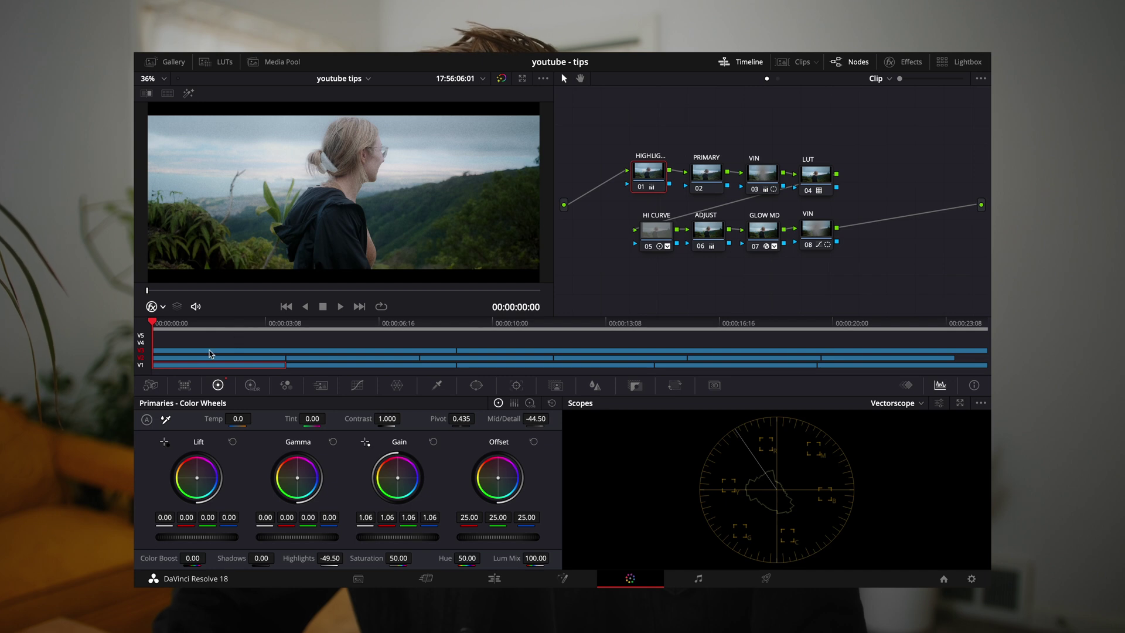
left_click(494, 579)
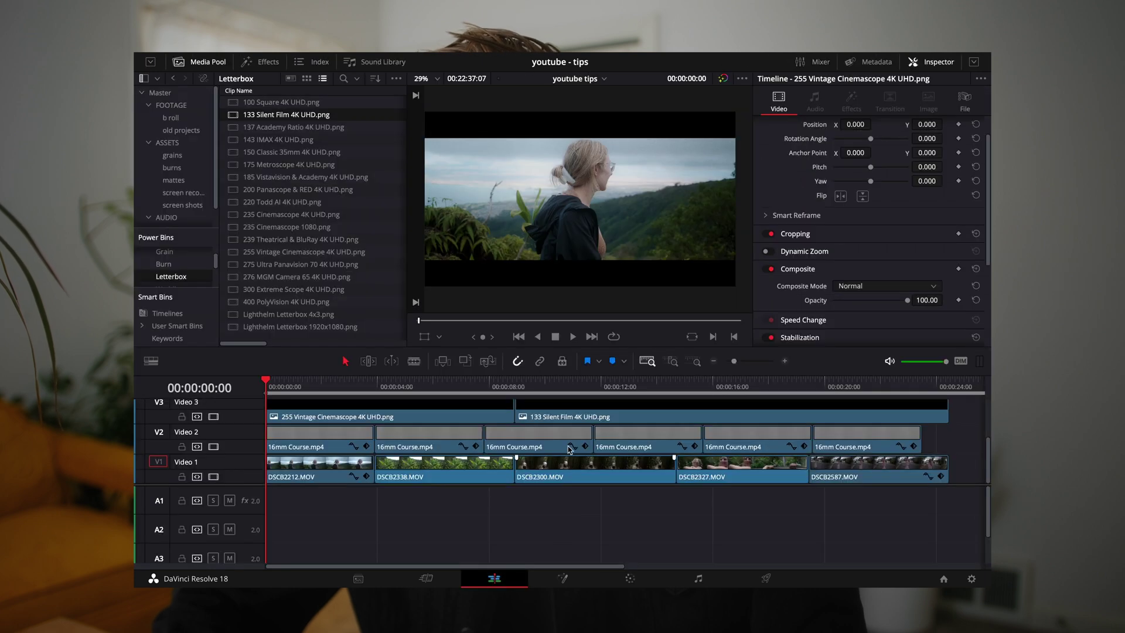